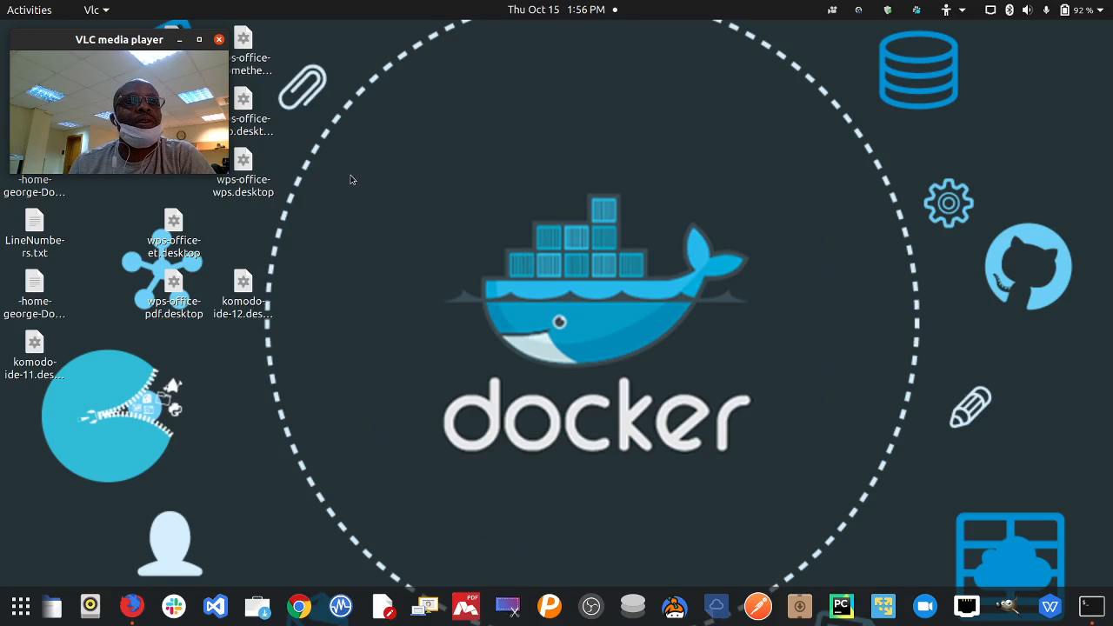
- Launch VirtualBox and bring up the Create Virtual Machine wizard, enlarged
{"action": "left_click_drag", "start_coordinate": [95, 43], "coordinate": [97, 40]}
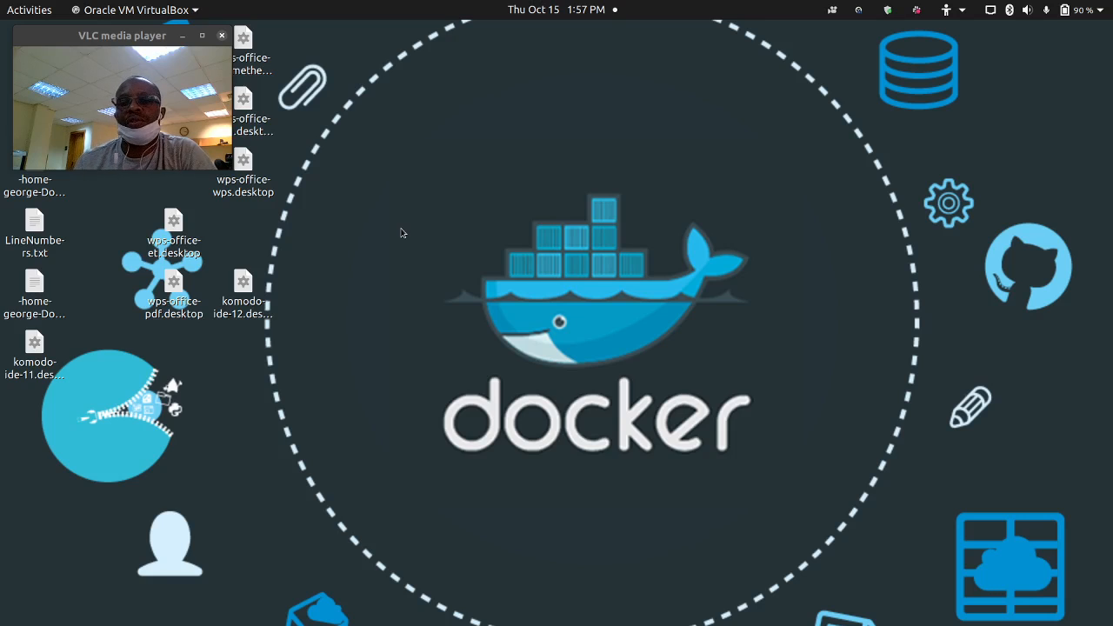
{"action": "mouse_move", "coordinate": [461, 623]}
{"action": "left_click", "coordinate": [337, 618]}
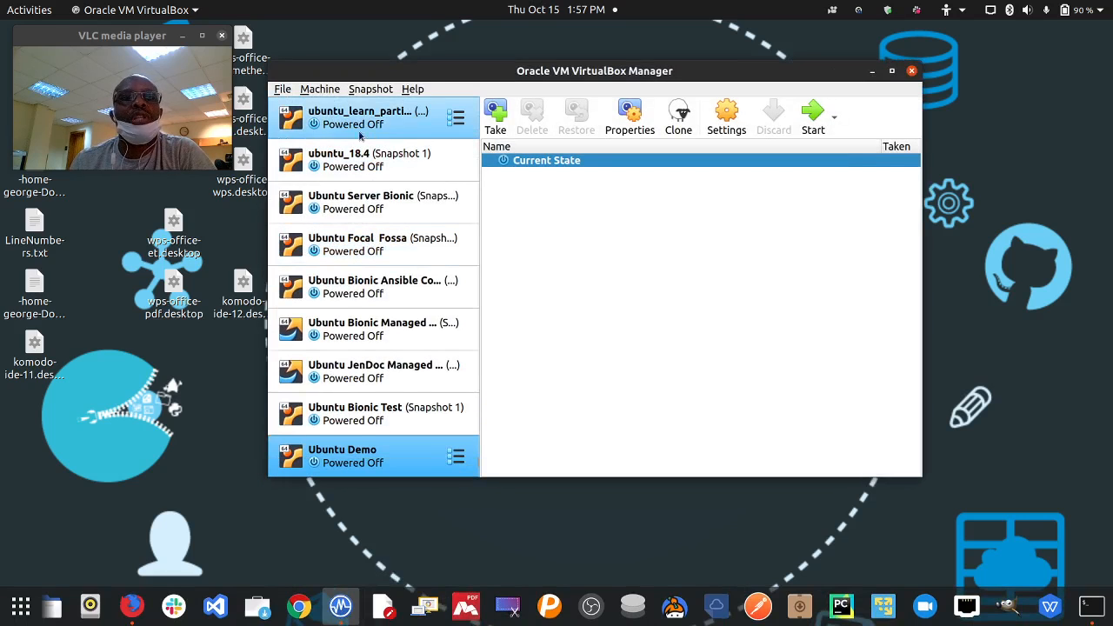
{"action": "left_click", "coordinate": [322, 89]}
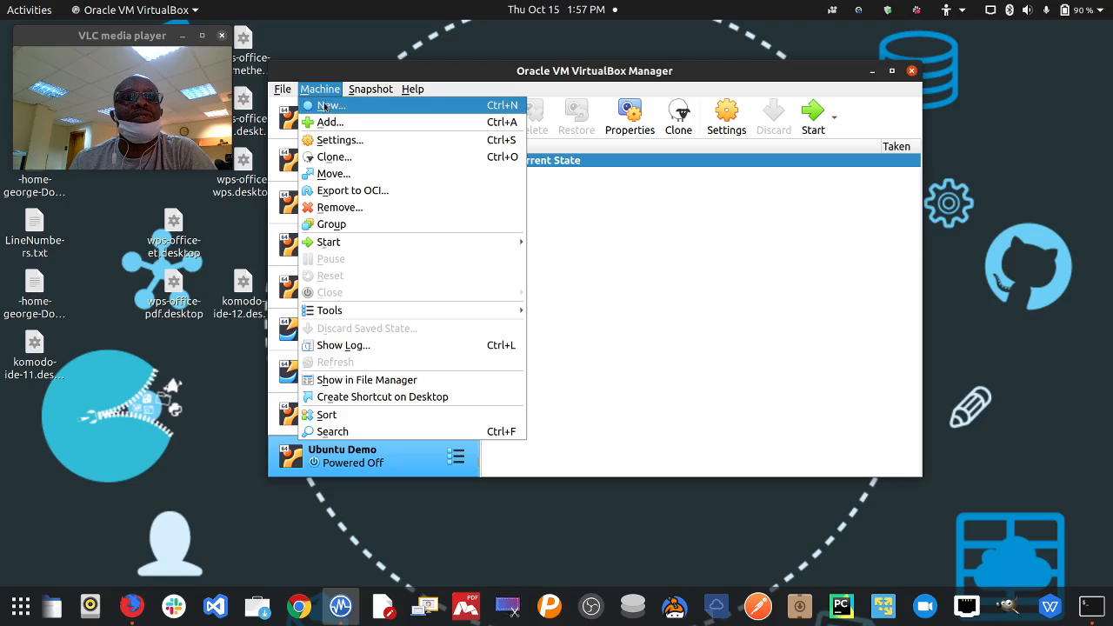
{"action": "key", "text": "Escape"}
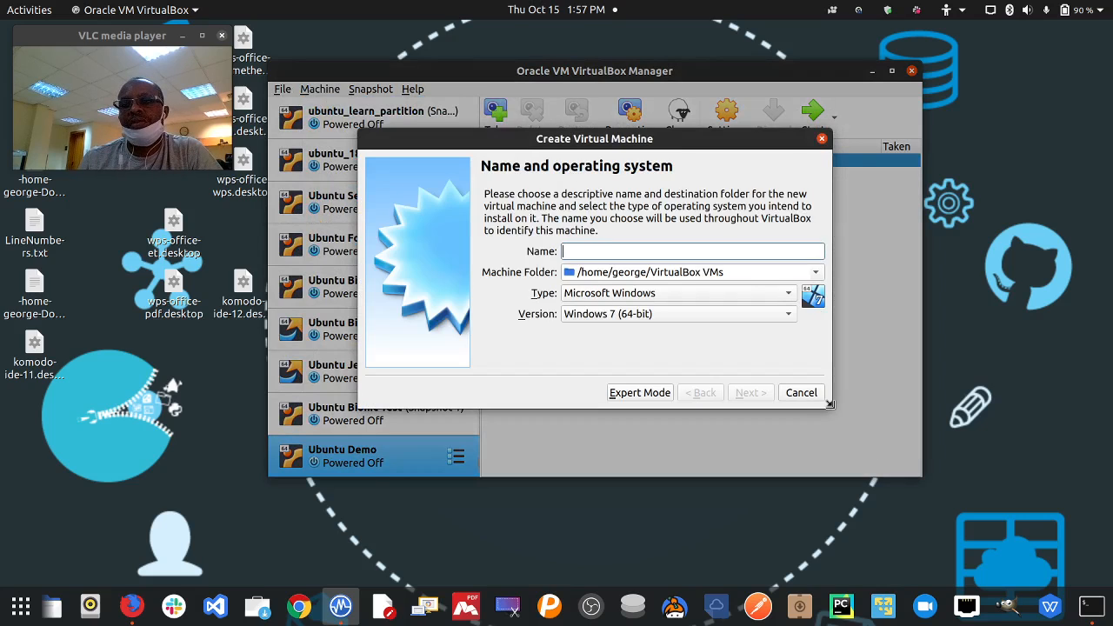
{"action": "left_click_drag", "start_coordinate": [831, 404], "coordinate": [894, 469]}
- Name the machine 'Ubuntu Demo 2' with type Linux and version Ubuntu (64-bit)
{"action": "left_click", "coordinate": [677, 213]}
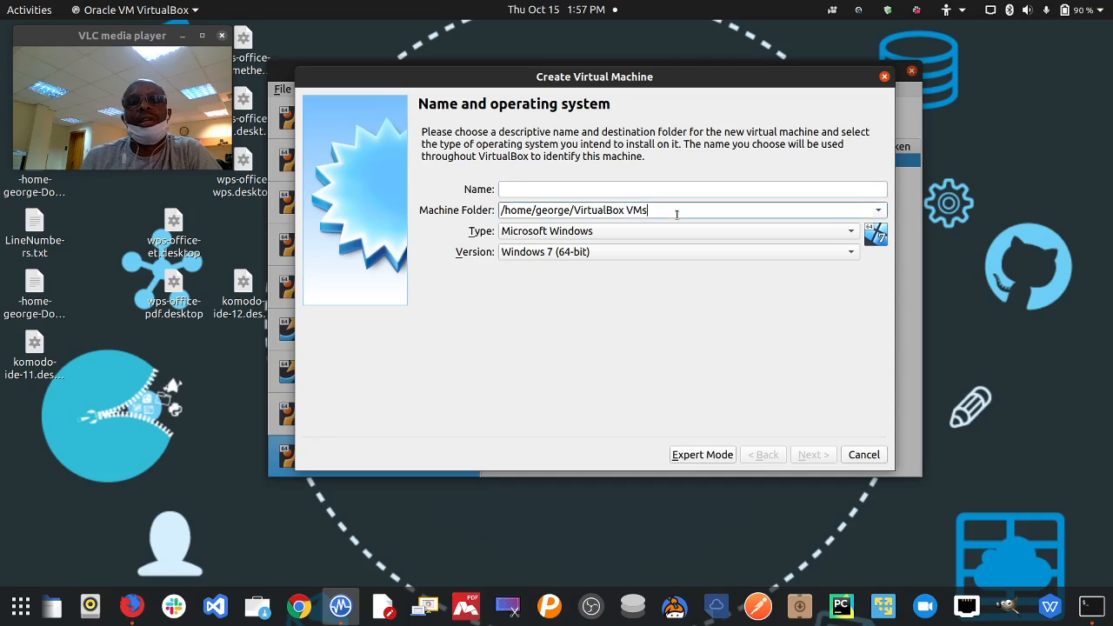
{"action": "type", "text": "U"}
{"action": "key", "text": "BackSpace"}
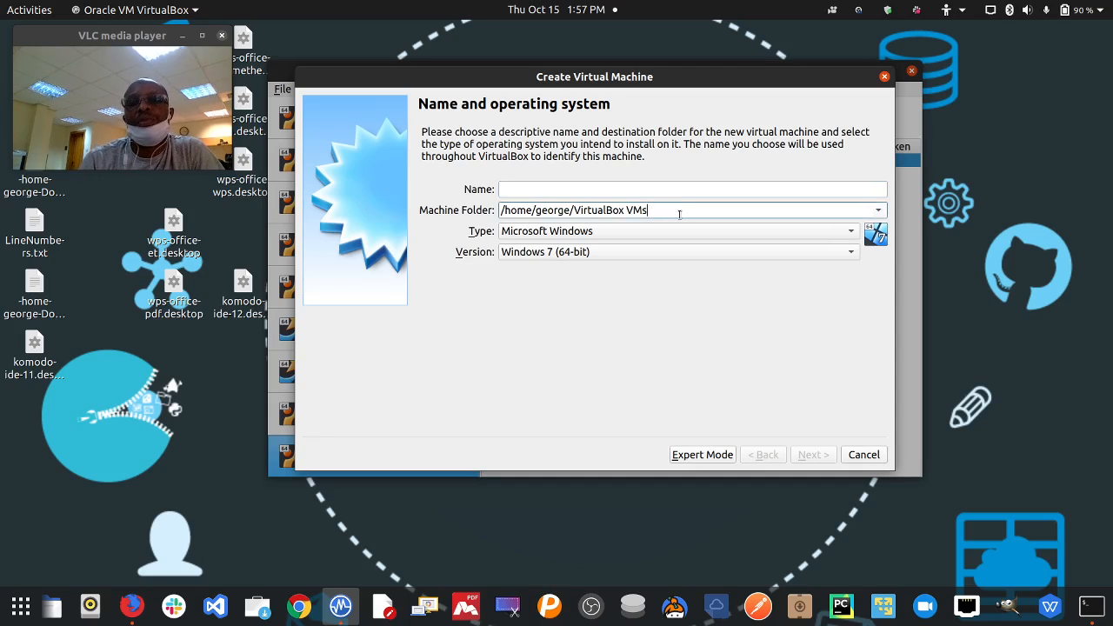
{"action": "left_click", "coordinate": [683, 190]}
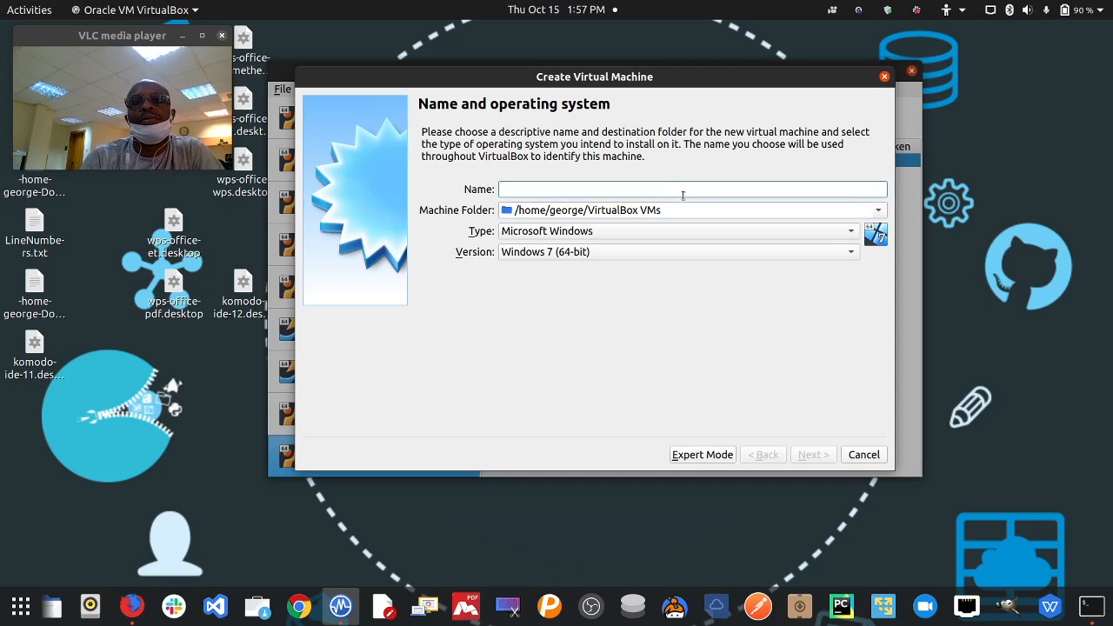
{"action": "type", "text": "Ubuntu"}
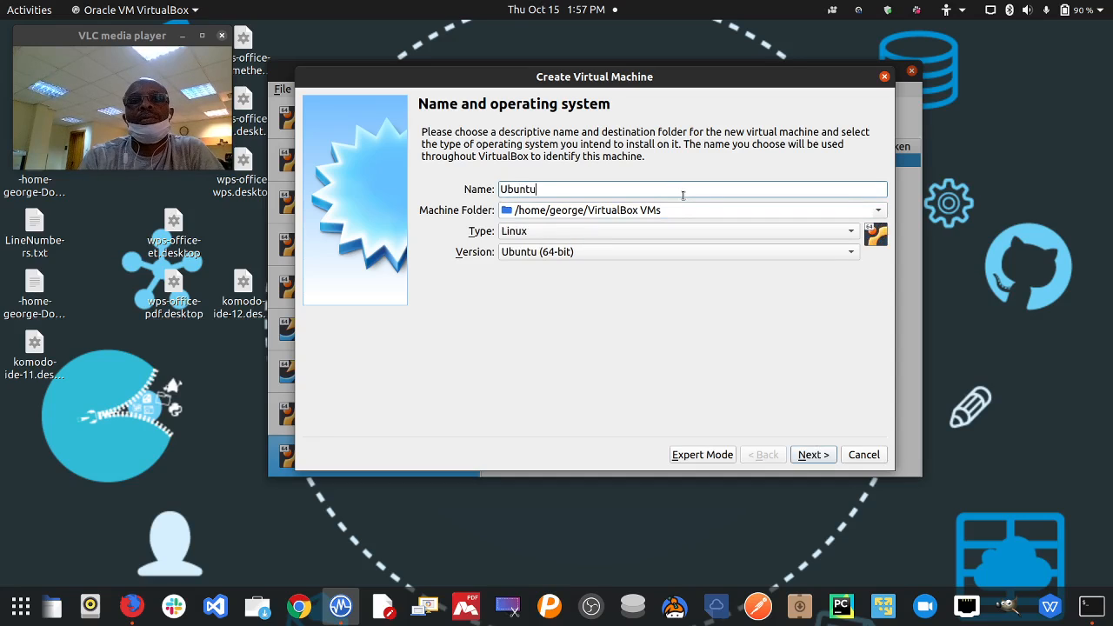
{"action": "type", "text": " Demo 2"}
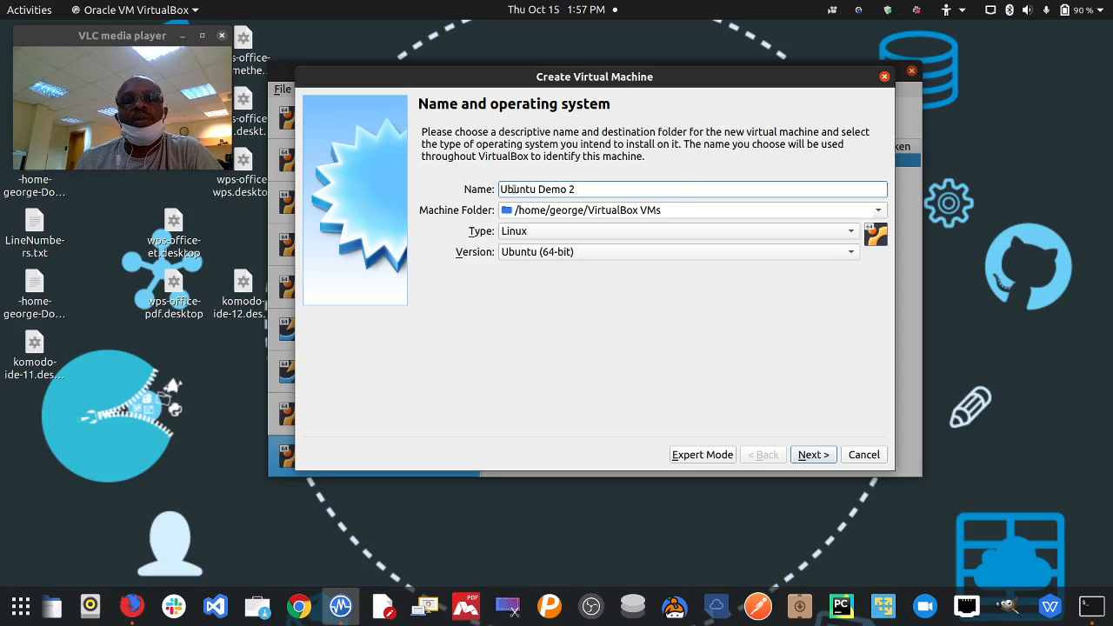
{"action": "left_click_drag", "start_coordinate": [536, 189], "coordinate": [481, 190]}
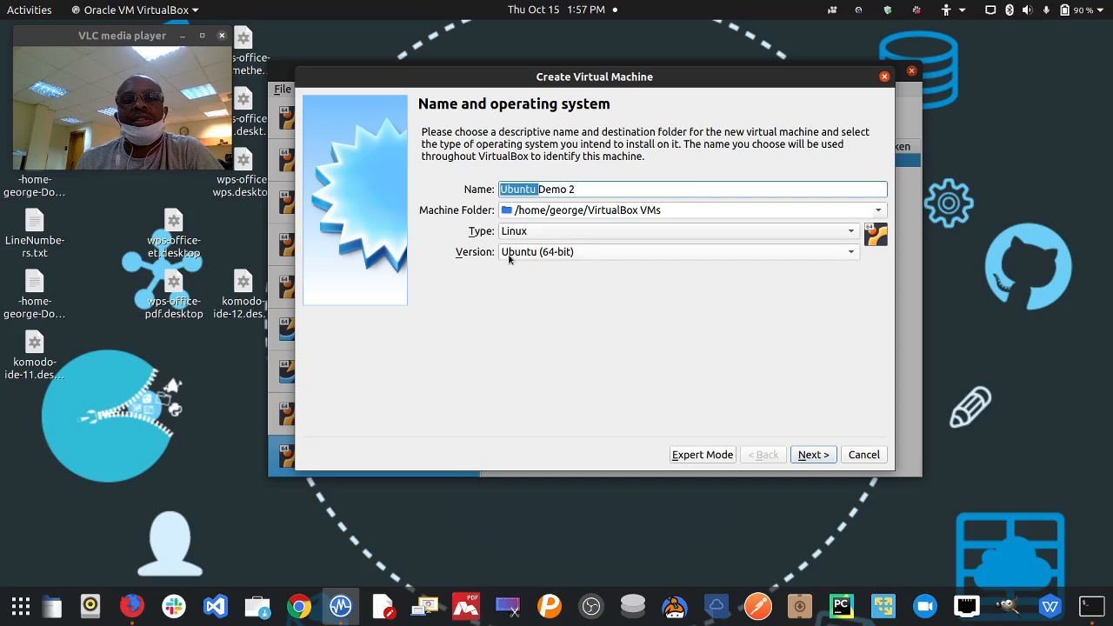
{"action": "left_click", "coordinate": [688, 252]}
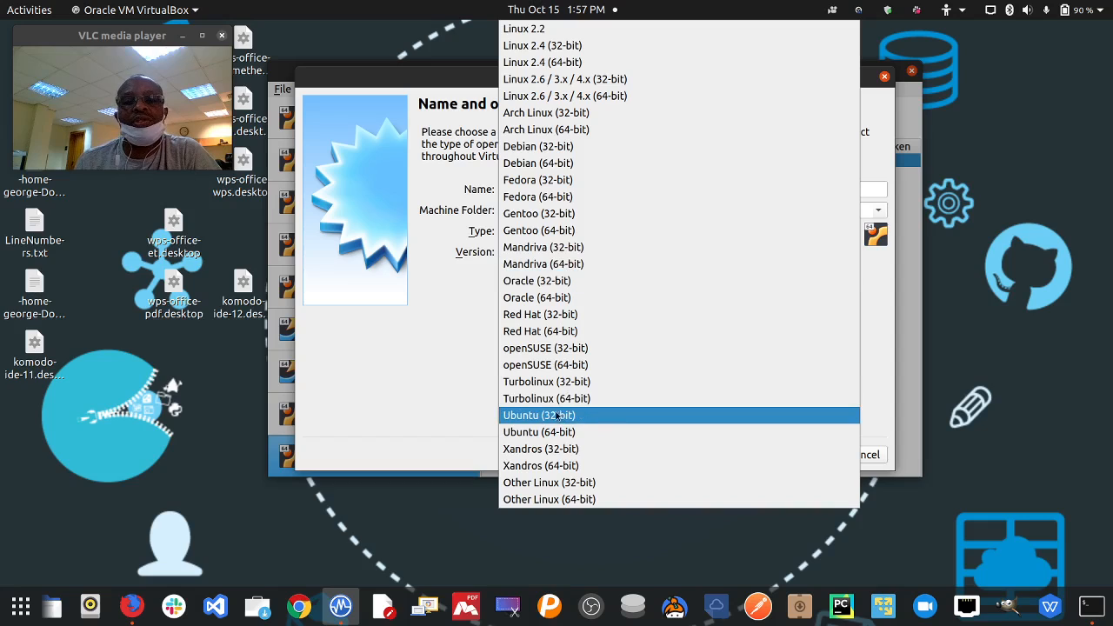
{"action": "left_click", "coordinate": [473, 363]}
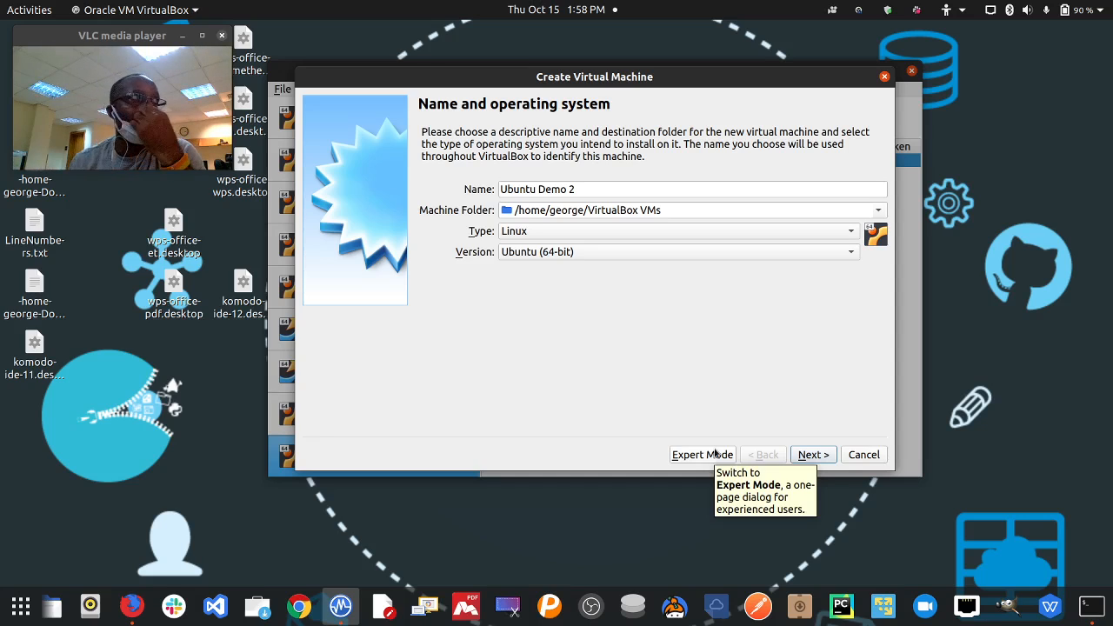
- Set the machine's memory to 2048 MB and continue to the hard disk page
{"action": "left_click", "coordinate": [815, 456]}
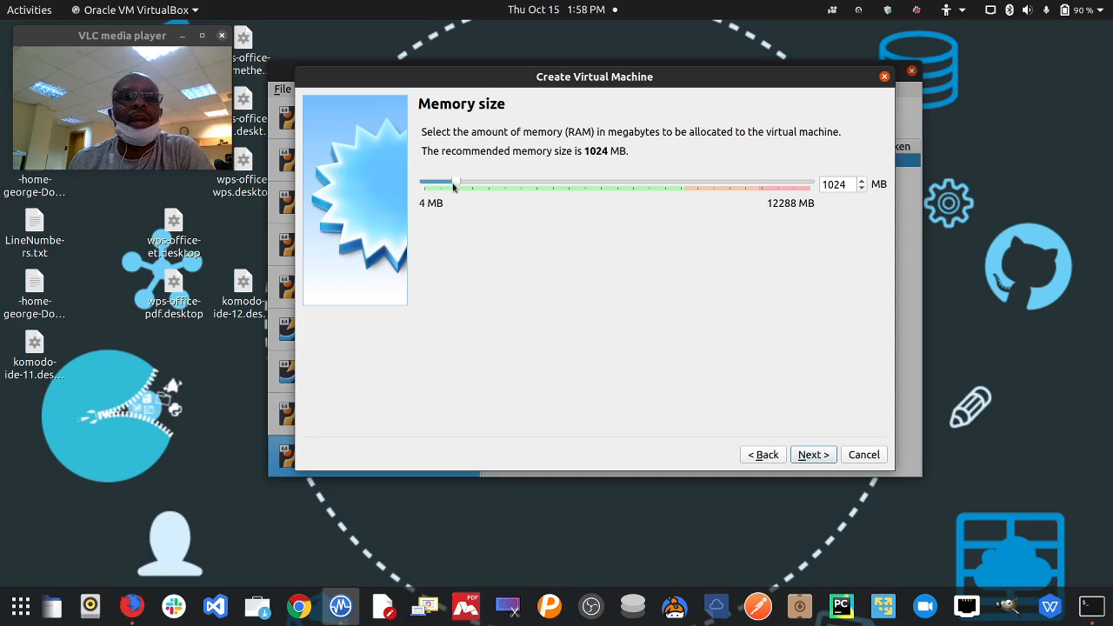
{"action": "left_click_drag", "start_coordinate": [456, 185], "coordinate": [489, 184]}
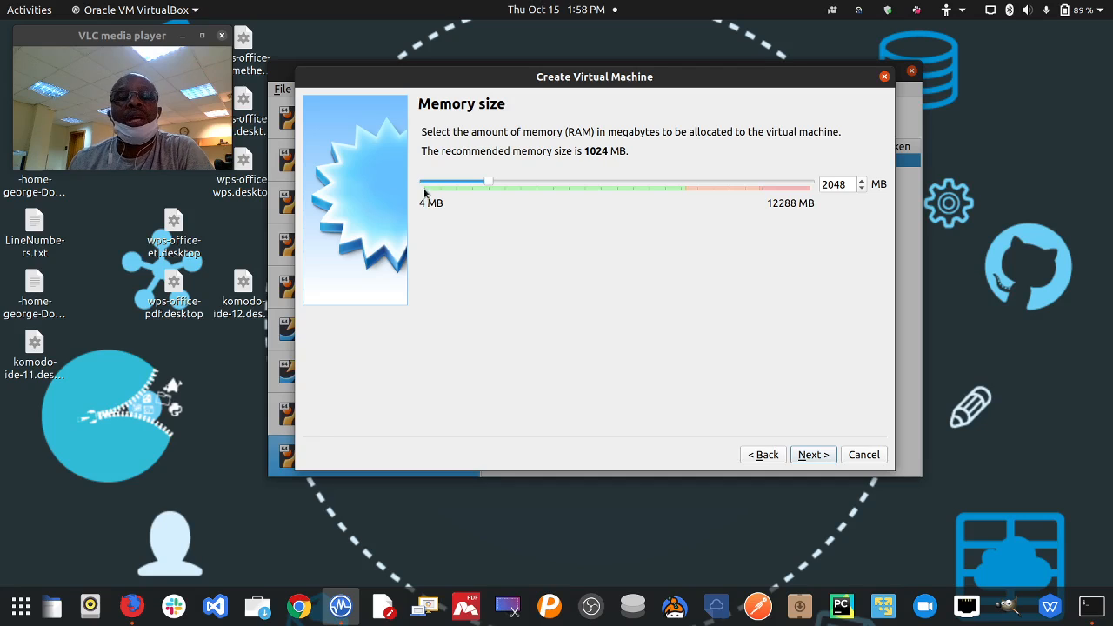
{"action": "left_click_drag", "start_coordinate": [486, 185], "coordinate": [678, 185]}
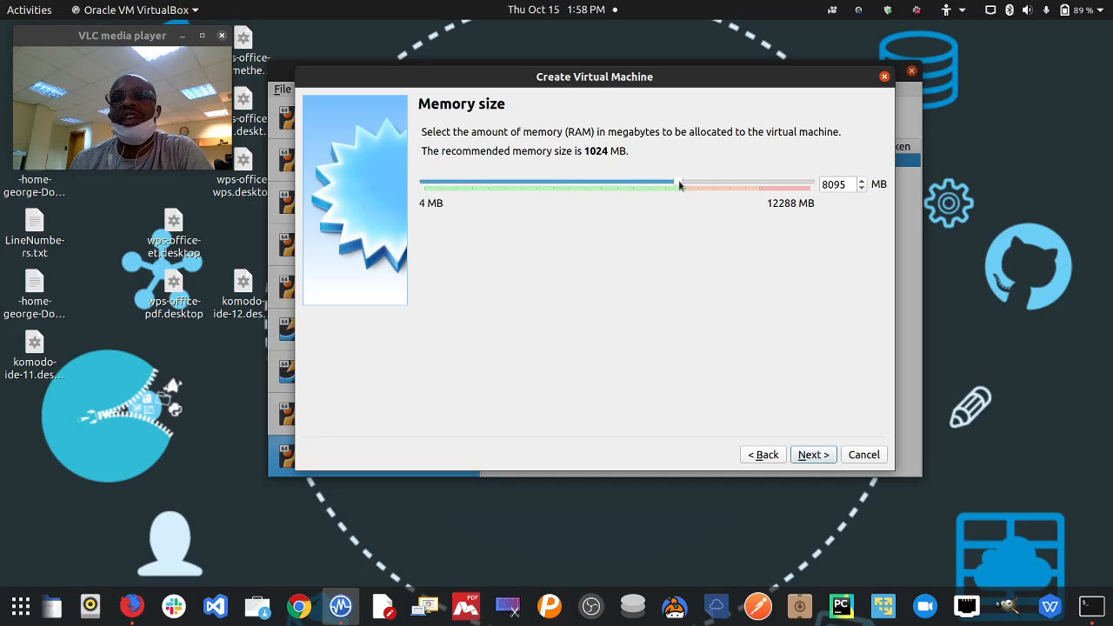
{"action": "left_click_drag", "start_coordinate": [680, 184], "coordinate": [489, 190]}
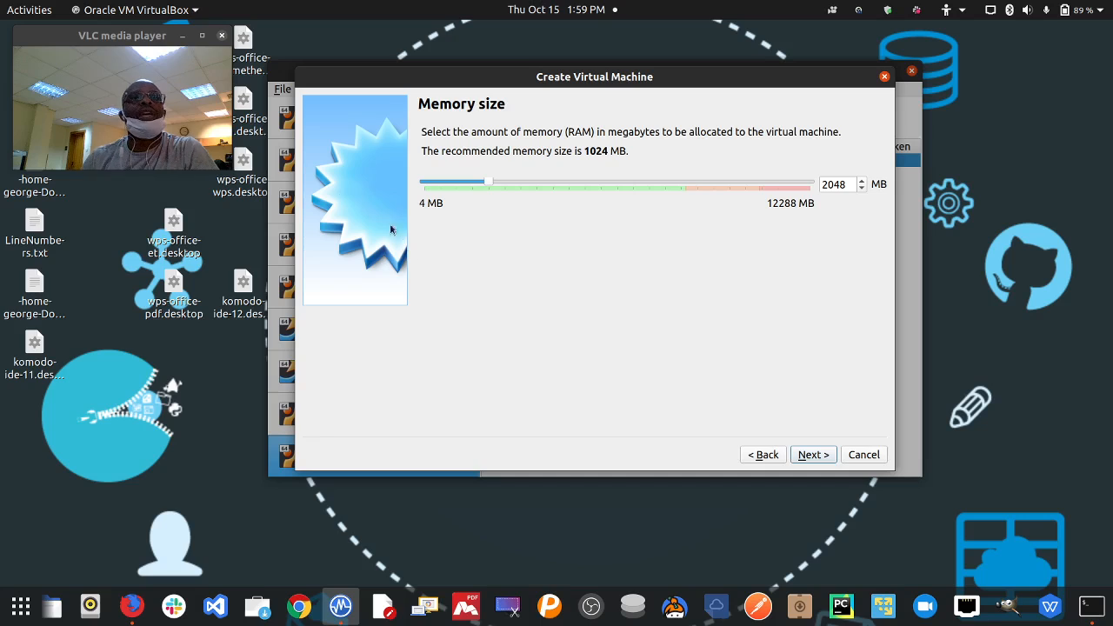
{"action": "left_click", "coordinate": [819, 454]}
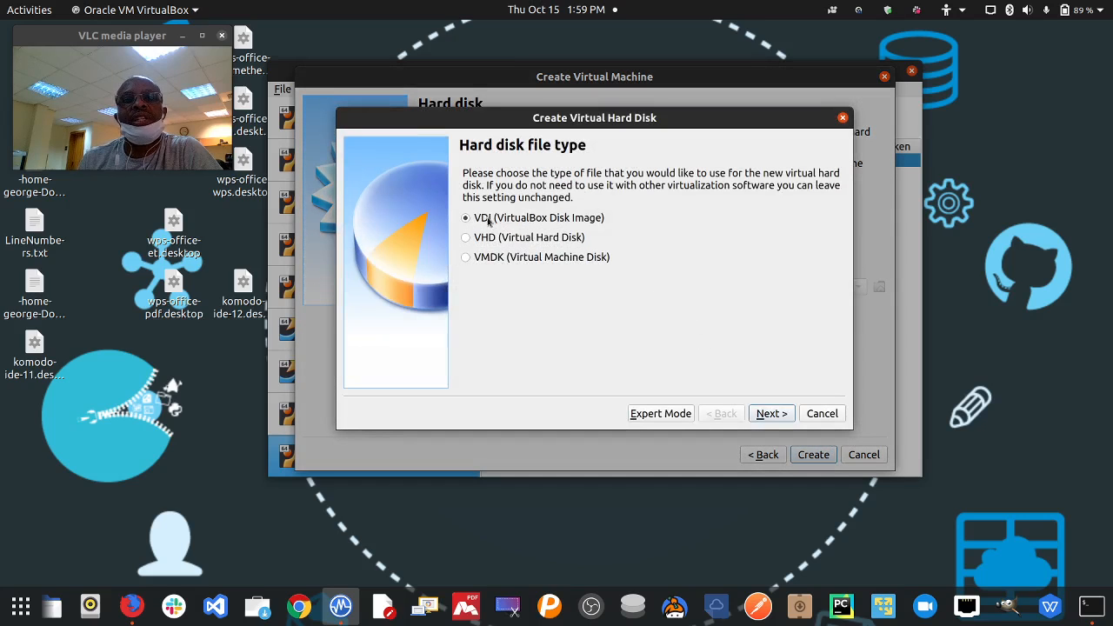
- Keep VDI and dynamic allocation, then create the 25.32 GB Ubuntu Demo 2.vdi disk
{"action": "left_click", "coordinate": [772, 414]}
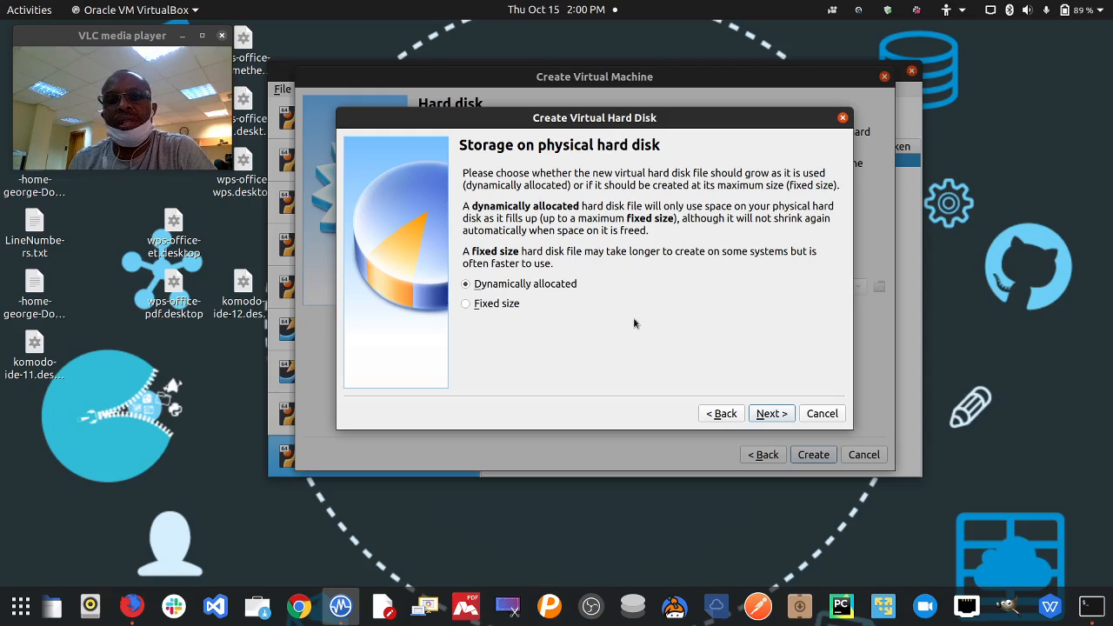
{"action": "left_click", "coordinate": [772, 414]}
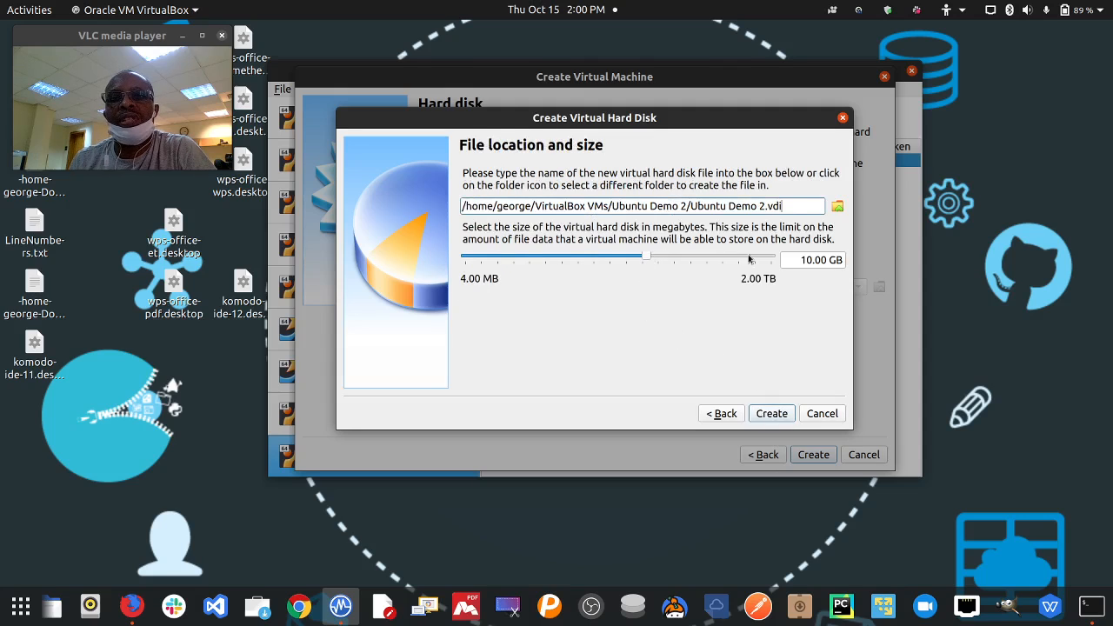
{"action": "left_click_drag", "start_coordinate": [796, 260], "coordinate": [861, 260]}
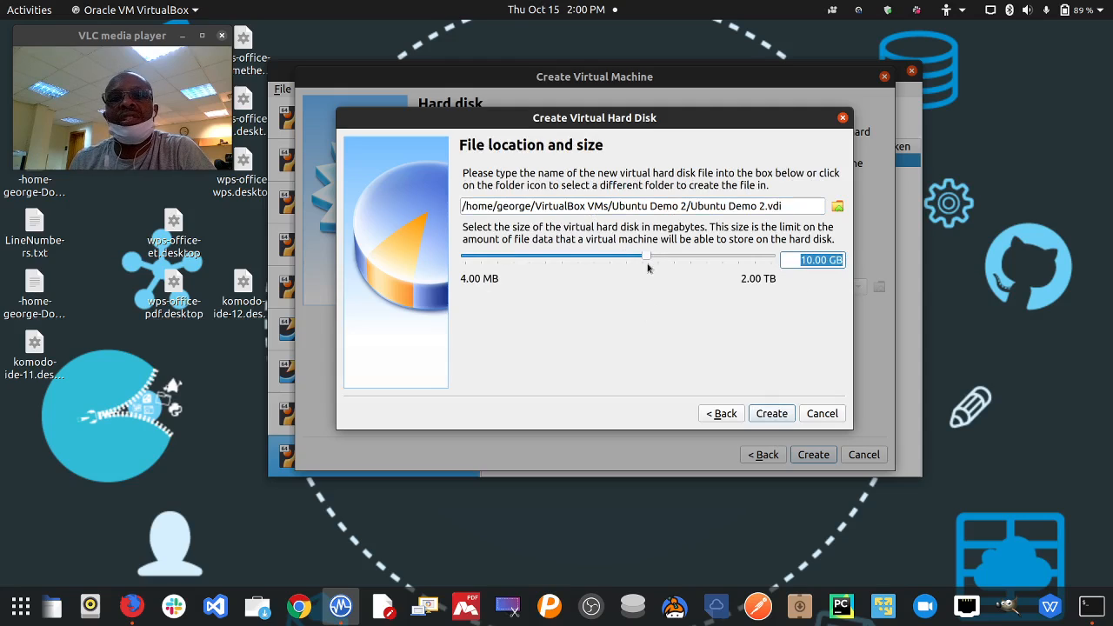
{"action": "left_click_drag", "start_coordinate": [647, 259], "coordinate": [667, 259]}
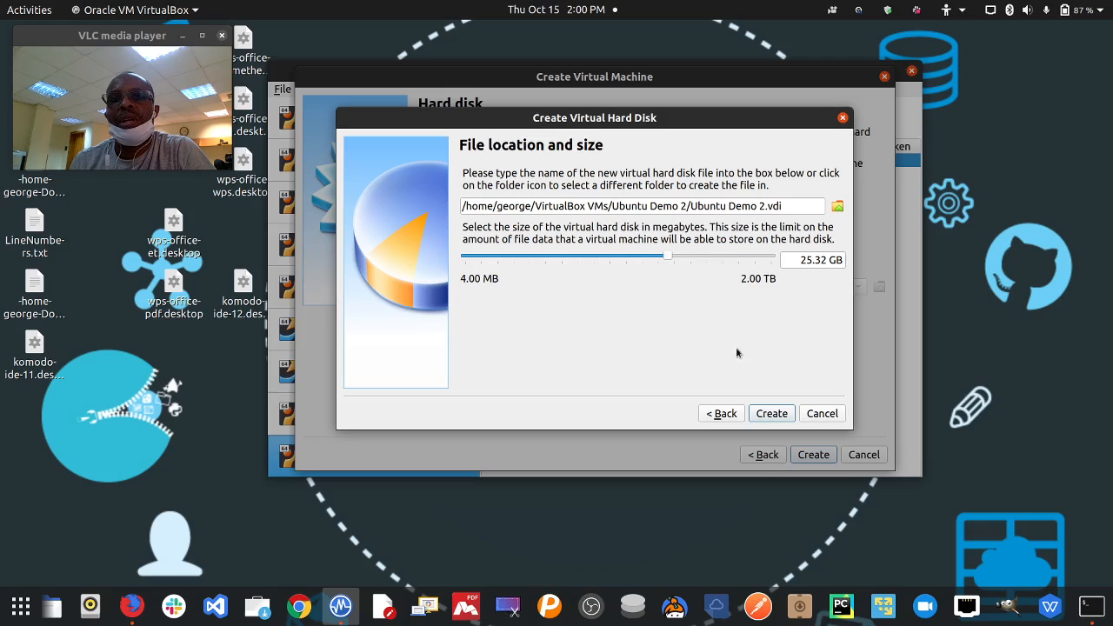
{"action": "left_click", "coordinate": [772, 414]}
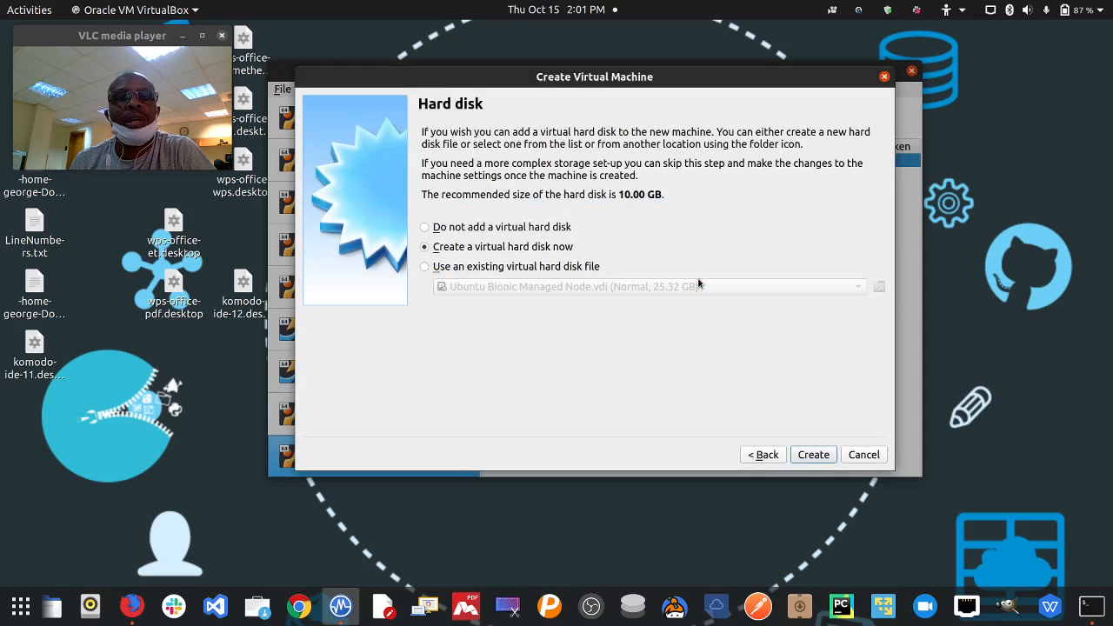
{"action": "left_click", "coordinate": [859, 10]}
- Finish the wizard, let the unresponsive program keep waiting, and select Ubuntu Demo 2
{"action": "left_click", "coordinate": [733, 69]}
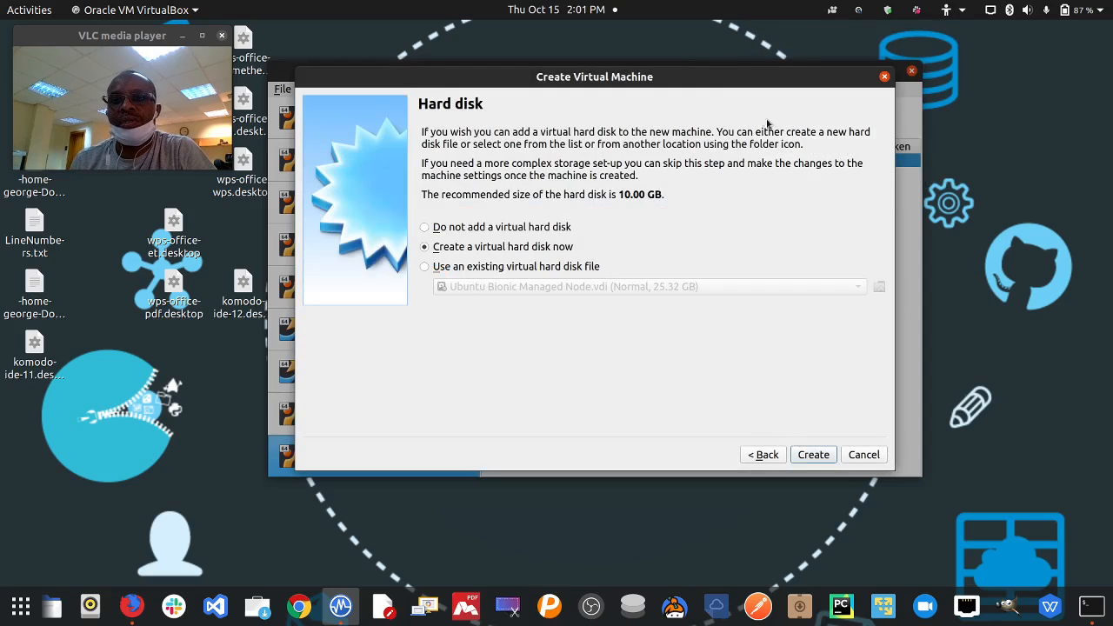
{"action": "left_click_drag", "start_coordinate": [755, 85], "coordinate": [779, 103]}
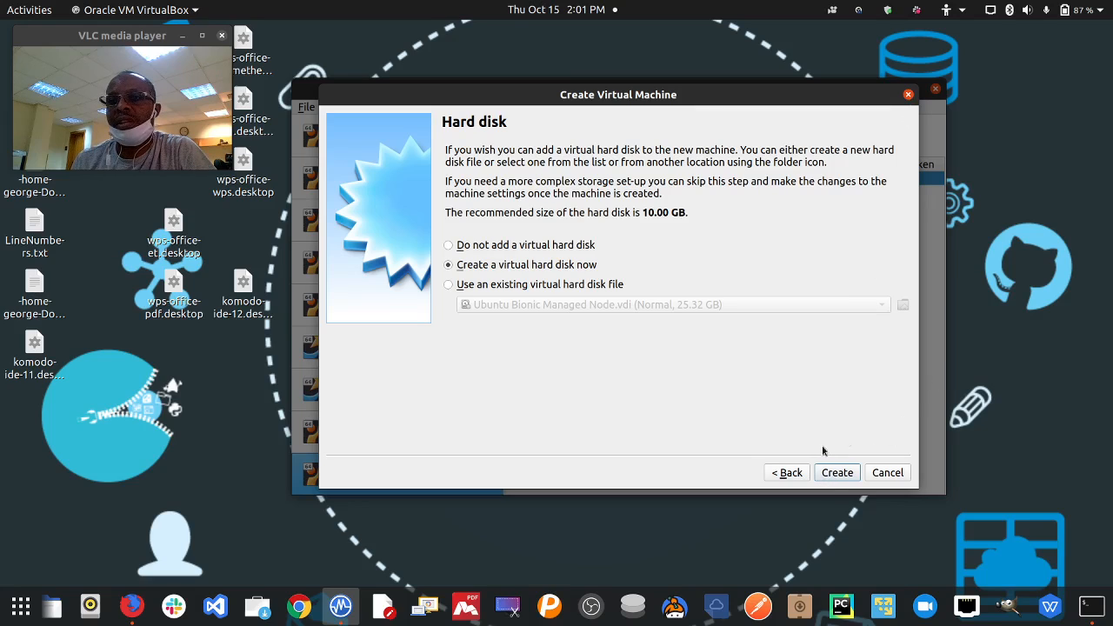
{"action": "left_click", "coordinate": [823, 470]}
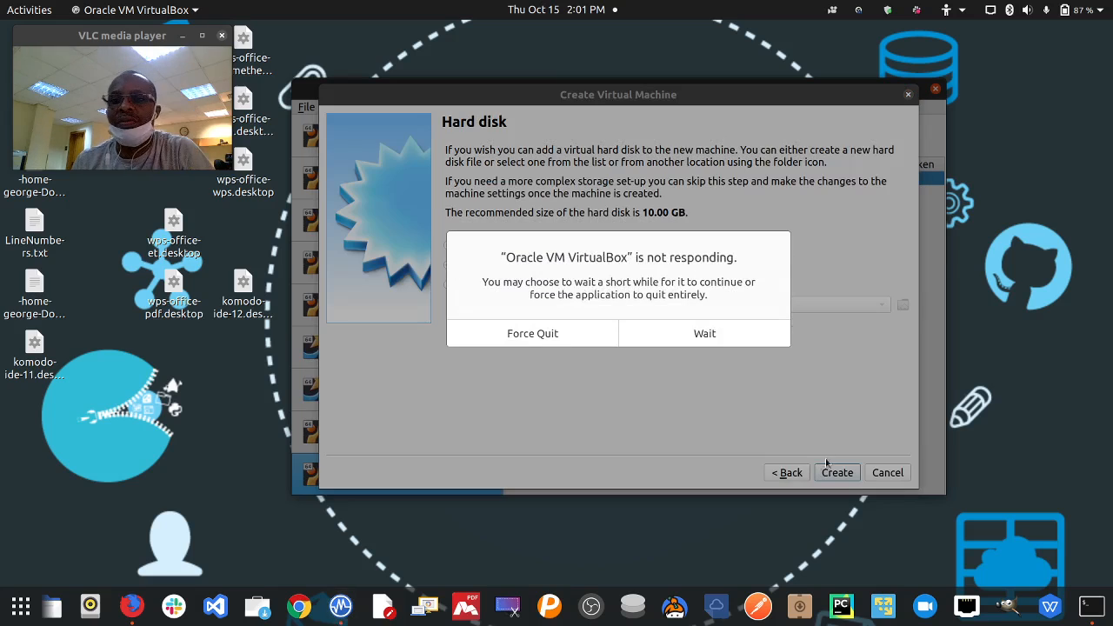
{"action": "left_click", "coordinate": [701, 337]}
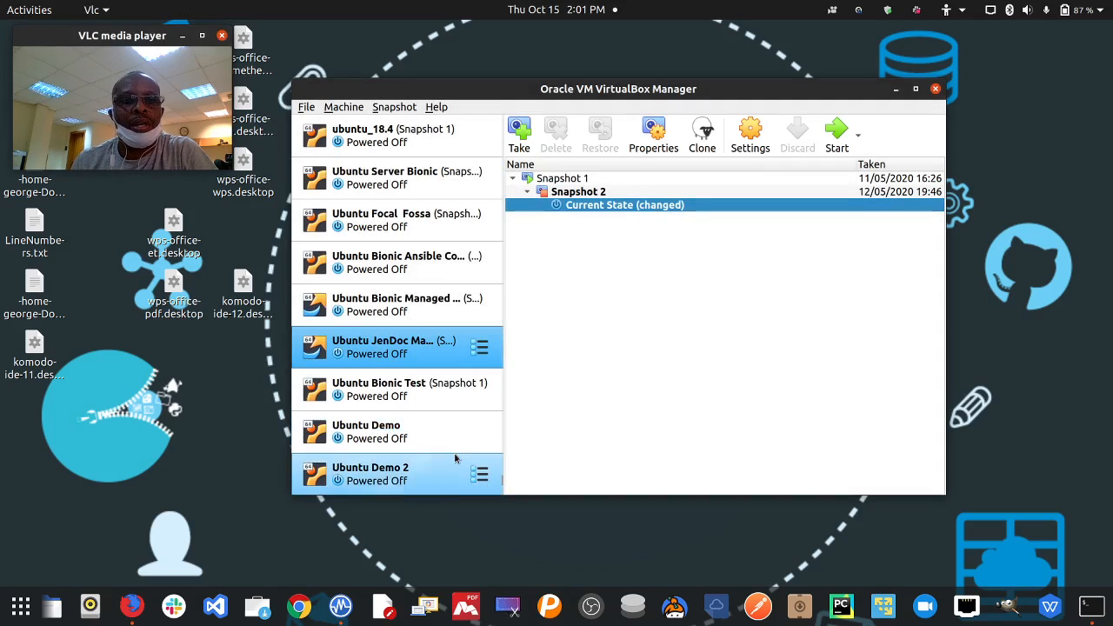
{"action": "left_click", "coordinate": [416, 475]}
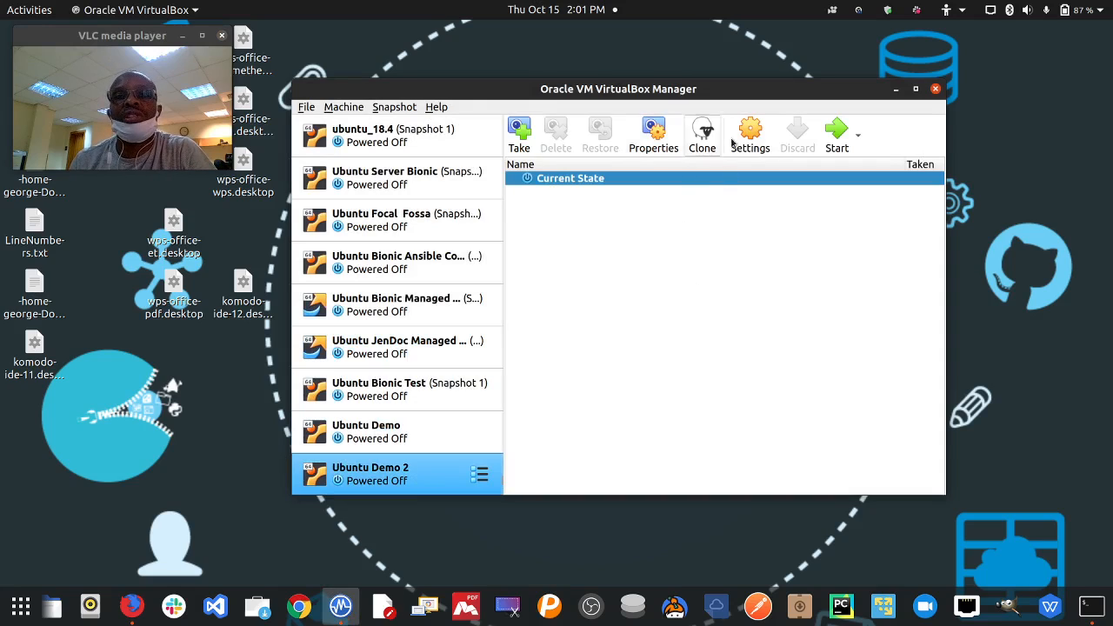
- Set Shared Clipboard and Drag'n'Drop to Bidirectional under General > Advanced
{"action": "left_click", "coordinate": [760, 137]}
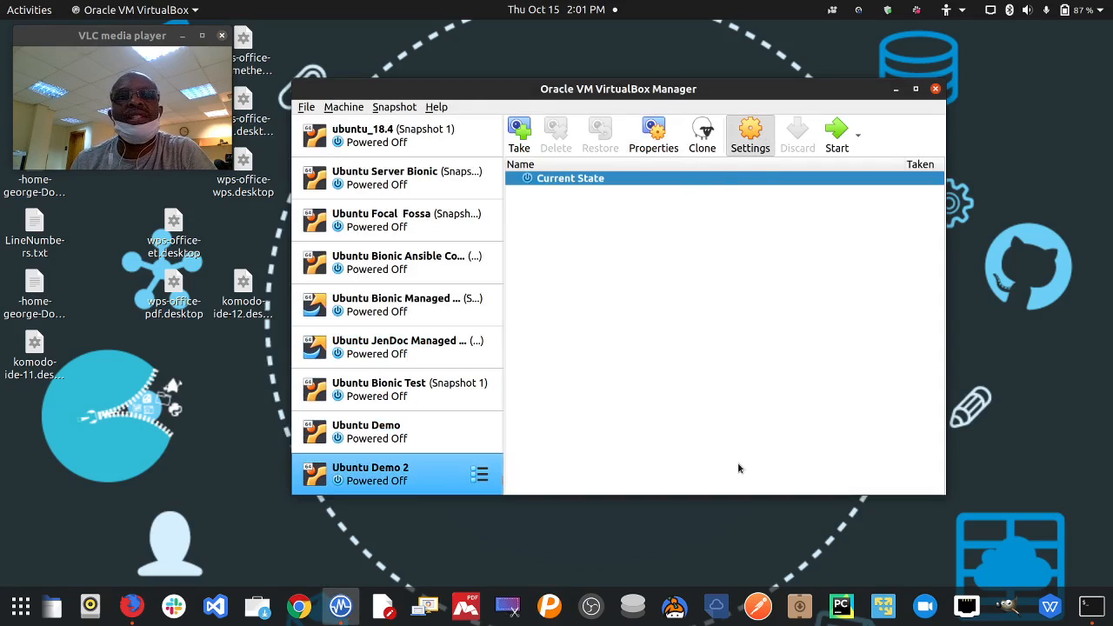
{"action": "left_click_drag", "start_coordinate": [866, 470], "coordinate": [934, 503]}
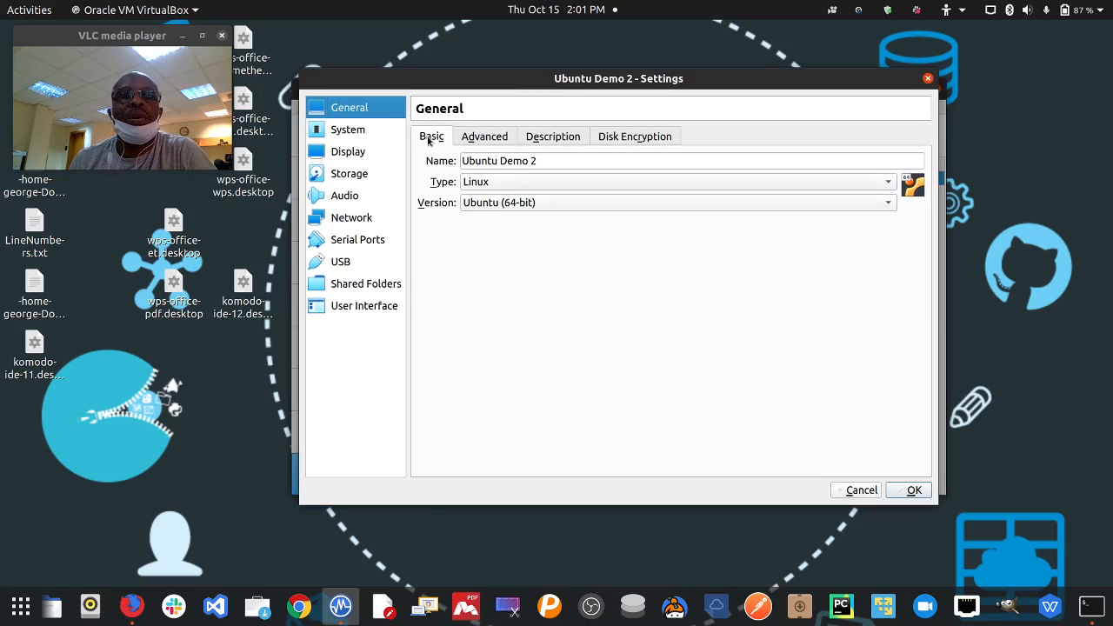
{"action": "left_click", "coordinate": [500, 141]}
{"action": "left_click", "coordinate": [534, 184]}
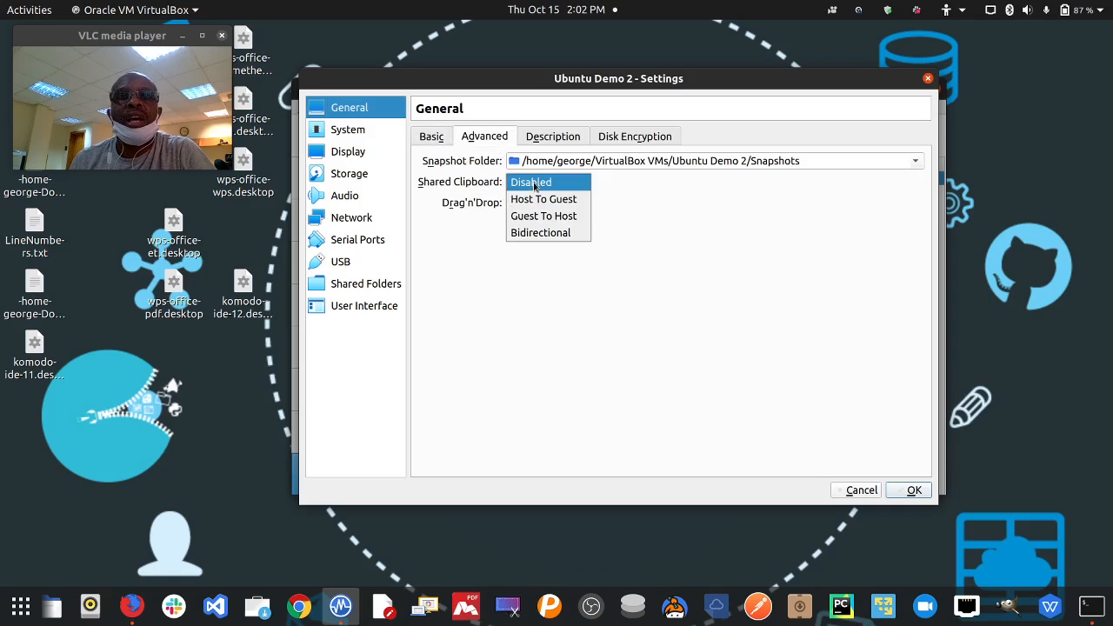
{"action": "left_click", "coordinate": [564, 233]}
{"action": "left_click", "coordinate": [556, 205]}
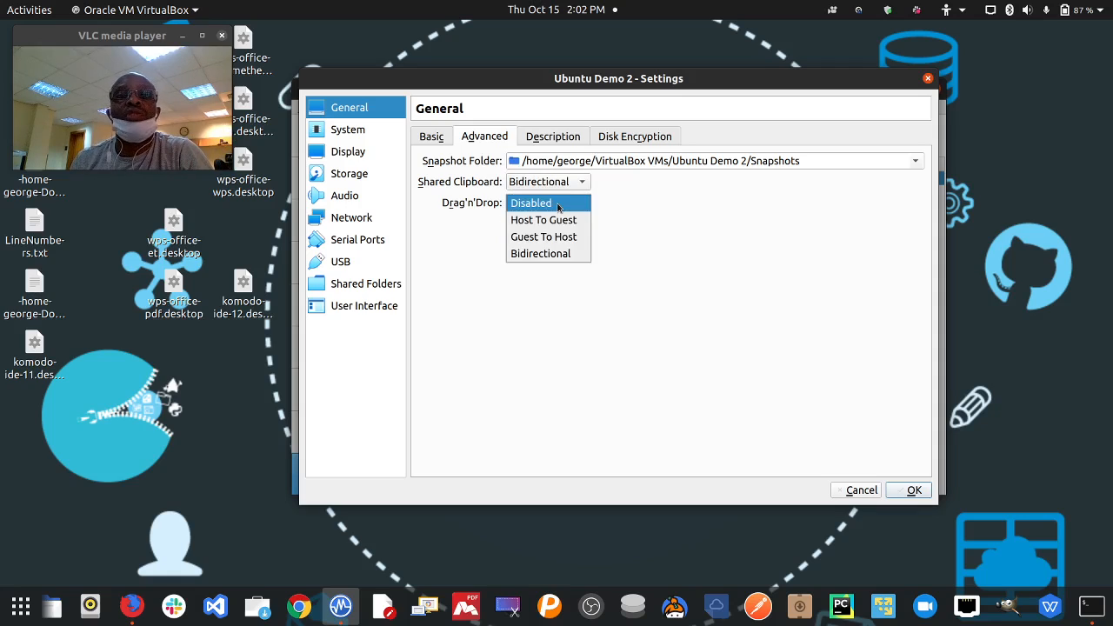
{"action": "left_click", "coordinate": [561, 254]}
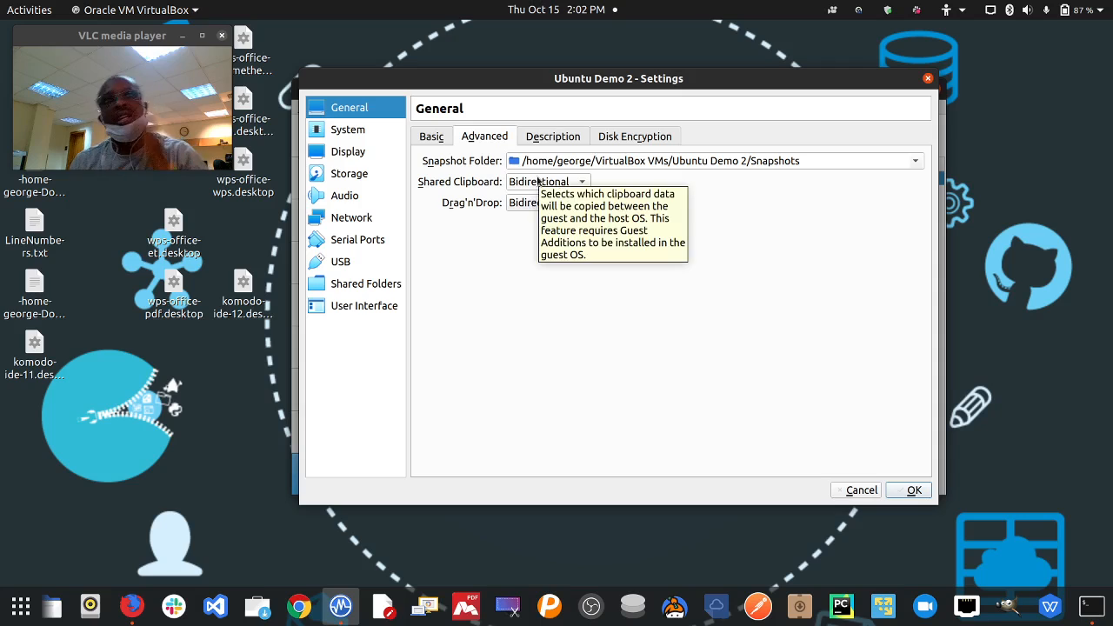
{"action": "left_click", "coordinate": [555, 139]}
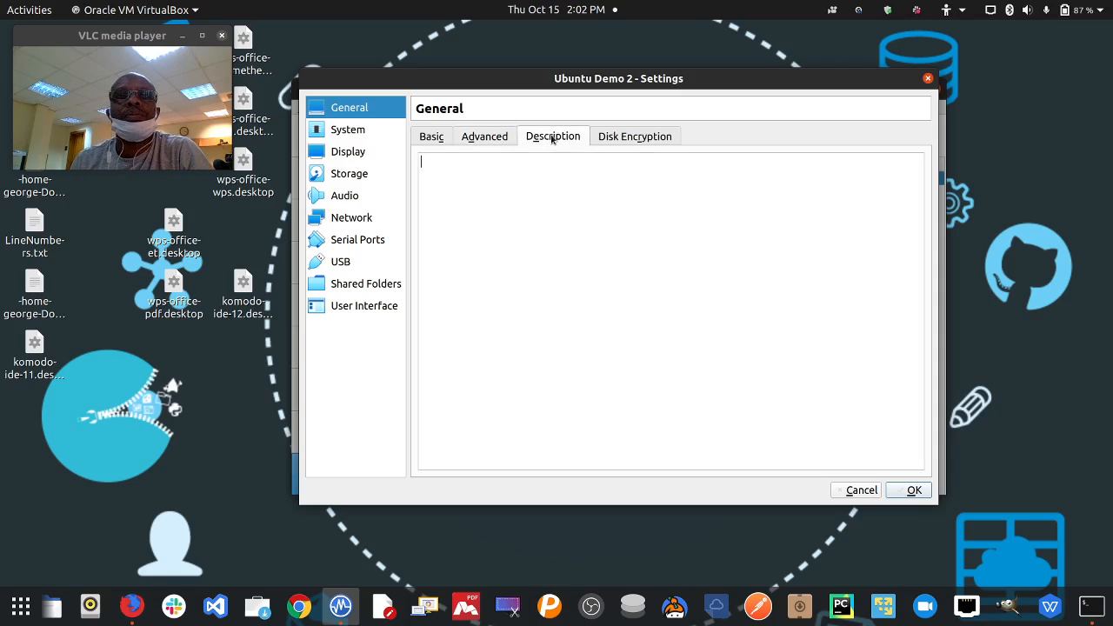
{"action": "left_click", "coordinate": [616, 138]}
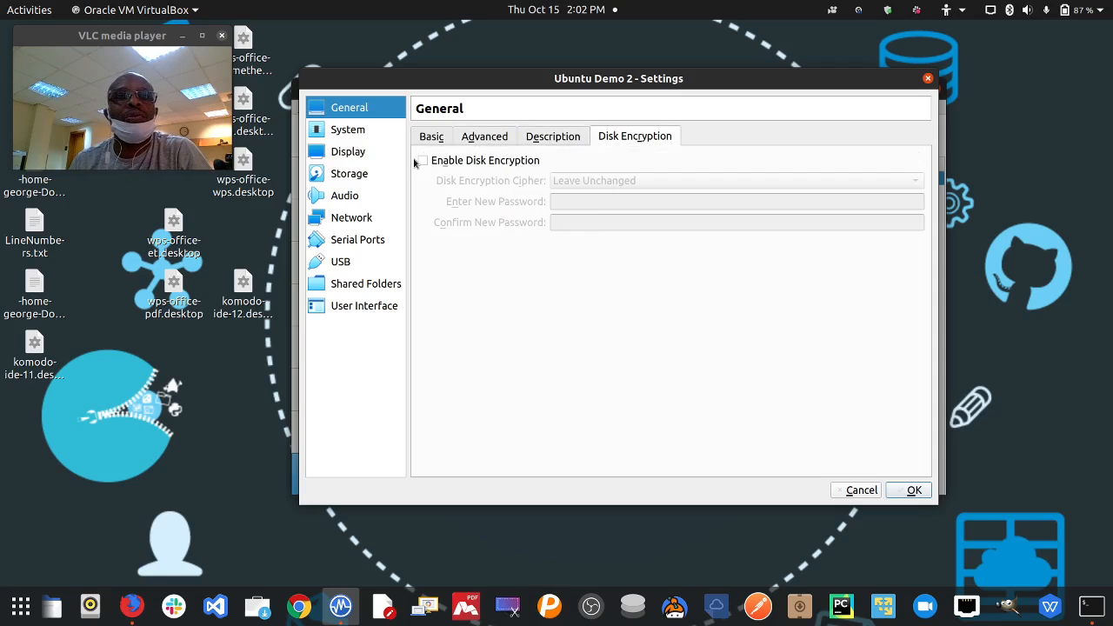
- Set Ubuntu Demo 2's processor count to 2
{"action": "left_click", "coordinate": [359, 129]}
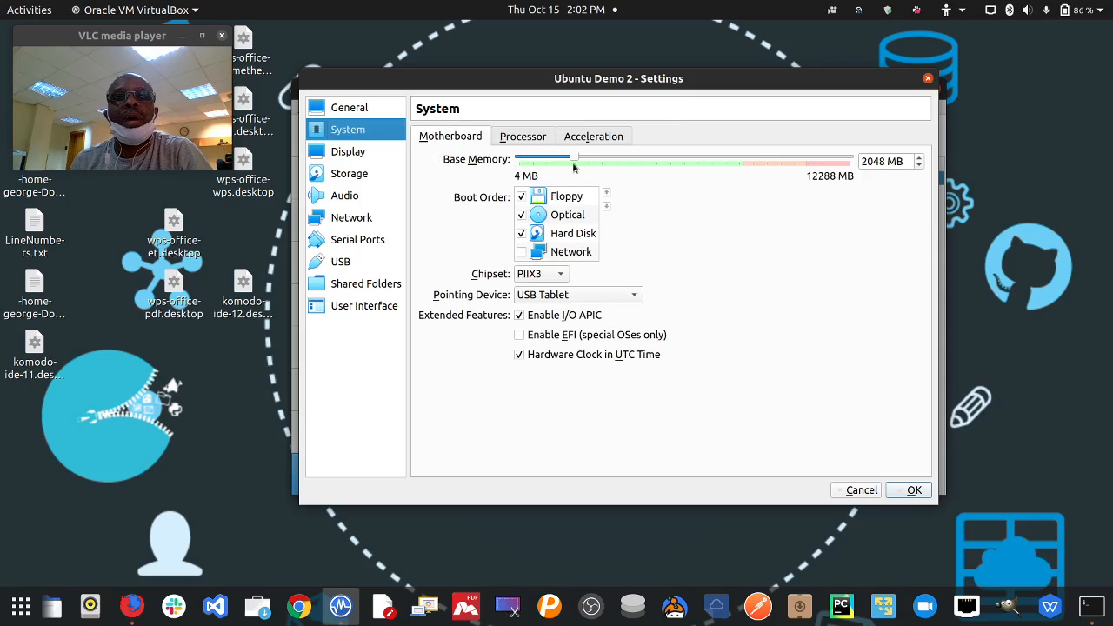
{"action": "left_click", "coordinate": [528, 139]}
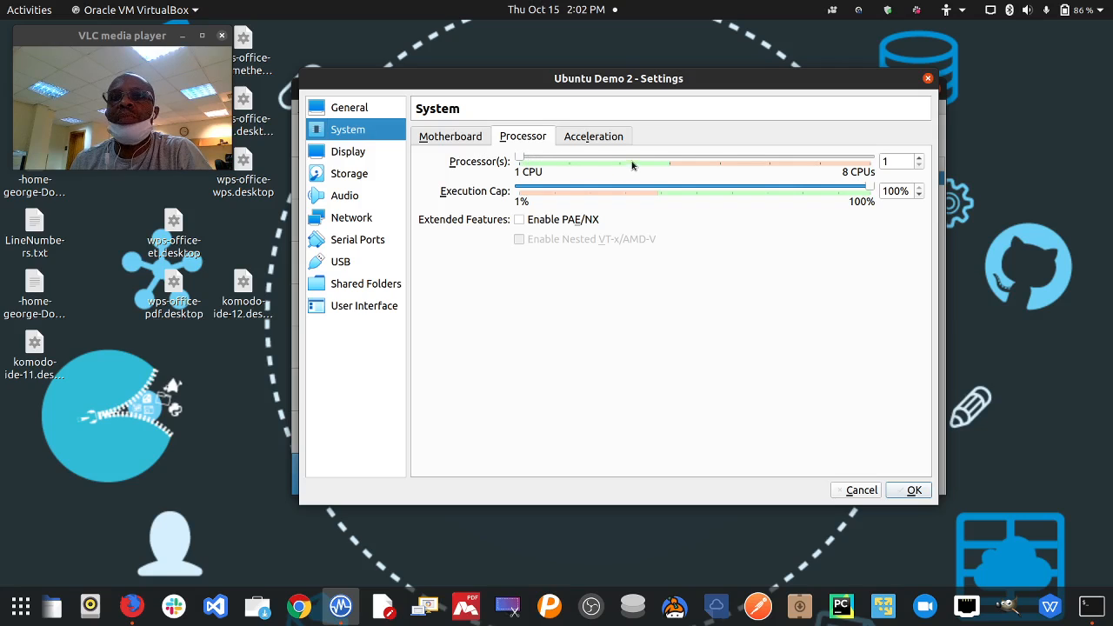
{"action": "left_click", "coordinate": [571, 158]}
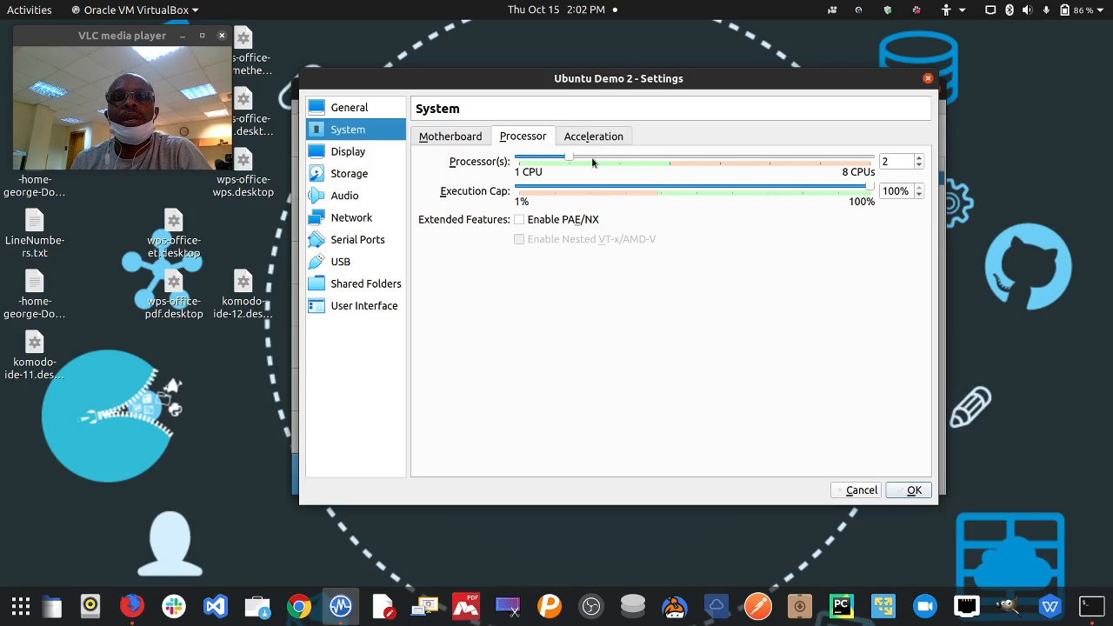
{"action": "left_click", "coordinate": [671, 159]}
{"action": "left_click", "coordinate": [670, 159]}
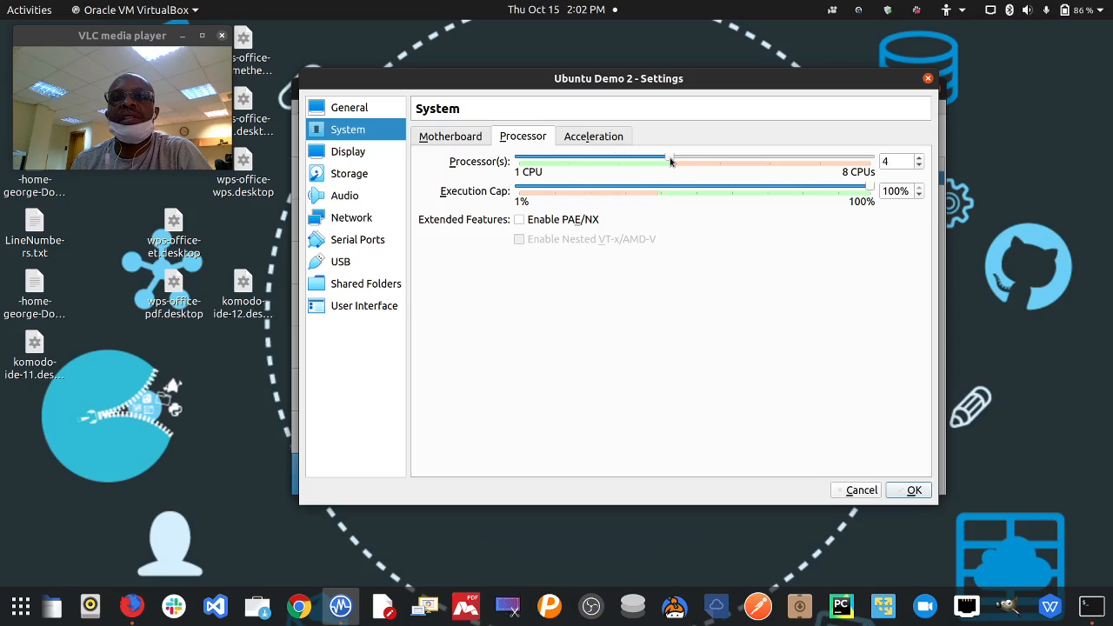
{"action": "left_click", "coordinate": [572, 158]}
{"action": "left_click", "coordinate": [572, 158]}
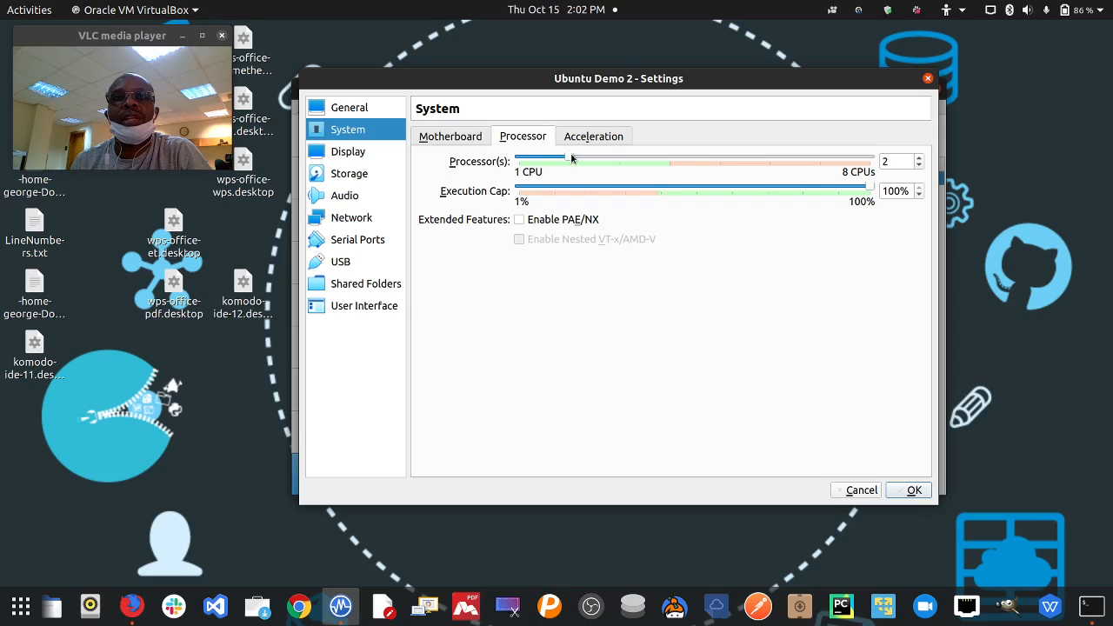
- Tick Enable EFI (special OSes only) on the Motherboard tab
{"action": "left_click", "coordinate": [579, 138]}
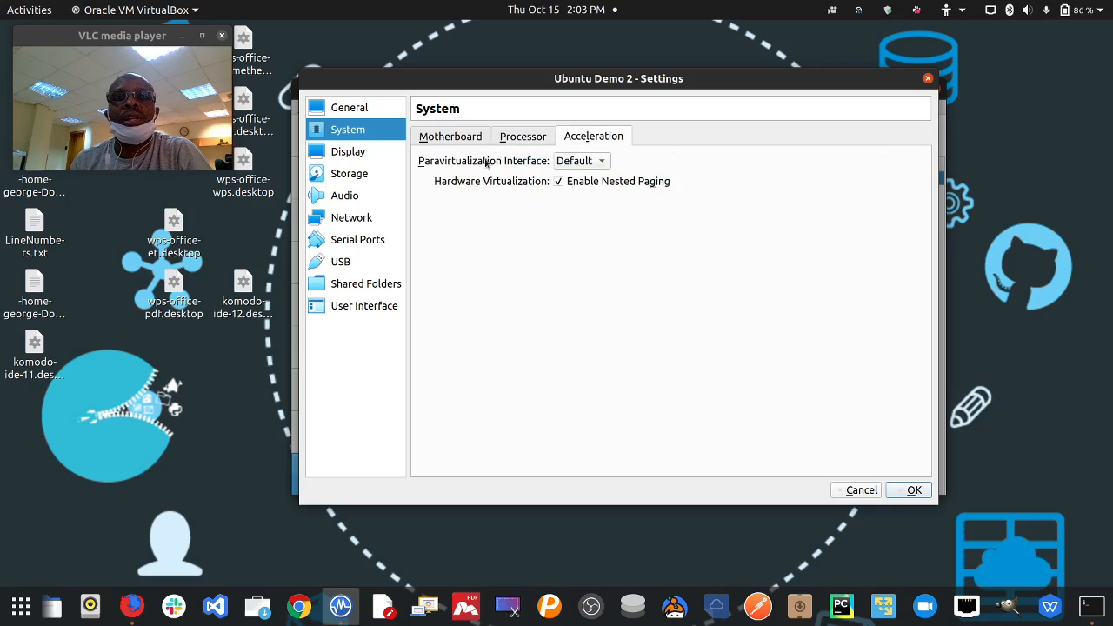
{"action": "left_click", "coordinate": [455, 137]}
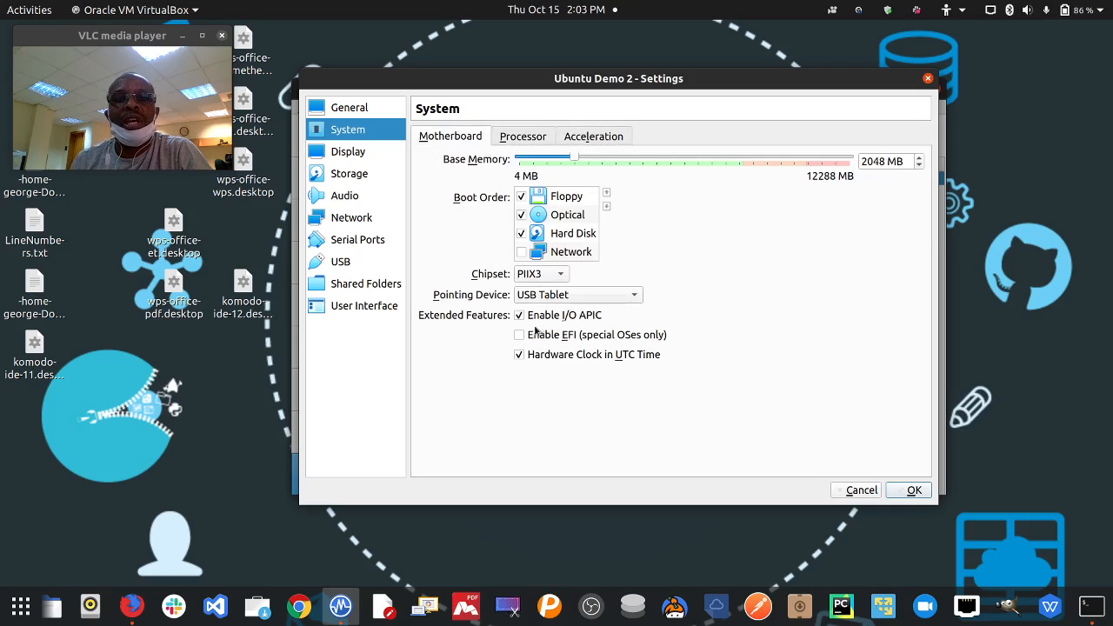
{"action": "left_click", "coordinate": [519, 335]}
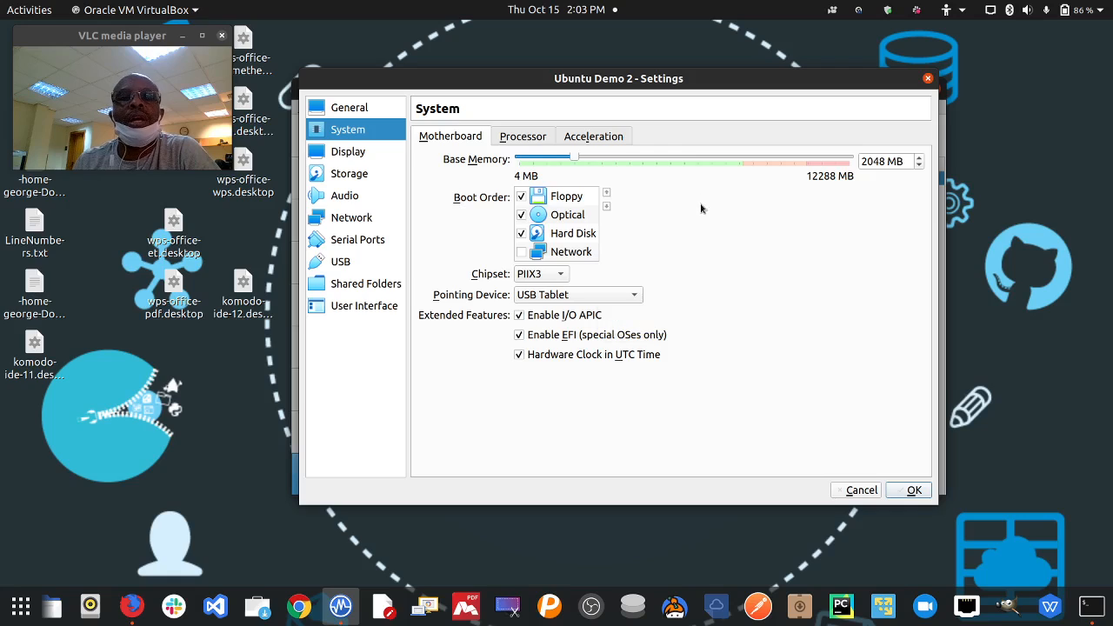
{"action": "left_click", "coordinate": [331, 152]}
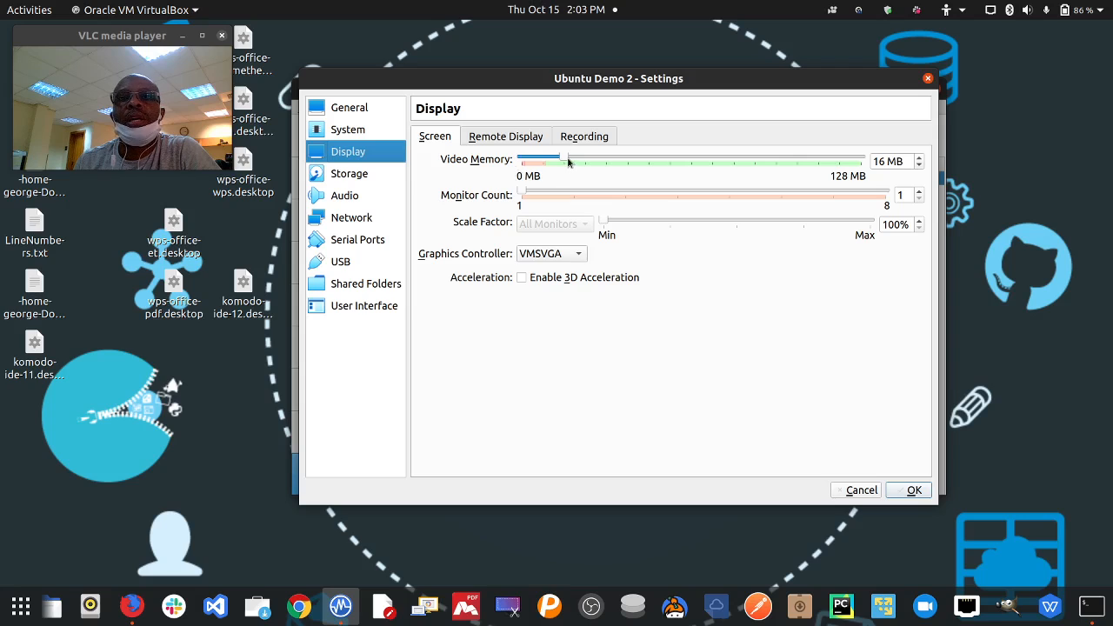
- Raise video memory to 128 MB and keep VMSVGA as the graphics controller
{"action": "left_click_drag", "start_coordinate": [566, 158], "coordinate": [861, 160]}
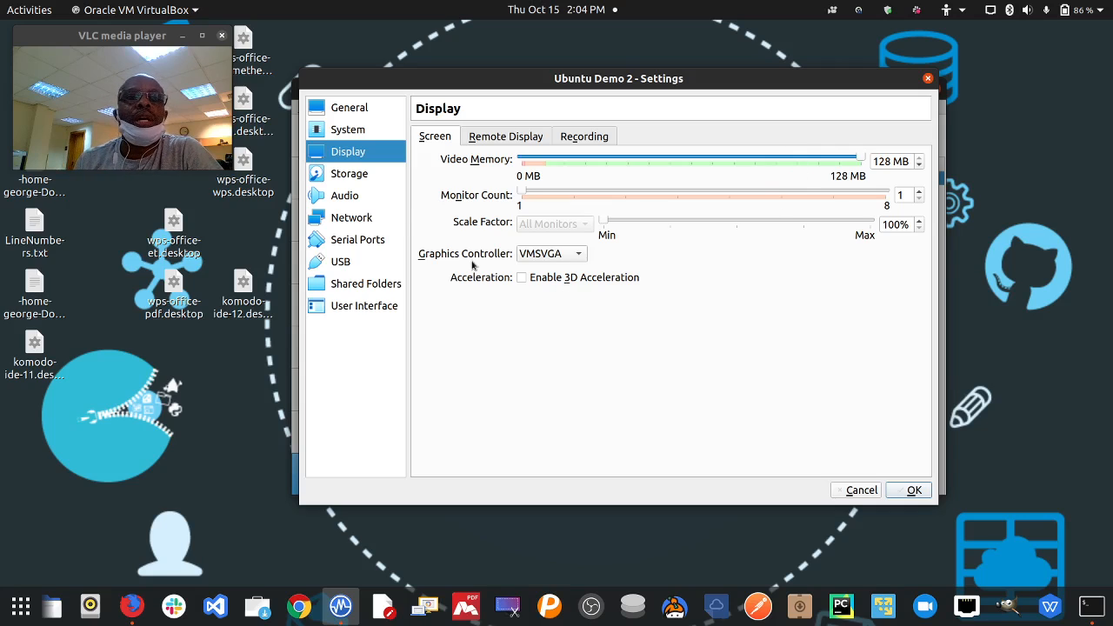
{"action": "left_click", "coordinate": [536, 258]}
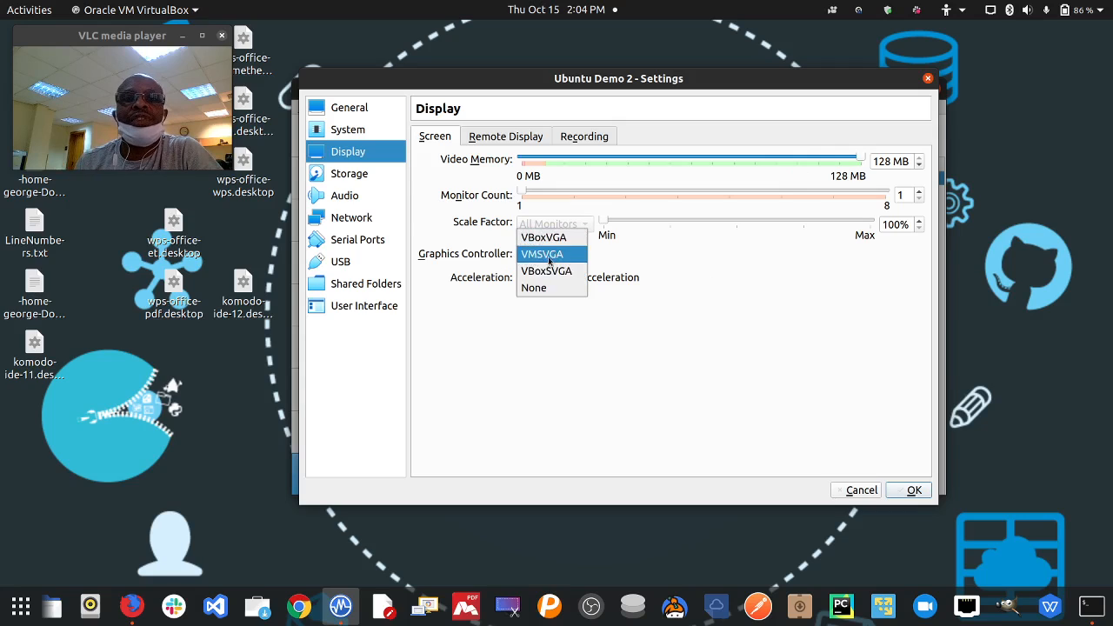
{"action": "left_click", "coordinate": [687, 269]}
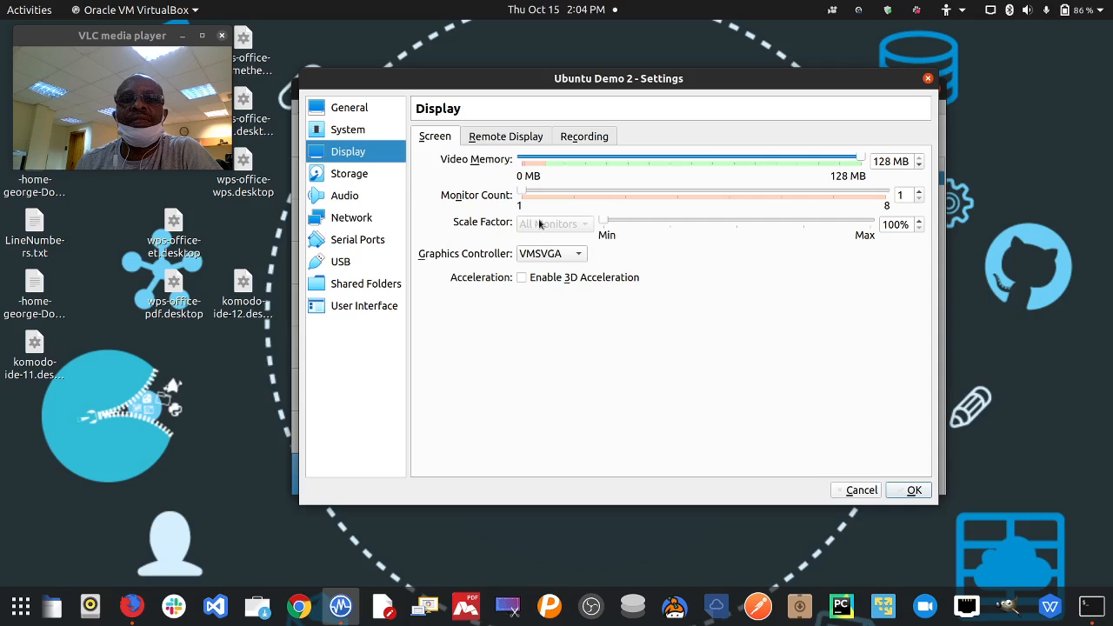
{"action": "left_click", "coordinate": [350, 178]}
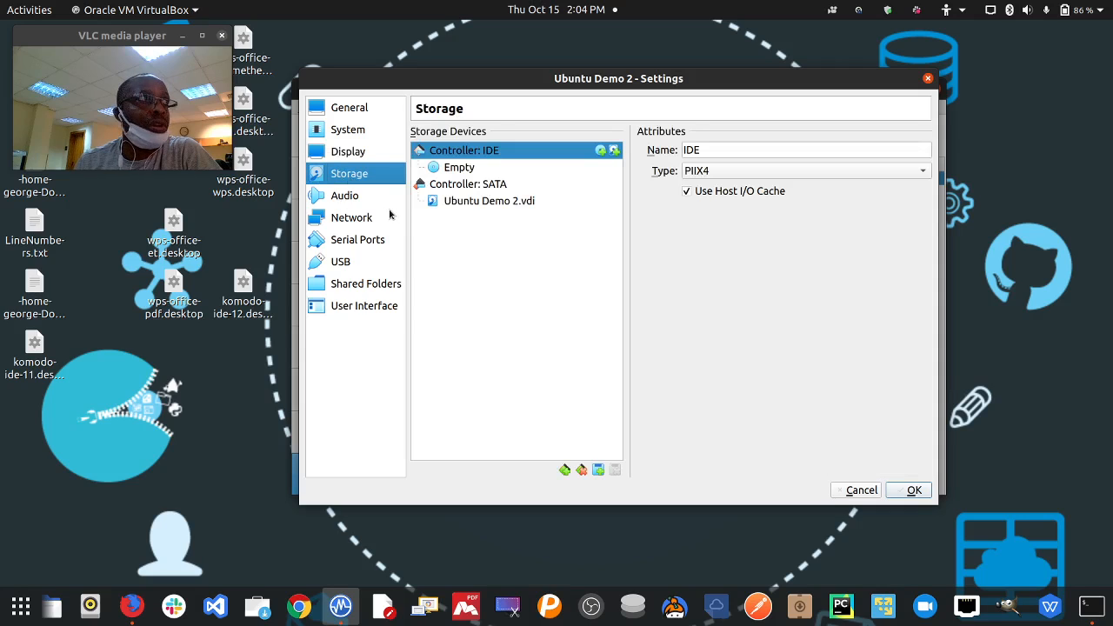
- Select the Empty optical drive under Controller: IDE
{"action": "left_click", "coordinate": [461, 170]}
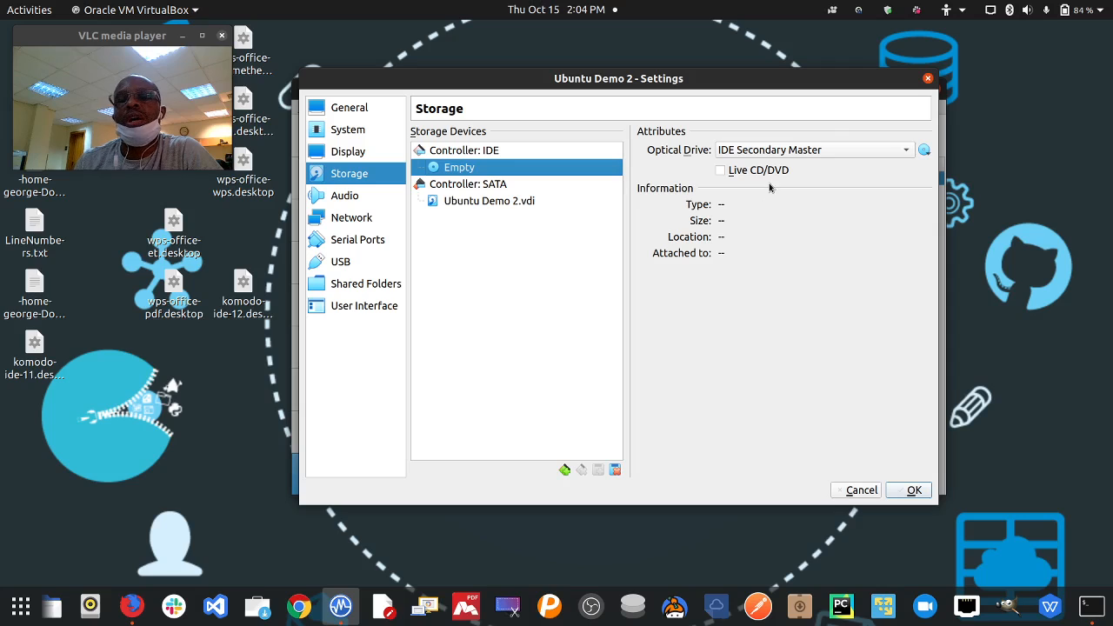
- Insert focal-desktop-amd64.iso into the IDE Secondary Master optical drive
{"action": "left_click", "coordinate": [886, 153]}
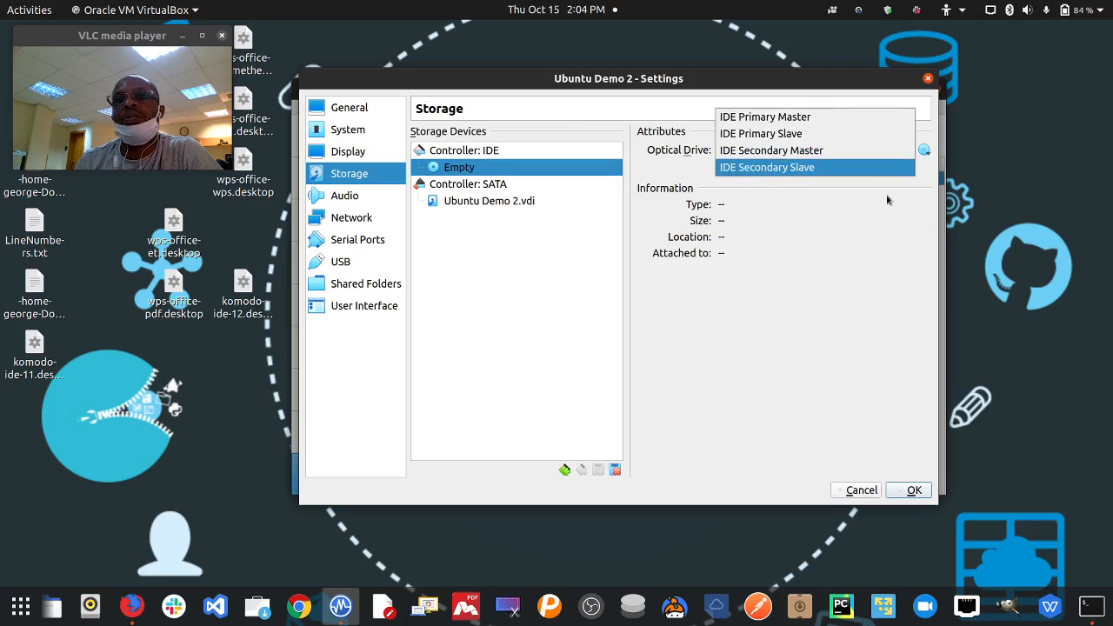
{"action": "left_click", "coordinate": [924, 151]}
{"action": "left_click", "coordinate": [925, 152]}
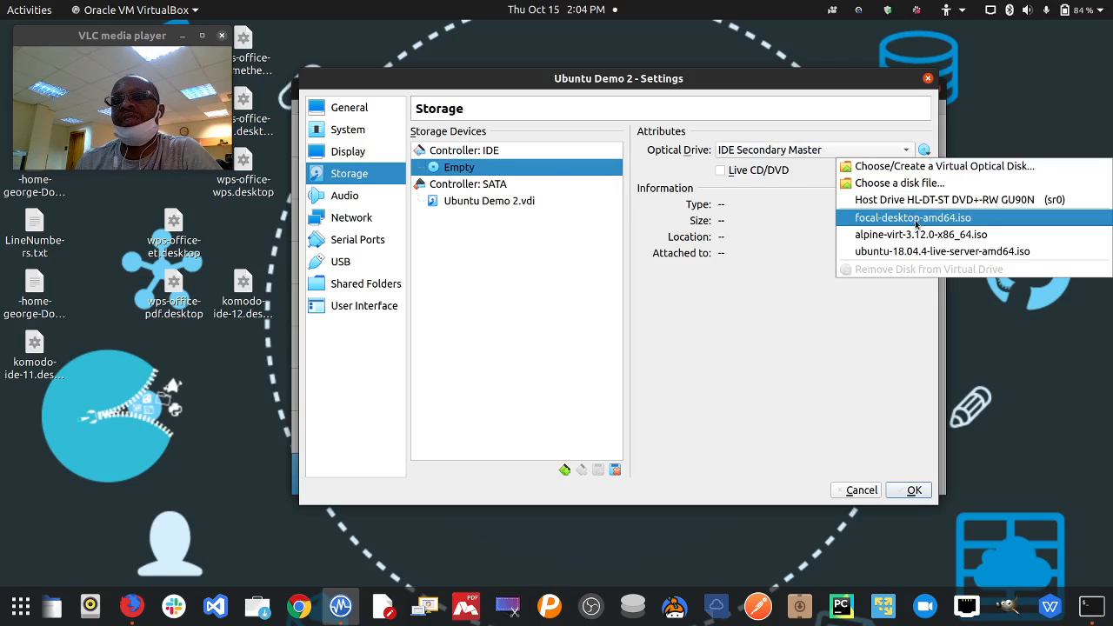
{"action": "left_click", "coordinate": [909, 216]}
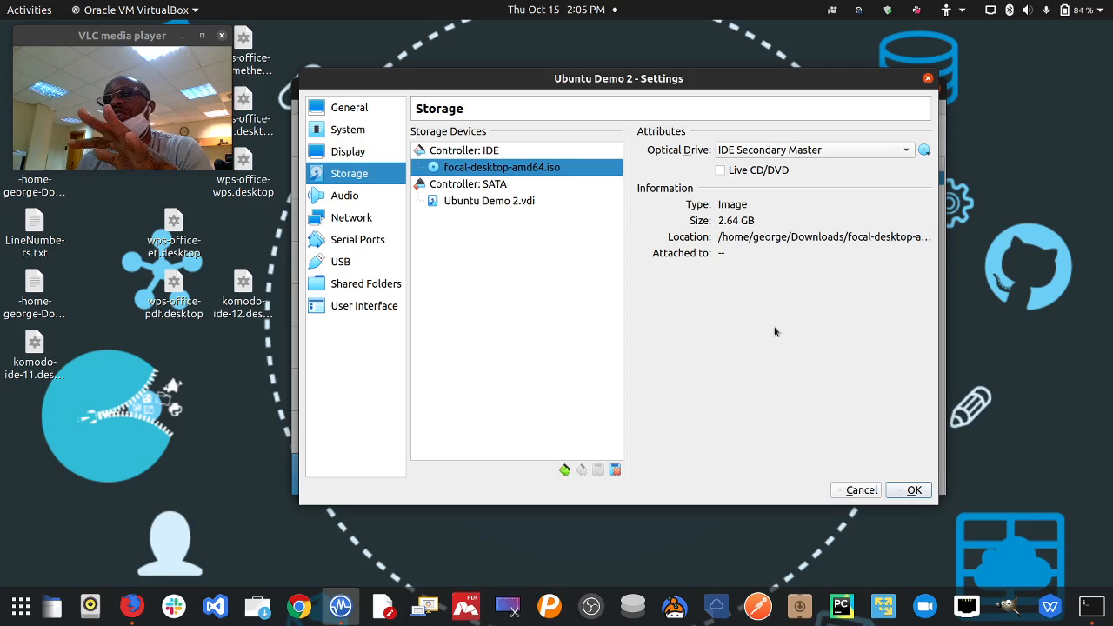
{"action": "left_click", "coordinate": [826, 151]}
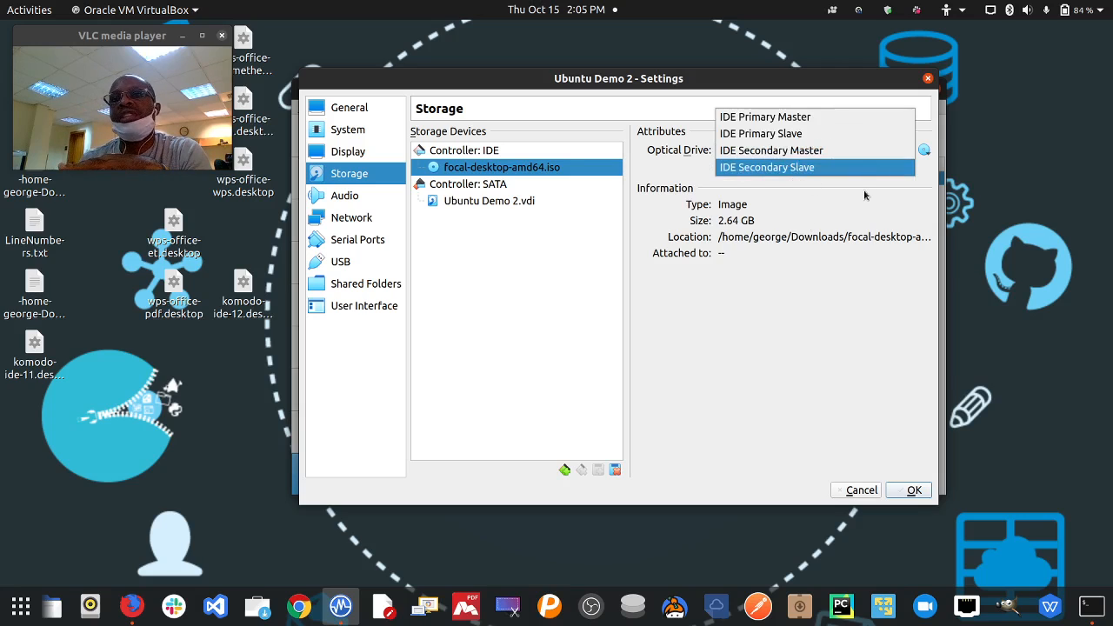
{"action": "left_click", "coordinate": [905, 173]}
{"action": "left_click", "coordinate": [924, 150]}
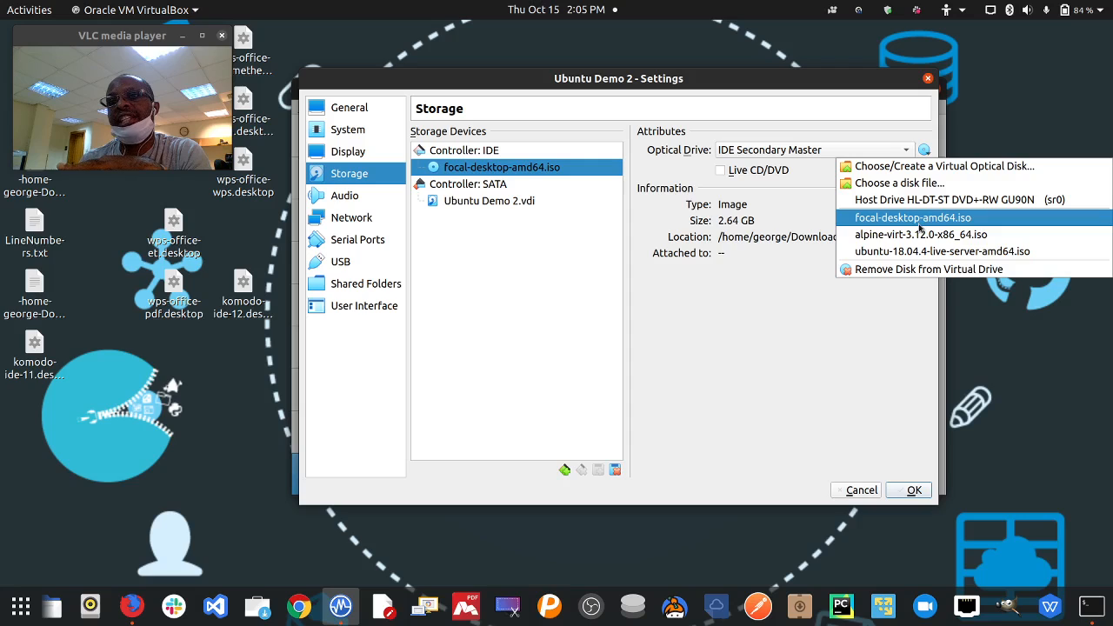
{"action": "left_click", "coordinate": [920, 219]}
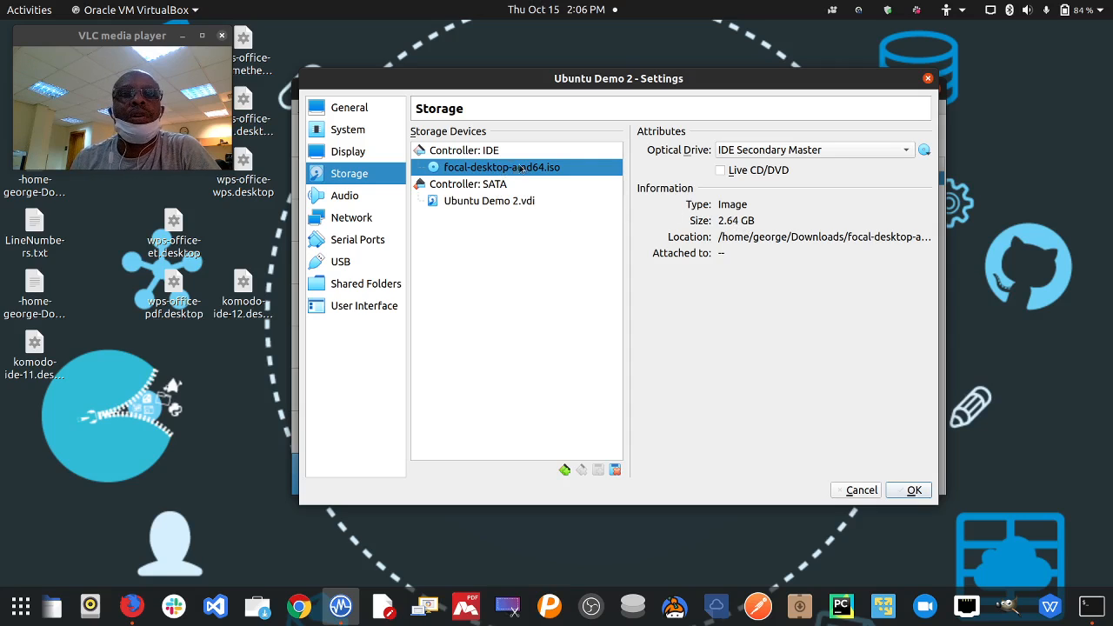
- Leave the Audio Controller set to ICH AC97
{"action": "left_click", "coordinate": [352, 197]}
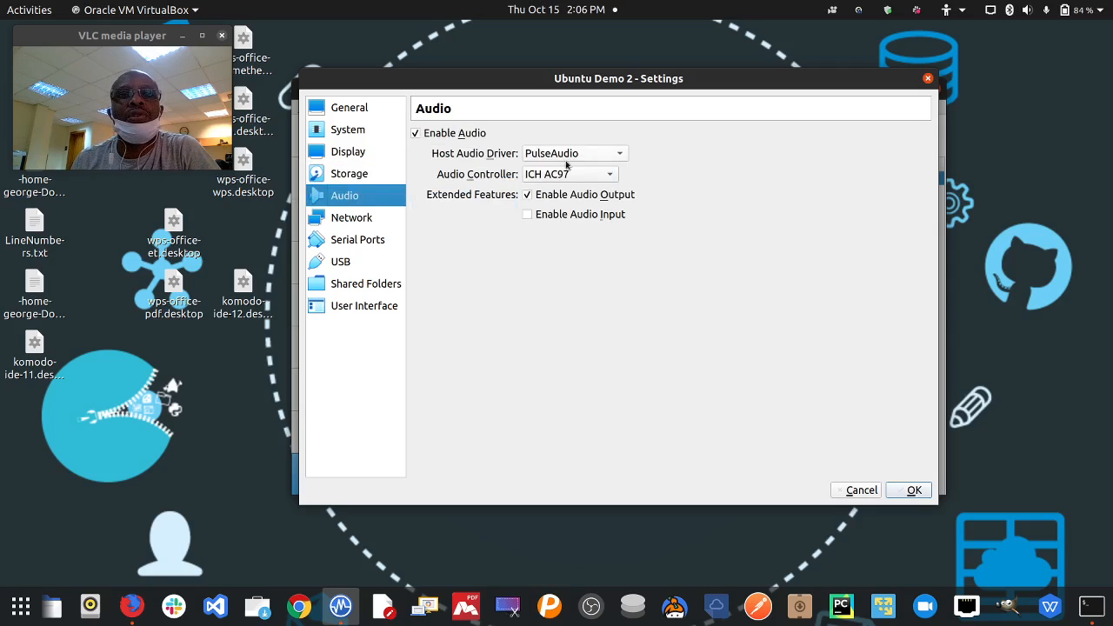
{"action": "left_click", "coordinate": [547, 177]}
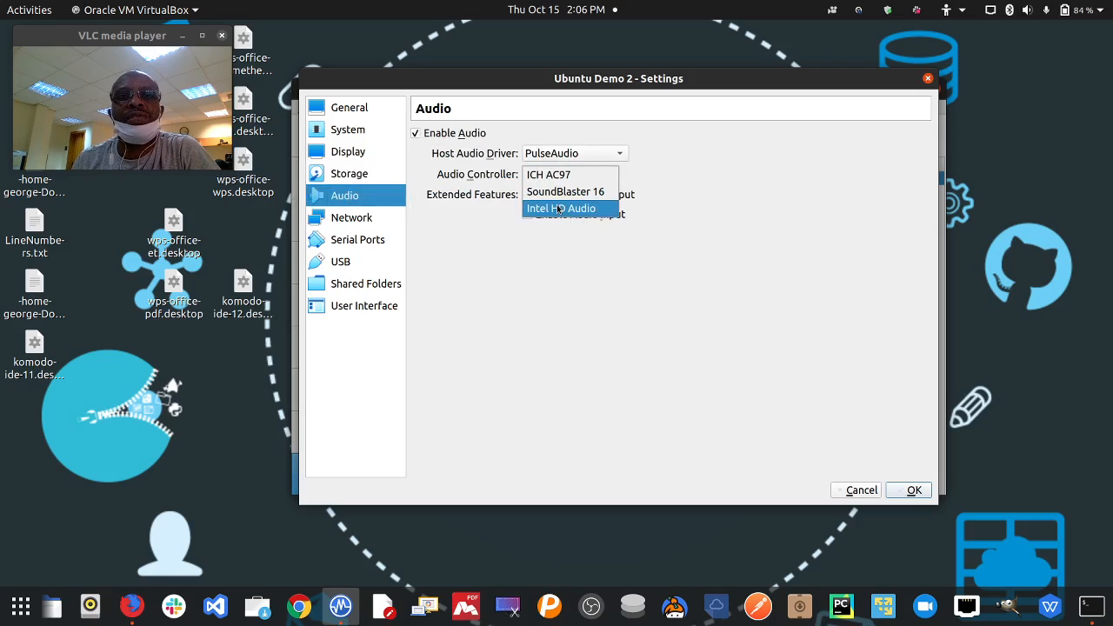
{"action": "left_click", "coordinate": [607, 178]}
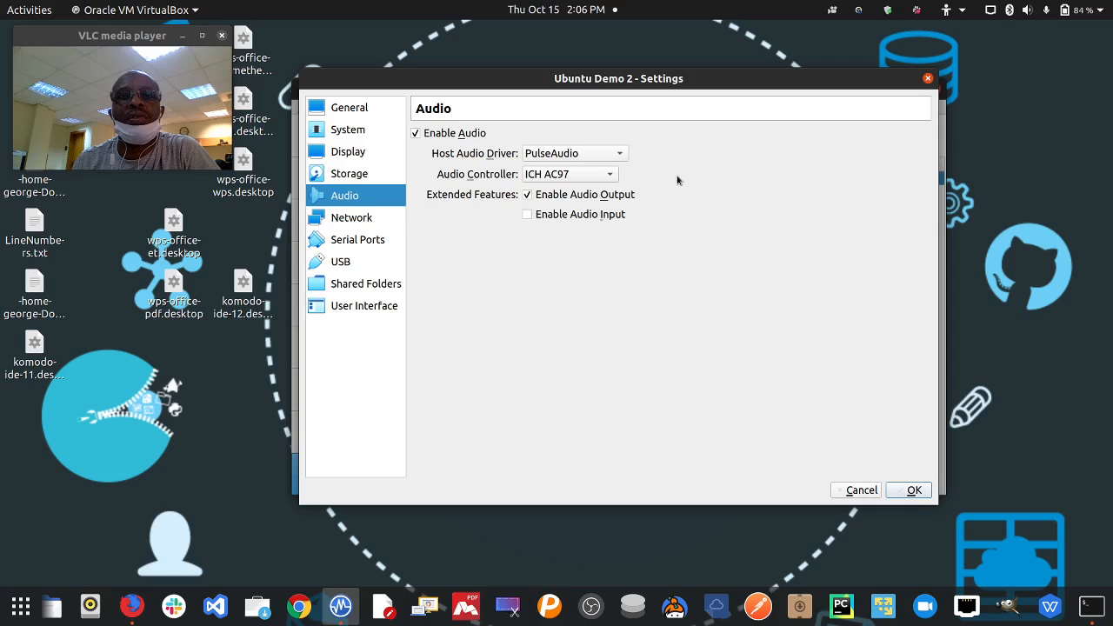
{"action": "left_click", "coordinate": [354, 225]}
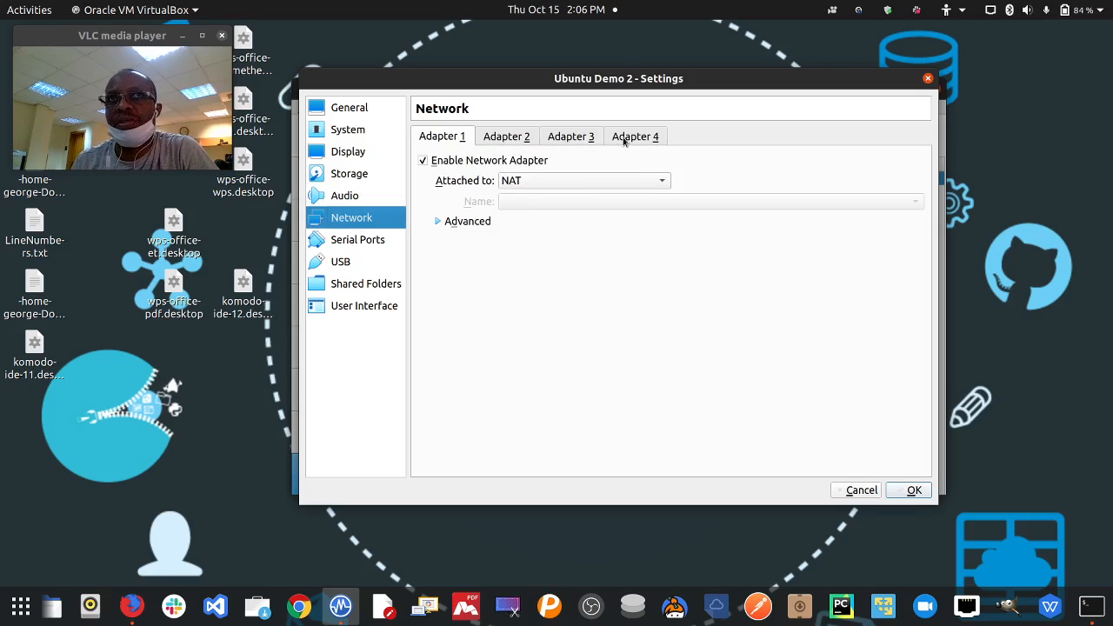
- Enable Adapter 2 as a Bridged Adapter on enp1s0, recheck Adapter 1, then go to Serial Ports
{"action": "left_click", "coordinate": [520, 142]}
{"action": "left_click", "coordinate": [489, 163]}
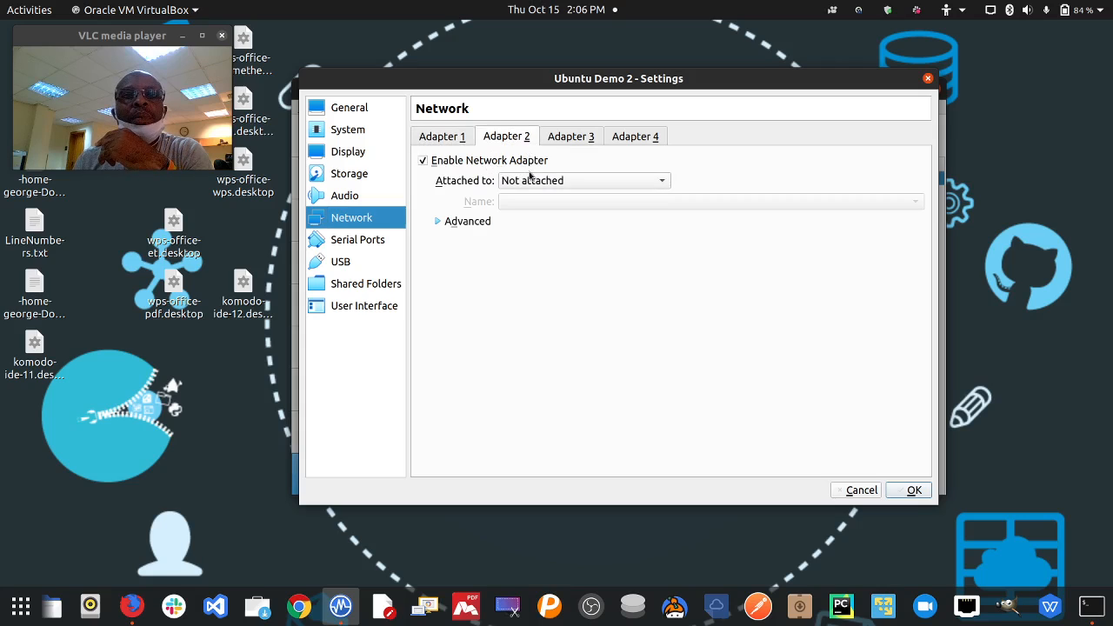
{"action": "left_click", "coordinate": [531, 180]}
{"action": "left_click", "coordinate": [564, 81]}
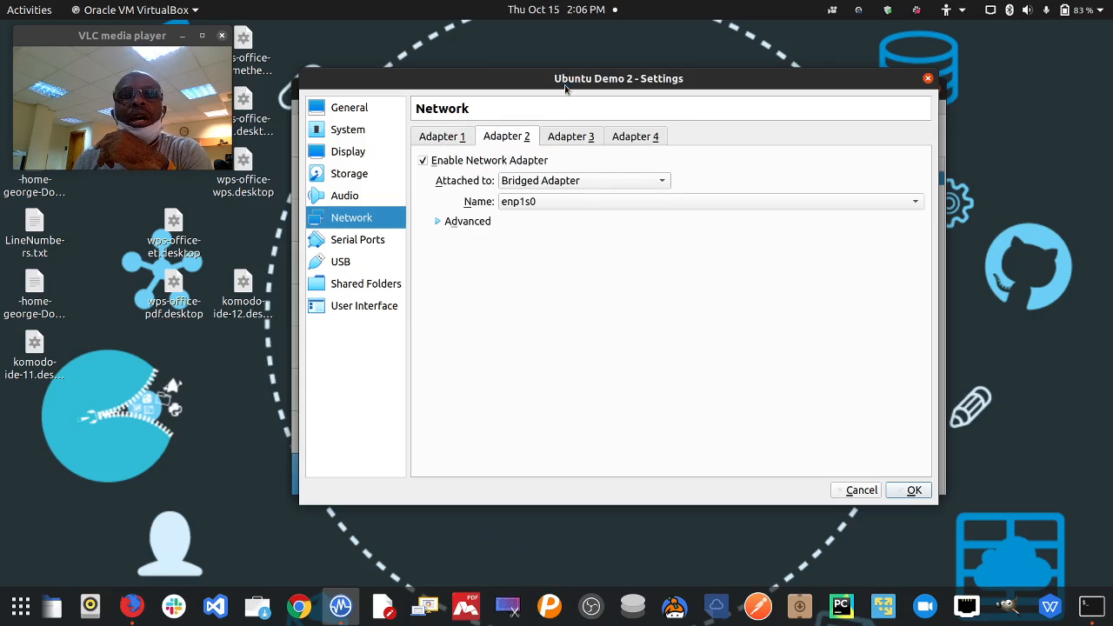
{"action": "left_click", "coordinate": [441, 140]}
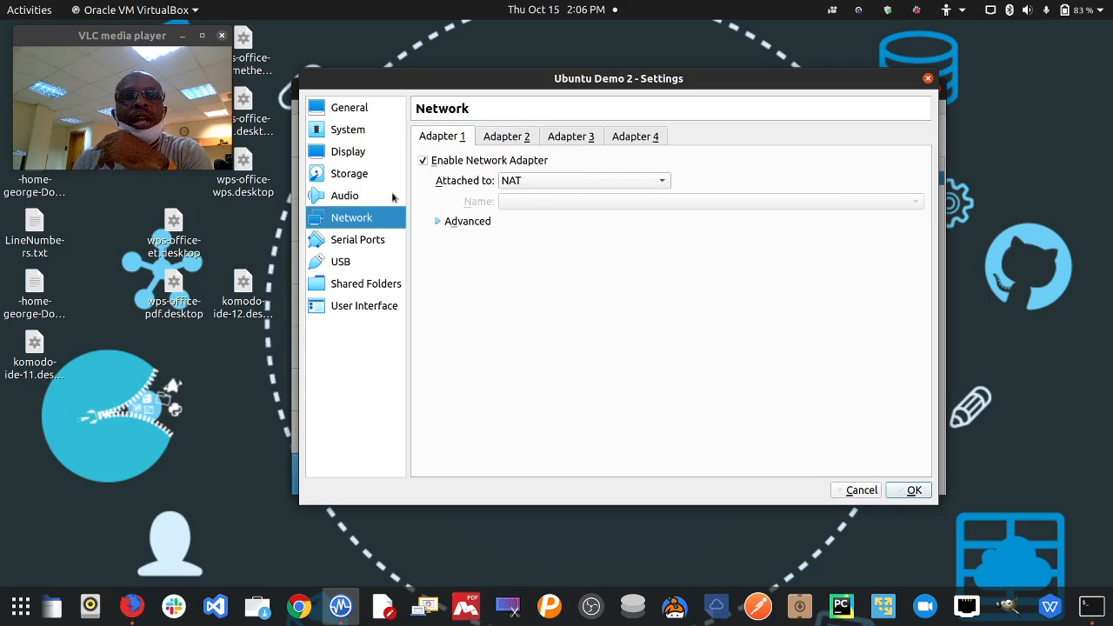
{"action": "left_click", "coordinate": [370, 243]}
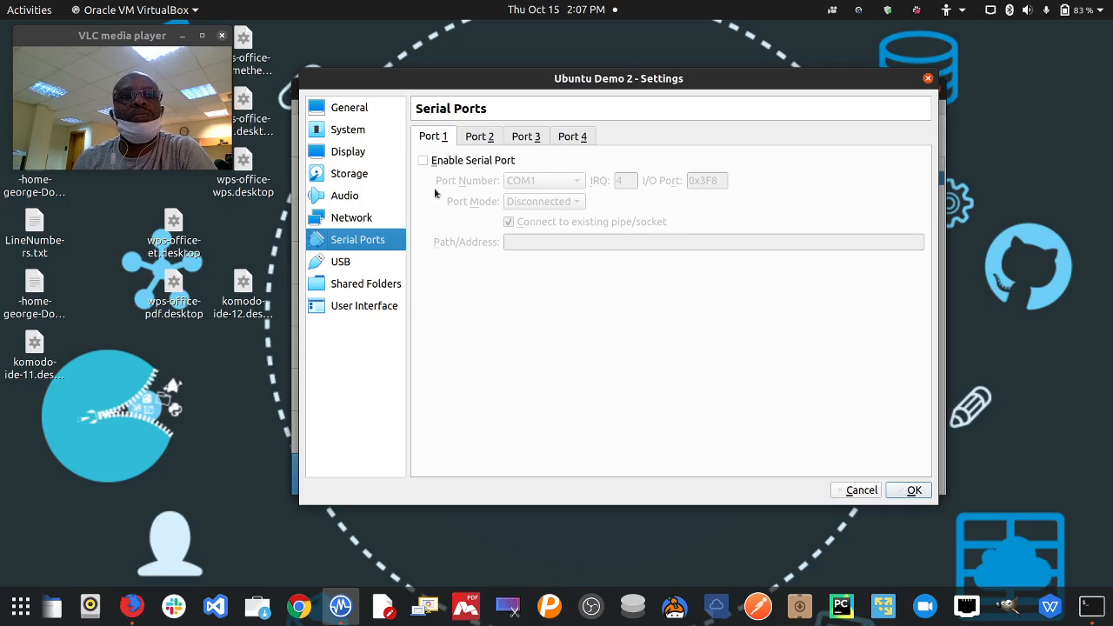
- Leave USB on the 3.0 controller without adding any device filter, then go to Shared Folders
{"action": "left_click", "coordinate": [355, 263]}
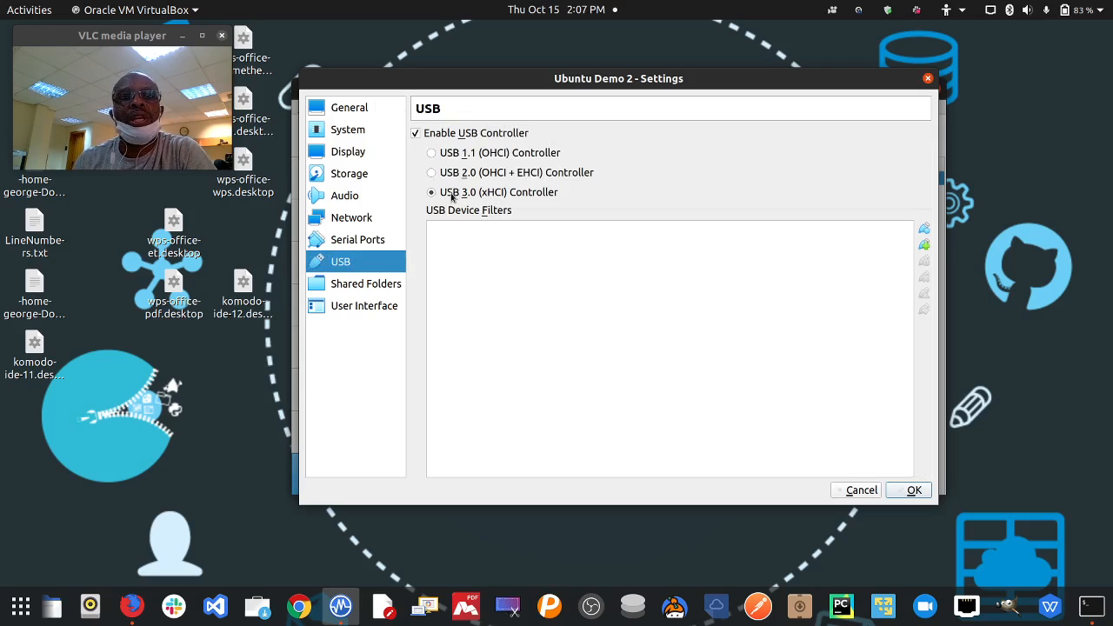
{"action": "left_click", "coordinate": [924, 246]}
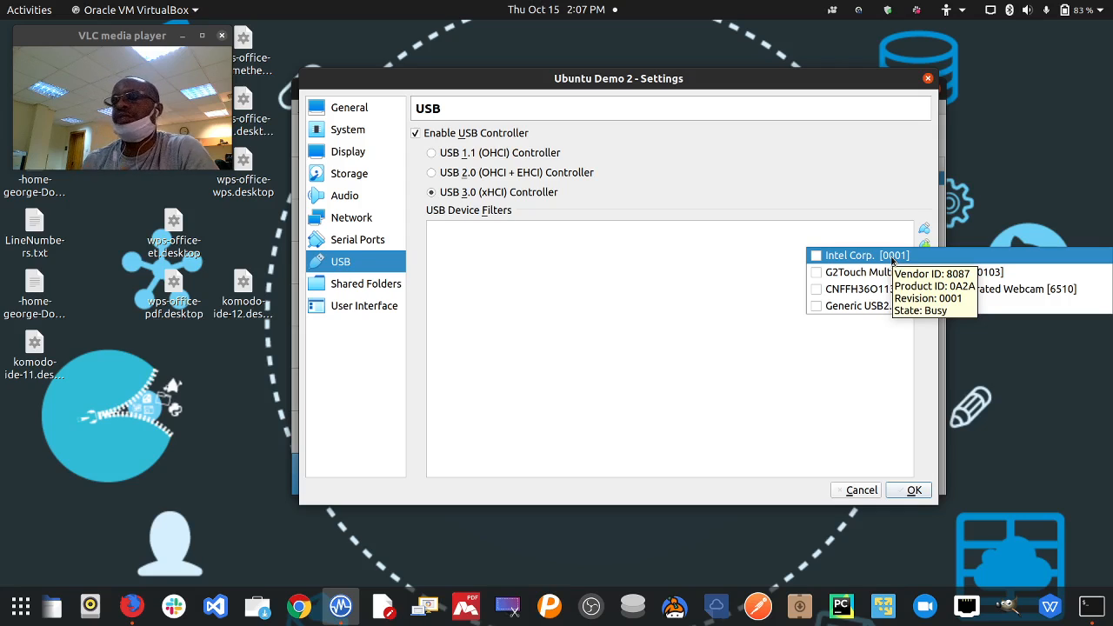
{"action": "left_click", "coordinate": [642, 285]}
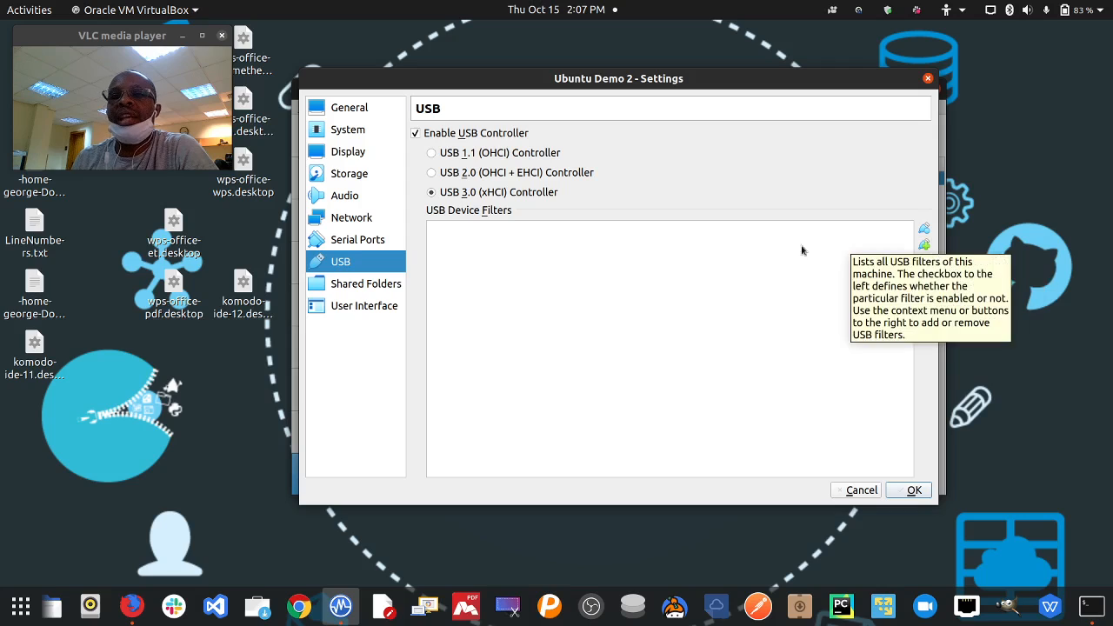
{"action": "left_click", "coordinate": [380, 287]}
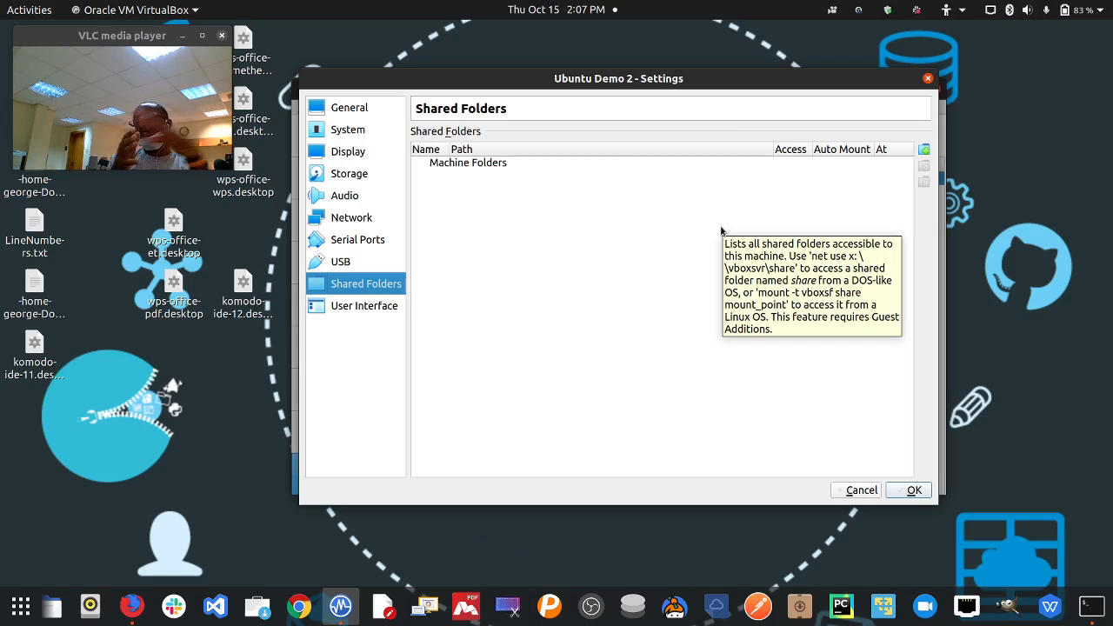
- Add a new share whose folder path is the home directory's sharedfolder, named sharedfolder
{"action": "left_click", "coordinate": [924, 150]}
{"action": "left_click", "coordinate": [701, 235]}
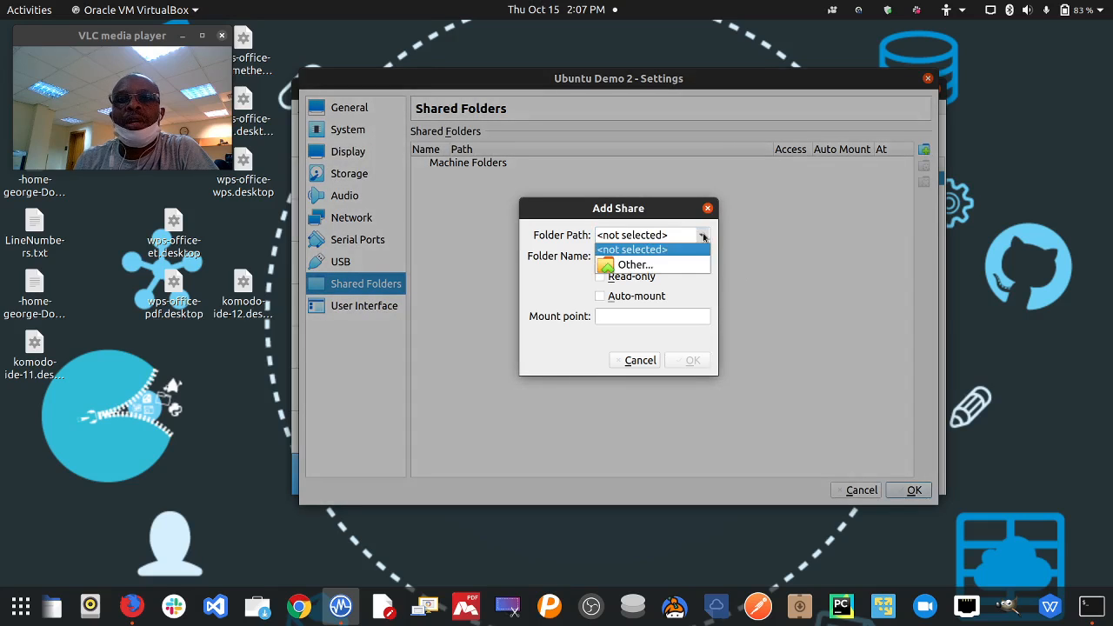
{"action": "left_click", "coordinate": [676, 263]}
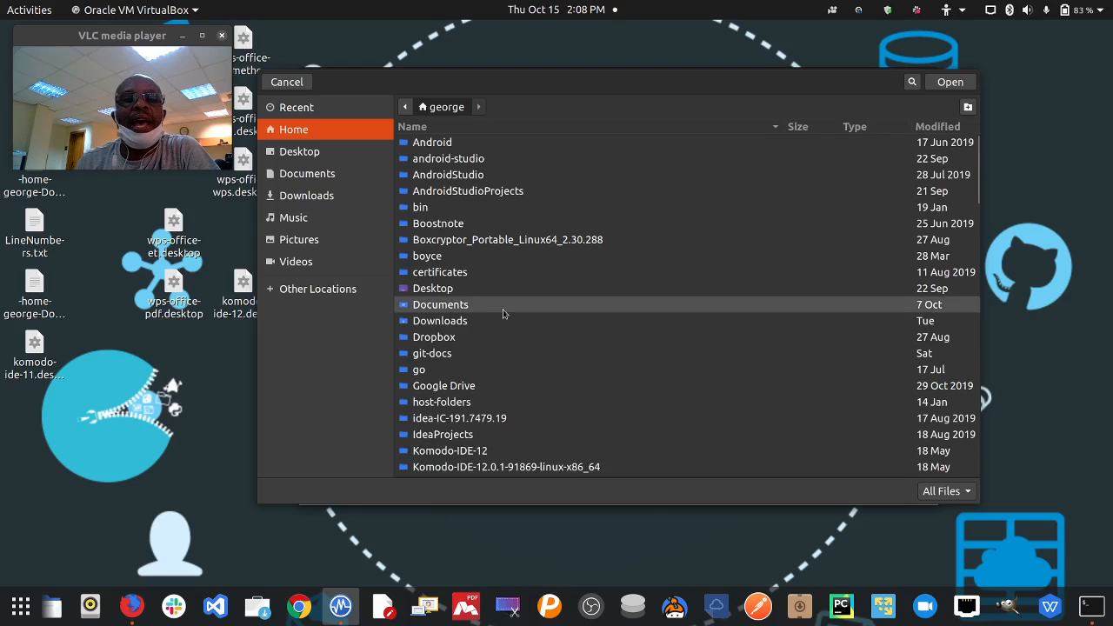
{"action": "scroll", "coordinate": [503, 313], "scroll_direction": "down", "scroll_amount": 5}
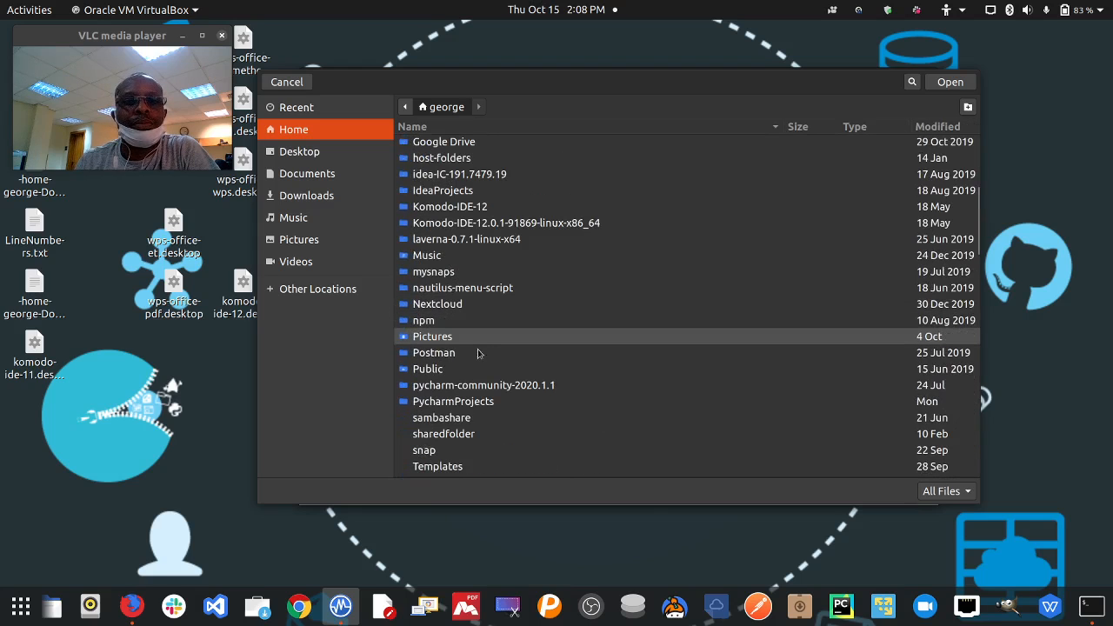
{"action": "scroll", "coordinate": [471, 352], "scroll_direction": "down", "scroll_amount": 1}
{"action": "left_click", "coordinate": [466, 393]}
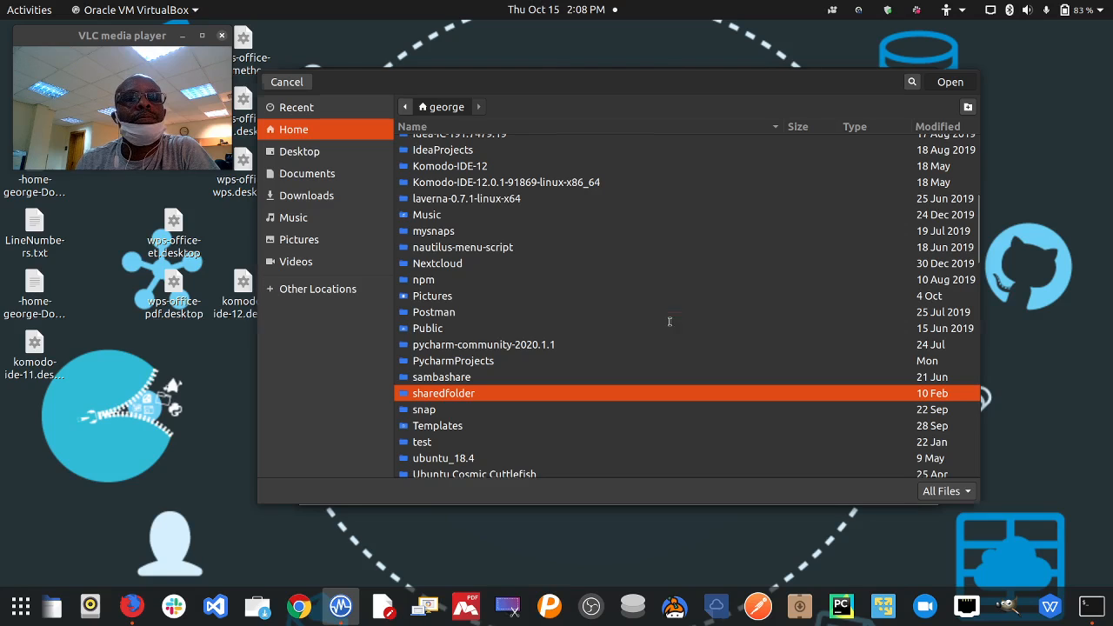
{"action": "key", "text": "Return"}
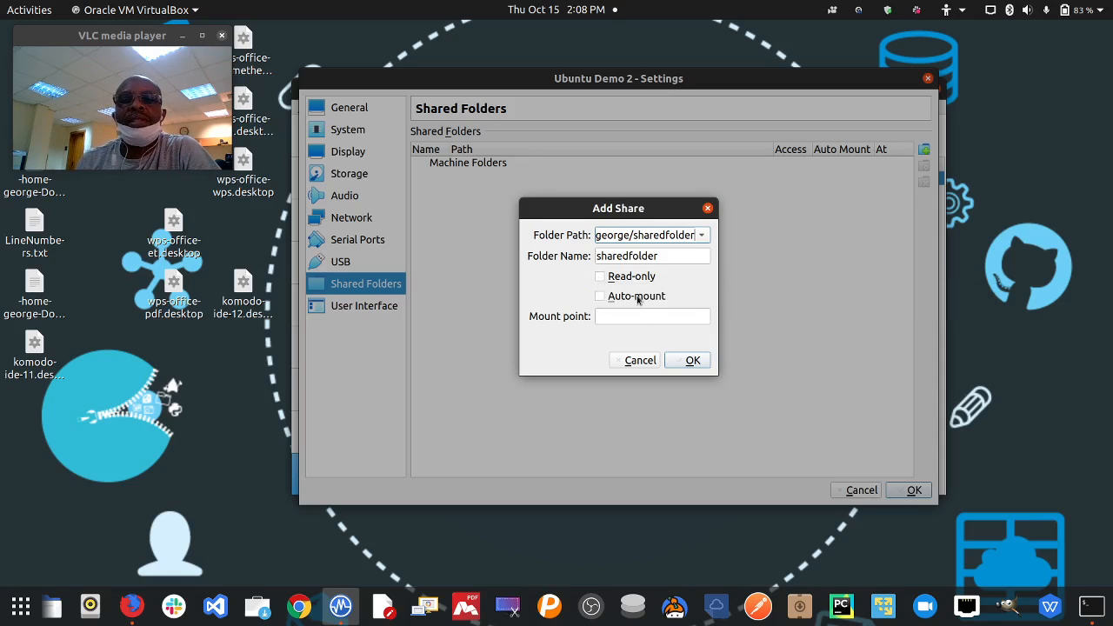
- Add sharedfolder with Auto-mount on and no mount point, then move to User Interface settings
{"action": "left_click", "coordinate": [637, 297]}
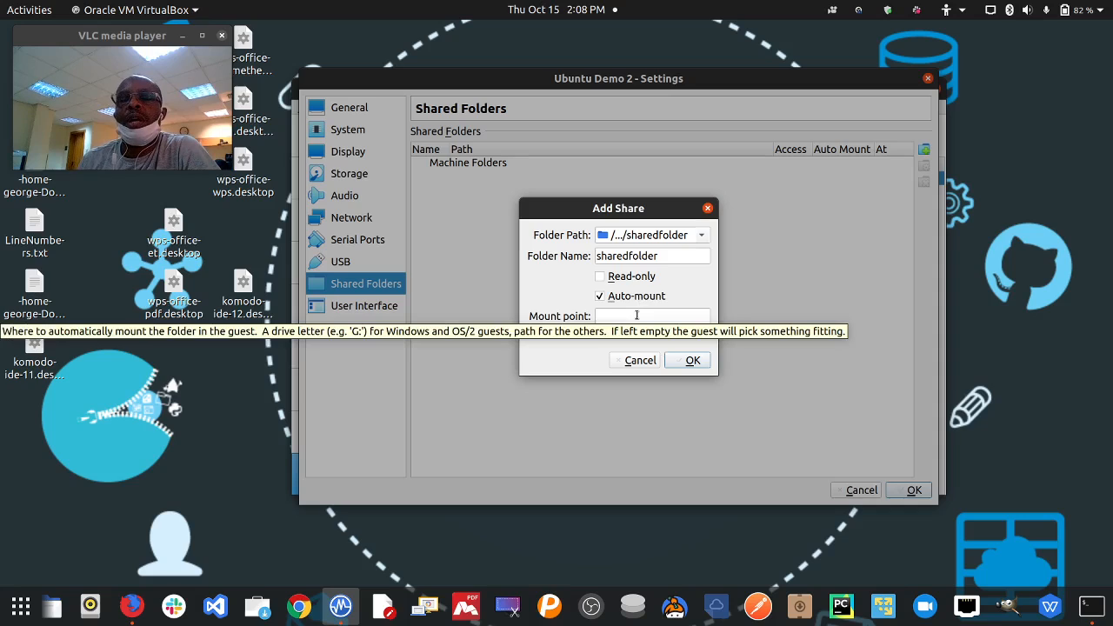
{"action": "left_click", "coordinate": [622, 319]}
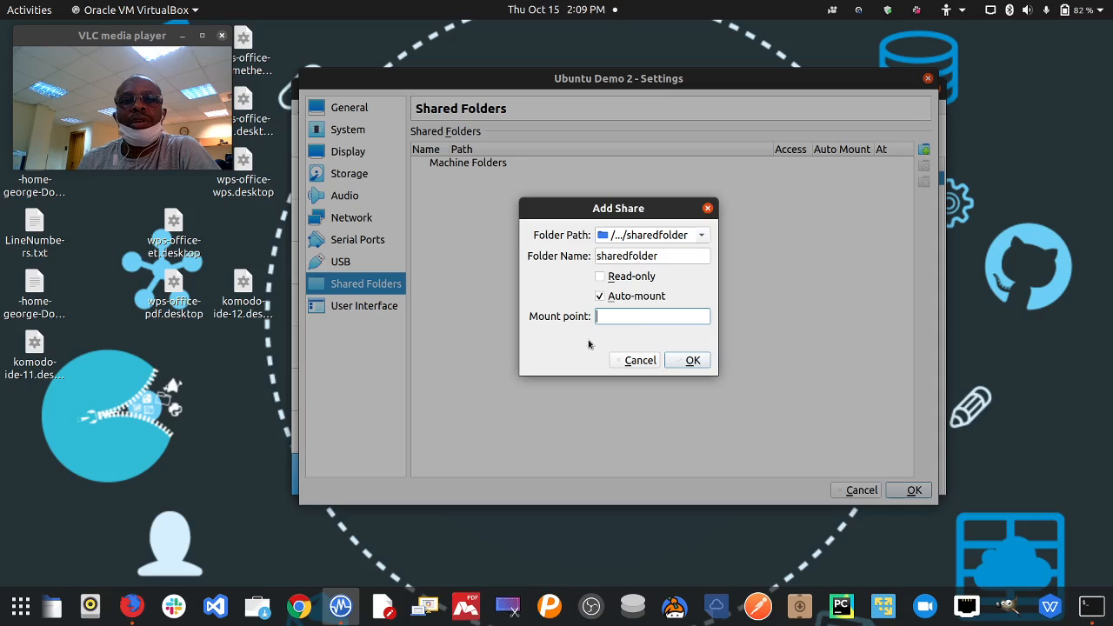
{"action": "left_click", "coordinate": [680, 360]}
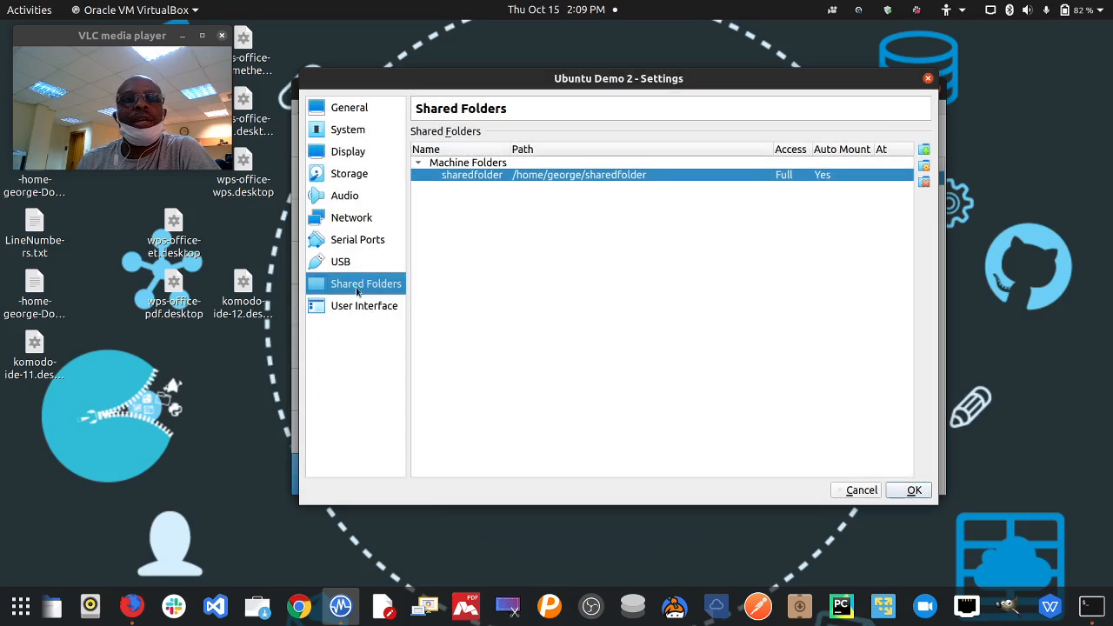
{"action": "left_click", "coordinate": [357, 308]}
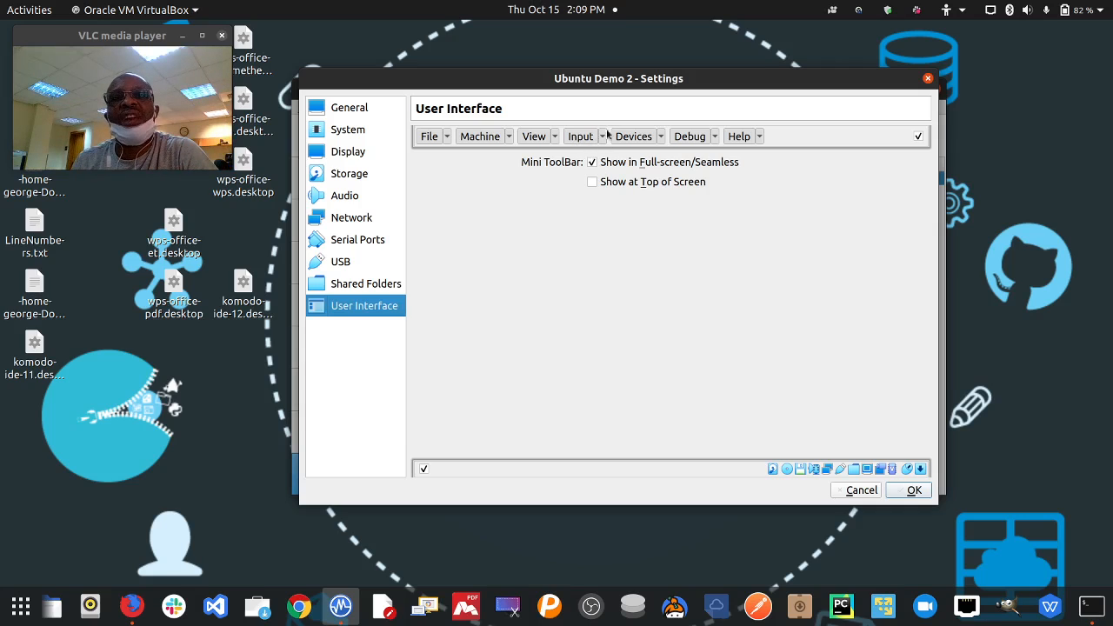
- Review the Machine menu items without changes, then return to Display settings (128 MB, VMSVGA)
{"action": "left_click", "coordinate": [509, 137]}
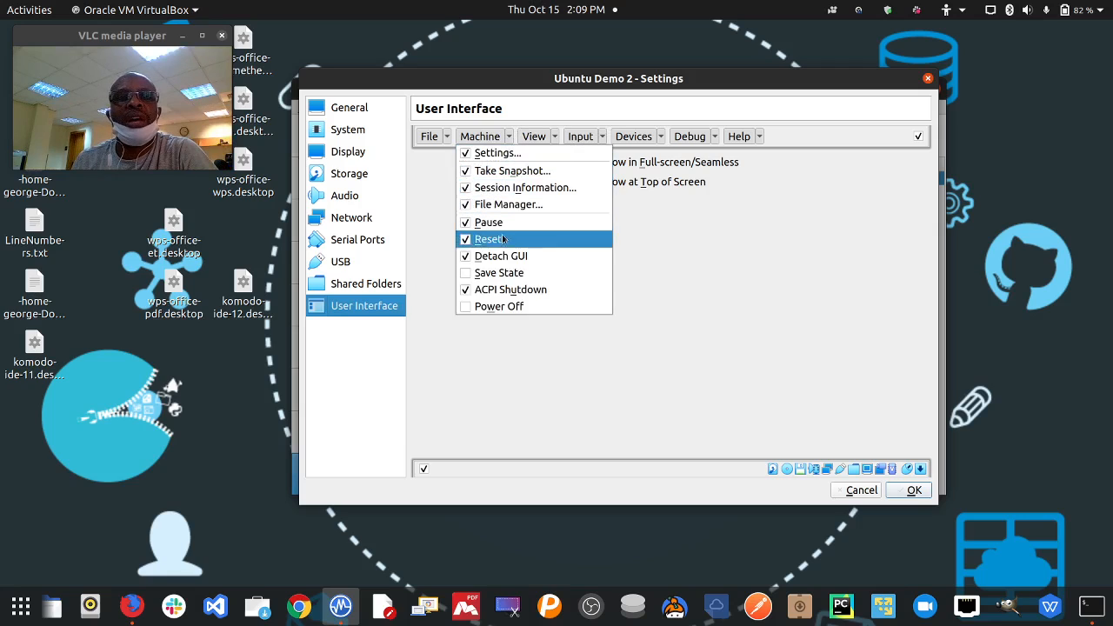
{"action": "left_click", "coordinate": [698, 256]}
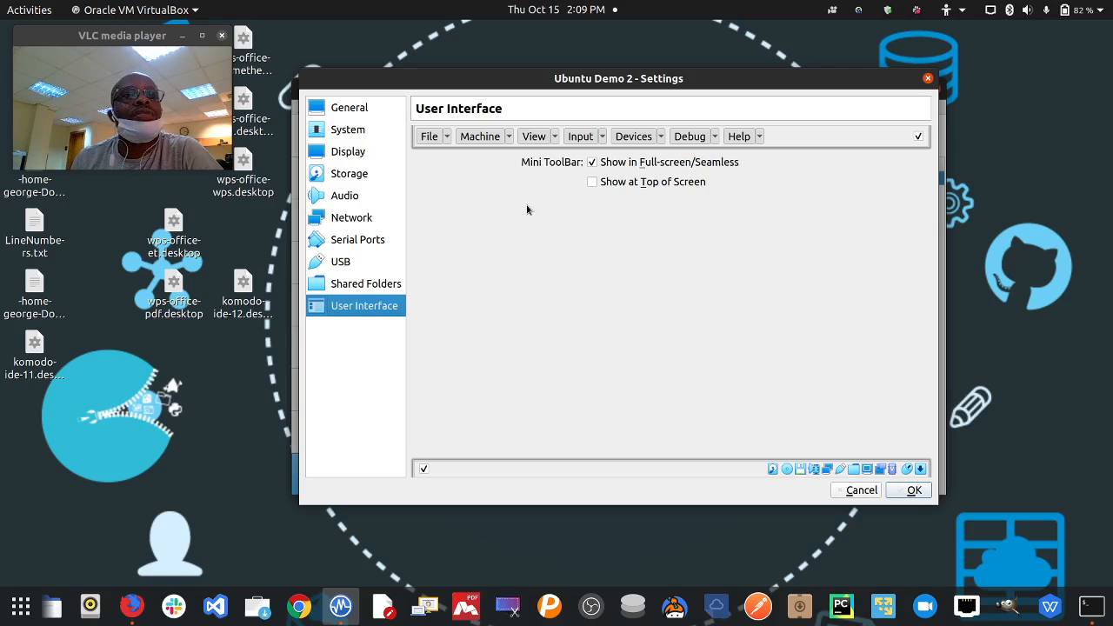
{"action": "left_click", "coordinate": [360, 152]}
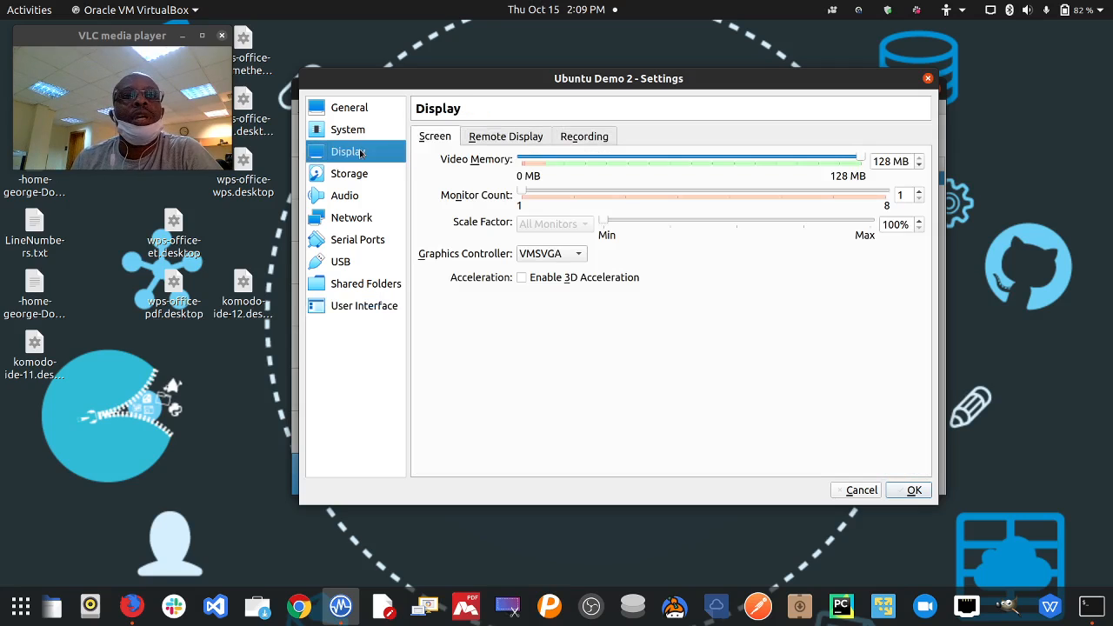
- Pass through System and General, then save Ubuntu Demo 2's settings with OK
{"action": "left_click", "coordinate": [359, 131]}
{"action": "left_click", "coordinate": [371, 113]}
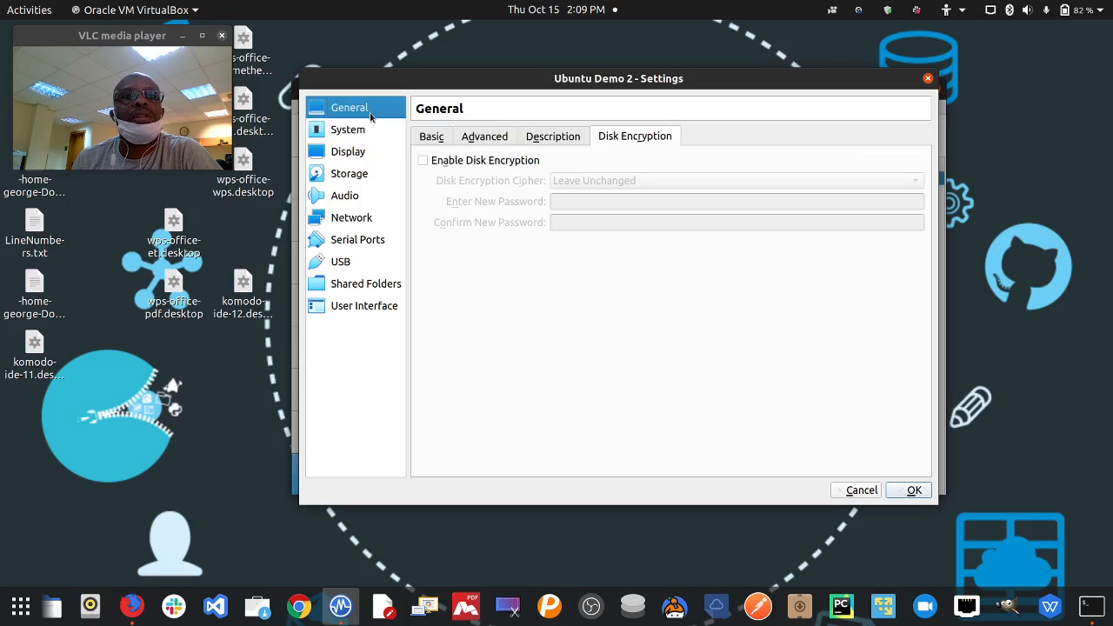
{"action": "left_click", "coordinate": [909, 490]}
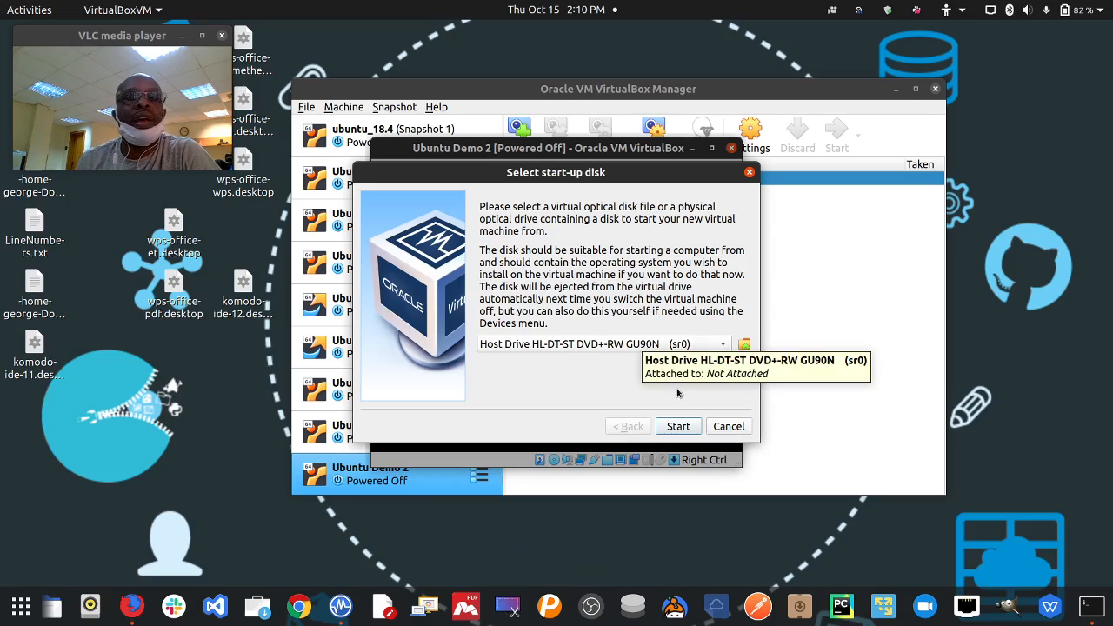
- Cancel the start-up disk prompt and maximise the VM window as it boots to GRUB
{"action": "left_click", "coordinate": [727, 426]}
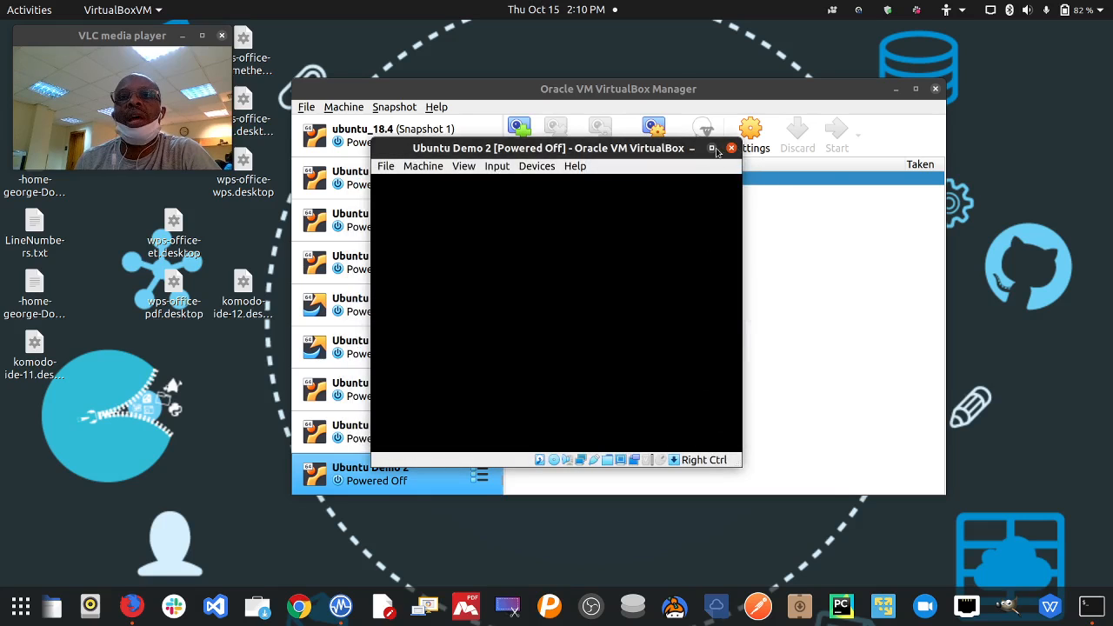
{"action": "left_click", "coordinate": [715, 148]}
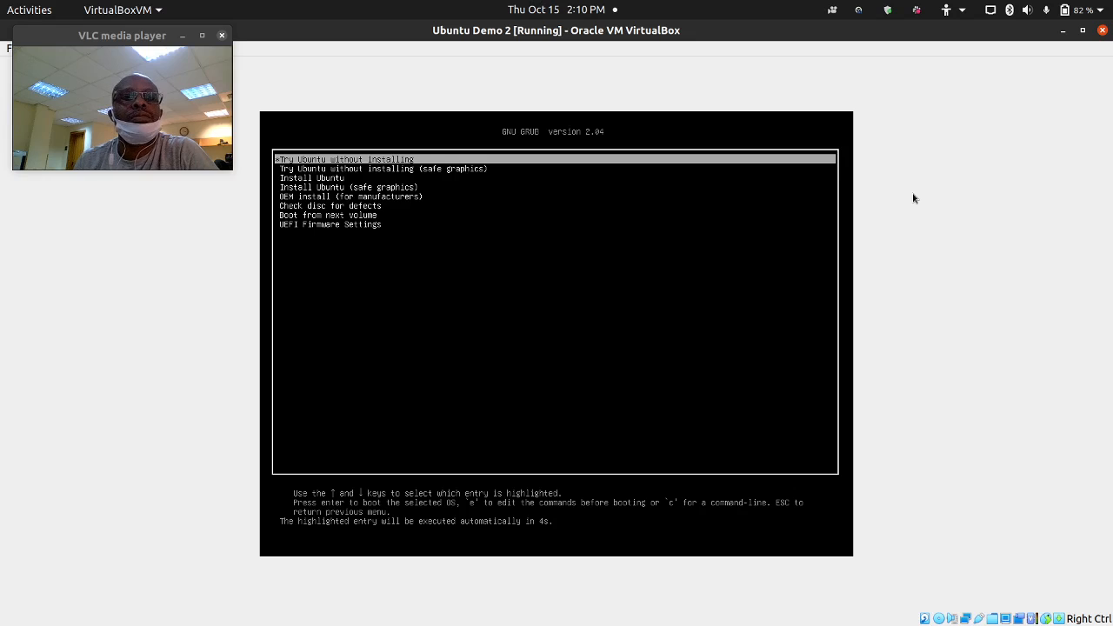
- Highlight 'Install Ubuntu (safe graphics)' in the GRUB menu and boot it
{"action": "key", "text": "Down"}
{"action": "key", "text": "Down"}
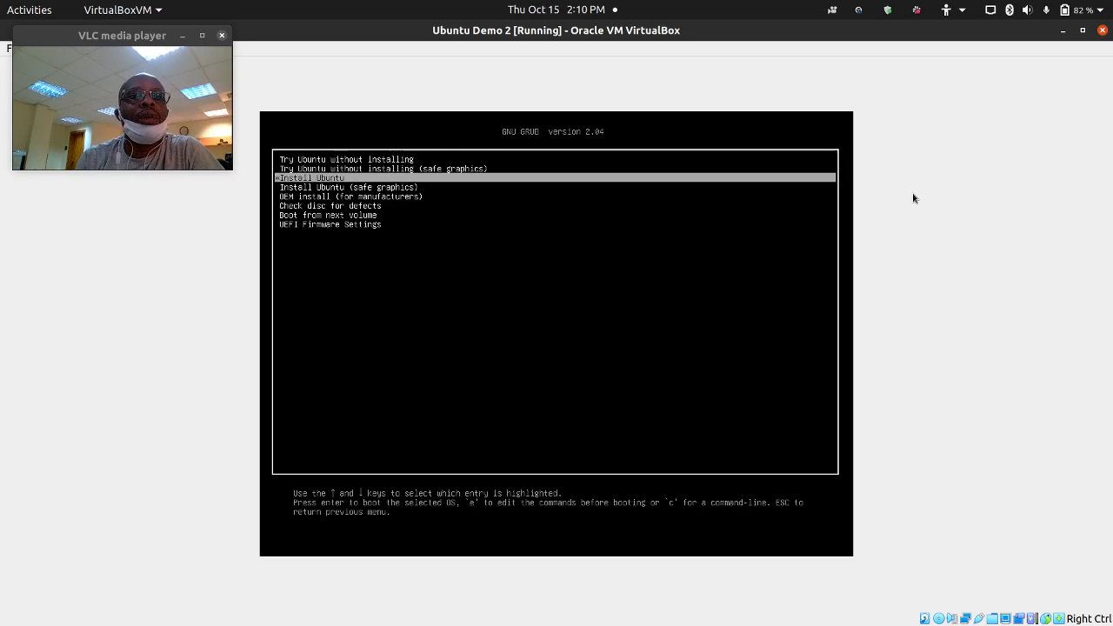
{"action": "key", "text": "Down"}
{"action": "key", "text": "Up"}
{"action": "key", "text": "Up"}
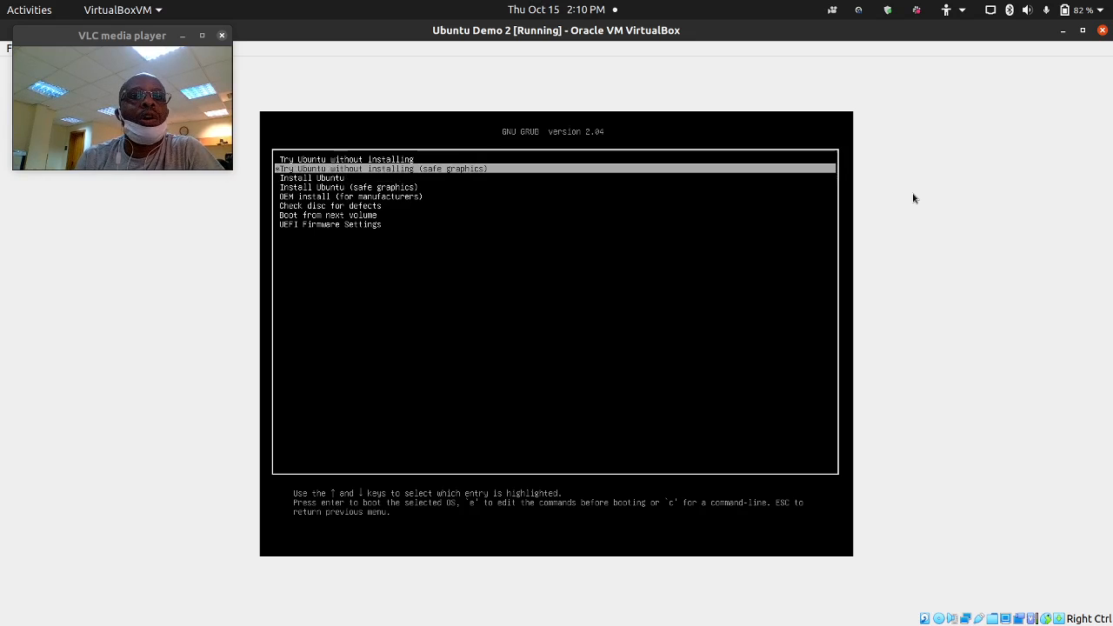
{"action": "key", "text": "Down"}
{"action": "key", "text": "Down"}
{"action": "key", "text": "Down"}
{"action": "key", "text": "Down"}
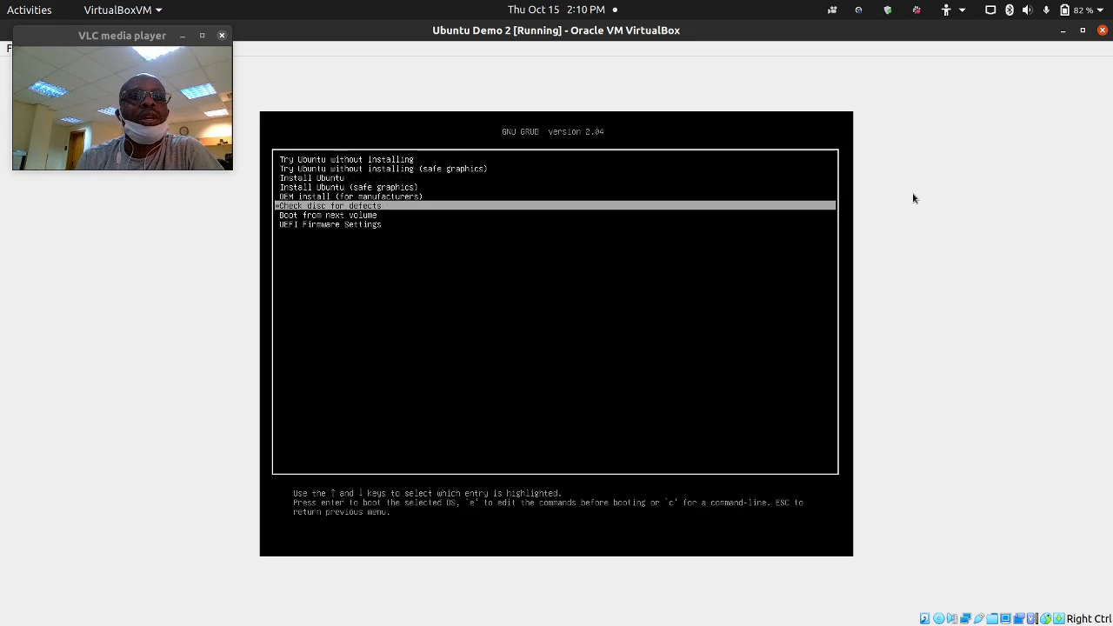
{"action": "key", "text": "Down"}
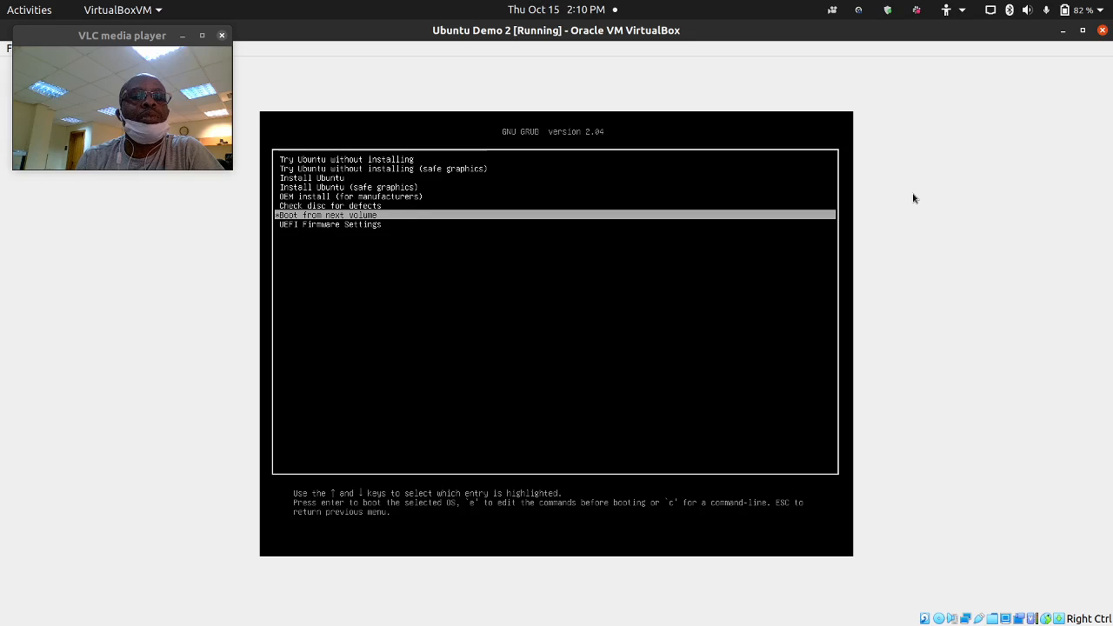
{"action": "key", "text": "Up"}
{"action": "key", "text": "Up"}
{"action": "key", "text": "Up"}
{"action": "key", "text": "Up"}
{"action": "key", "text": "Up"}
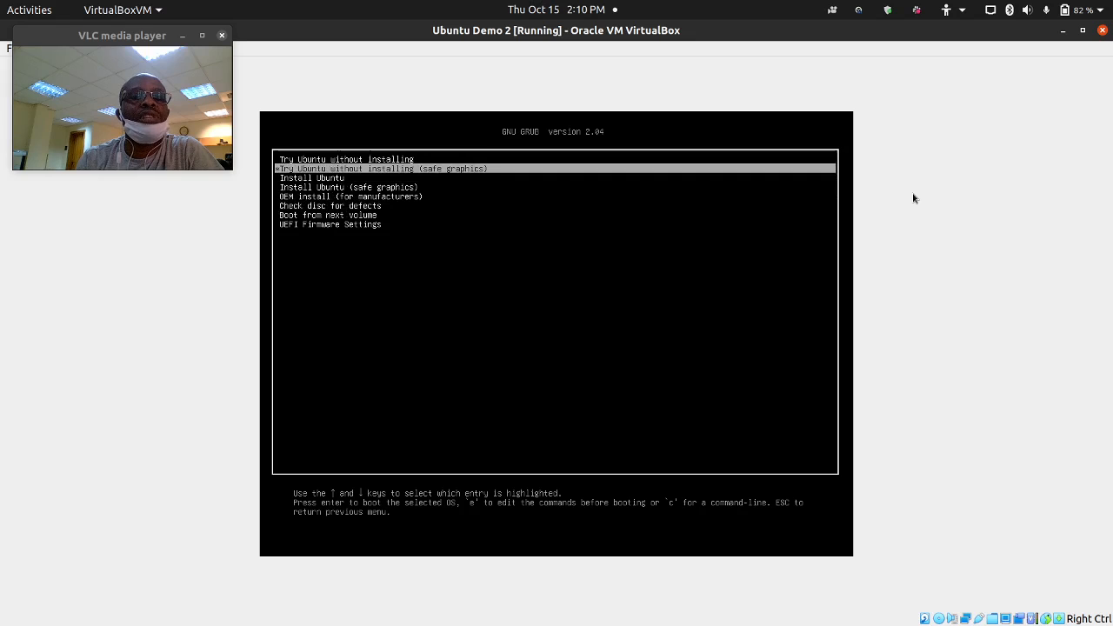
{"action": "key", "text": "Down"}
{"action": "key", "text": "Down"}
{"action": "key", "text": "Down"}
{"action": "key", "text": "Down"}
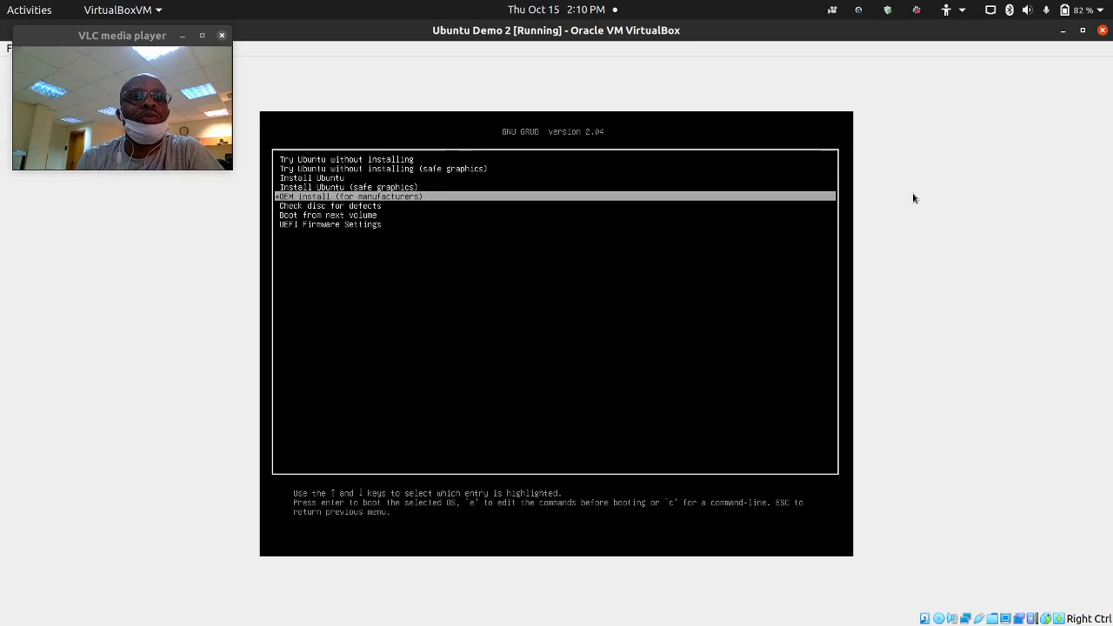
{"action": "key", "text": "Up"}
{"action": "key", "text": "Up"}
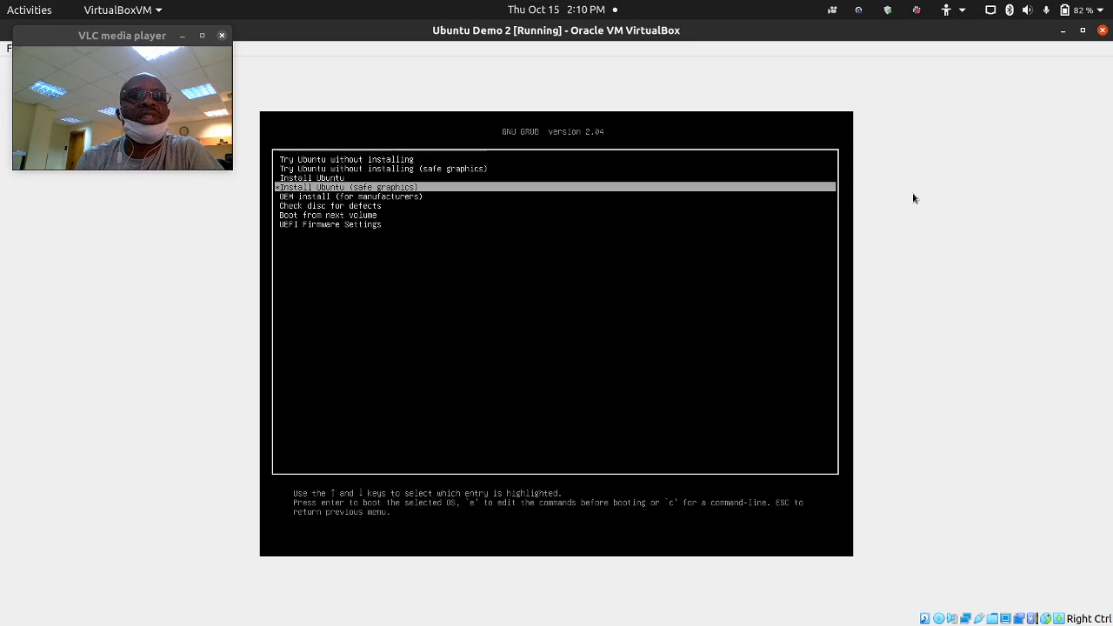
{"action": "key", "text": "Return"}
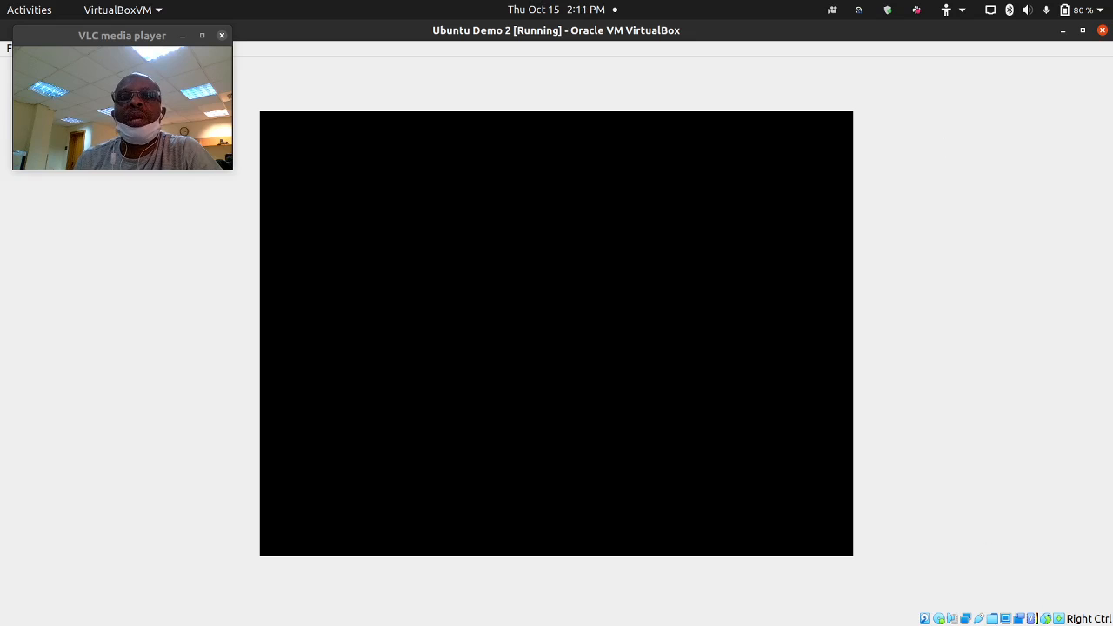
- Bring Terminal back over the VM, open a second tab, and restore it to normal size
{"action": "left_click", "coordinate": [1078, 606]}
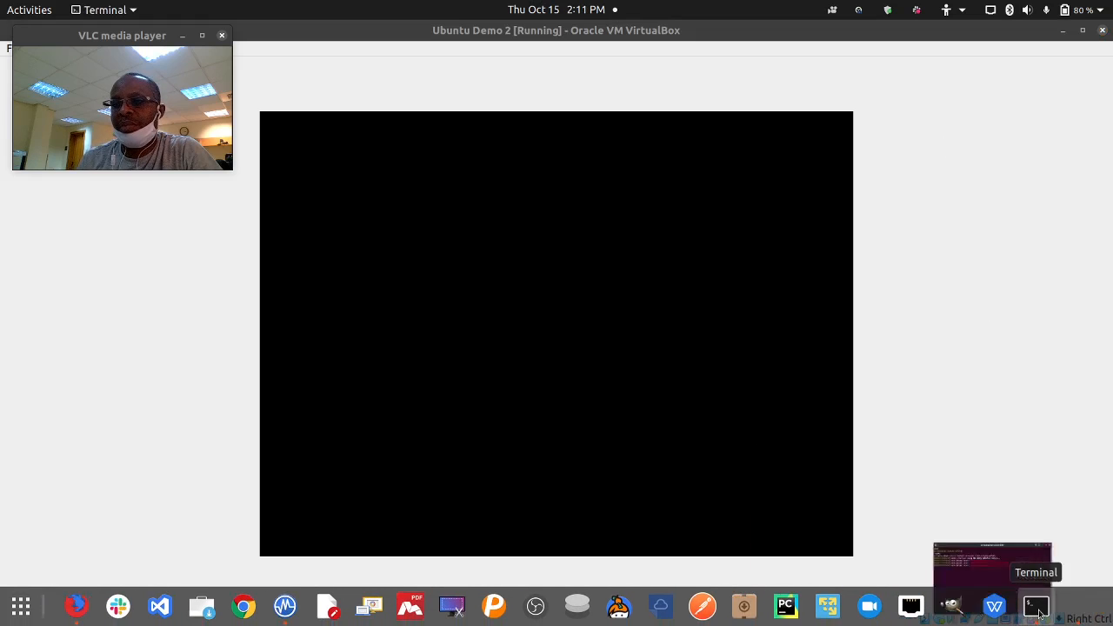
{"action": "left_click_drag", "start_coordinate": [427, 156], "coordinate": [507, 139]}
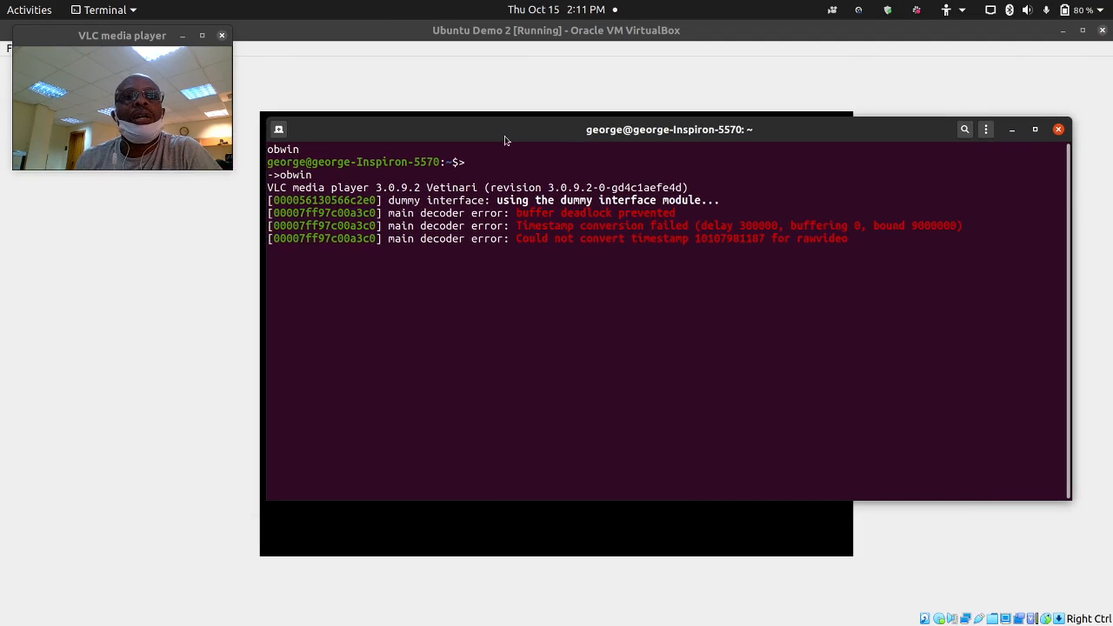
{"action": "left_click", "coordinate": [280, 128]}
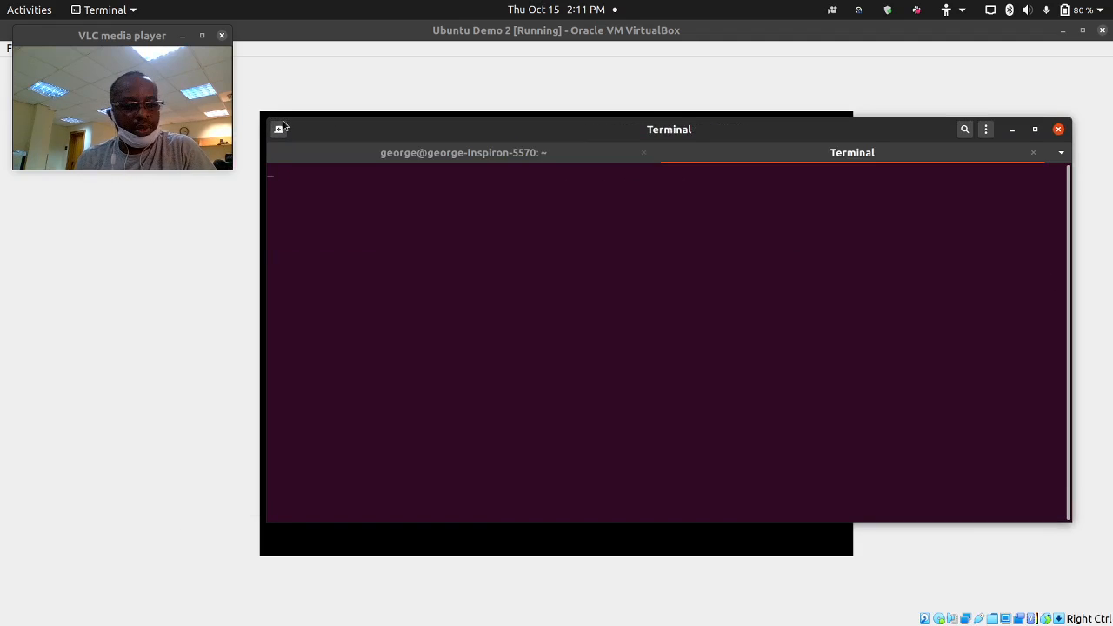
{"action": "key", "text": "super+Up"}
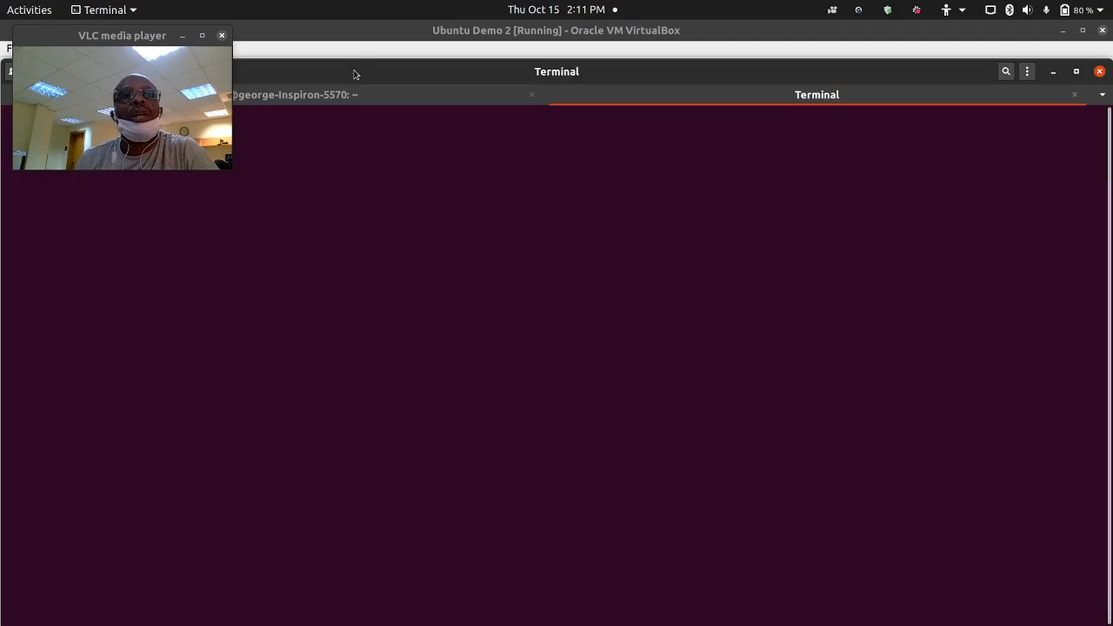
{"action": "left_click_drag", "start_coordinate": [353, 72], "coordinate": [688, 197]}
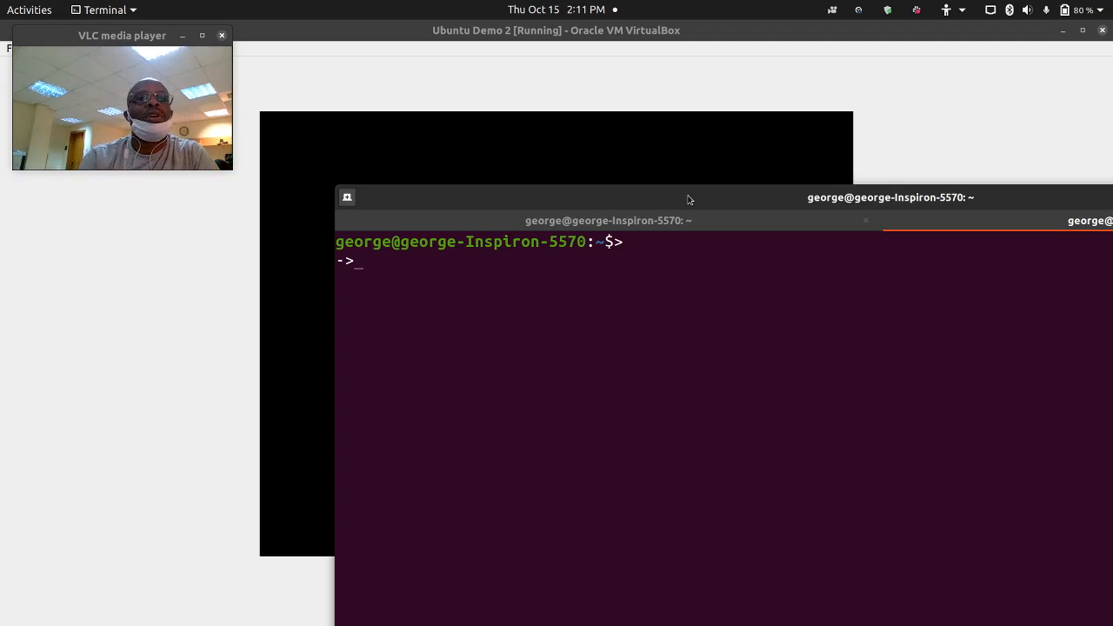
- Run 'groups' to list the current user's groups and mark vboxusers in the output
{"action": "type", "text": "groups"}
{"action": "key", "text": "Return"}
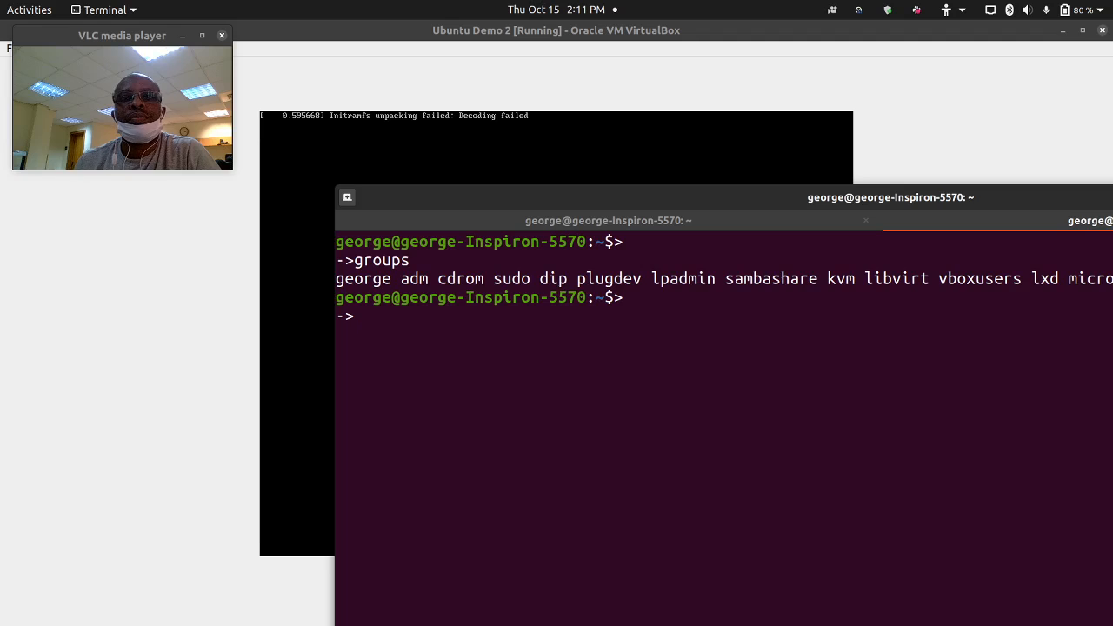
{"action": "left_click_drag", "start_coordinate": [751, 203], "coordinate": [482, 195]}
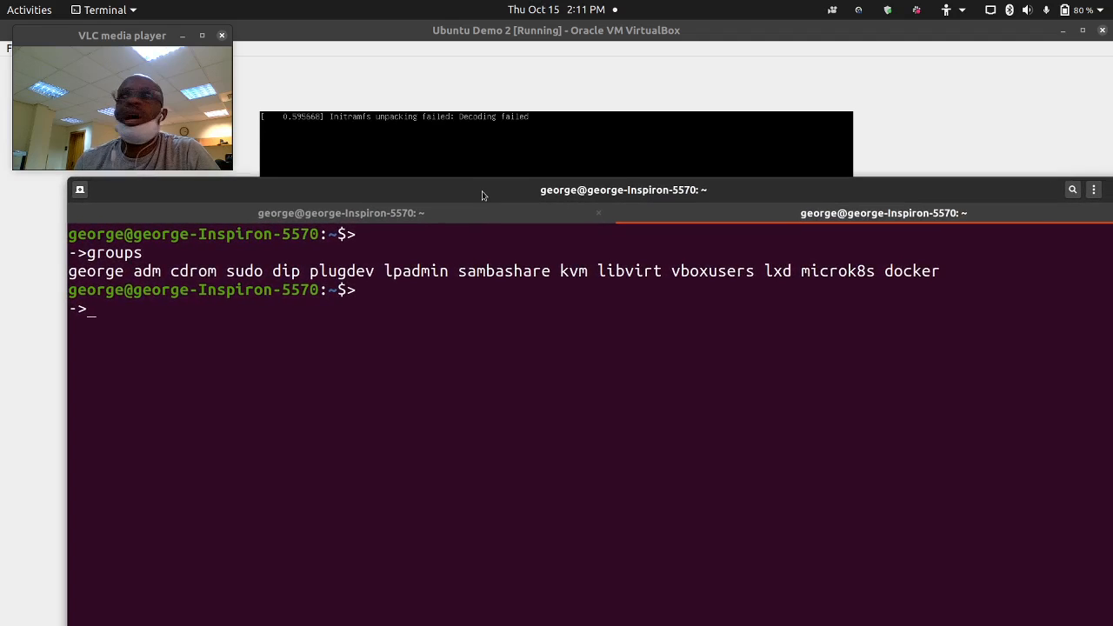
{"action": "left_click_drag", "start_coordinate": [672, 272], "coordinate": [756, 273]}
{"action": "left_click", "coordinate": [720, 272]}
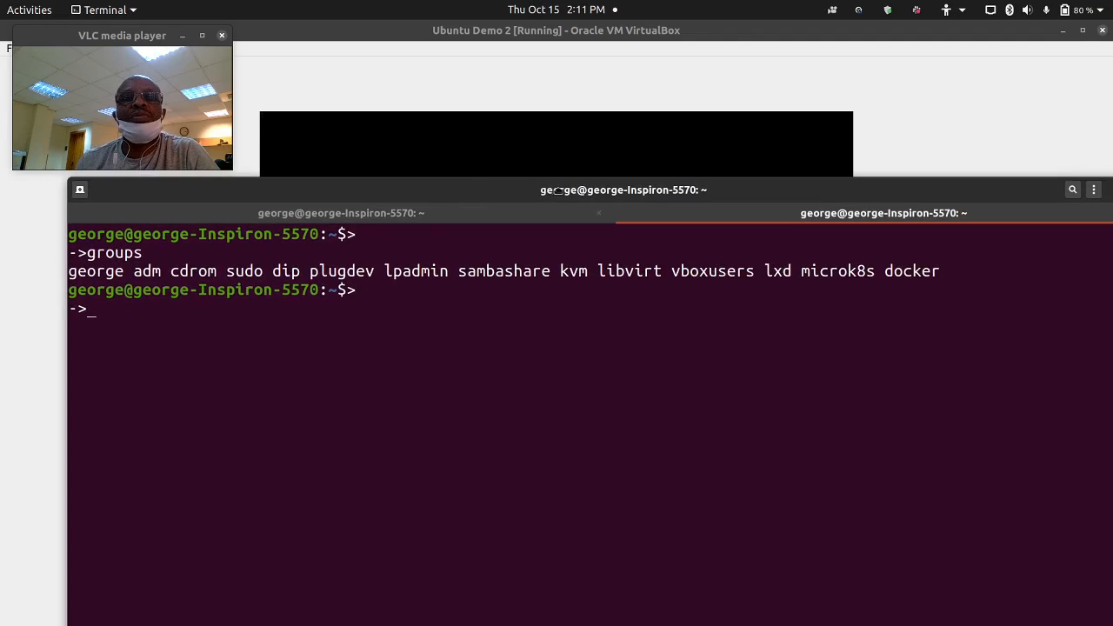
- Reposition the terminal and highlight the whole word vboxusers in the groups output
{"action": "left_click_drag", "start_coordinate": [550, 189], "coordinate": [746, 128]}
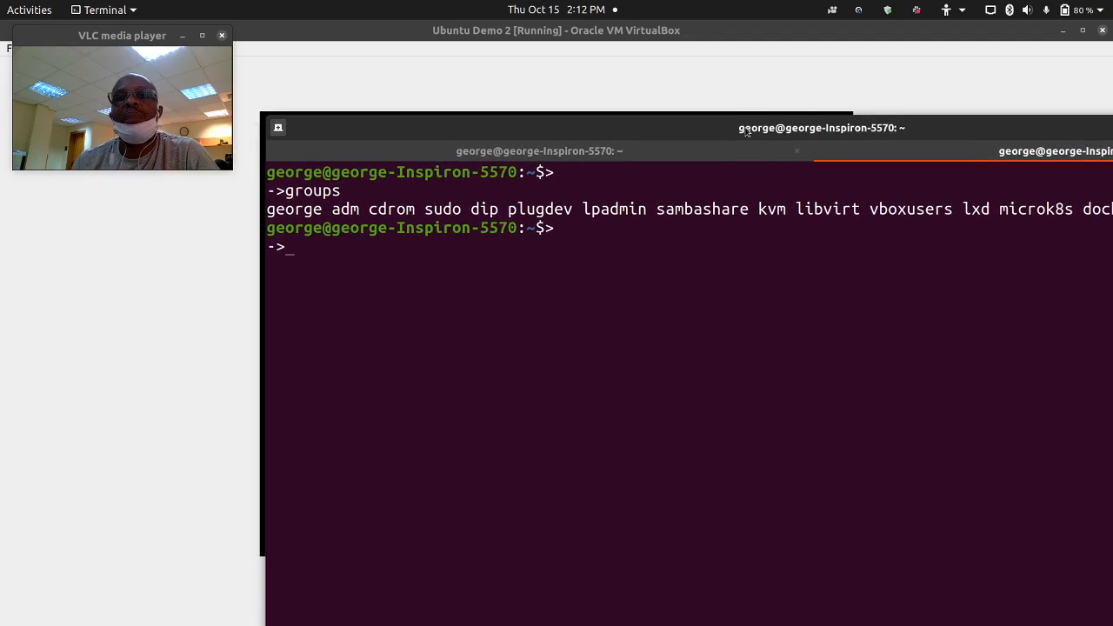
{"action": "left_click_drag", "start_coordinate": [746, 128], "coordinate": [571, 207]}
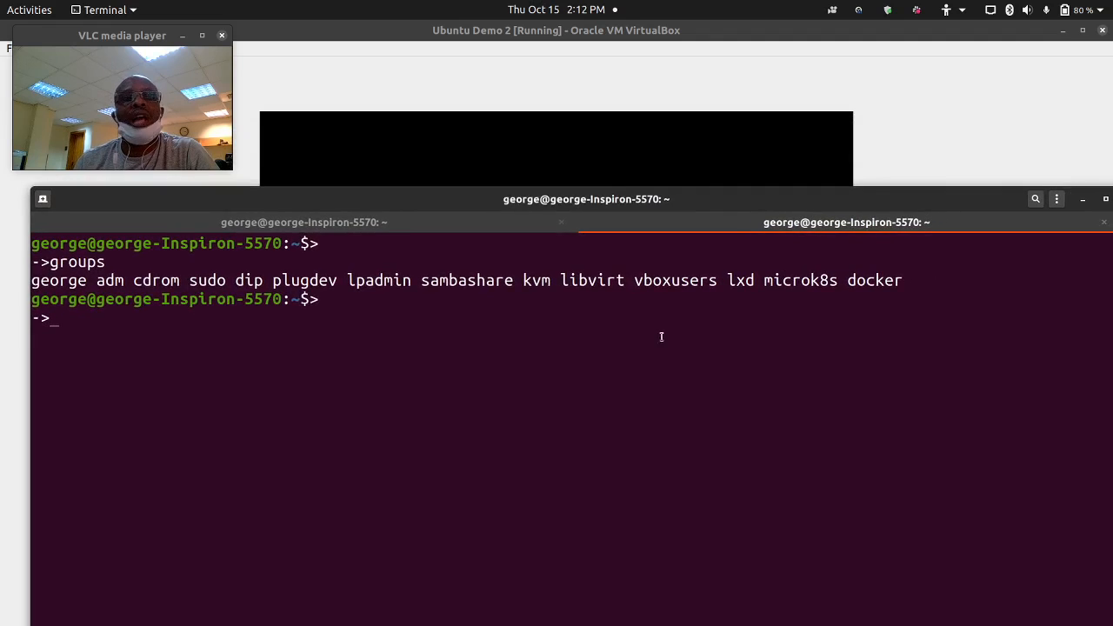
{"action": "left_click_drag", "start_coordinate": [638, 280], "coordinate": [722, 282]}
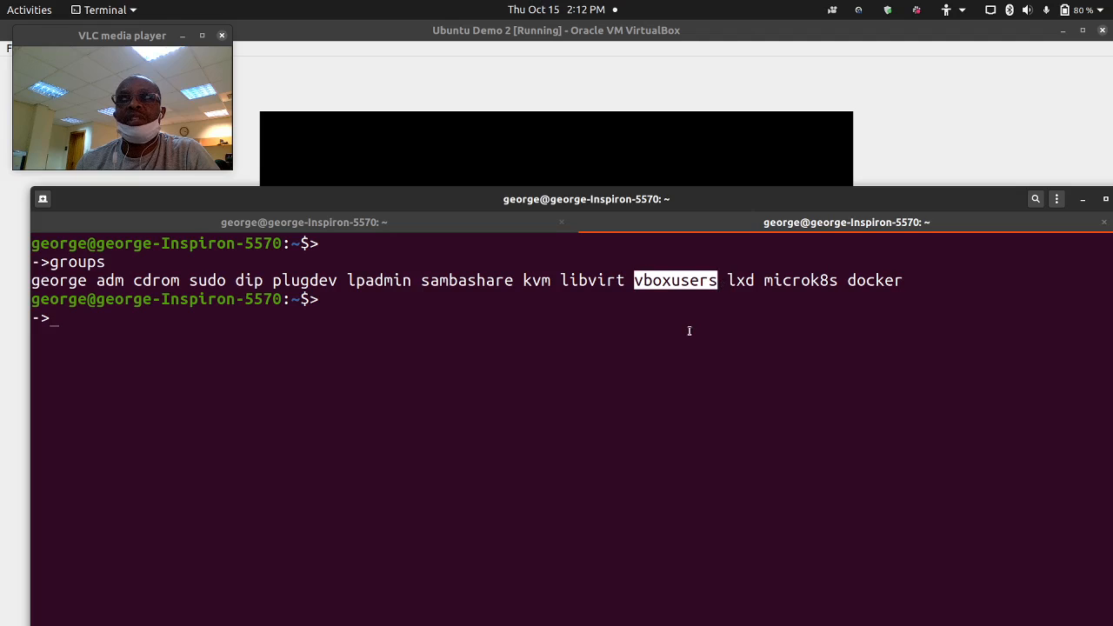
{"action": "left_click", "coordinate": [646, 308]}
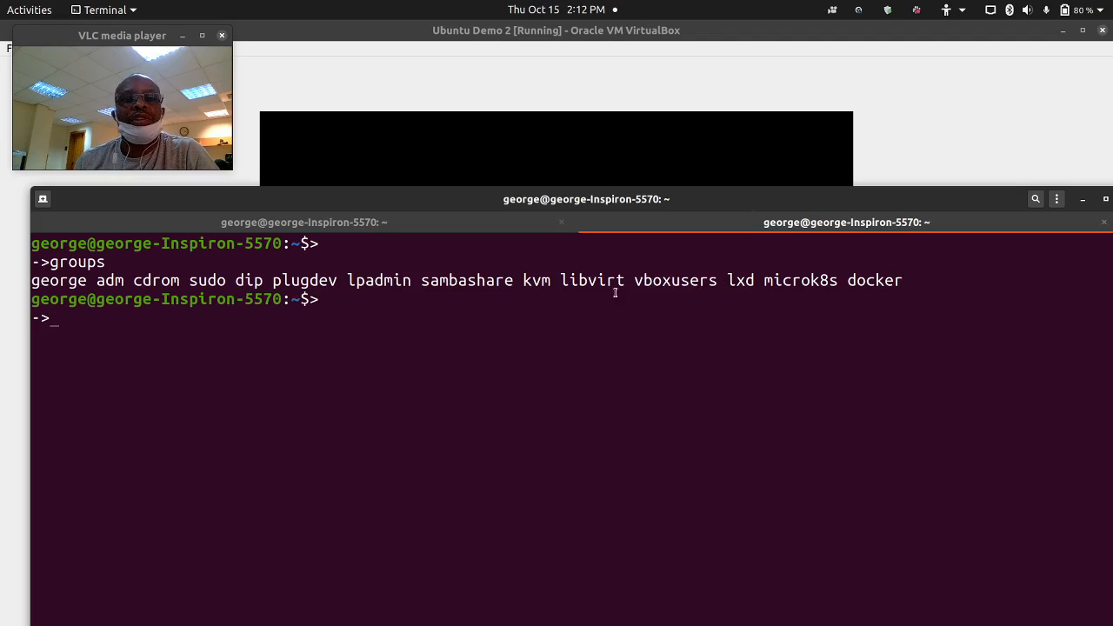
{"action": "left_click_drag", "start_coordinate": [635, 281], "coordinate": [716, 281]}
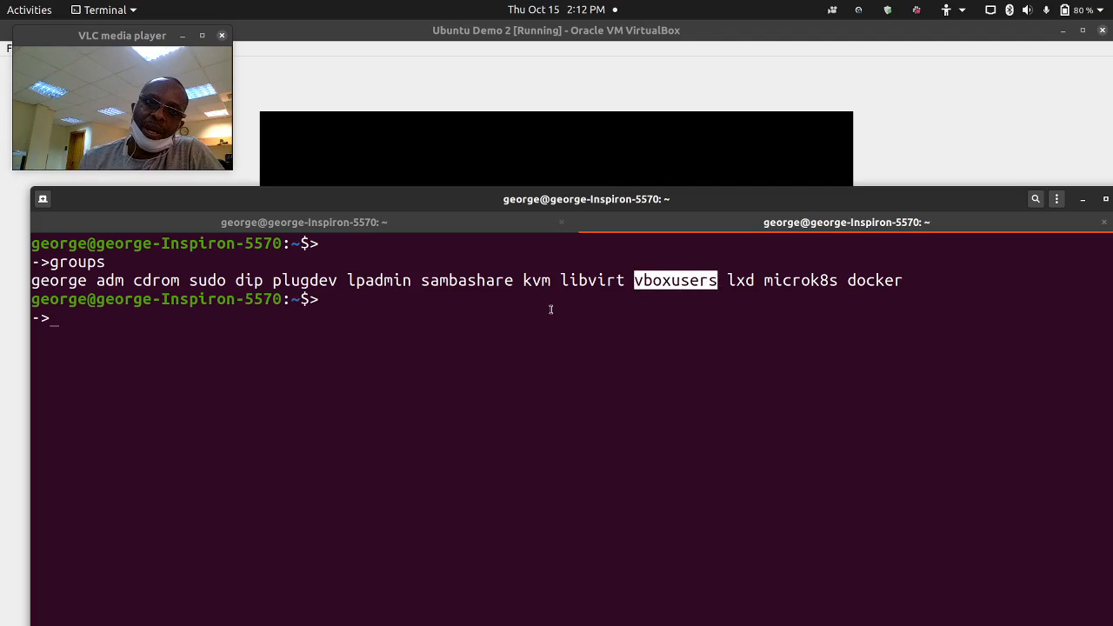
{"action": "left_click", "coordinate": [638, 282]}
{"action": "left_click_drag", "start_coordinate": [638, 281], "coordinate": [719, 281]}
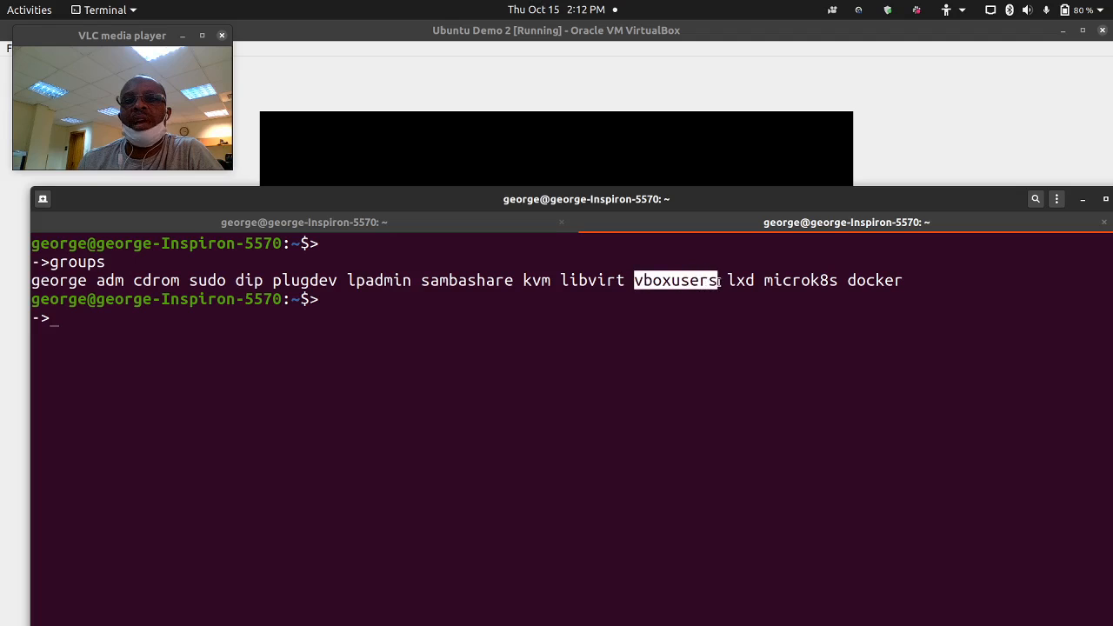
- Shrink and move the terminal aside, then minimize it to reveal the VM's Ubuntu splash
{"action": "left_click_drag", "start_coordinate": [612, 200], "coordinate": [862, 115]}
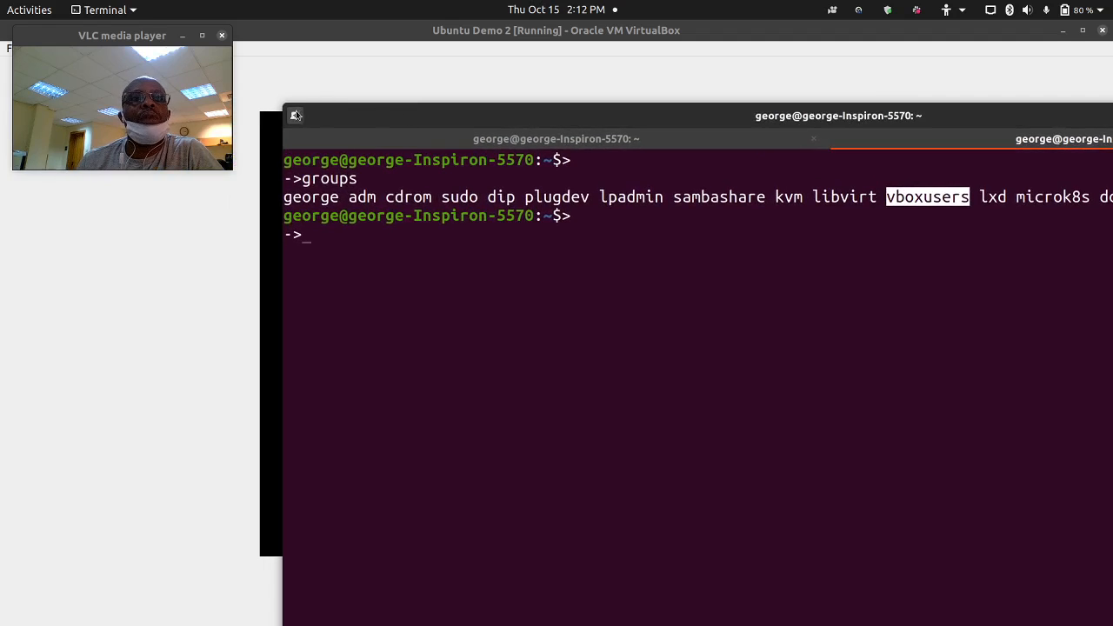
{"action": "left_click_drag", "start_coordinate": [290, 106], "coordinate": [395, 291]}
{"action": "left_click_drag", "start_coordinate": [1000, 307], "coordinate": [668, 206]}
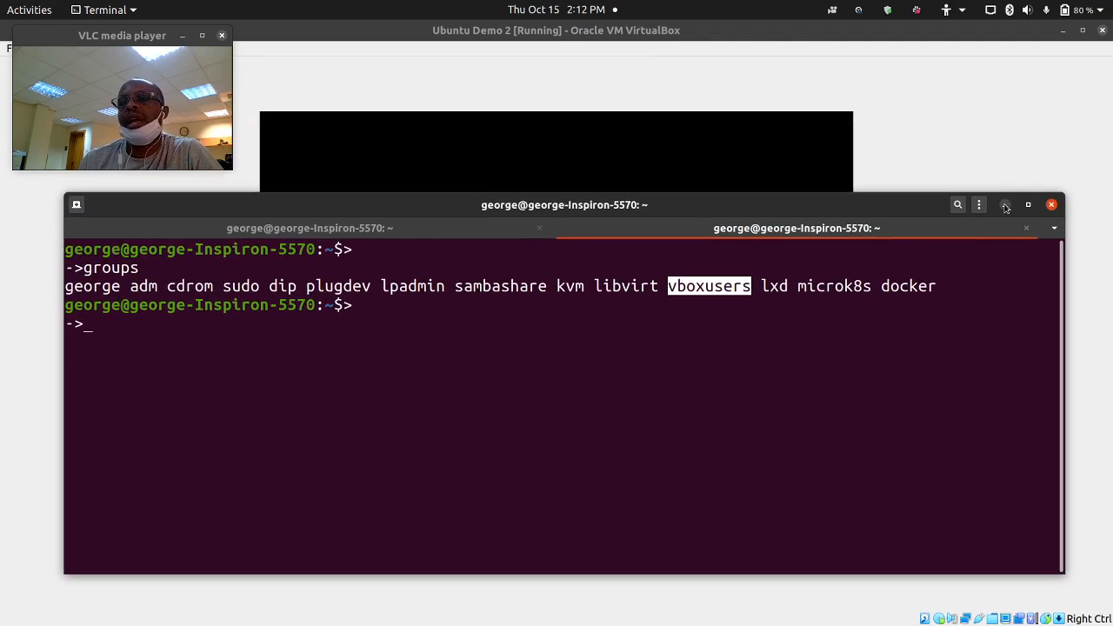
{"action": "left_click", "coordinate": [684, 292]}
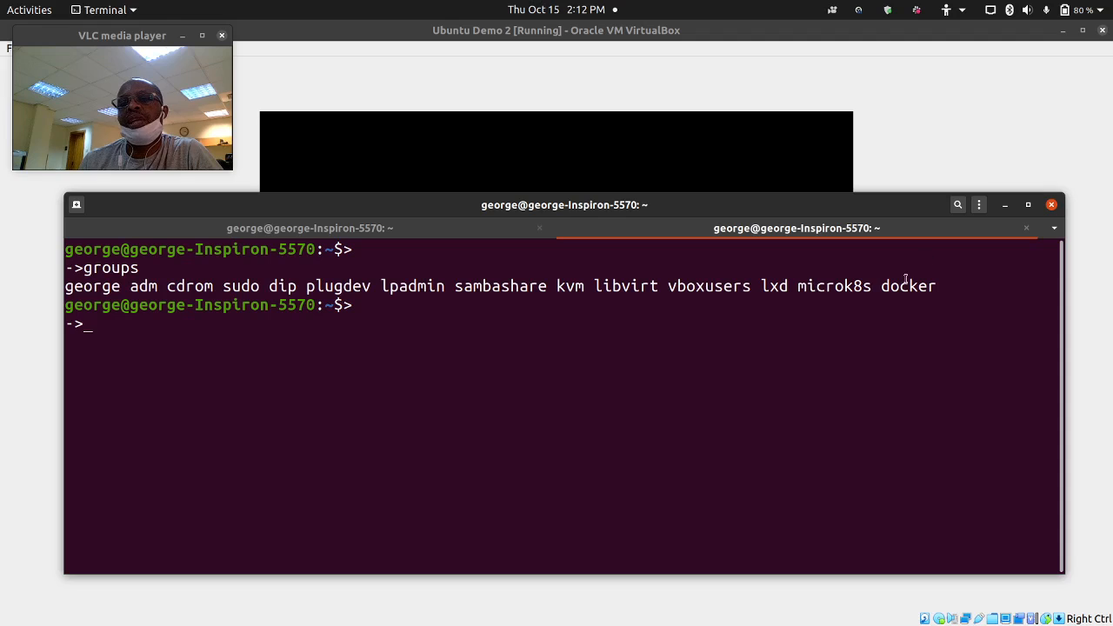
{"action": "left_click", "coordinate": [1005, 207]}
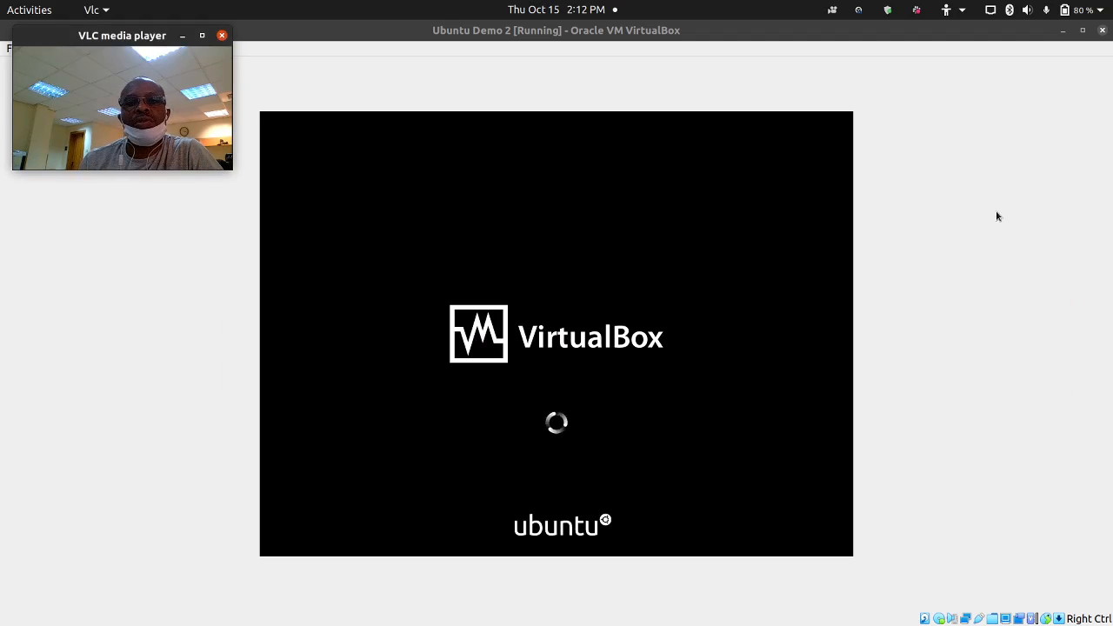
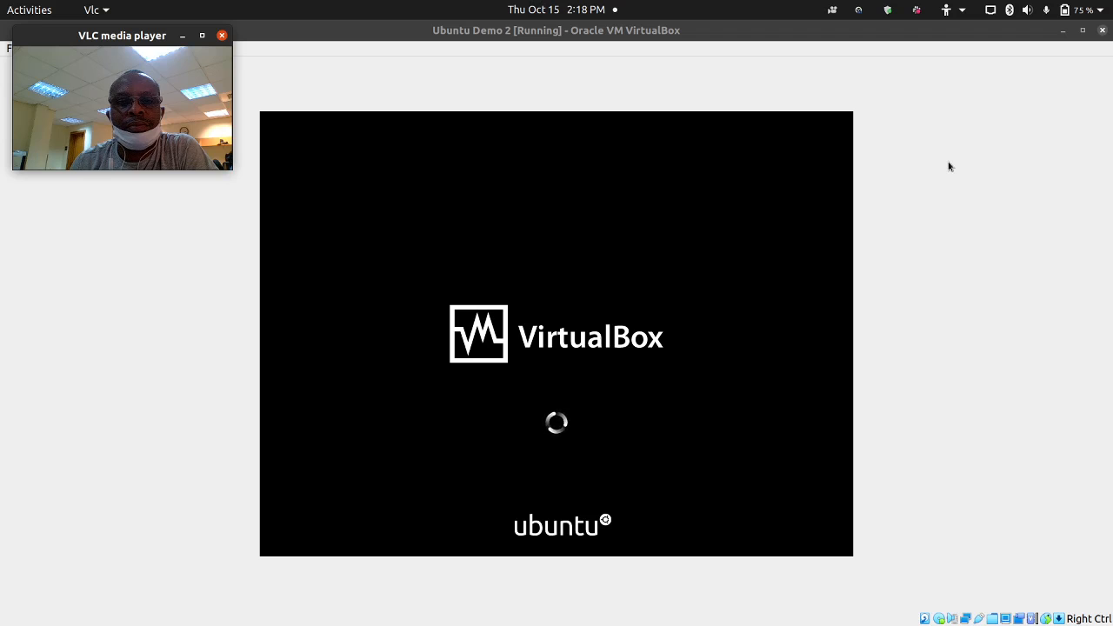
- Close the VirtualBox Manager window and bring the Ubuntu Demo 2 machine window back from the dock
{"action": "left_click", "coordinate": [1062, 31]}
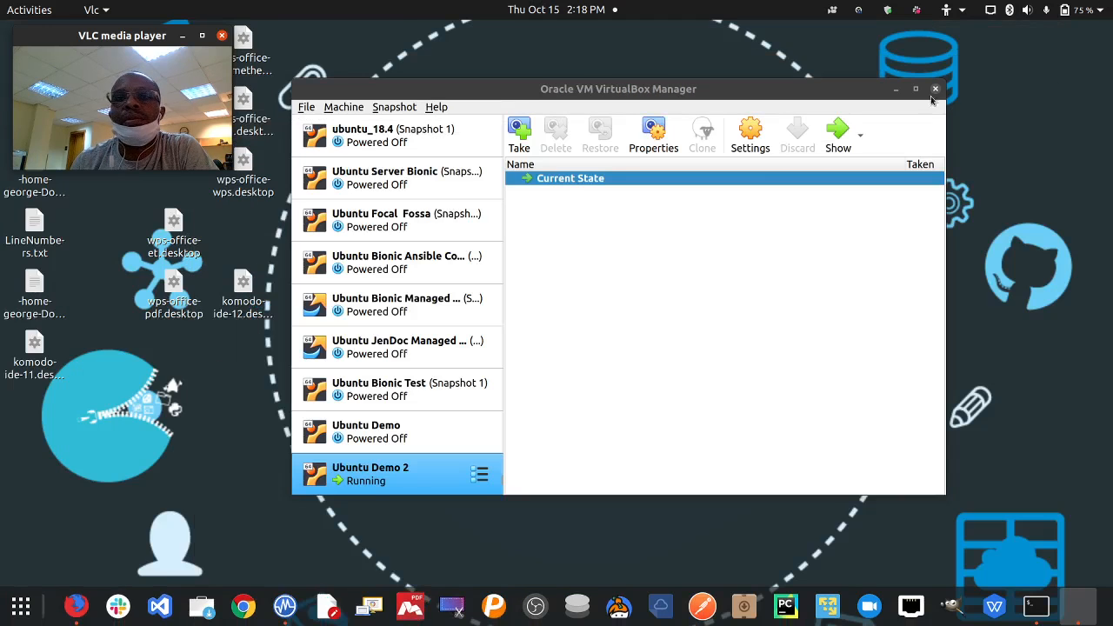
{"action": "left_click_drag", "start_coordinate": [745, 93], "coordinate": [725, 73]}
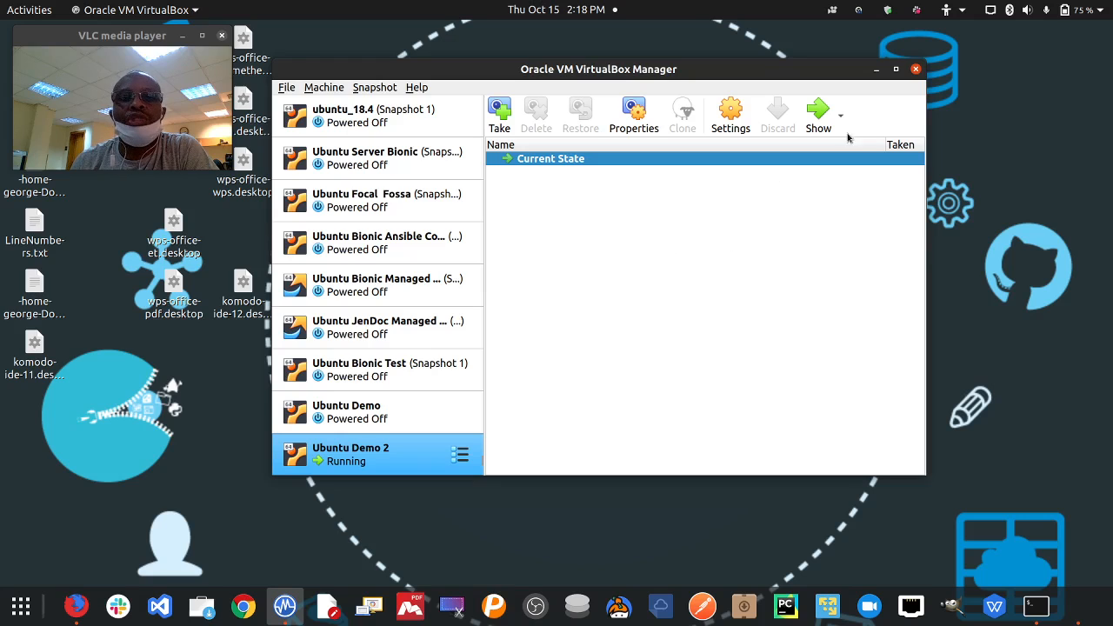
{"action": "left_click", "coordinate": [916, 70]}
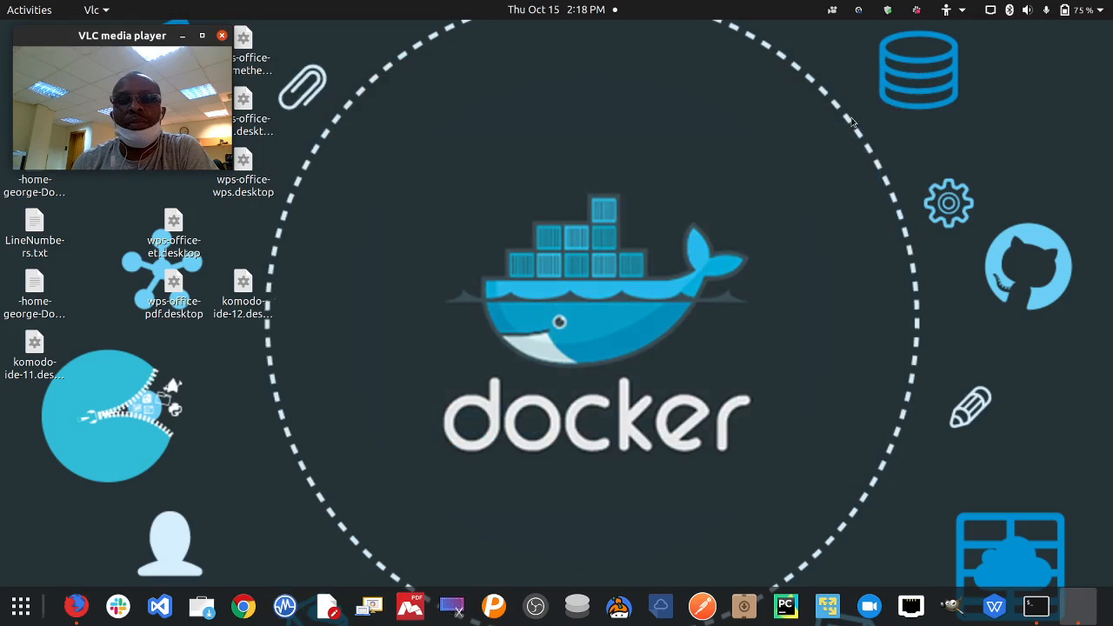
{"action": "left_click", "coordinate": [1091, 610]}
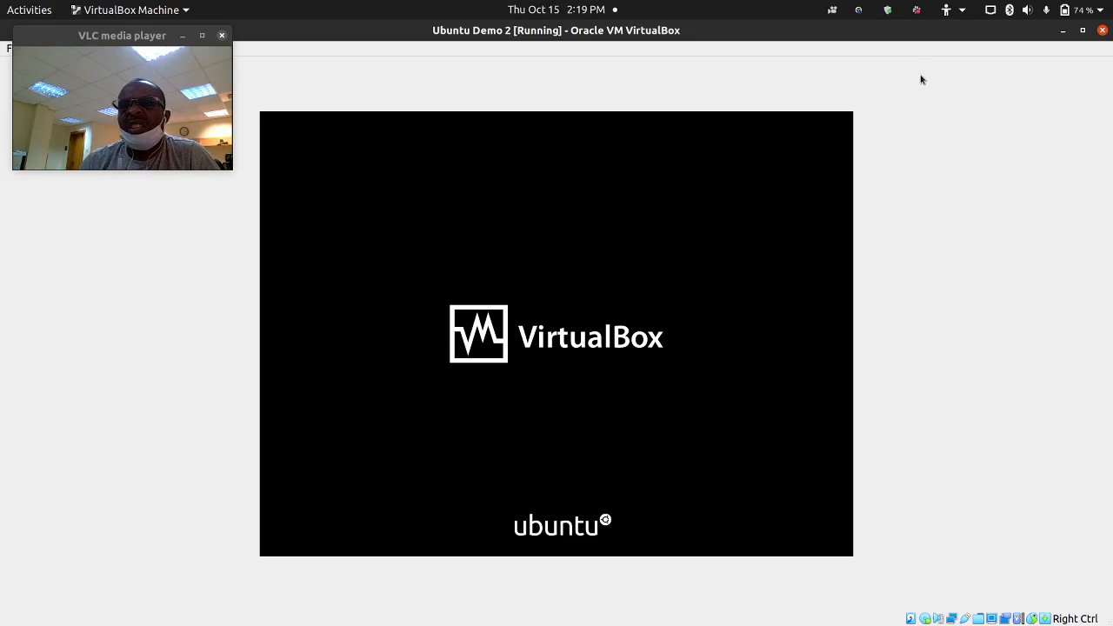
- Minimise the booting Ubuntu Demo 2 window, restore it briefly, then minimise it again
{"action": "left_click", "coordinate": [1063, 30]}
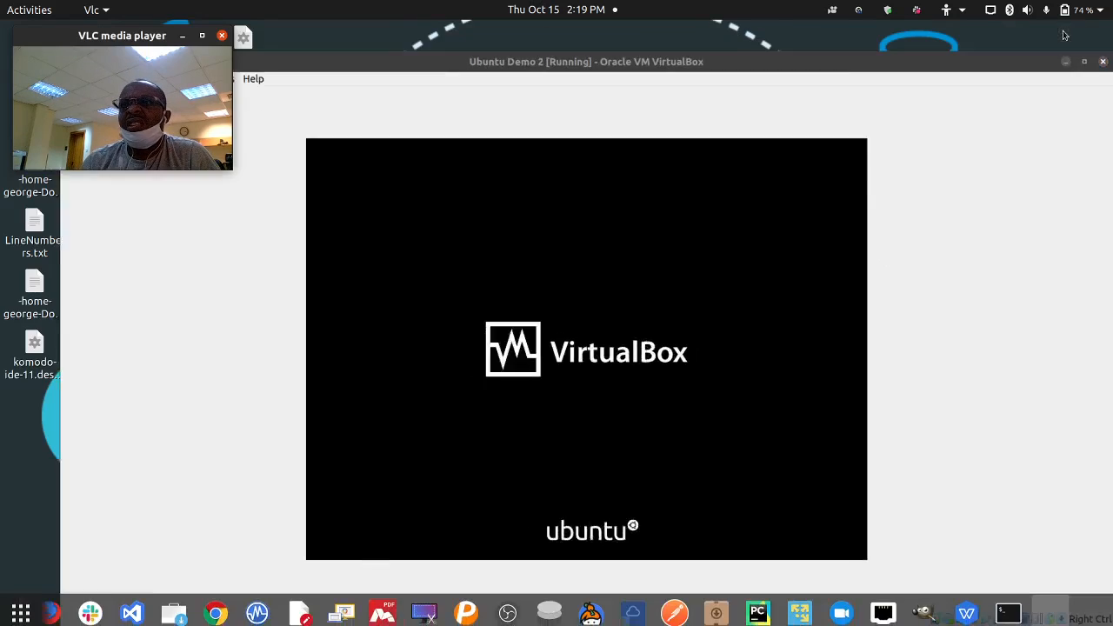
{"action": "left_click", "coordinate": [1051, 610]}
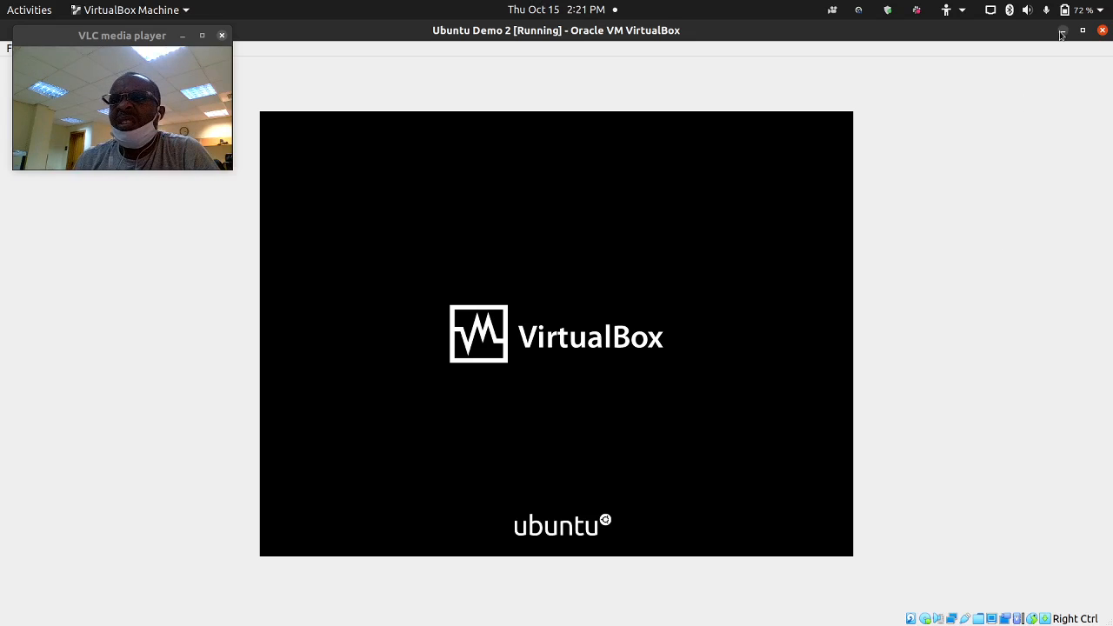
{"action": "left_click", "coordinate": [1063, 31]}
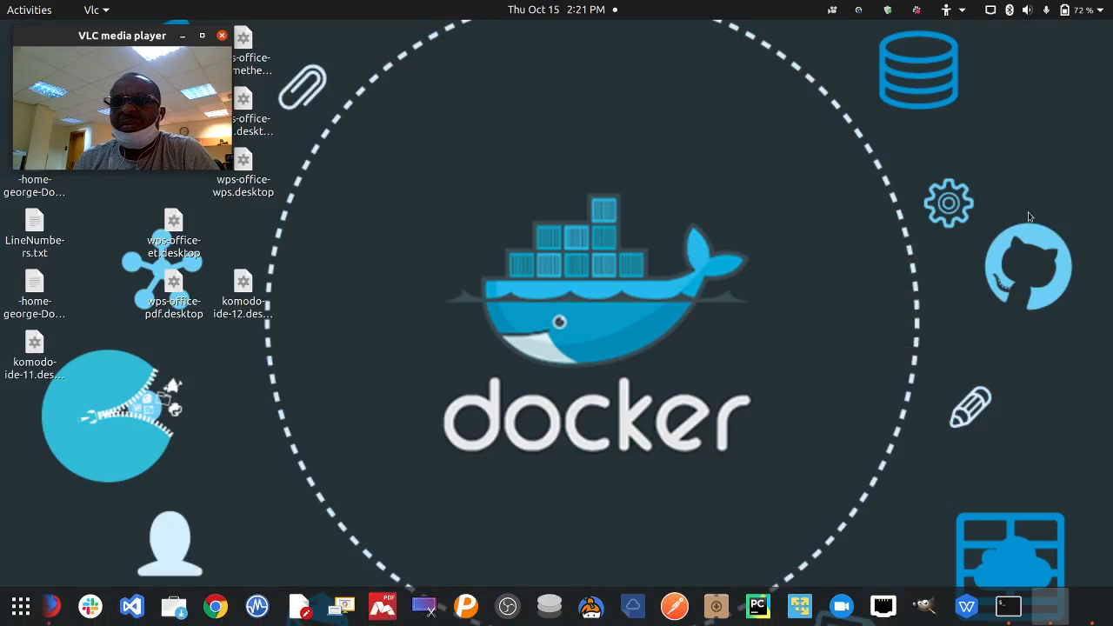
- Restore the Ubuntu Demo 2 window, stop the OBS screen recording, and bring the VM forward
{"action": "left_click", "coordinate": [1090, 607]}
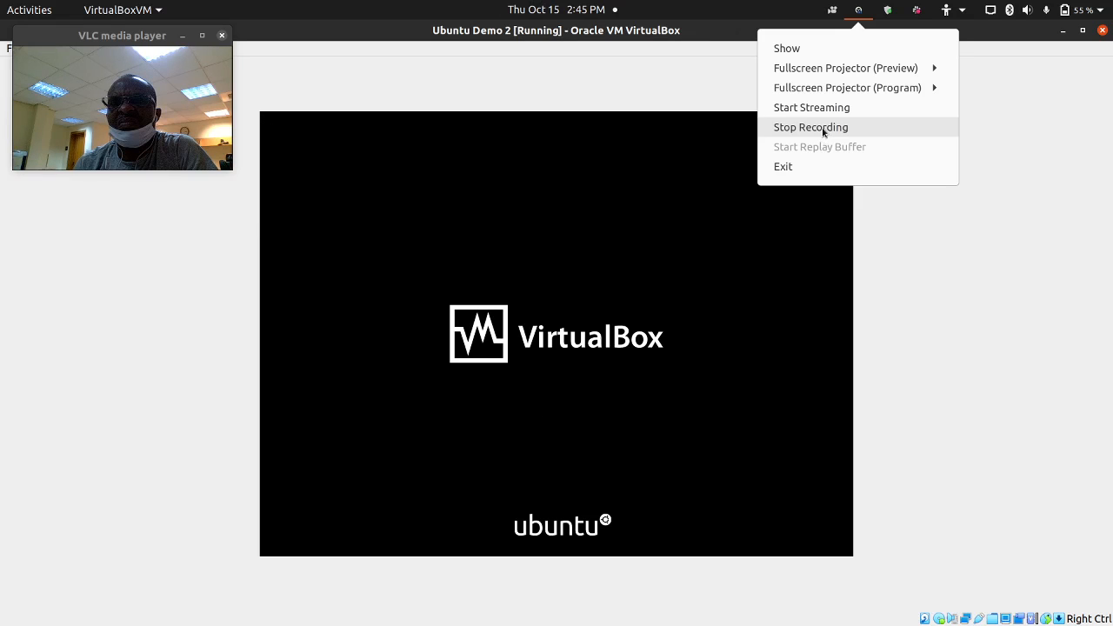
{"action": "left_click", "coordinate": [823, 128]}
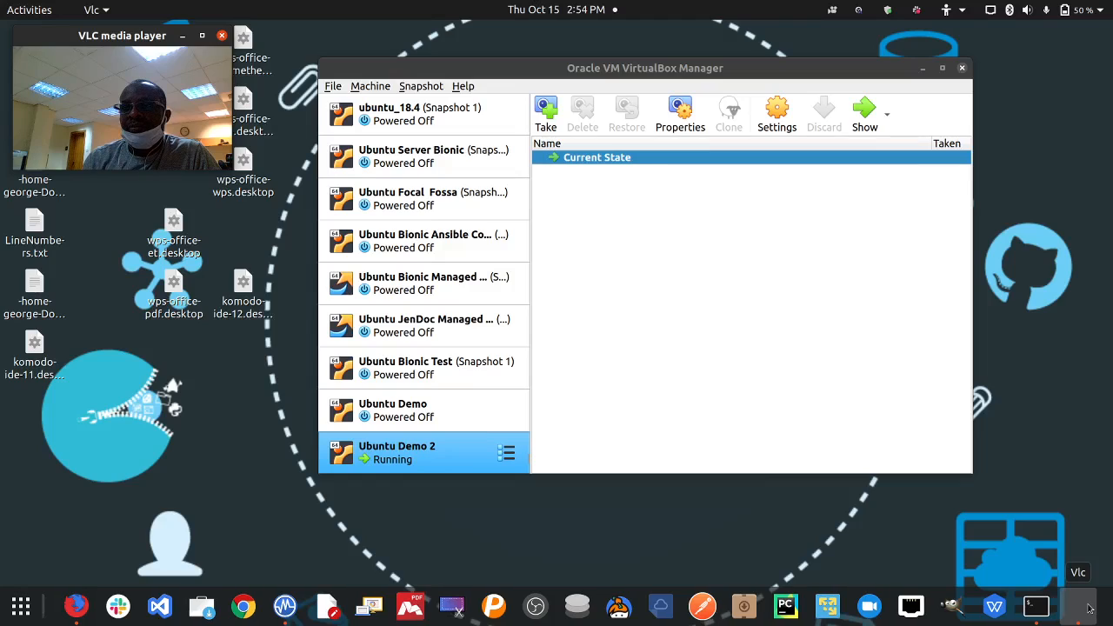
{"action": "left_click", "coordinate": [1037, 608]}
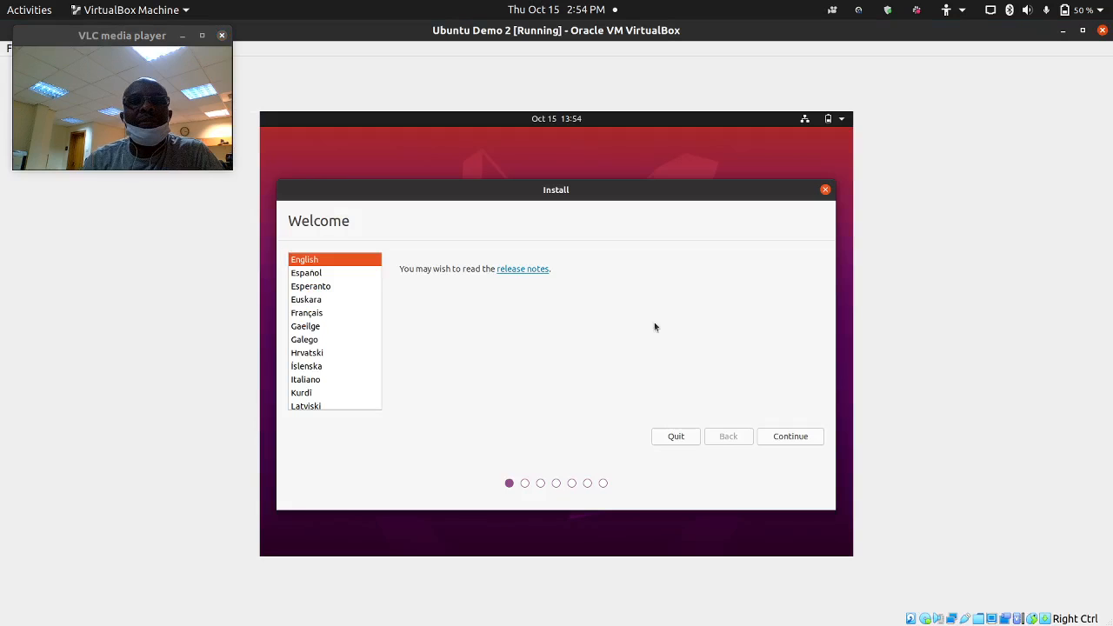
- Continue past the Welcome and English (US) keyboard pages, enabling third-party software installation
{"action": "left_click", "coordinate": [782, 436]}
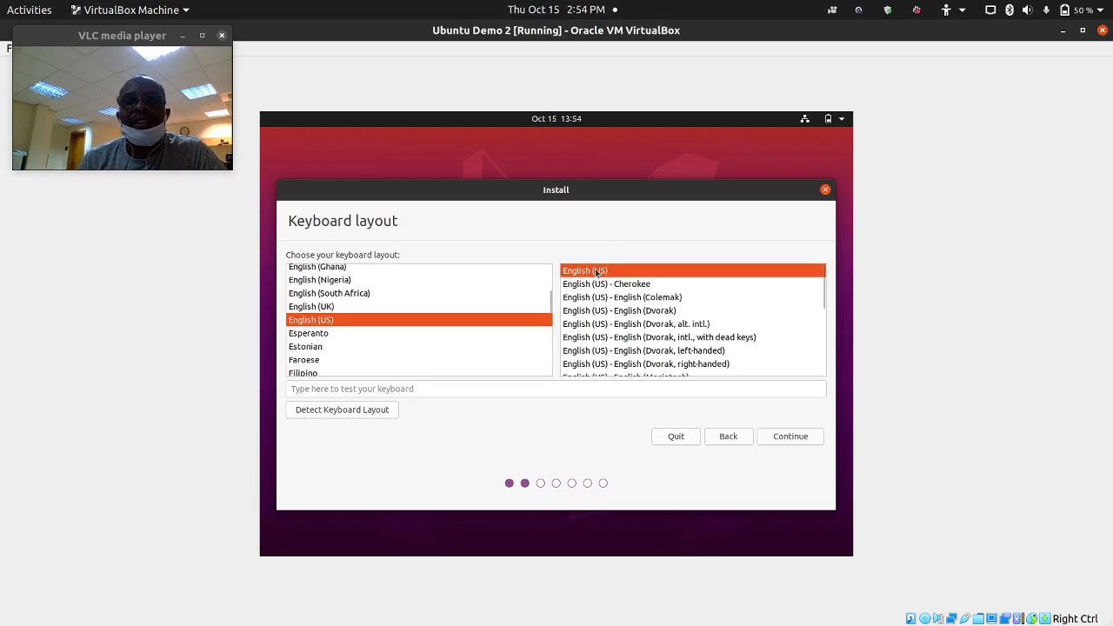
{"action": "left_click", "coordinate": [802, 435]}
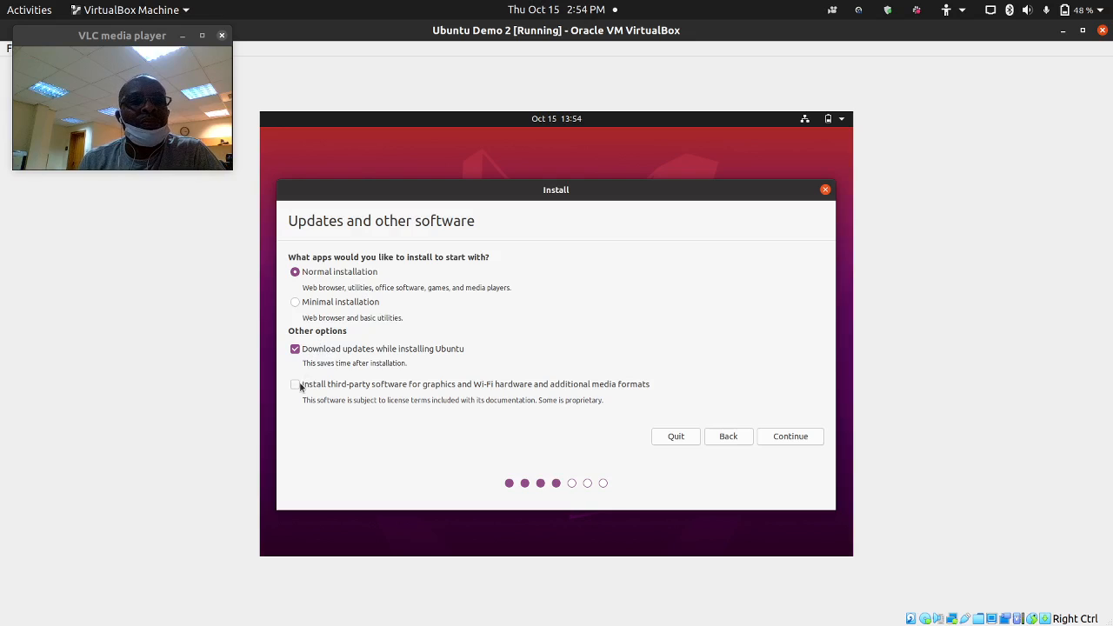
{"action": "left_click", "coordinate": [296, 384]}
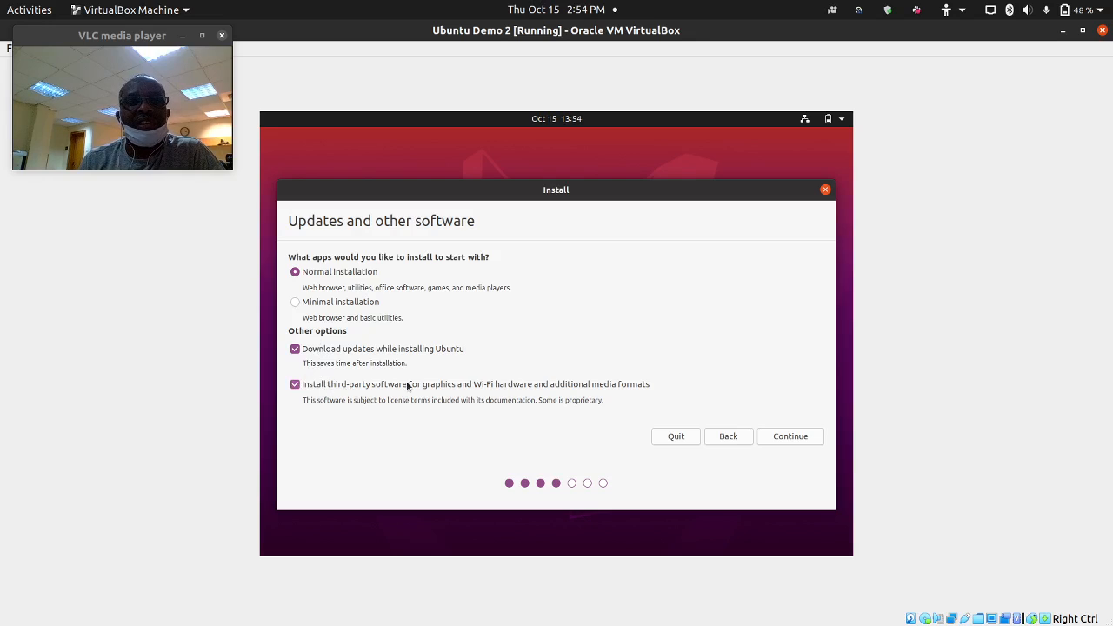
{"action": "left_click", "coordinate": [793, 437]}
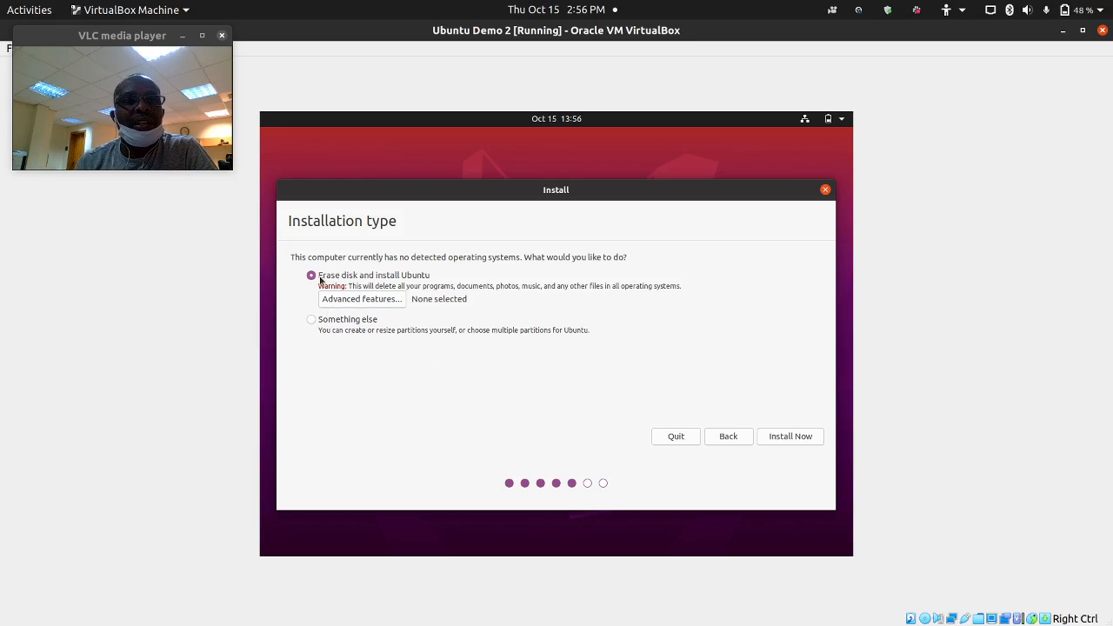
- Open Advanced features under Erase disk and install Ubuntu
{"action": "left_click", "coordinate": [380, 300]}
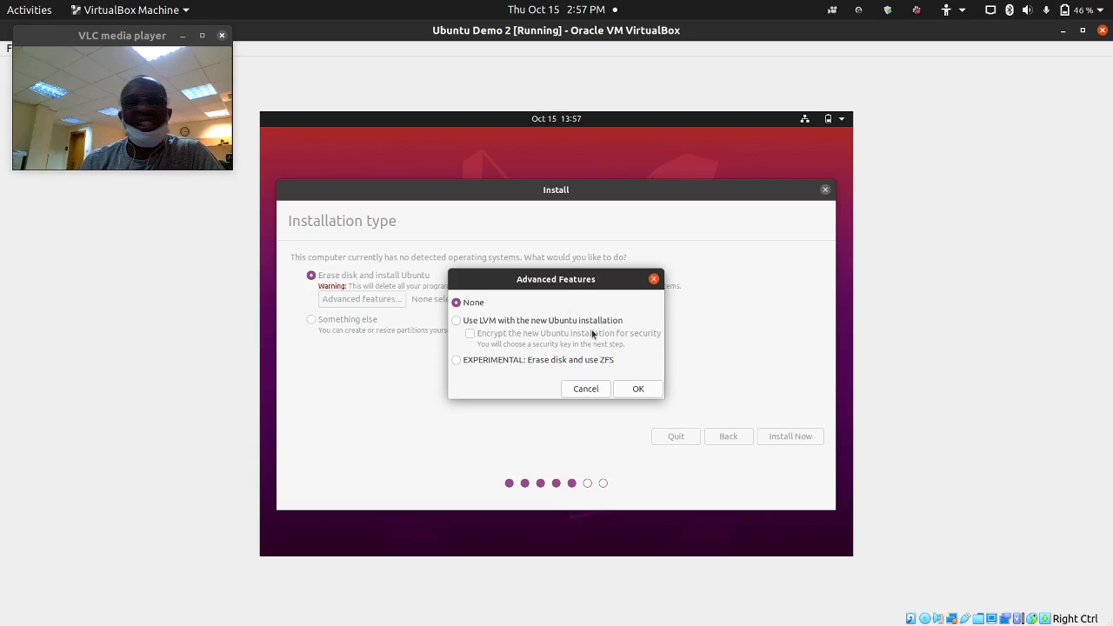
- Cancel Advanced Features, choose Something else, and start a new partition table on /dev/sda
{"action": "left_click", "coordinate": [581, 383]}
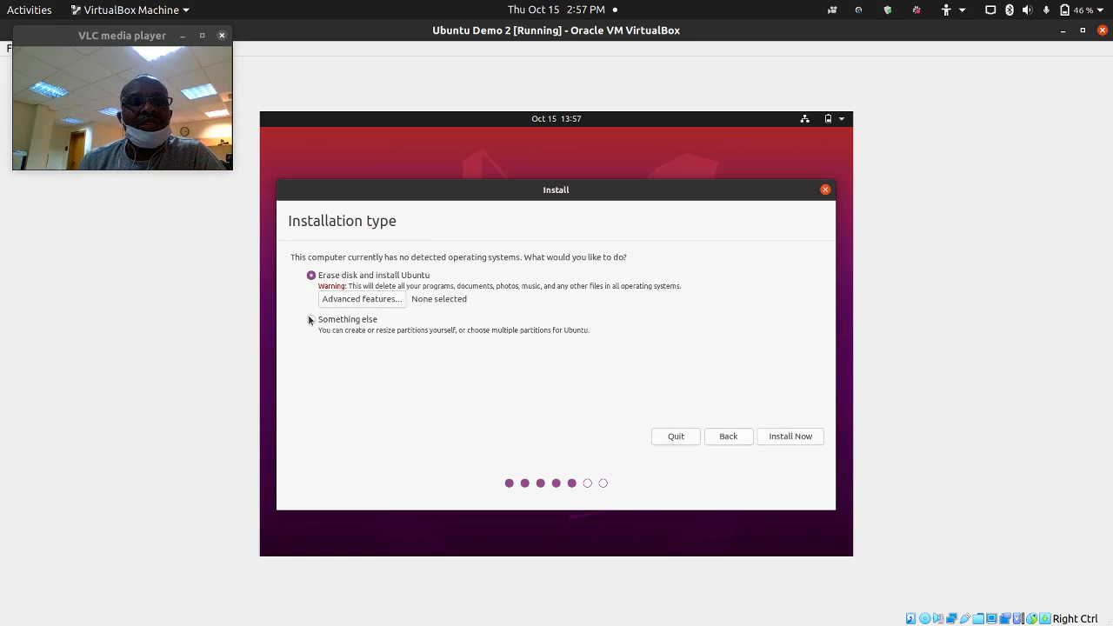
{"action": "left_click", "coordinate": [310, 319]}
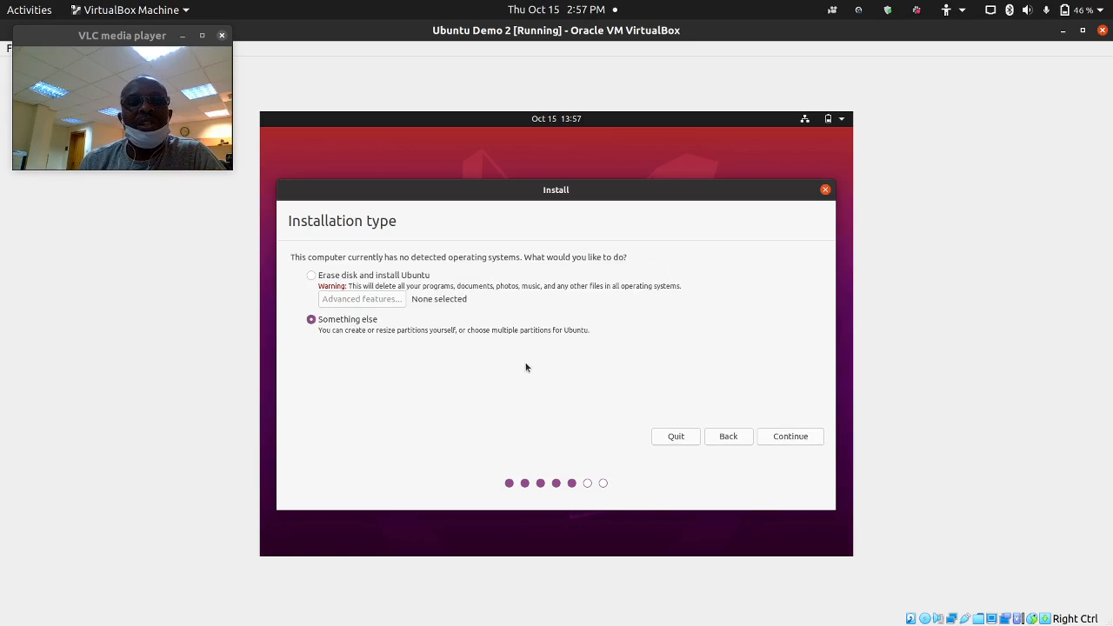
{"action": "left_click", "coordinate": [771, 437]}
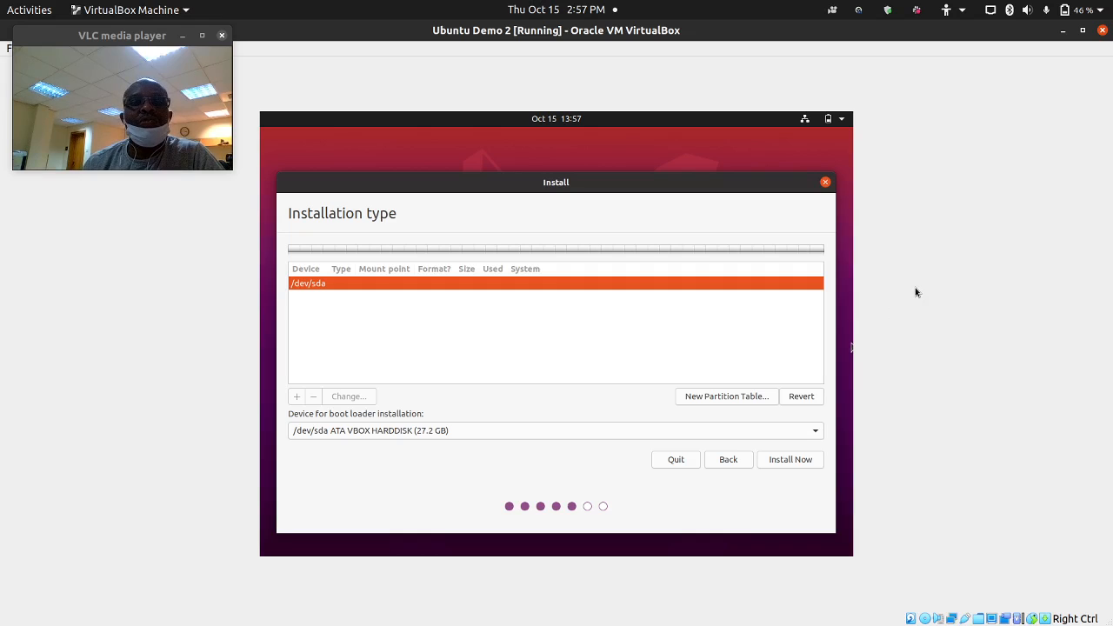
{"action": "left_click", "coordinate": [706, 398]}
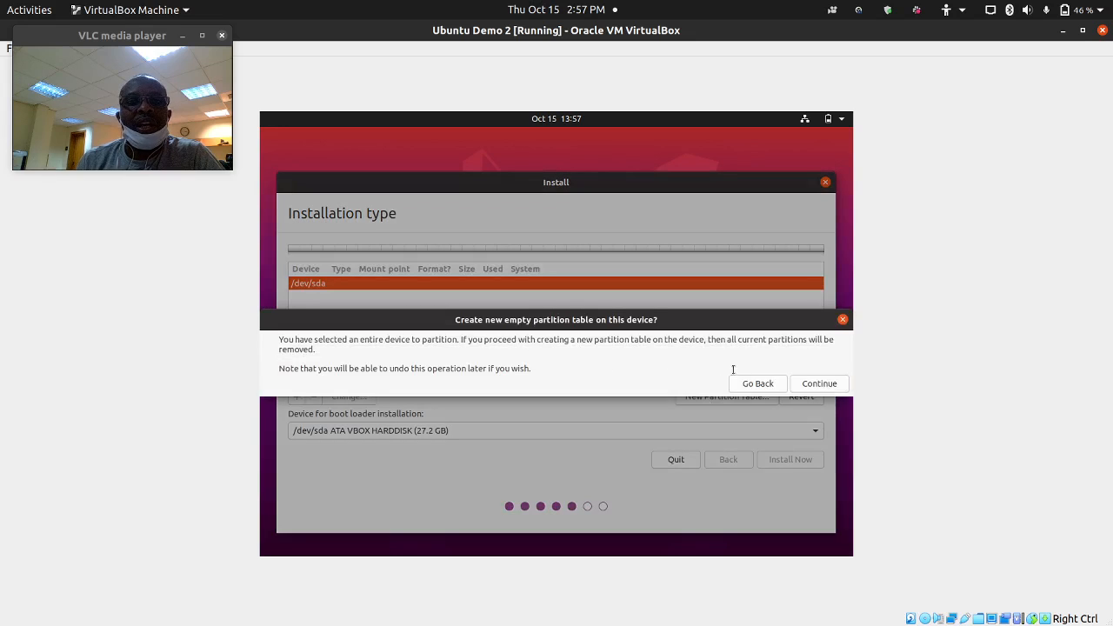
- Confirm the new partition table and begin a partition in the 27187 MB free space
{"action": "left_click", "coordinate": [811, 385]}
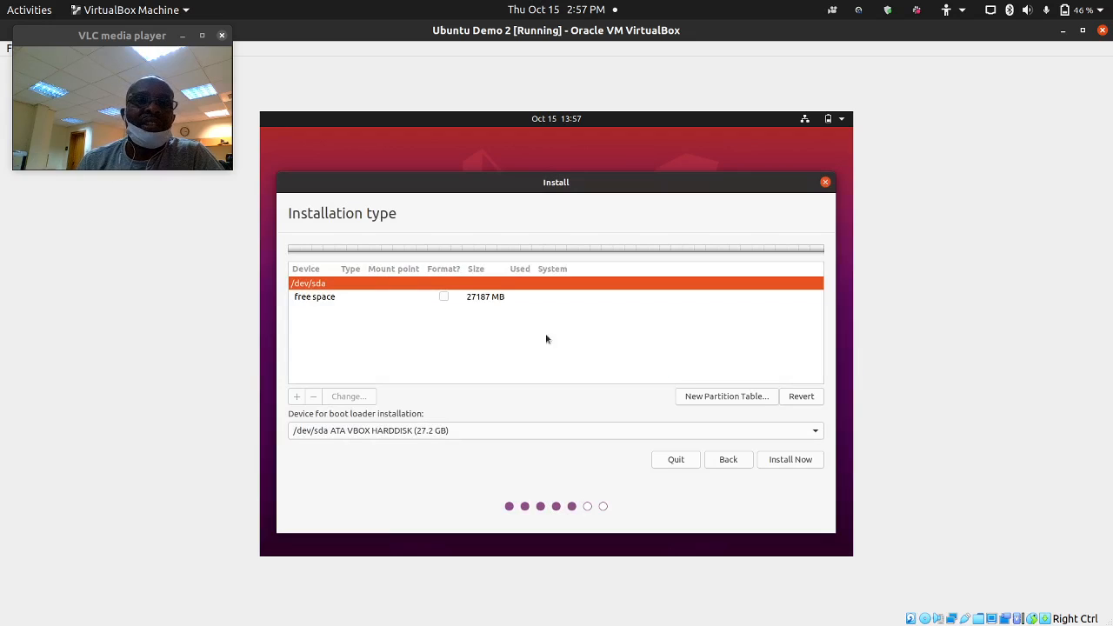
{"action": "left_click", "coordinate": [372, 297]}
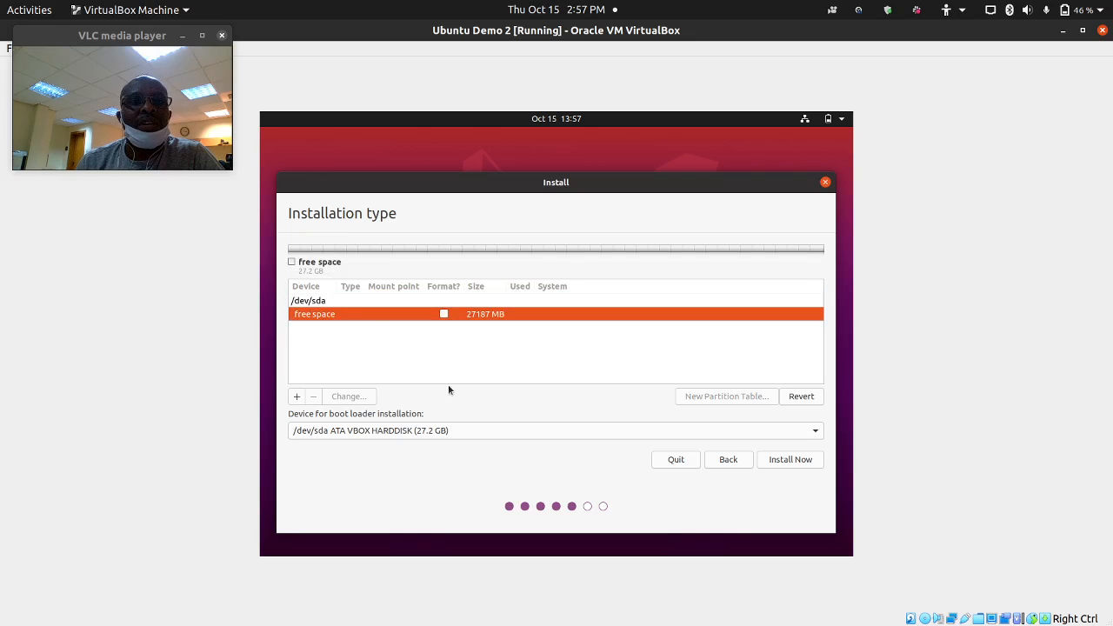
{"action": "left_click", "coordinate": [297, 396]}
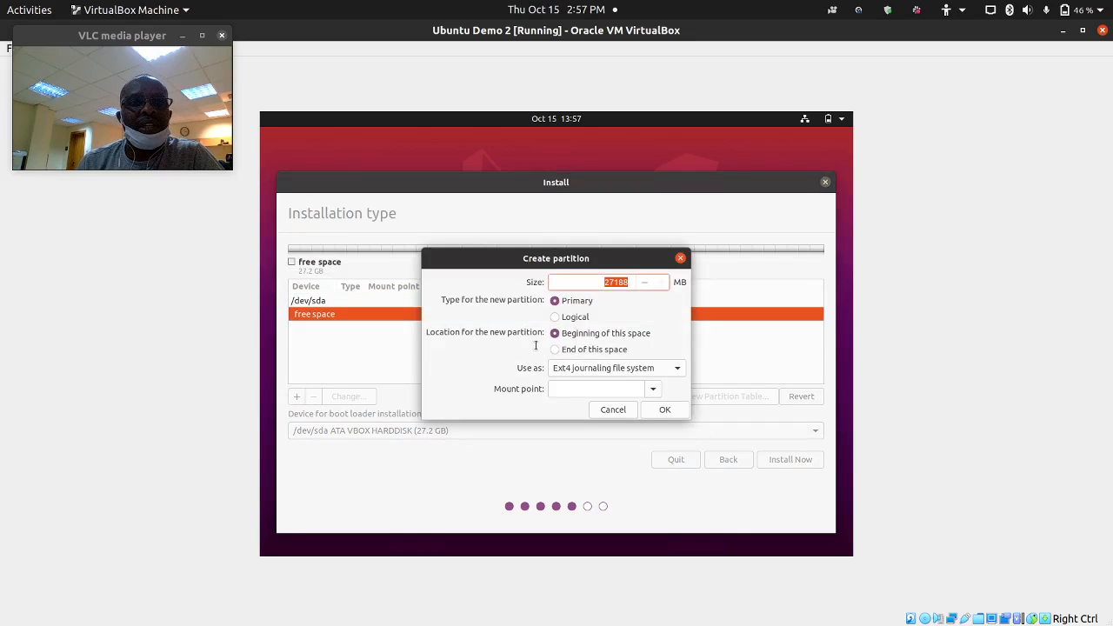
- Create a 10000 MB Ext4 partition mounted at /, then select the remaining 17187 MB free space
{"action": "key", "text": "End"}
{"action": "key", "text": "Insert"}
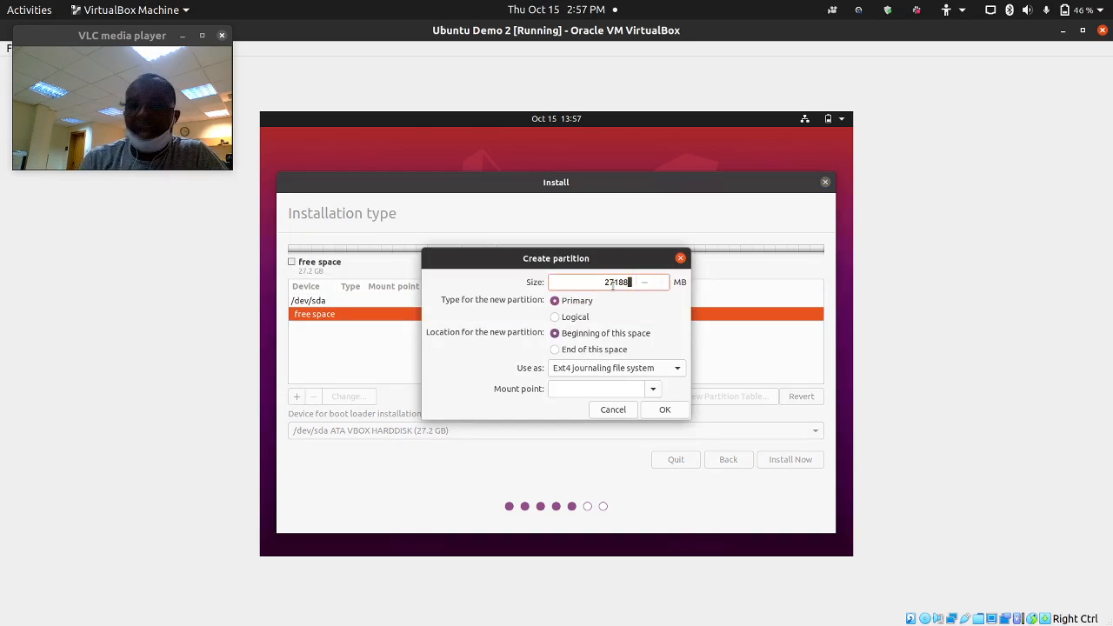
{"action": "key", "text": "BackSpace"}
{"action": "key", "text": "BackSpace"}
{"action": "key", "text": "BackSpace"}
{"action": "key", "text": "BackSpace"}
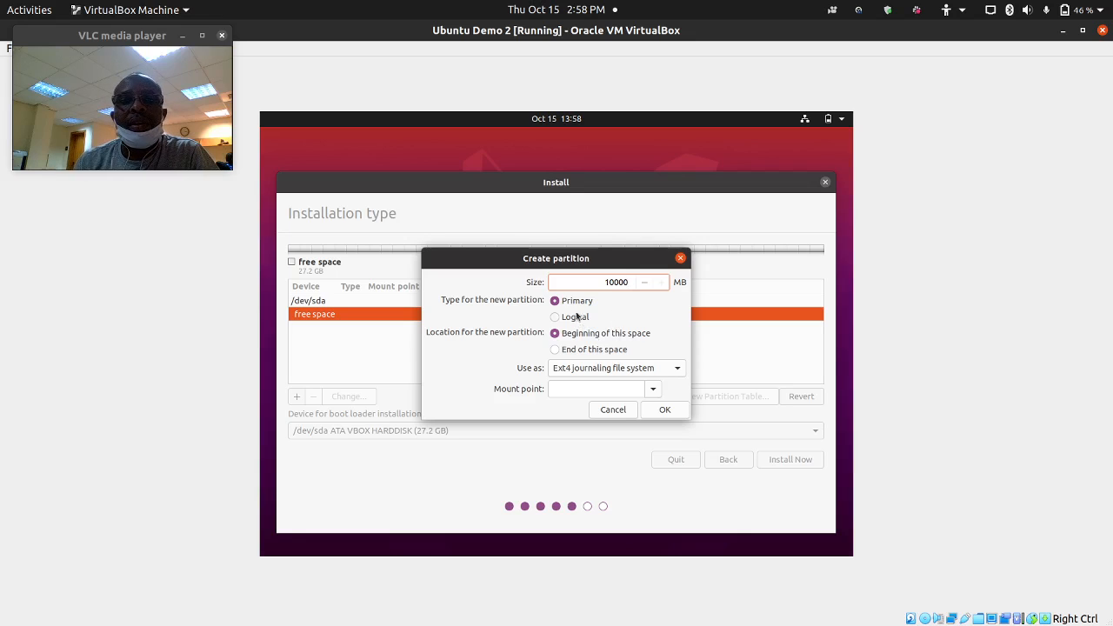
{"action": "left_click", "coordinate": [580, 389]}
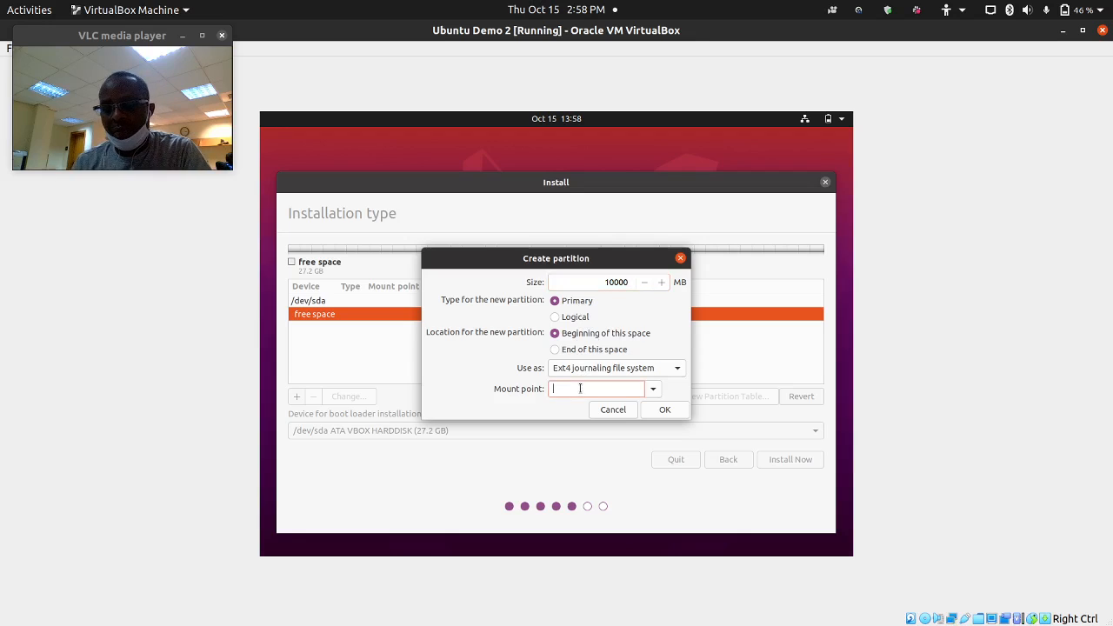
{"action": "type", "text": "/"}
{"action": "left_click", "coordinate": [654, 391]}
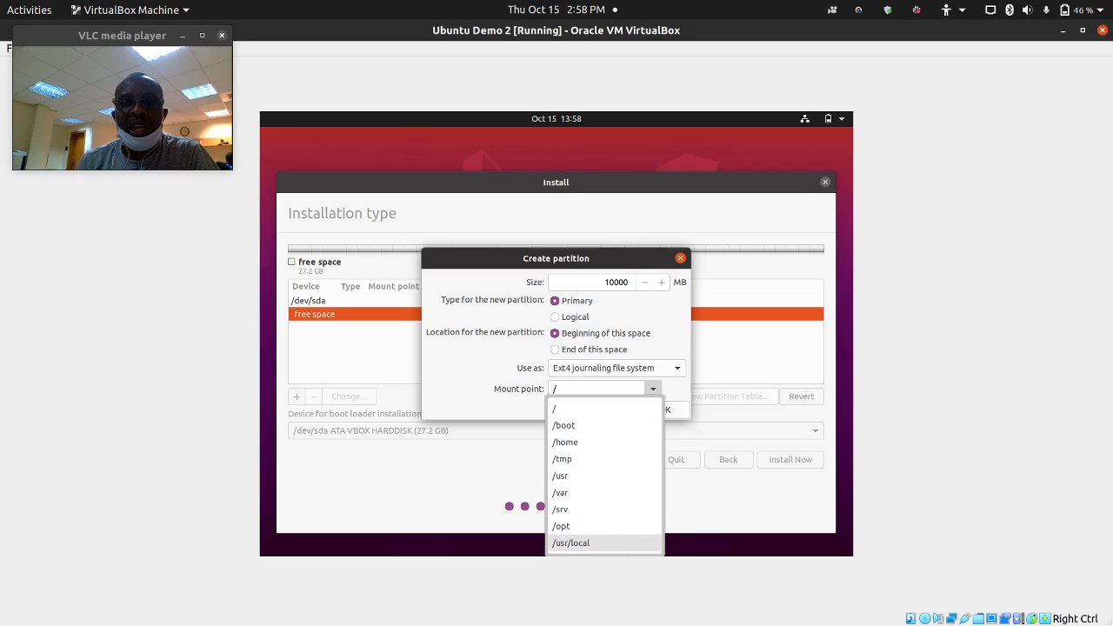
{"action": "left_click", "coordinate": [586, 409]}
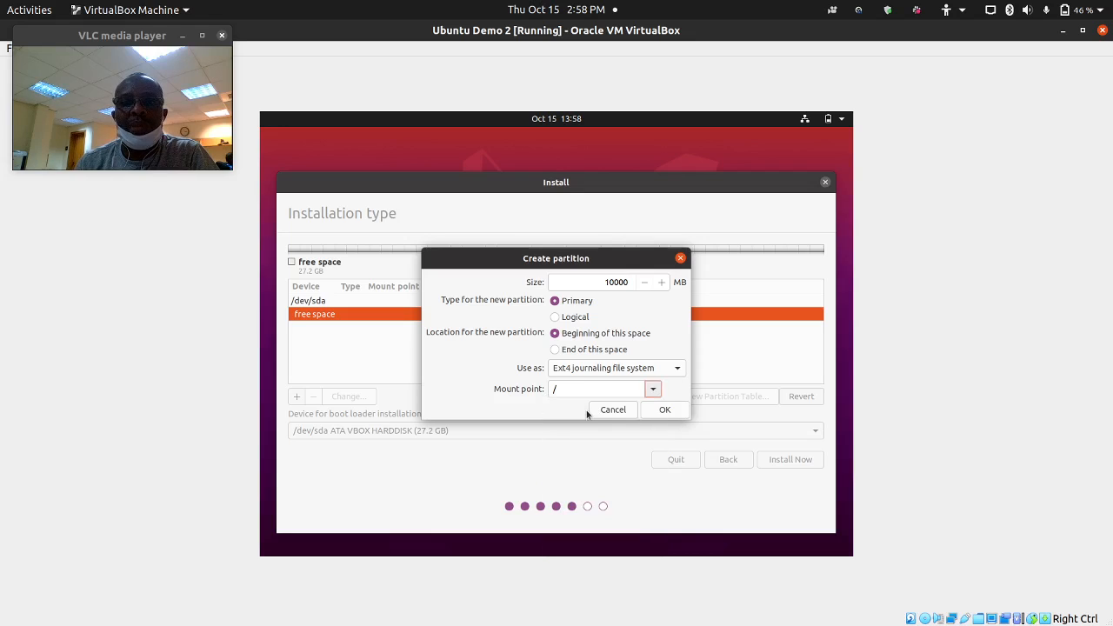
{"action": "left_click", "coordinate": [661, 409]}
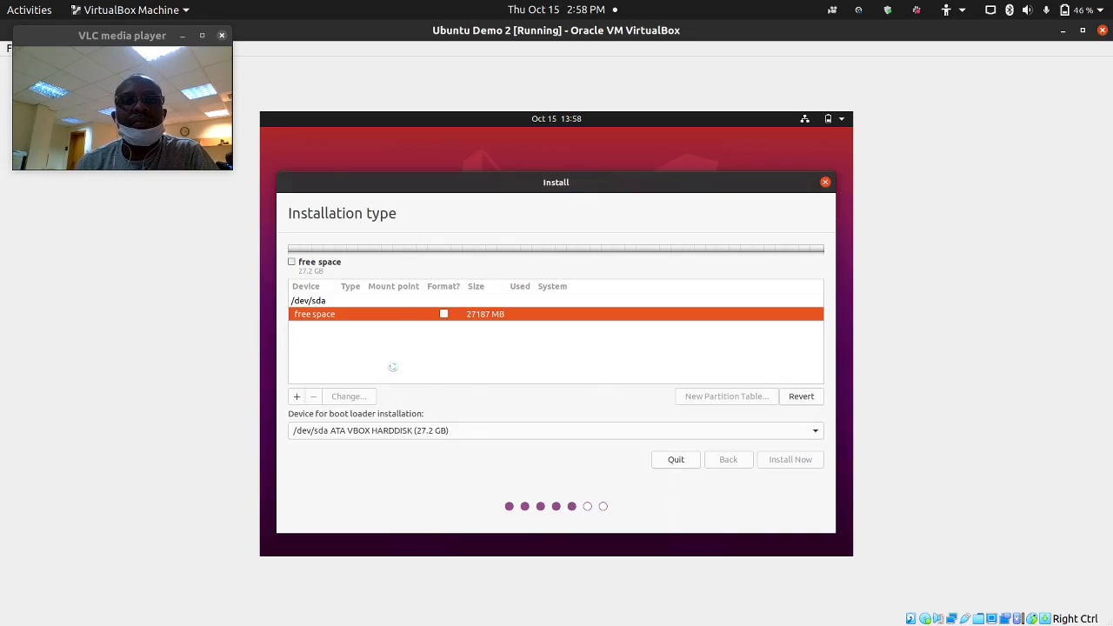
{"action": "left_click", "coordinate": [310, 341]}
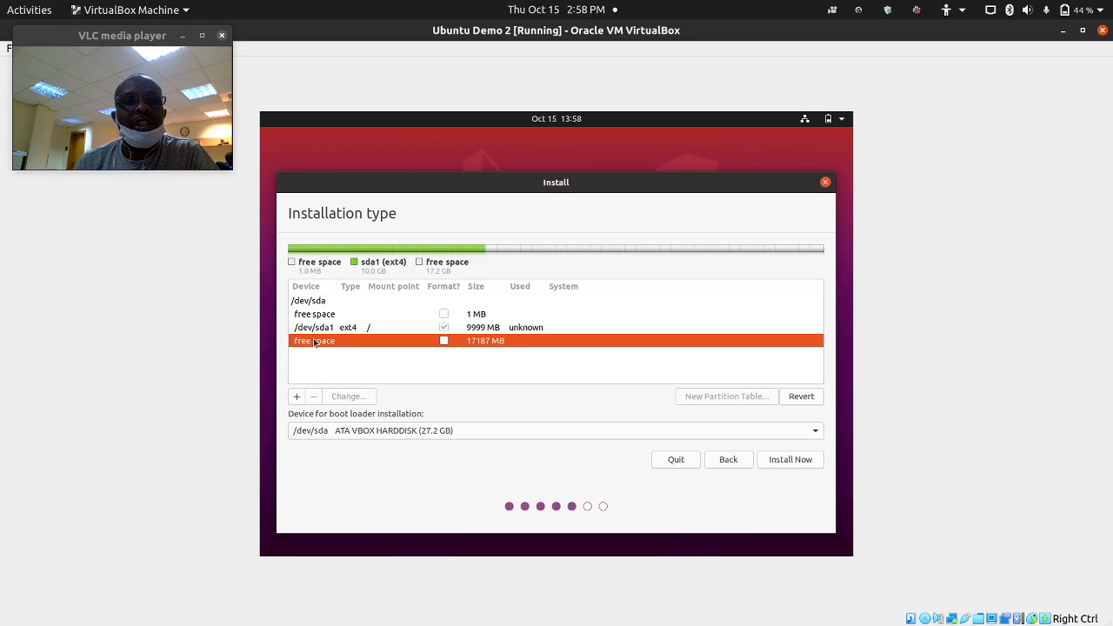
- Create a 10000 MB Ext4 partition mounted at /home, then select the last 7187 MB free space
{"action": "left_click", "coordinate": [297, 397]}
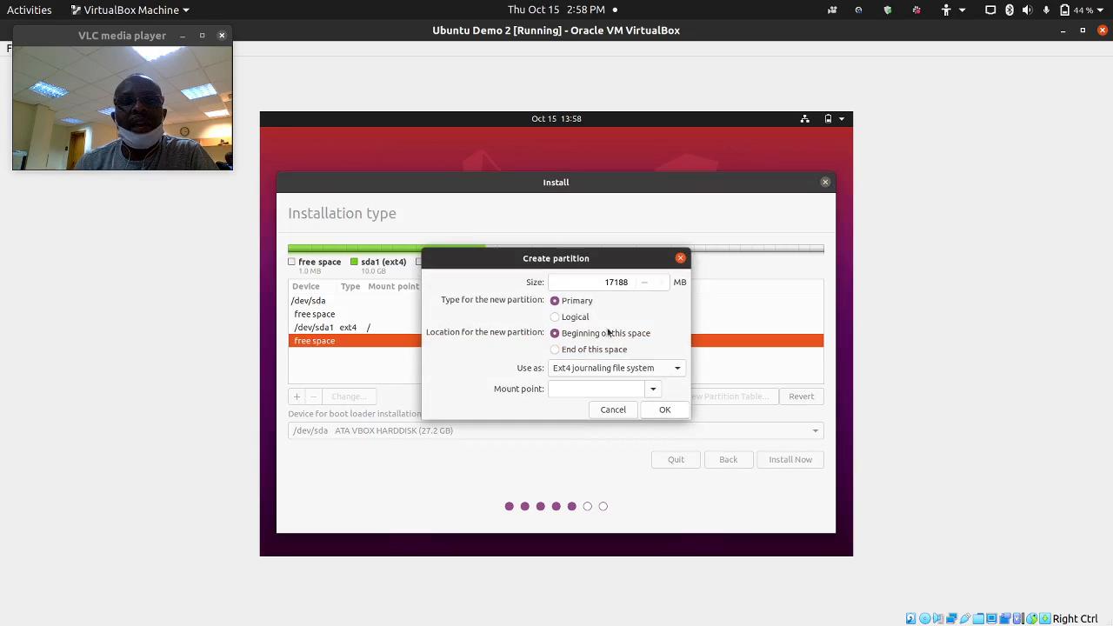
{"action": "double_click", "coordinate": [612, 284]}
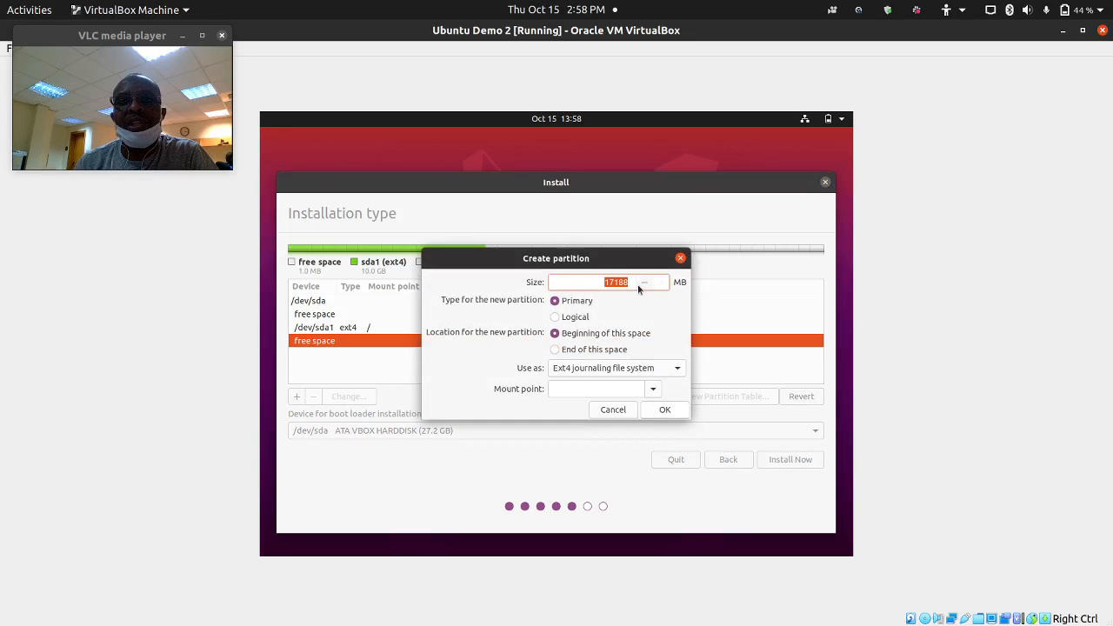
{"action": "key", "text": "Right"}
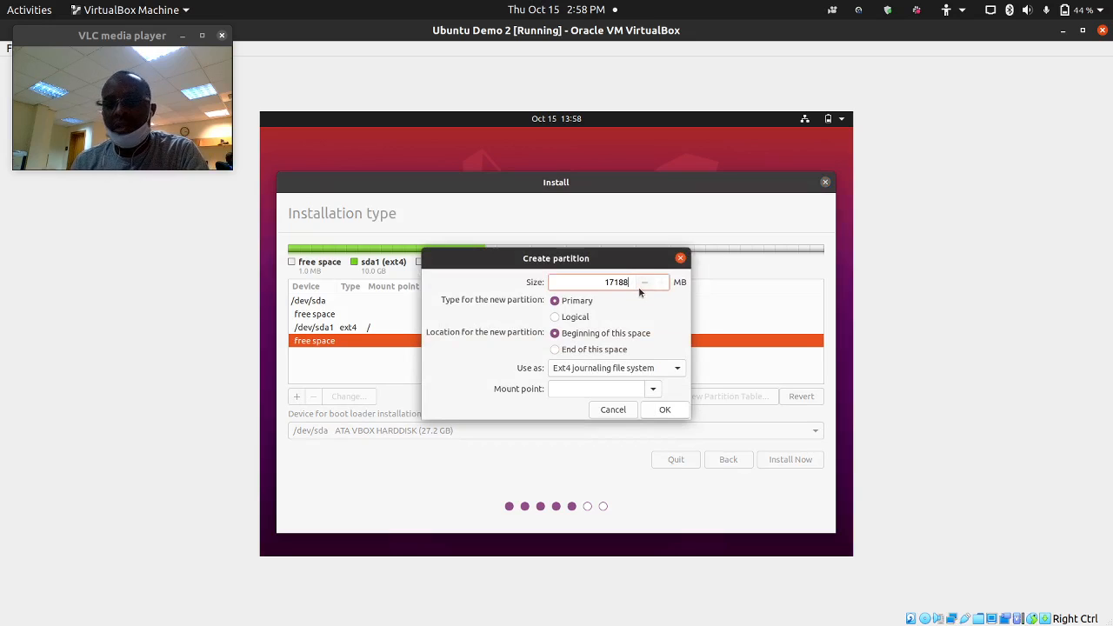
{"action": "key", "text": "BackSpace"}
{"action": "key", "text": "BackSpace"}
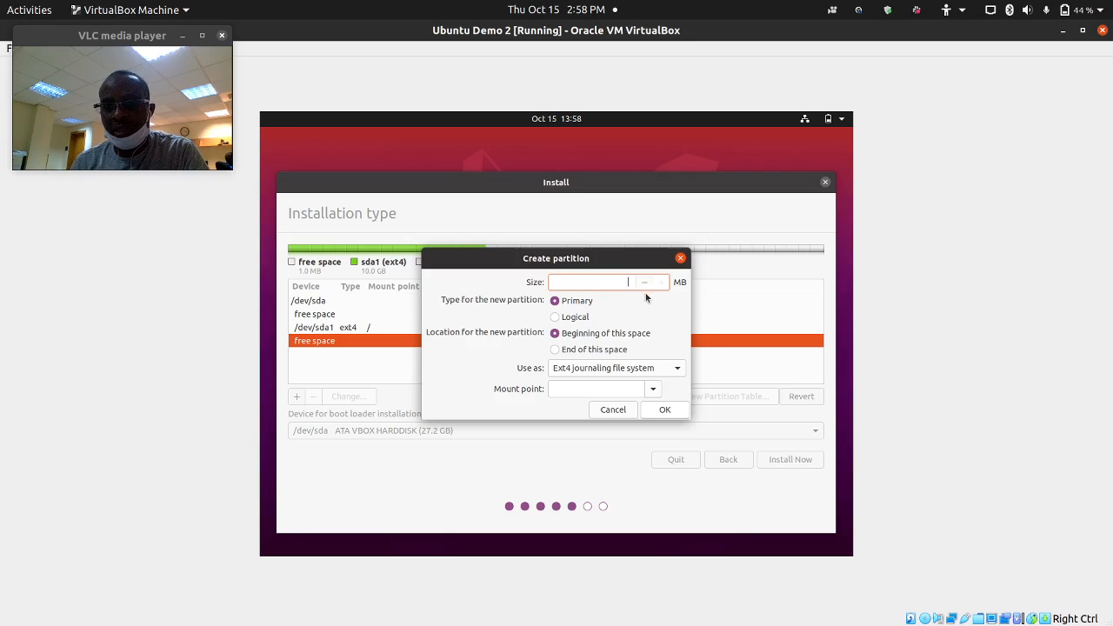
{"action": "type", "text": "10000"}
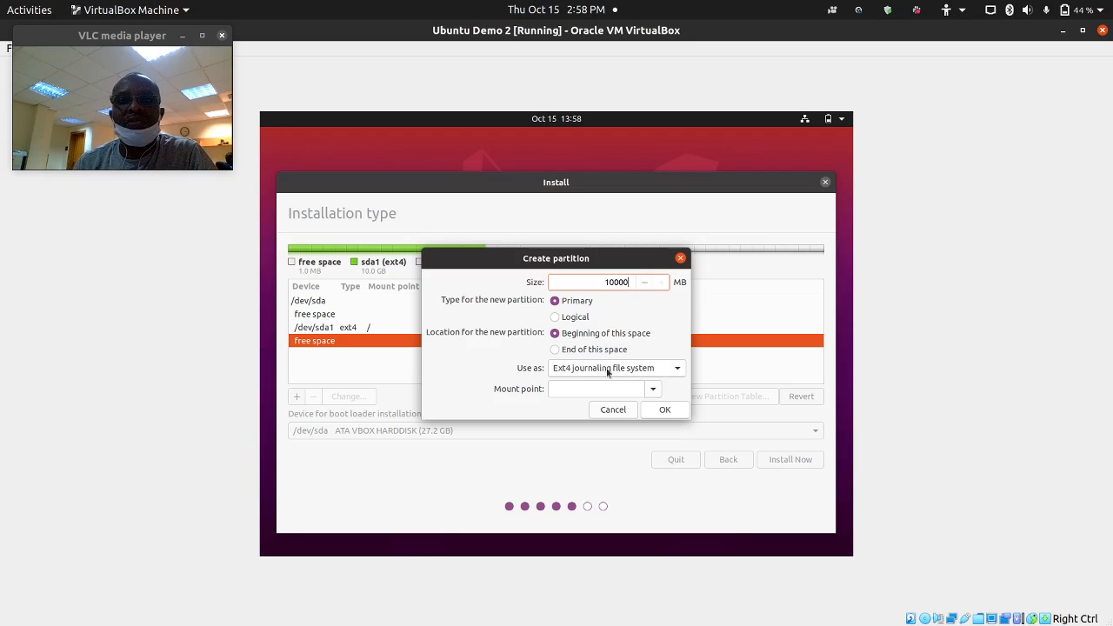
{"action": "left_click", "coordinate": [657, 391]}
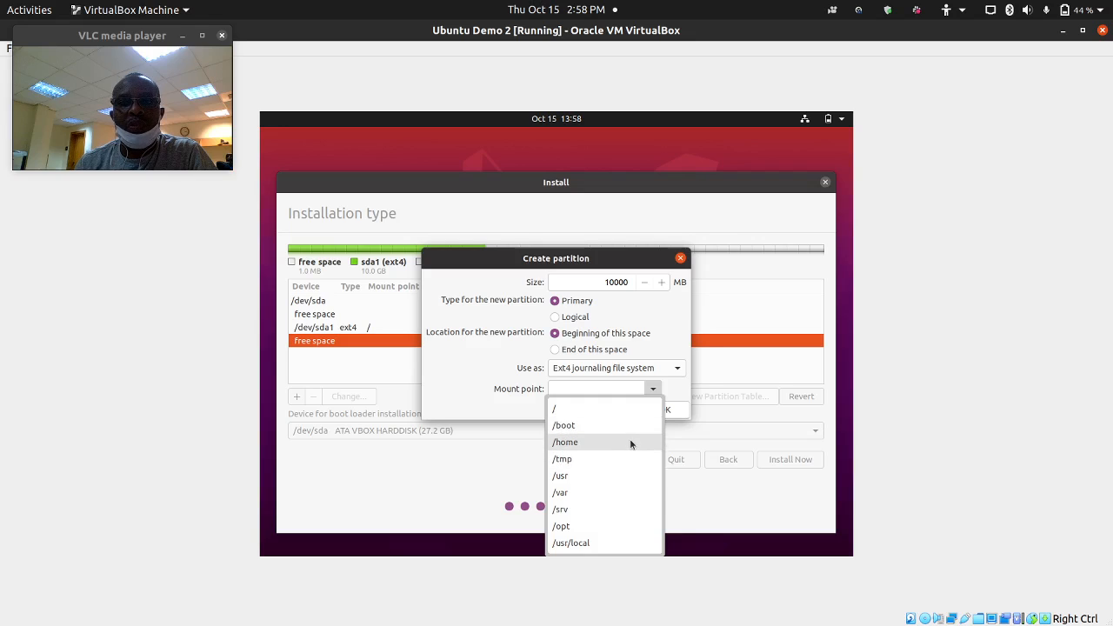
{"action": "left_click", "coordinate": [631, 441]}
{"action": "left_click", "coordinate": [661, 410]}
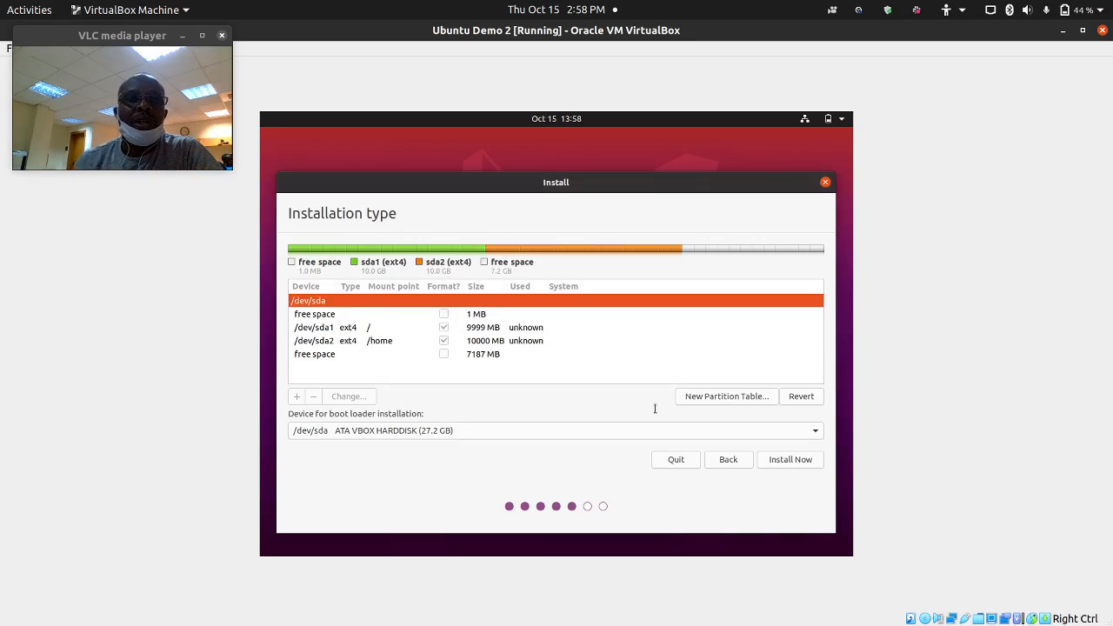
{"action": "left_click", "coordinate": [339, 352]}
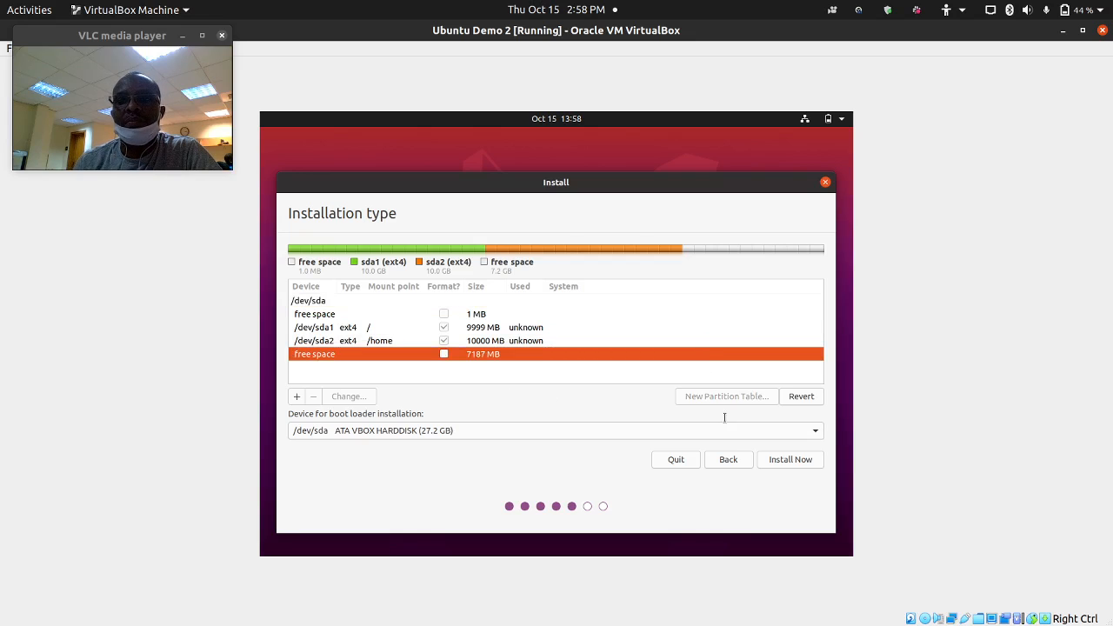
- Use the last 7187 MB for an Ext4 /var partition and start installing with this layout
{"action": "left_click", "coordinate": [296, 396]}
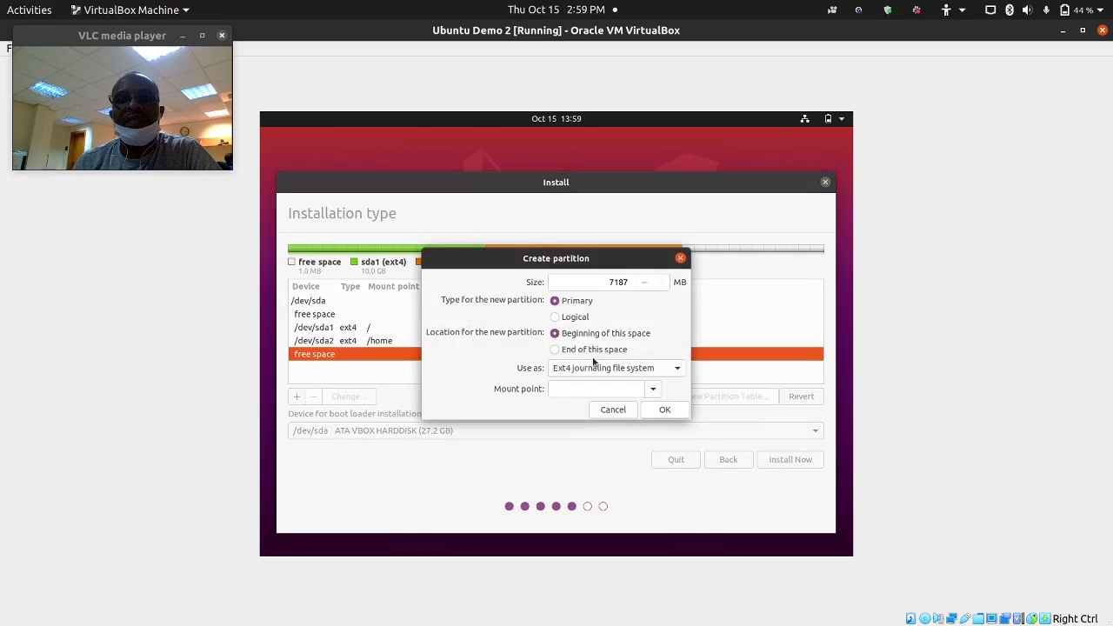
{"action": "left_click", "coordinate": [651, 388]}
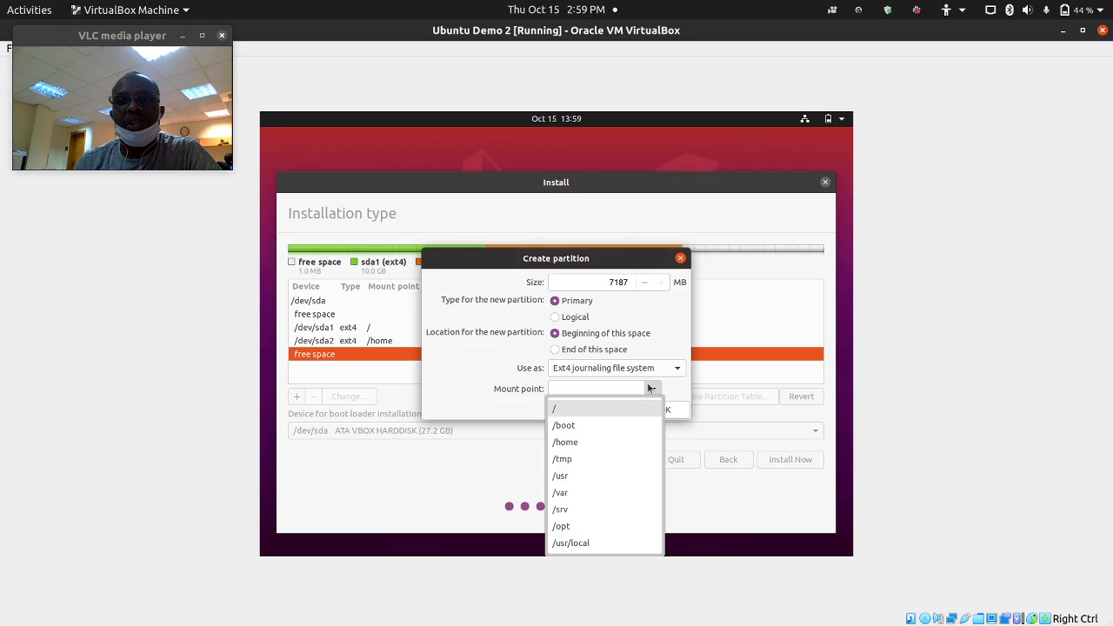
{"action": "left_click", "coordinate": [575, 493]}
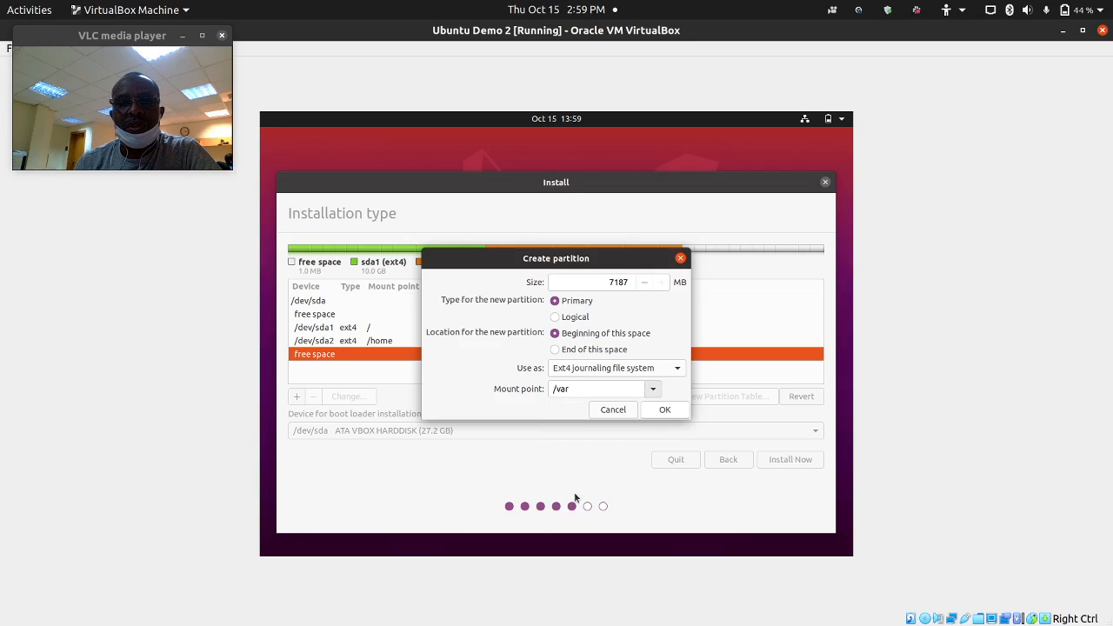
{"action": "left_click", "coordinate": [652, 410]}
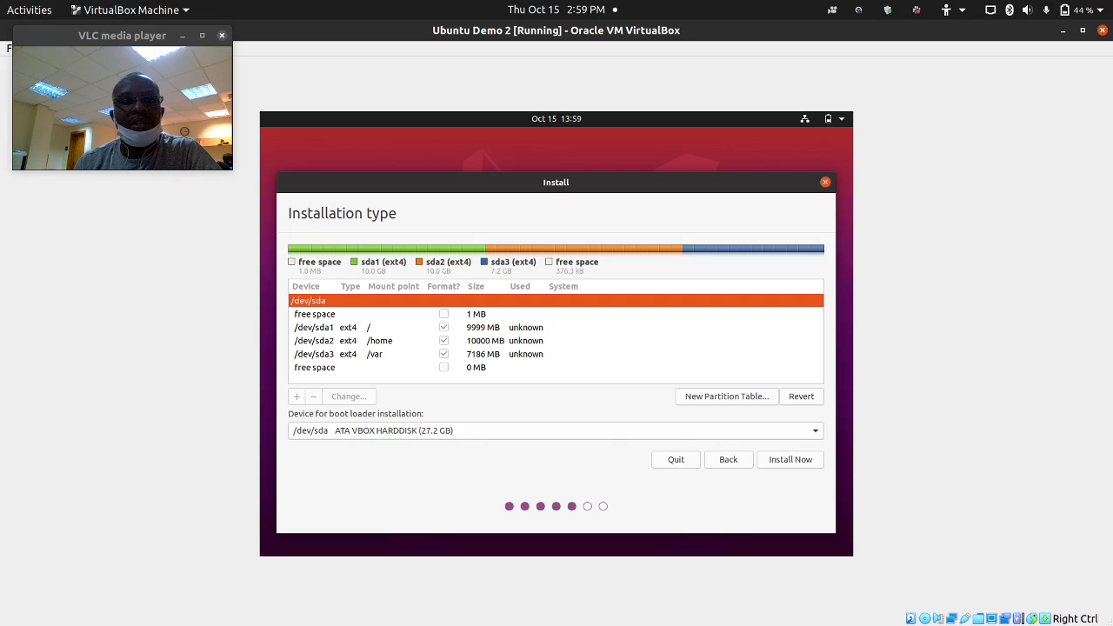
{"action": "left_click", "coordinate": [776, 462]}
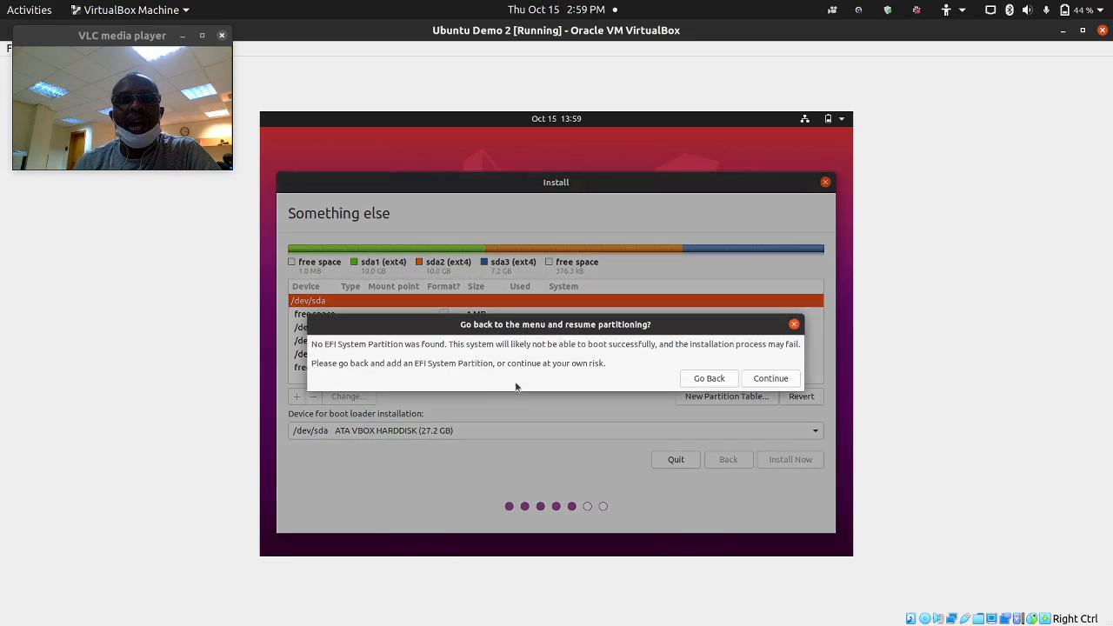
- Return to the partition layout and cancel closing the Ubuntu Demo 2 virtual machine
{"action": "left_click", "coordinate": [721, 381]}
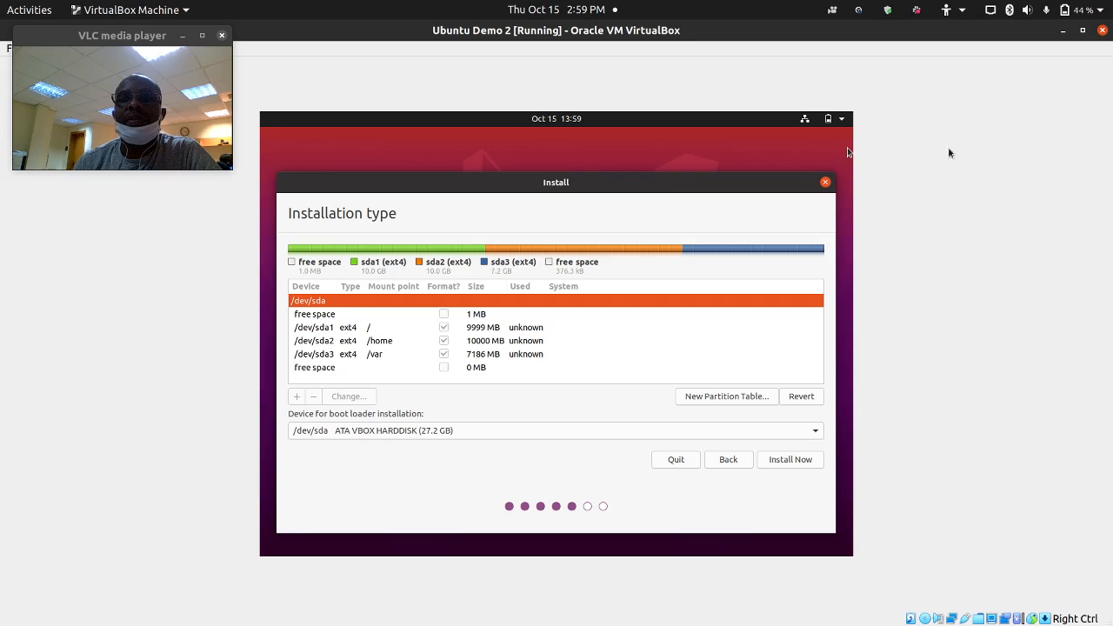
{"action": "left_click", "coordinate": [1102, 30]}
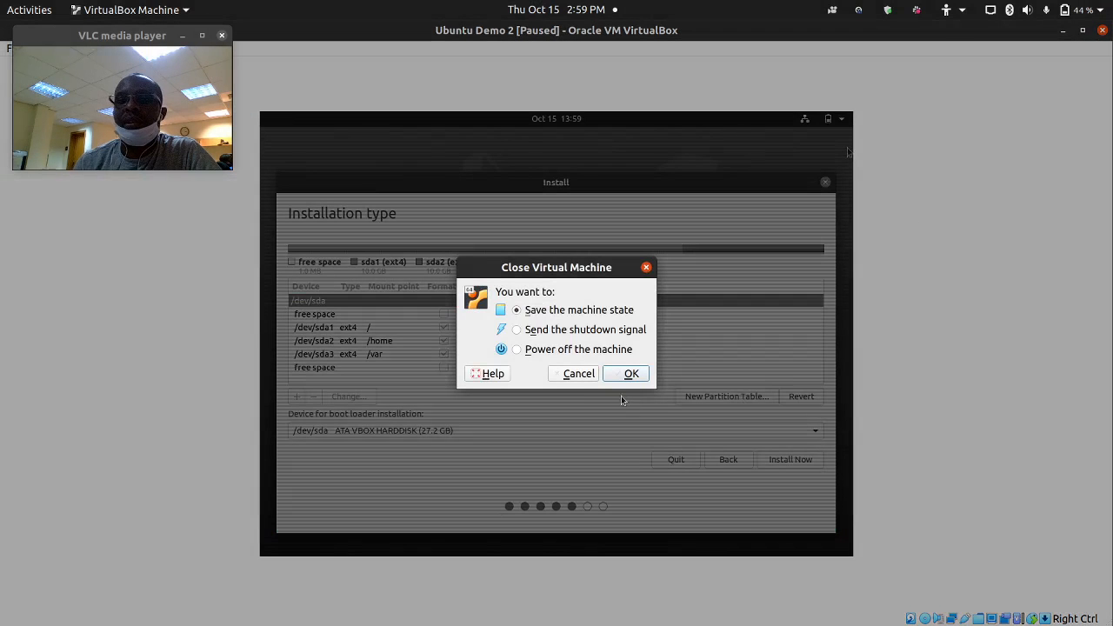
{"action": "left_click", "coordinate": [578, 374]}
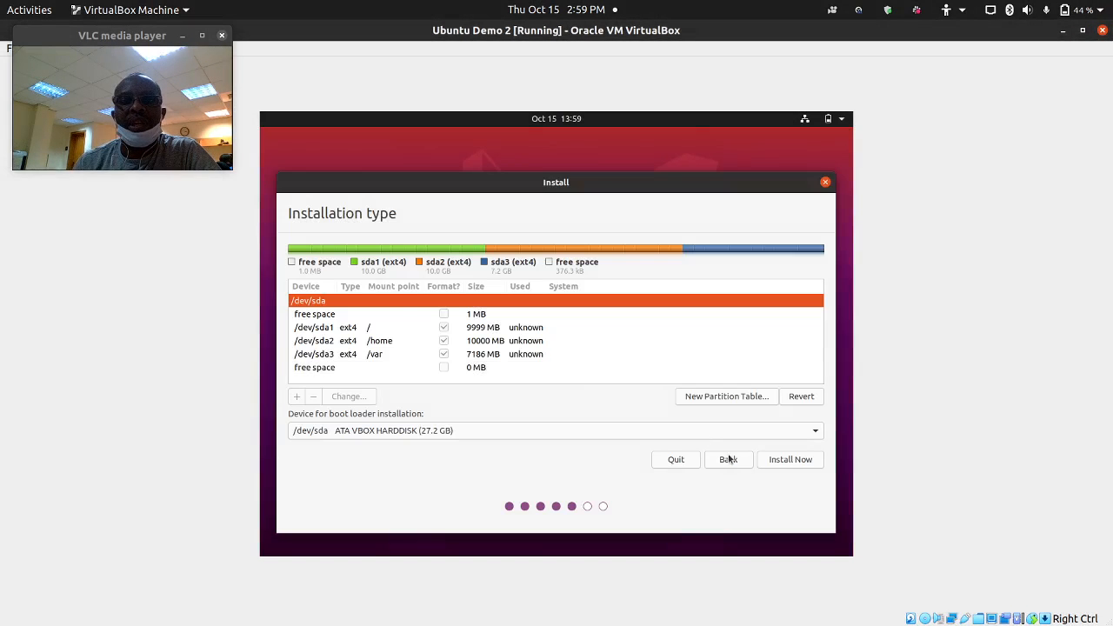
- Start the installation, accepting both EFI warnings and writing the three ext4 partitions to disk
{"action": "left_click", "coordinate": [789, 459]}
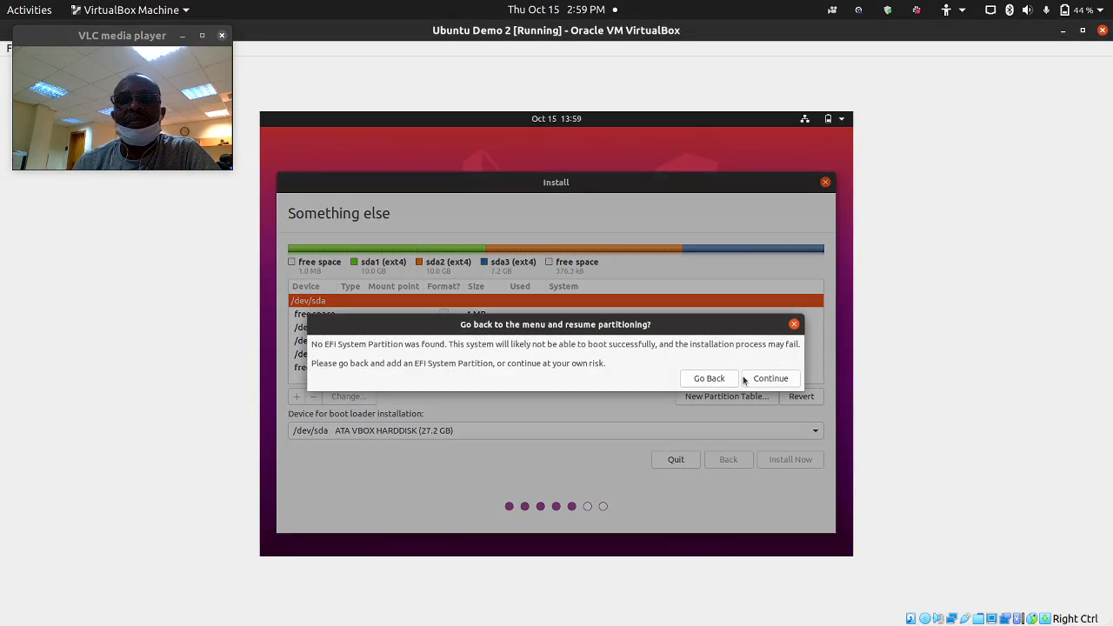
{"action": "left_click", "coordinate": [766, 379]}
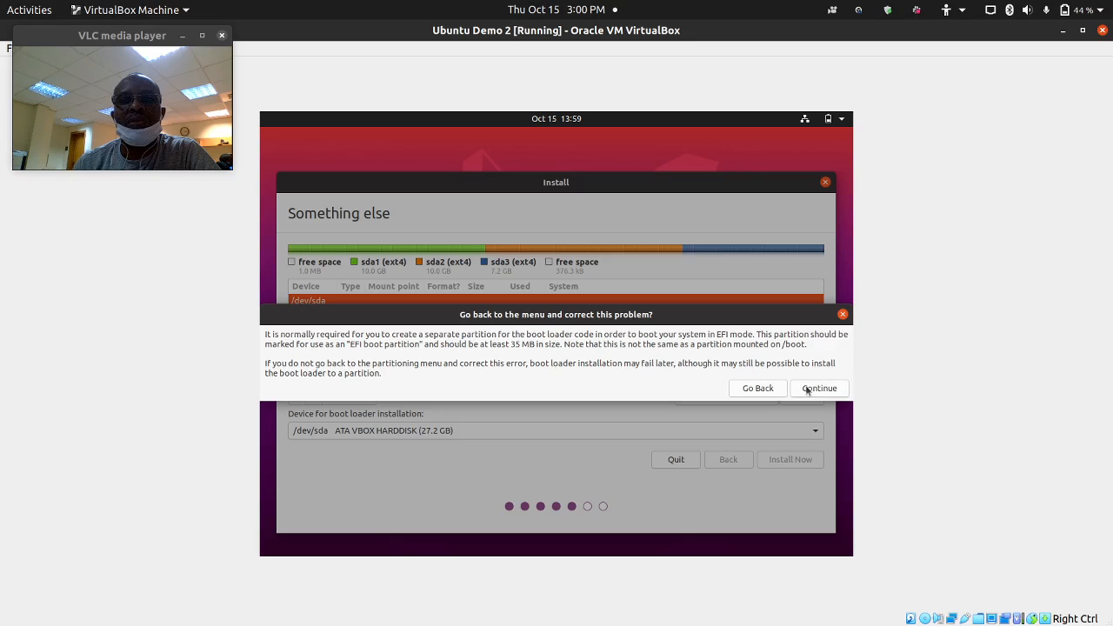
{"action": "left_click", "coordinate": [811, 388]}
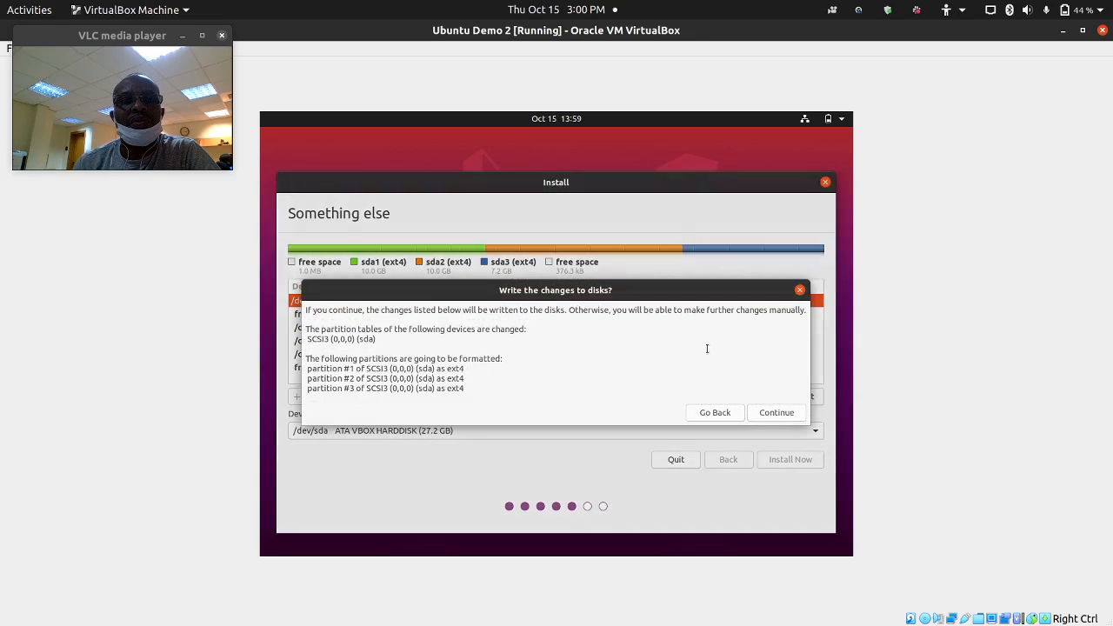
{"action": "left_click", "coordinate": [776, 413]}
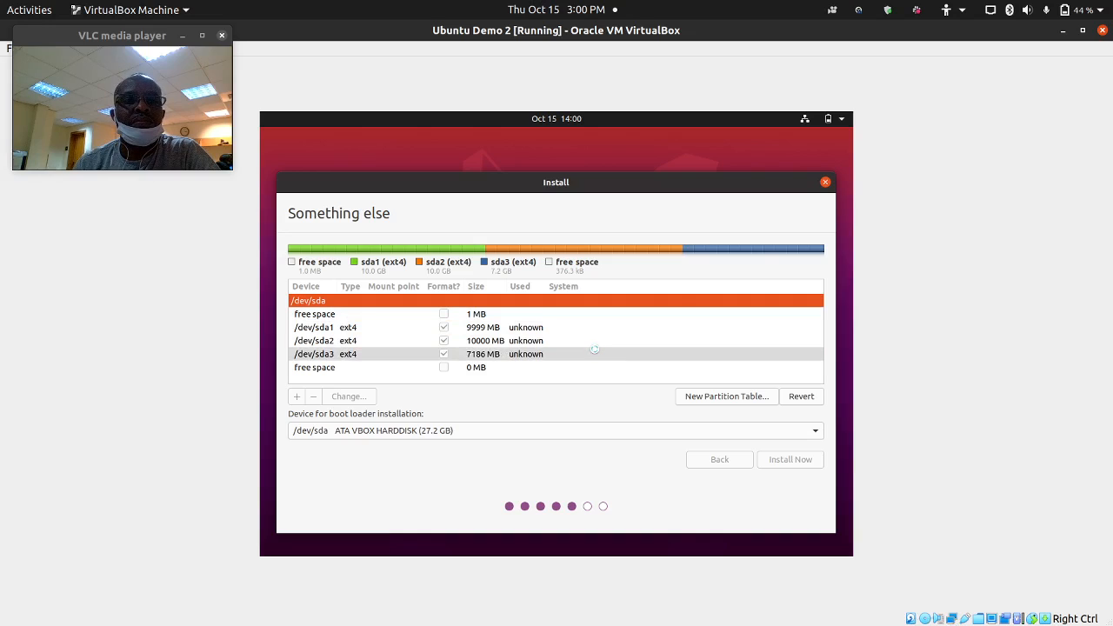
- Replace the Lagos location with Aba and continue to account setup
{"action": "left_click_drag", "start_coordinate": [372, 435], "coordinate": [274, 436]}
{"action": "type", "text": "Aba"}
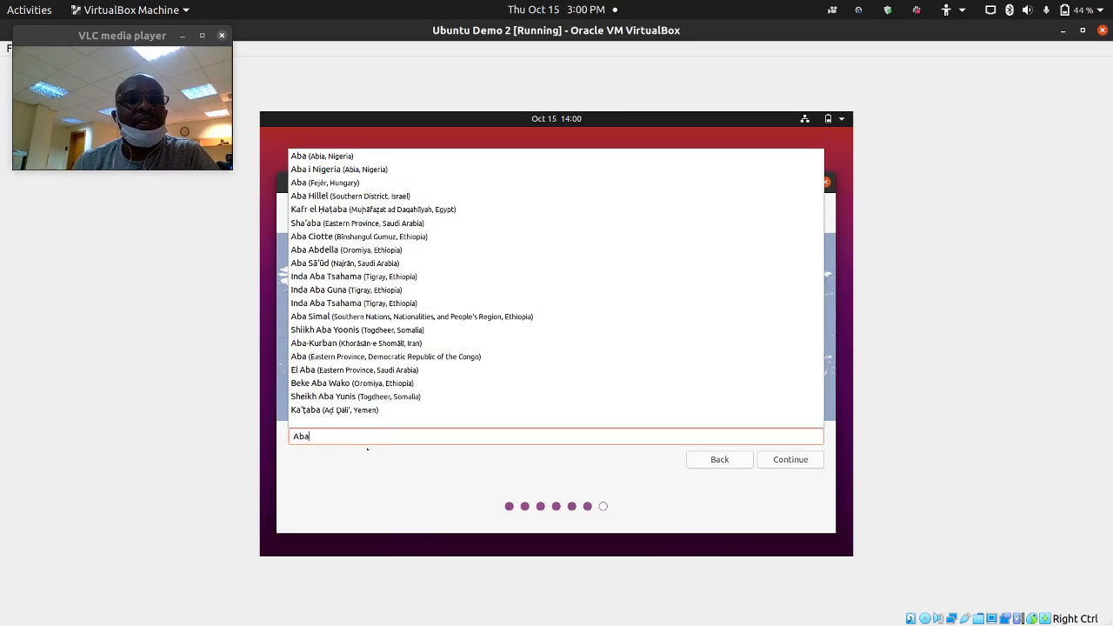
{"action": "left_click", "coordinate": [368, 482]}
{"action": "left_click", "coordinate": [775, 462]}
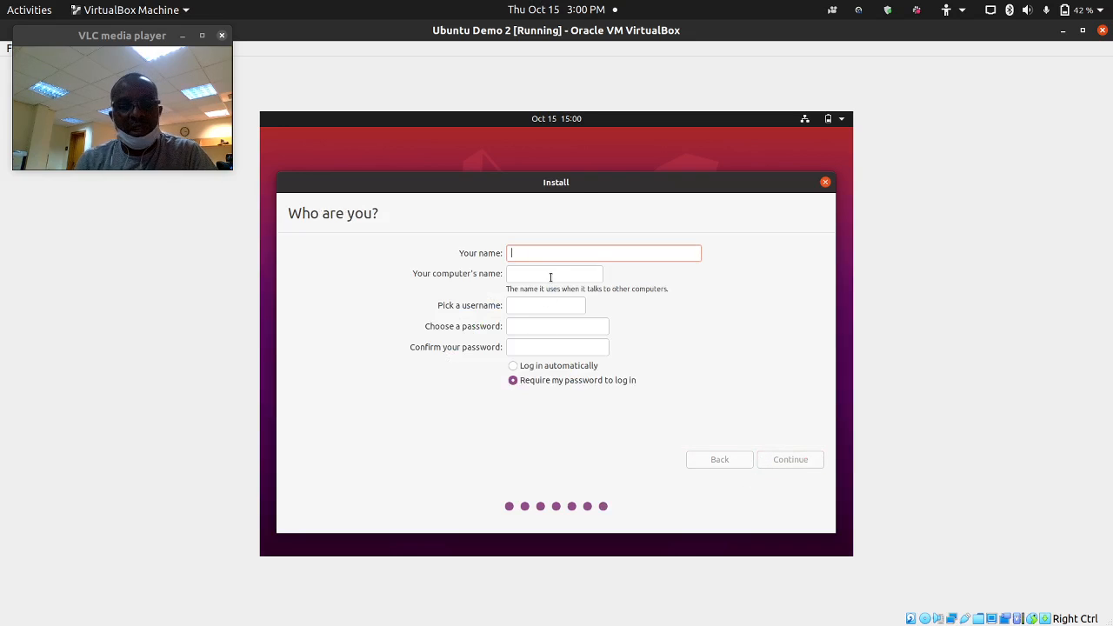
- Enter the user's name and password, confirm the password, and start installing
{"action": "type", "text": "georg"}
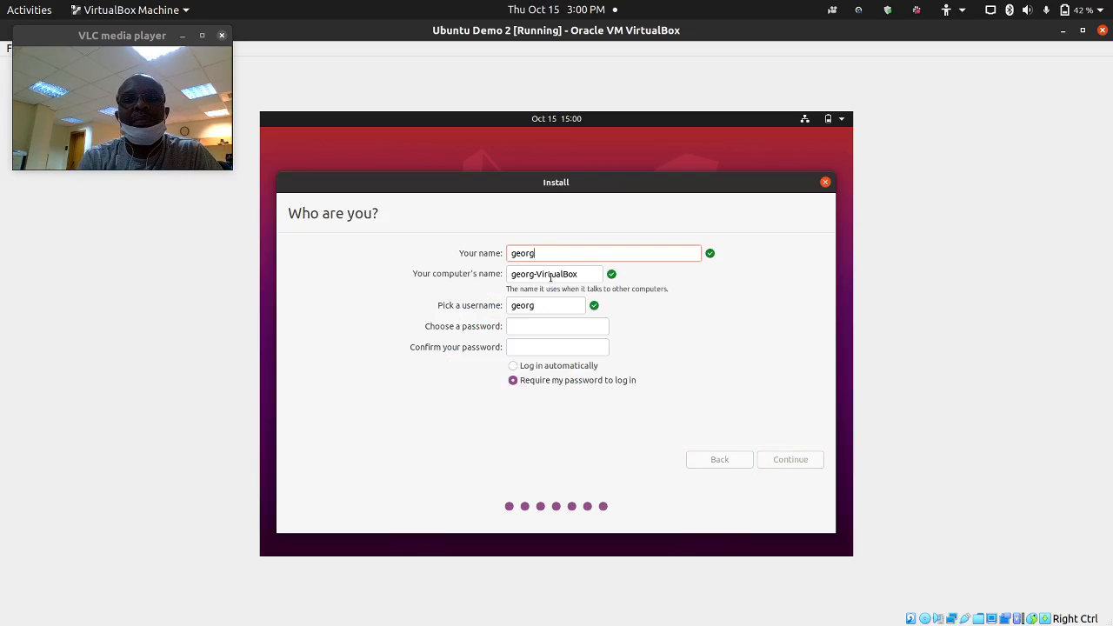
{"action": "type", "text": "e"}
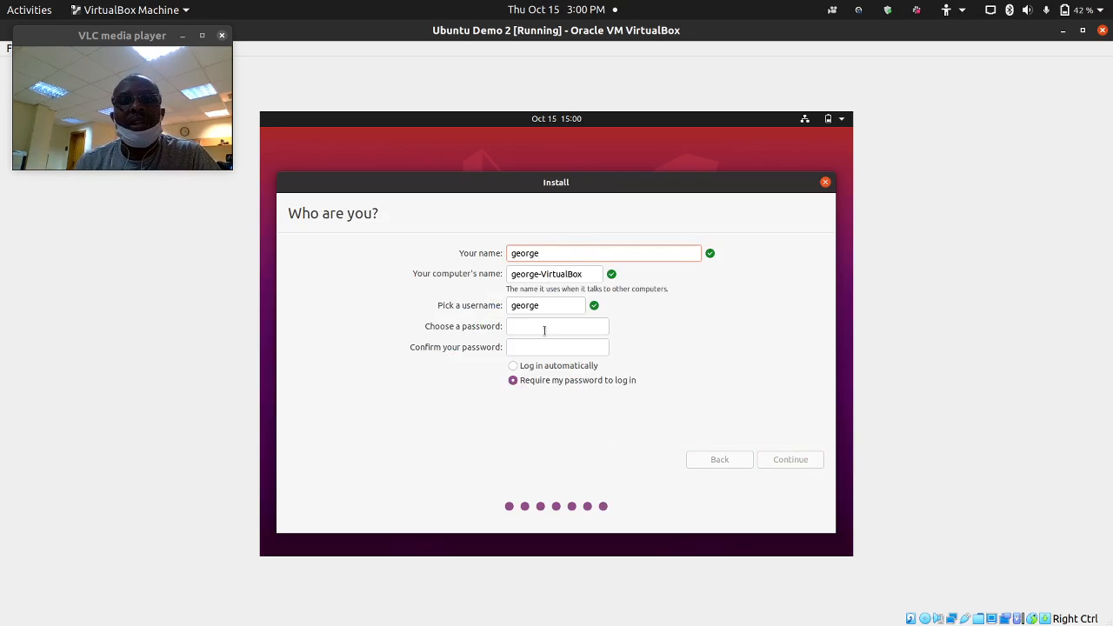
{"action": "left_click", "coordinate": [545, 328]}
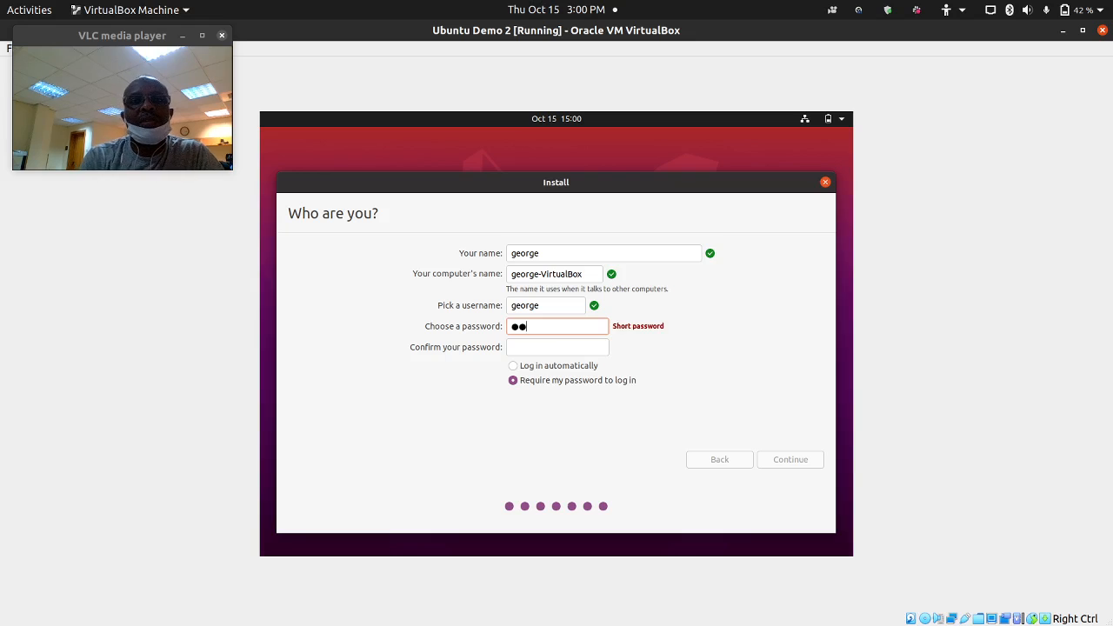
{"action": "key", "text": "Tab"}
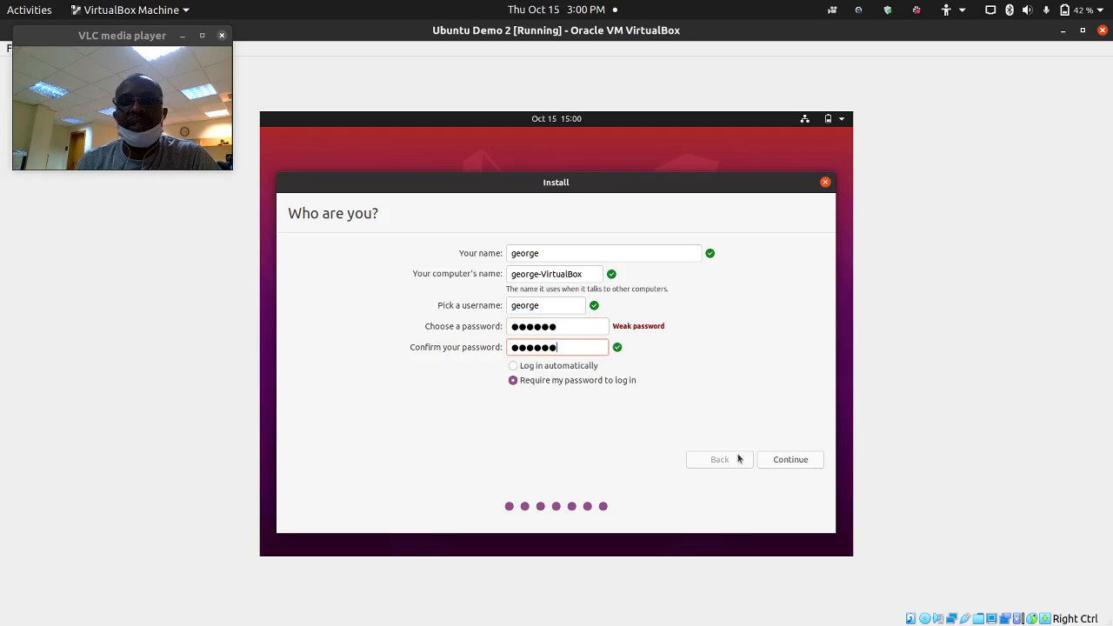
{"action": "left_click", "coordinate": [781, 461]}
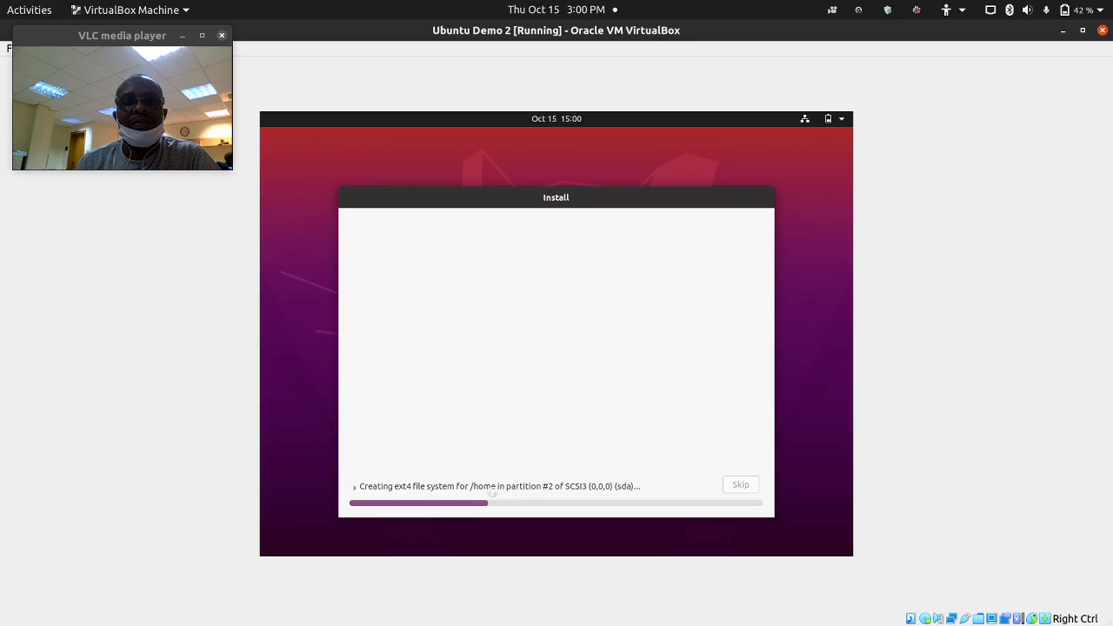
- Power off Ubuntu Demo 2 from the VM window's close dialog
{"action": "left_click", "coordinate": [1103, 31]}
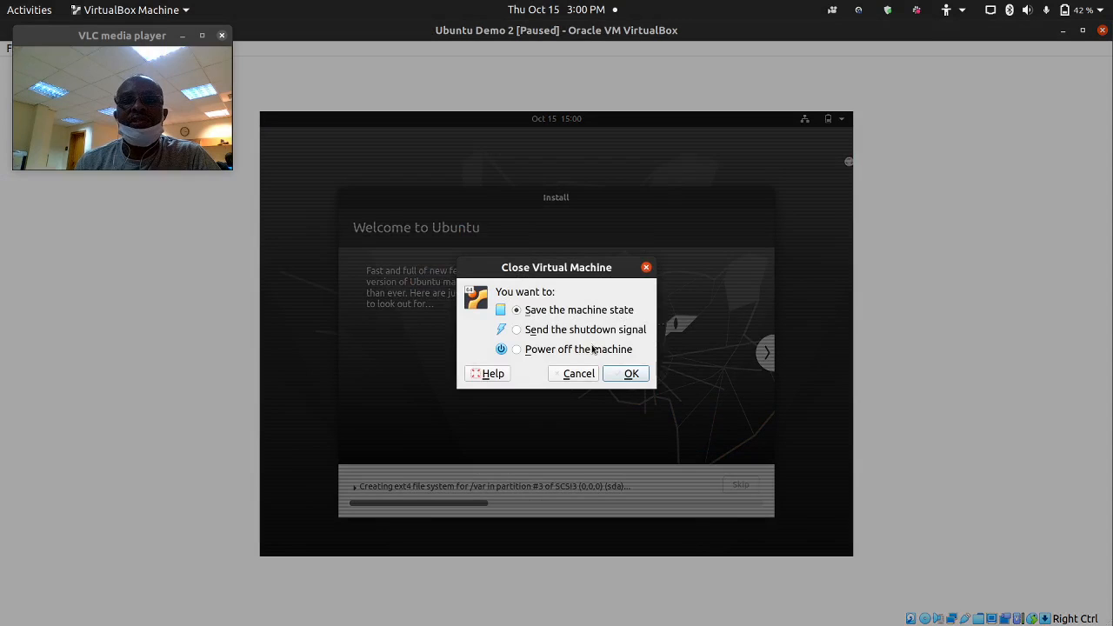
{"action": "left_click", "coordinate": [593, 349]}
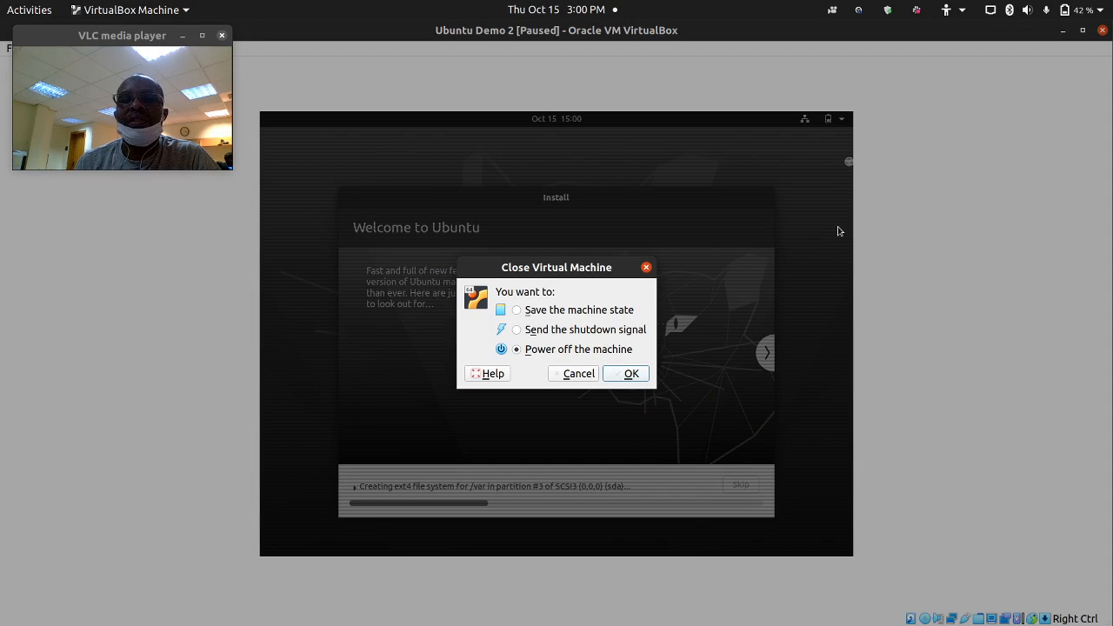
{"action": "key", "text": "Escape"}
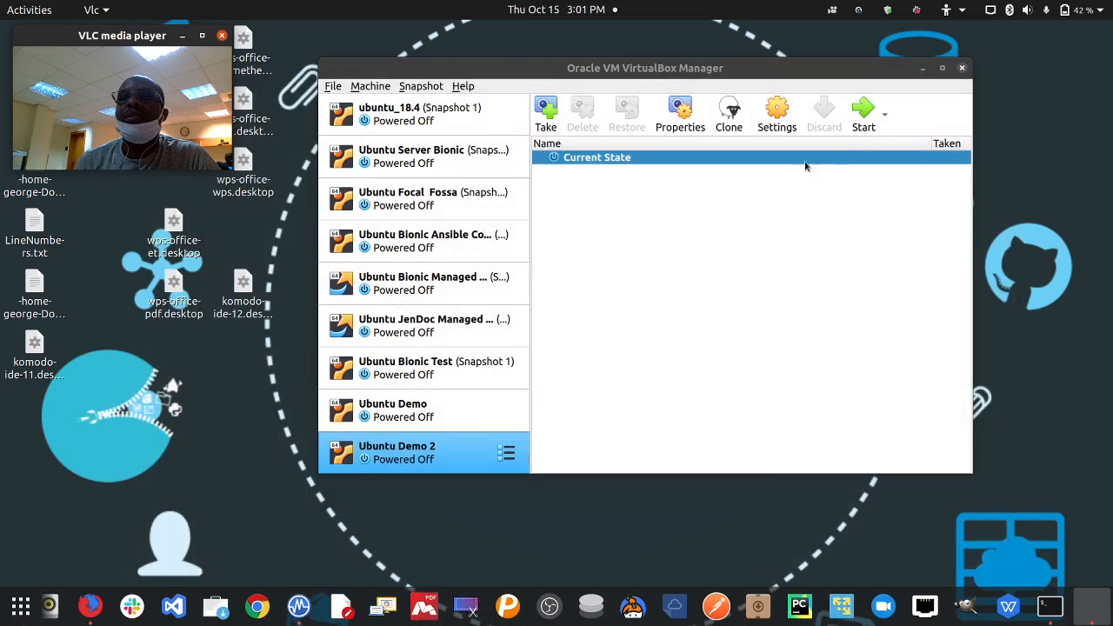
- Remove Ubuntu Demo 2 with all its files, then start Ubuntu Demo and minimize the Manager
{"action": "right_click", "coordinate": [447, 454]}
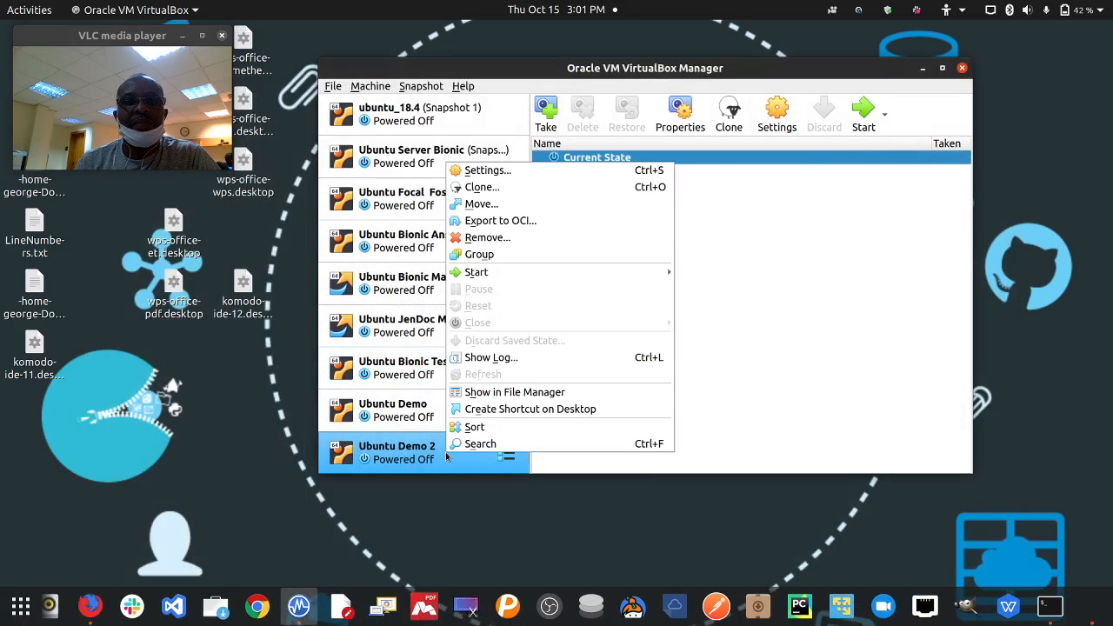
{"action": "left_click", "coordinate": [513, 246]}
{"action": "left_click", "coordinate": [705, 339]}
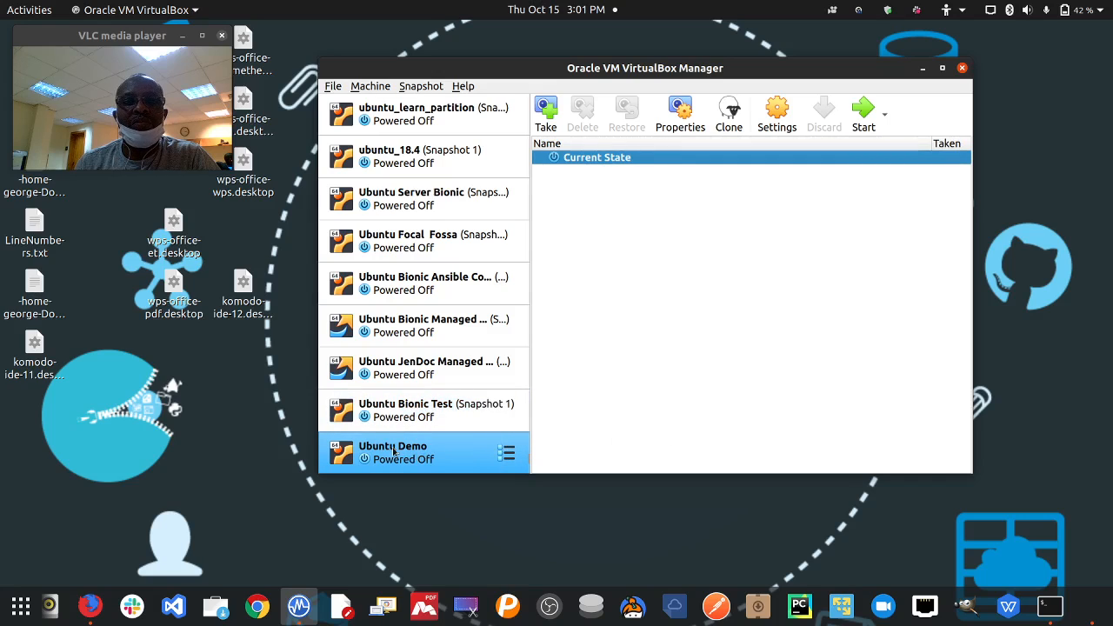
{"action": "left_click", "coordinate": [854, 121]}
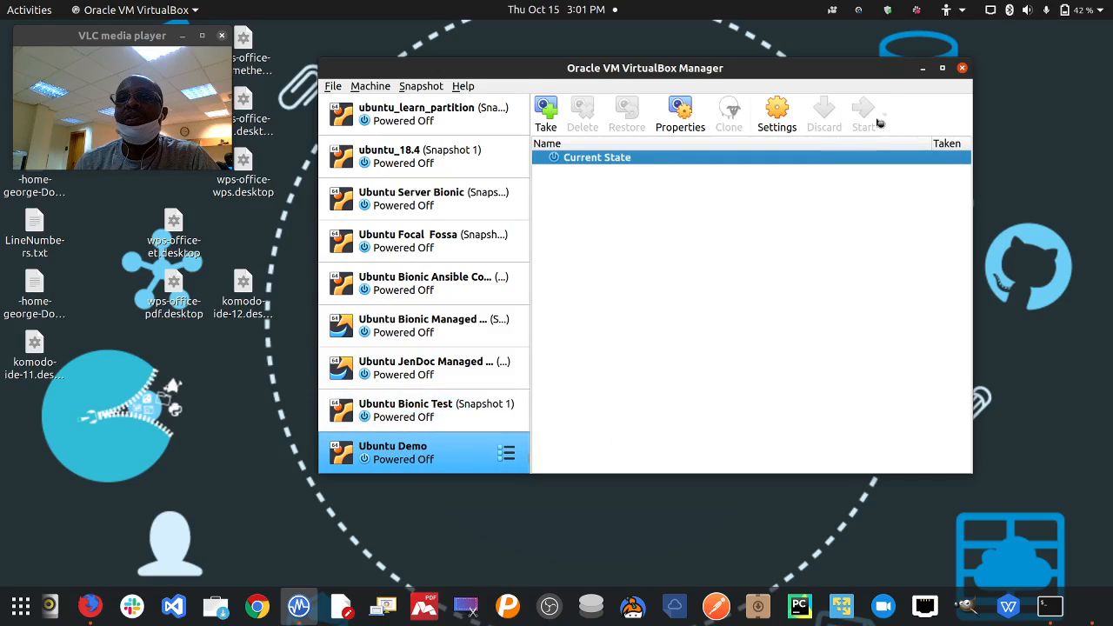
{"action": "left_click", "coordinate": [923, 70]}
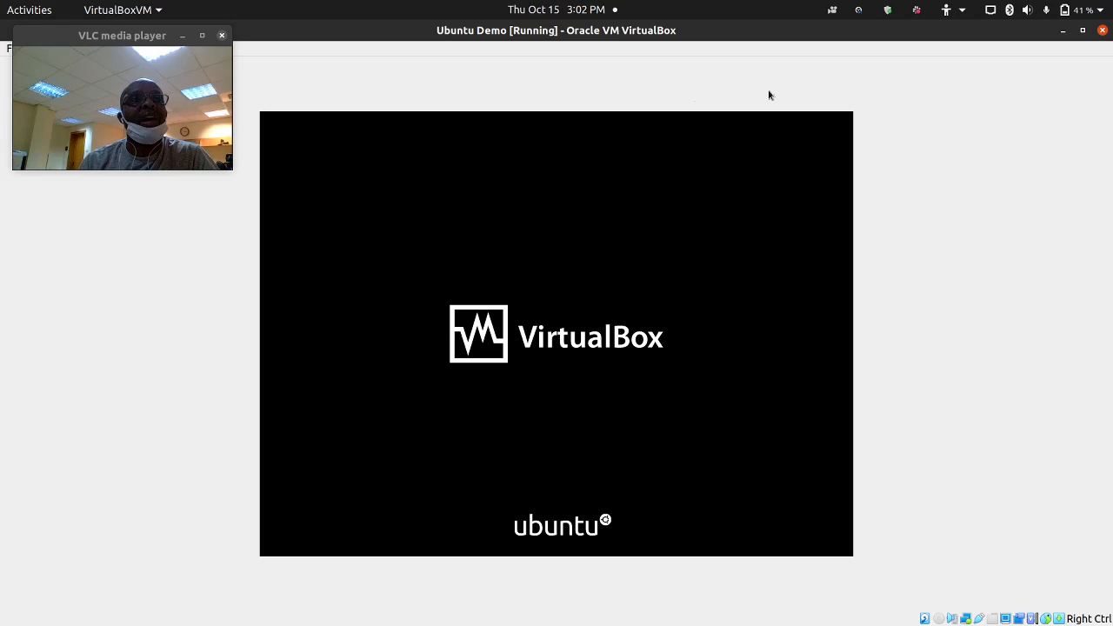
- Drag within the Ubuntu Demo VM window while it boots to the VirtualBox/Ubuntu splash screen
{"action": "left_click_drag", "start_coordinate": [87, 40], "coordinate": [112, 200]}
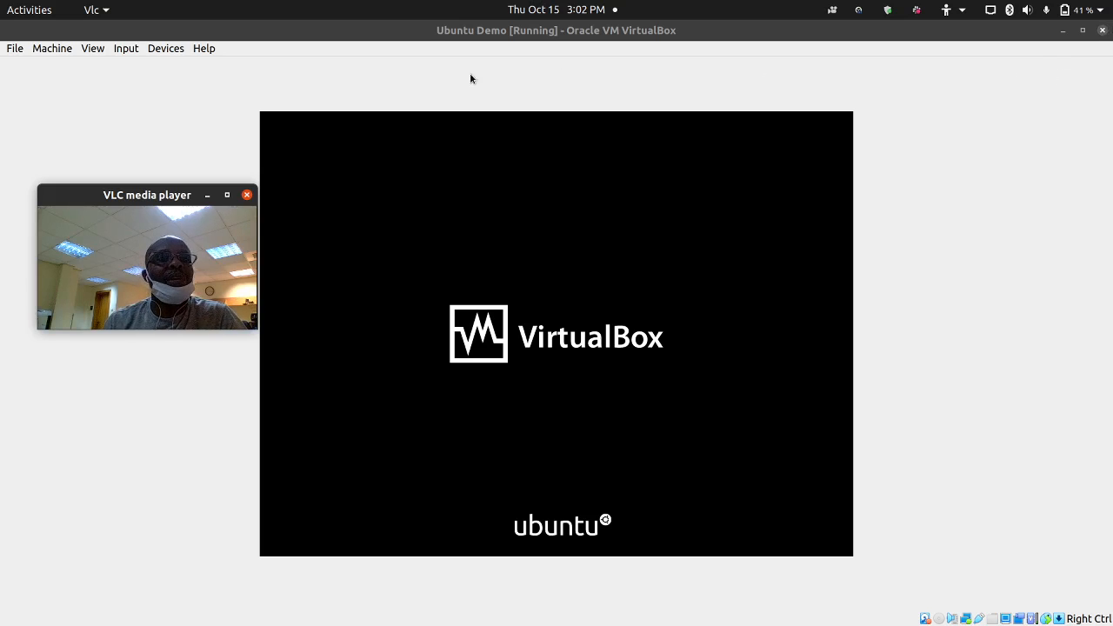
{"action": "left_click_drag", "start_coordinate": [172, 193], "coordinate": [157, 106]}
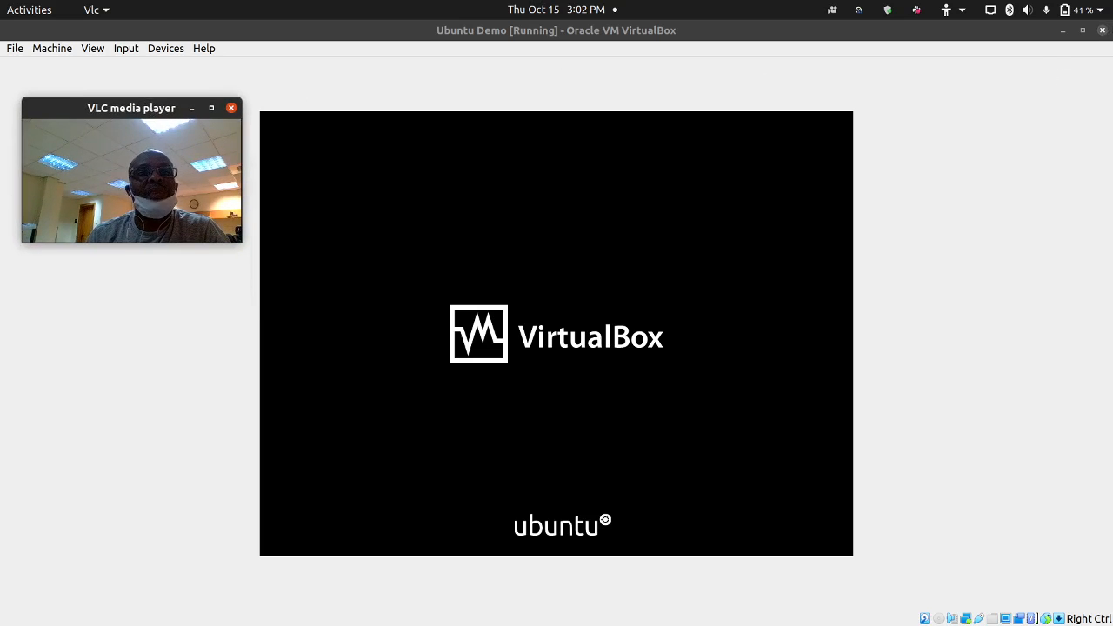
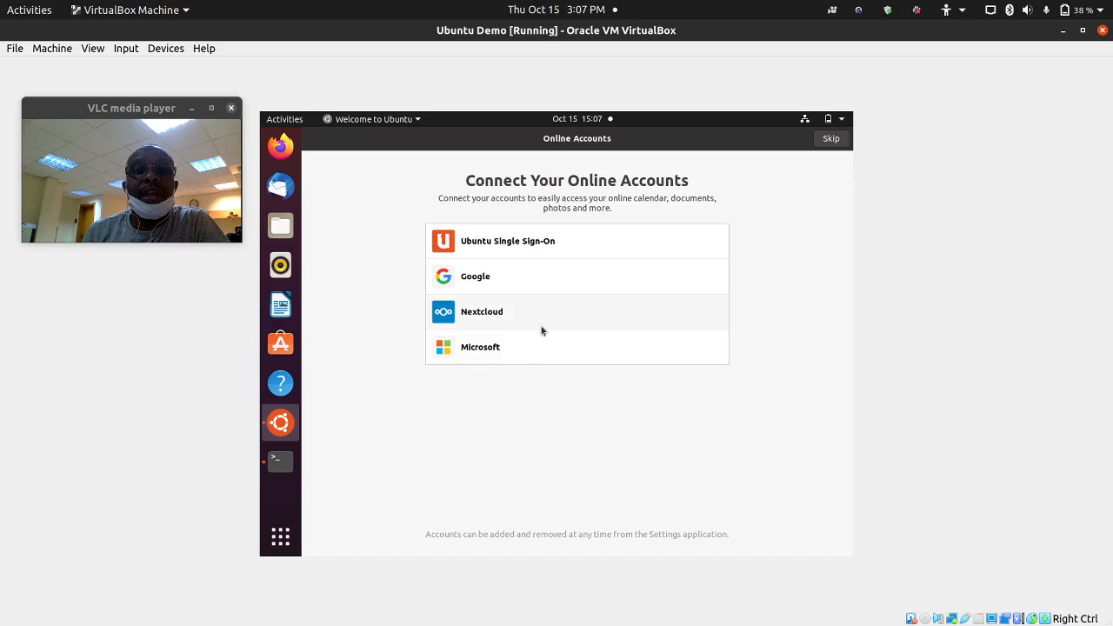
- Skip Online Accounts, pass the Livepatch and Help improve Ubuntu pages, then open a terminal with Ctrl+Alt+T
{"action": "left_click", "coordinate": [835, 140]}
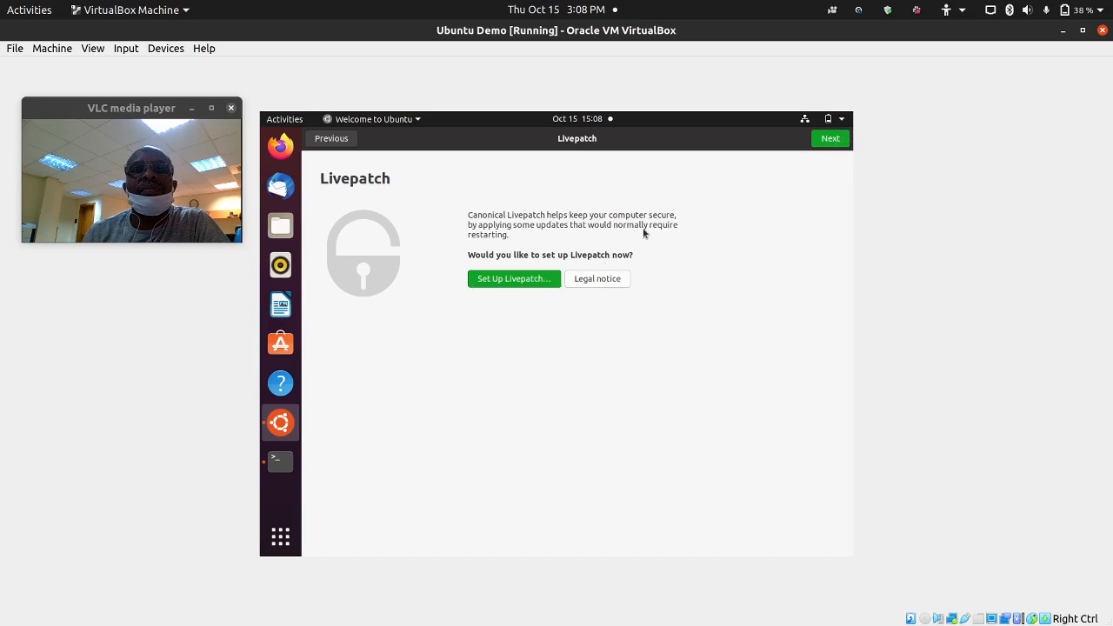
{"action": "left_click", "coordinate": [824, 145]}
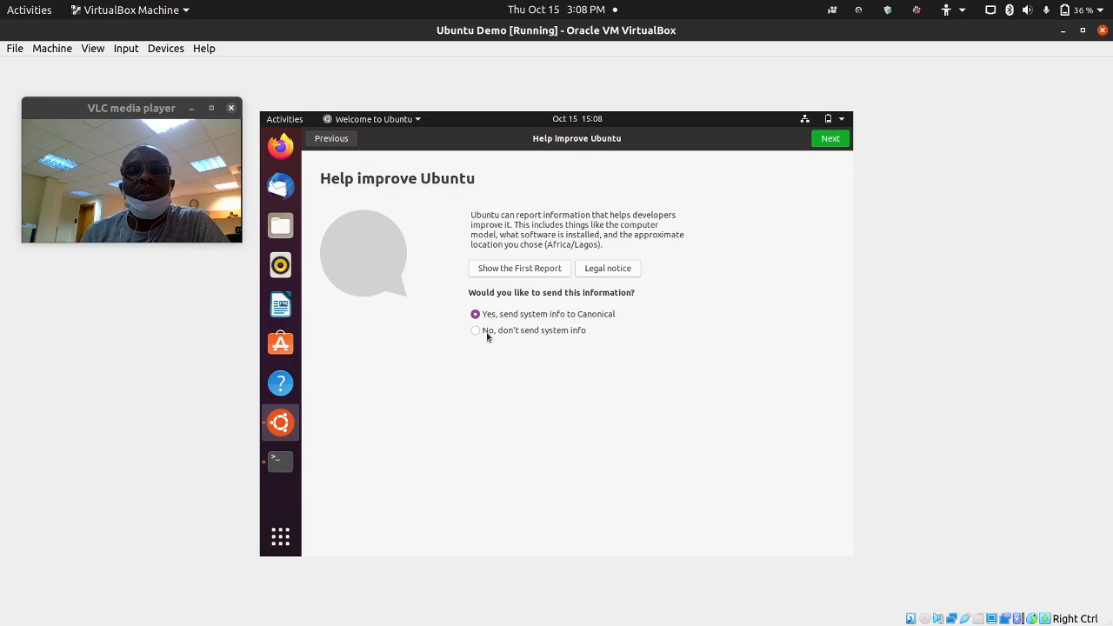
{"action": "left_click", "coordinate": [831, 138]}
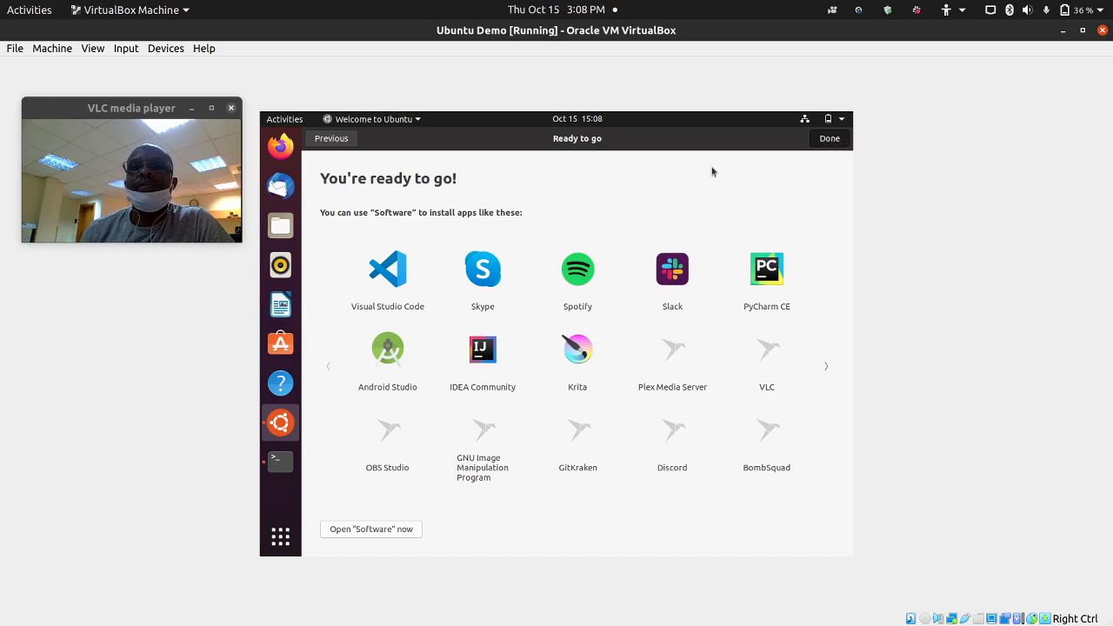
{"action": "key", "text": "ctrl+alt+t"}
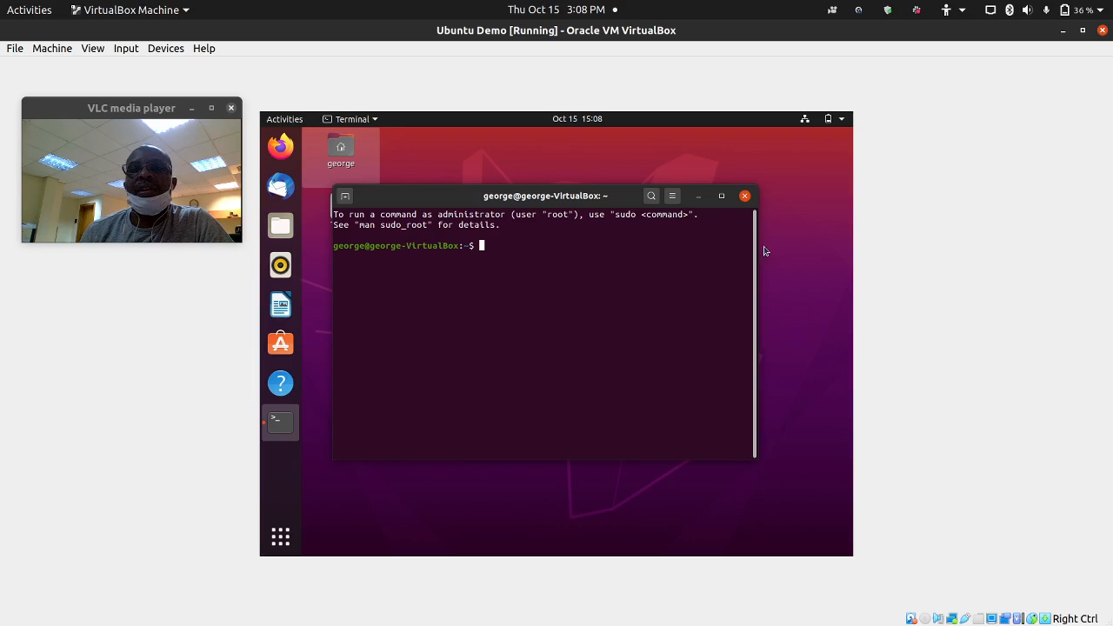
- Widen the Ubuntu terminal window and move it lower on the guest desktop
{"action": "left_click_drag", "start_coordinate": [762, 249], "coordinate": [840, 248]}
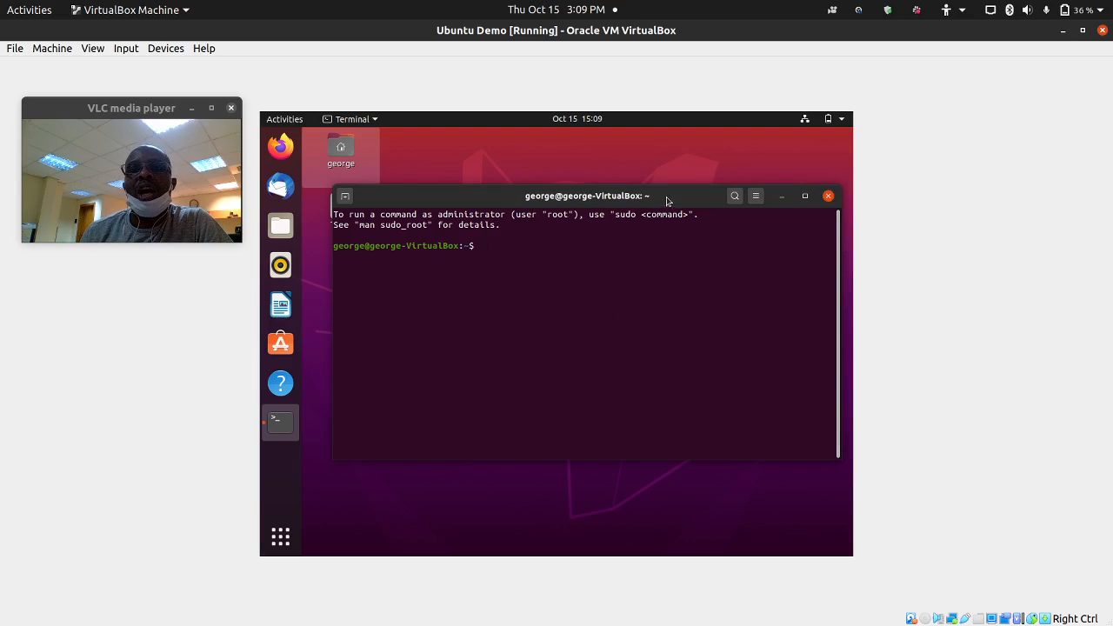
{"action": "left_click_drag", "start_coordinate": [667, 198], "coordinate": [662, 225]}
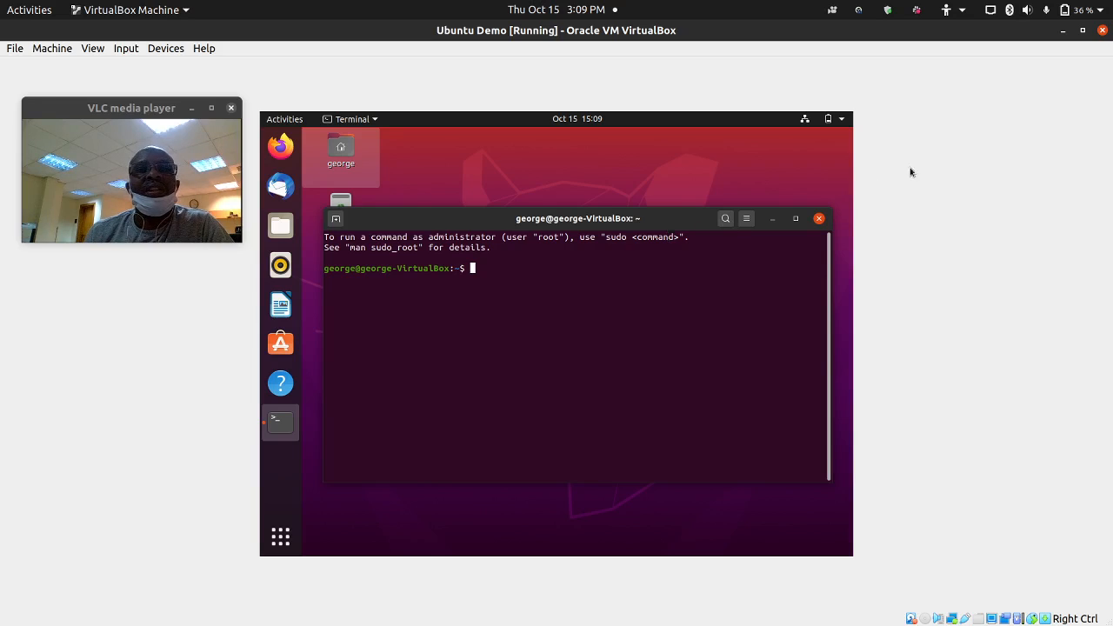
{"action": "mouse_move", "coordinate": [425, 609]}
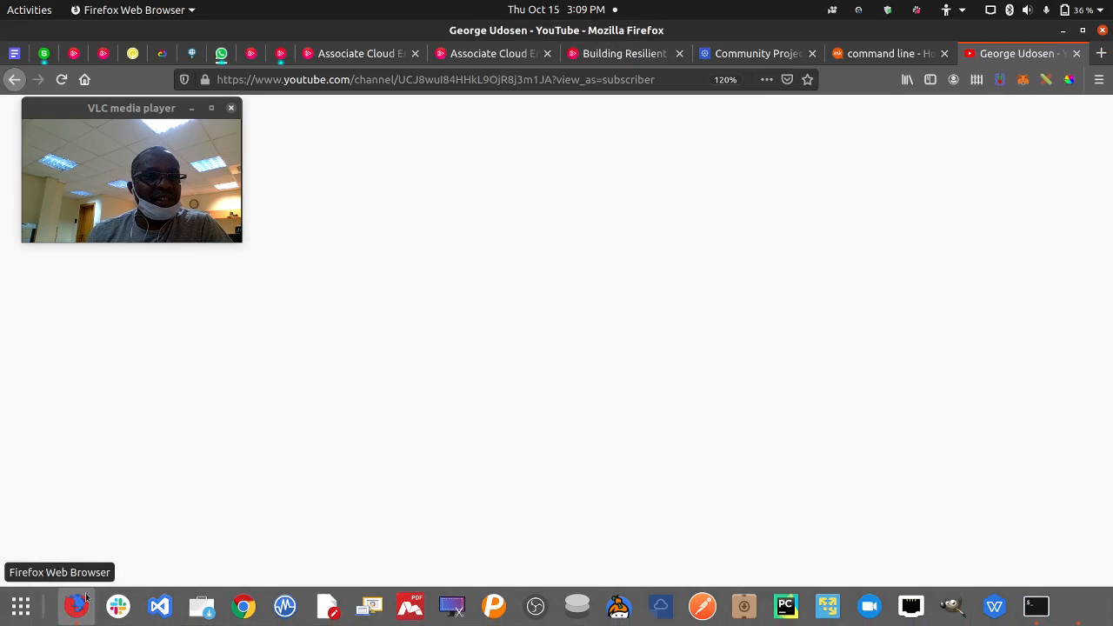
- Bring Firefox forward, open a new blank tab, then minimize Firefox to reveal the VM
{"action": "left_click", "coordinate": [63, 608]}
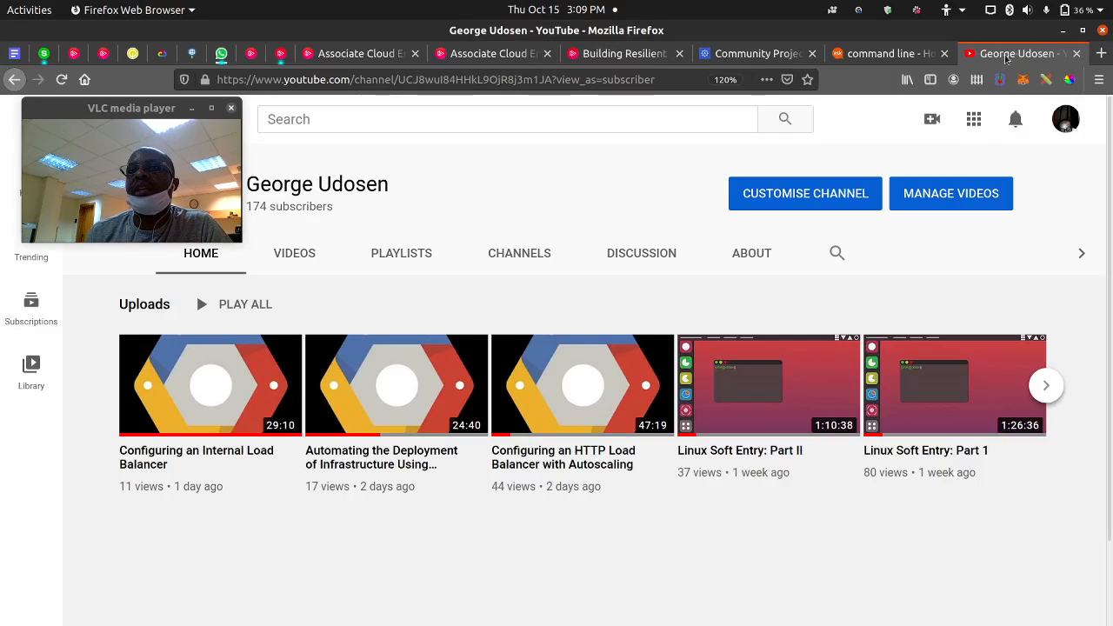
{"action": "left_click", "coordinate": [1100, 53]}
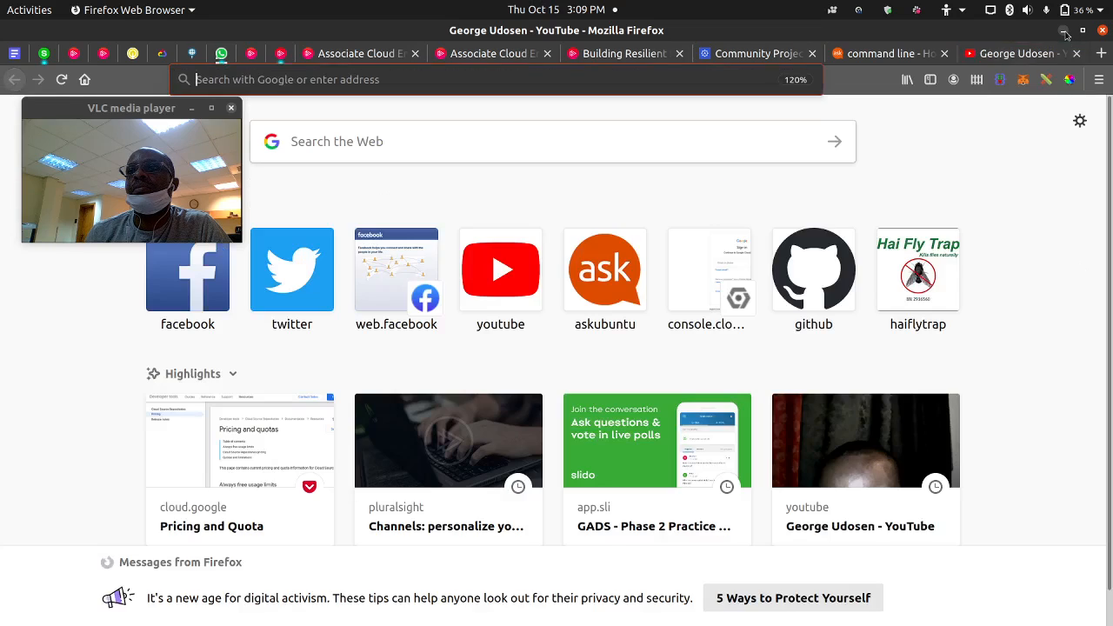
{"action": "left_click", "coordinate": [346, 81]}
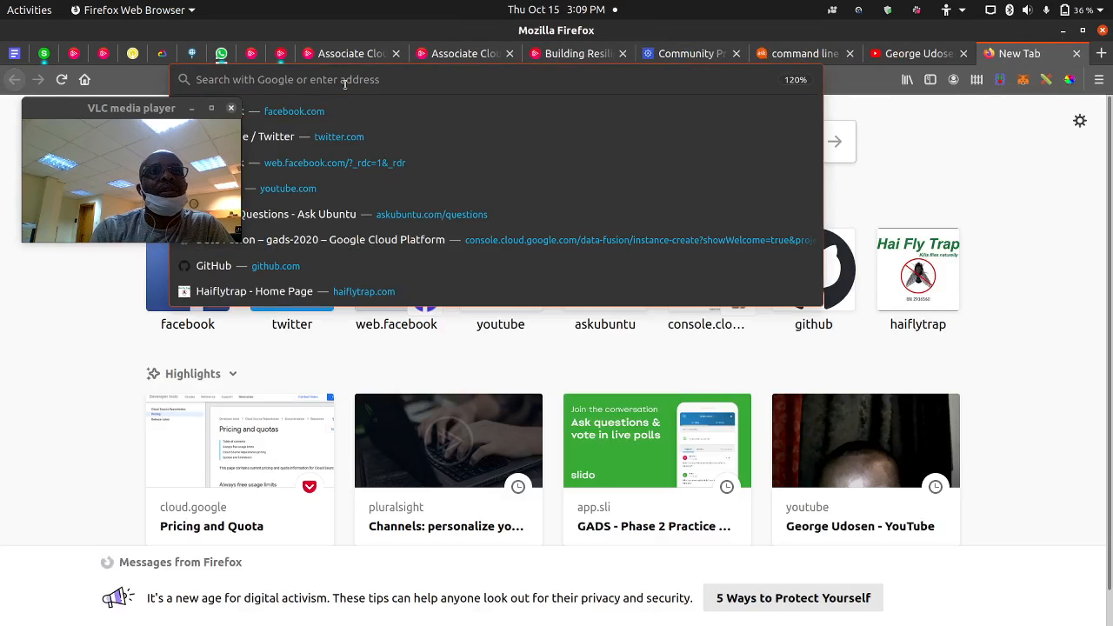
{"action": "key", "text": "Escape"}
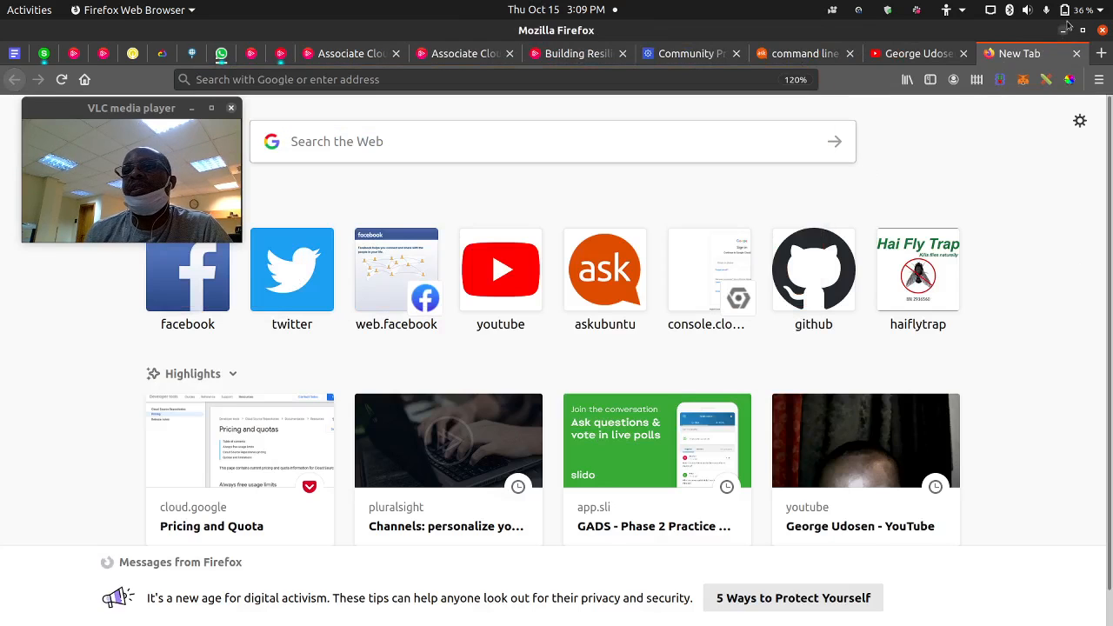
{"action": "left_click", "coordinate": [1064, 32]}
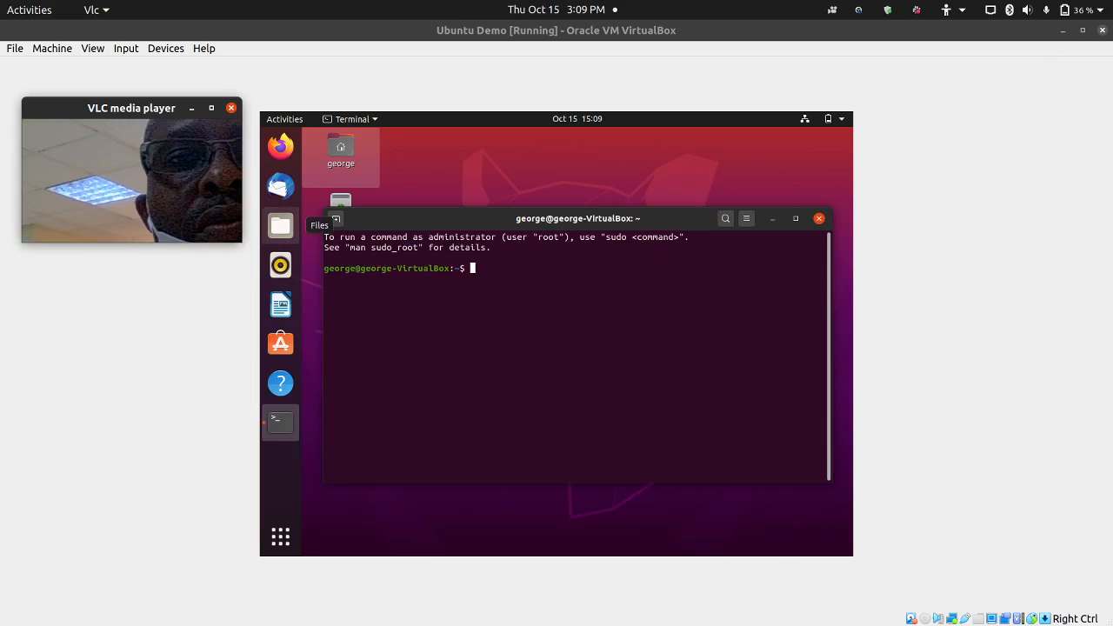
- Replace the webcam viewer with a new VLC webcam window shrunk to a small size
{"action": "key", "text": "alt+F4"}
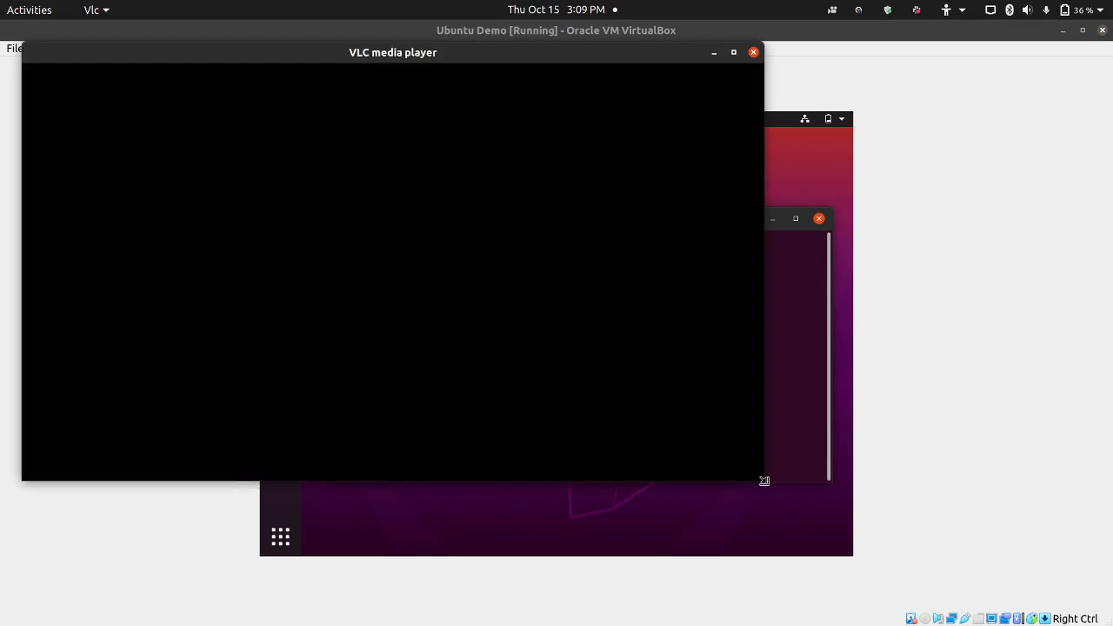
{"action": "left_click_drag", "start_coordinate": [763, 480], "coordinate": [251, 201]}
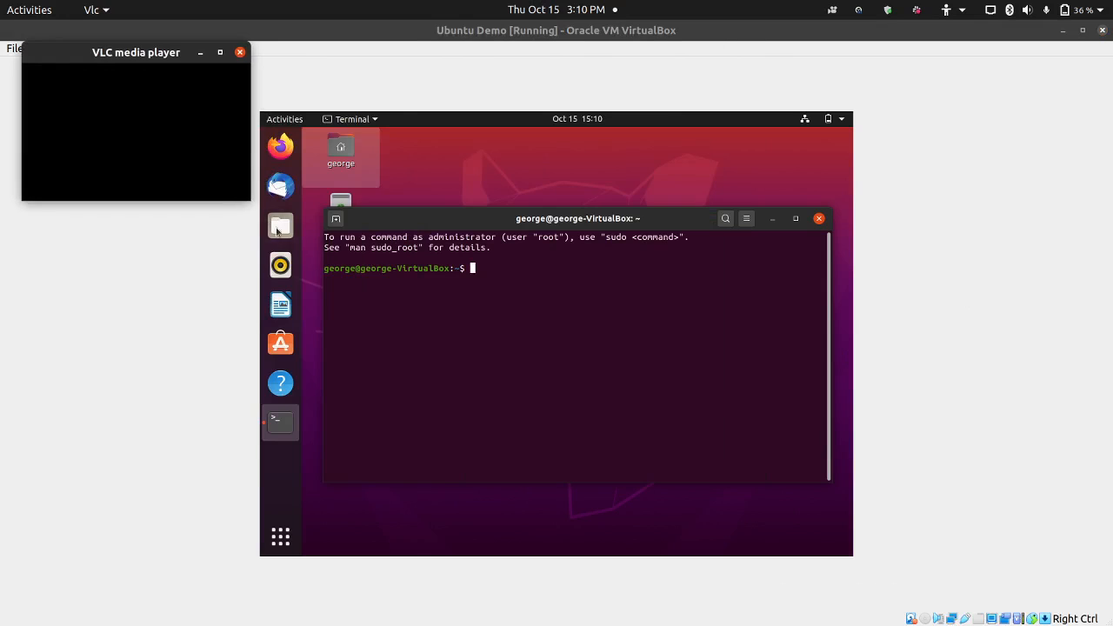
{"action": "left_click", "coordinate": [595, 334]}
{"action": "mouse_move", "coordinate": [1096, 620]}
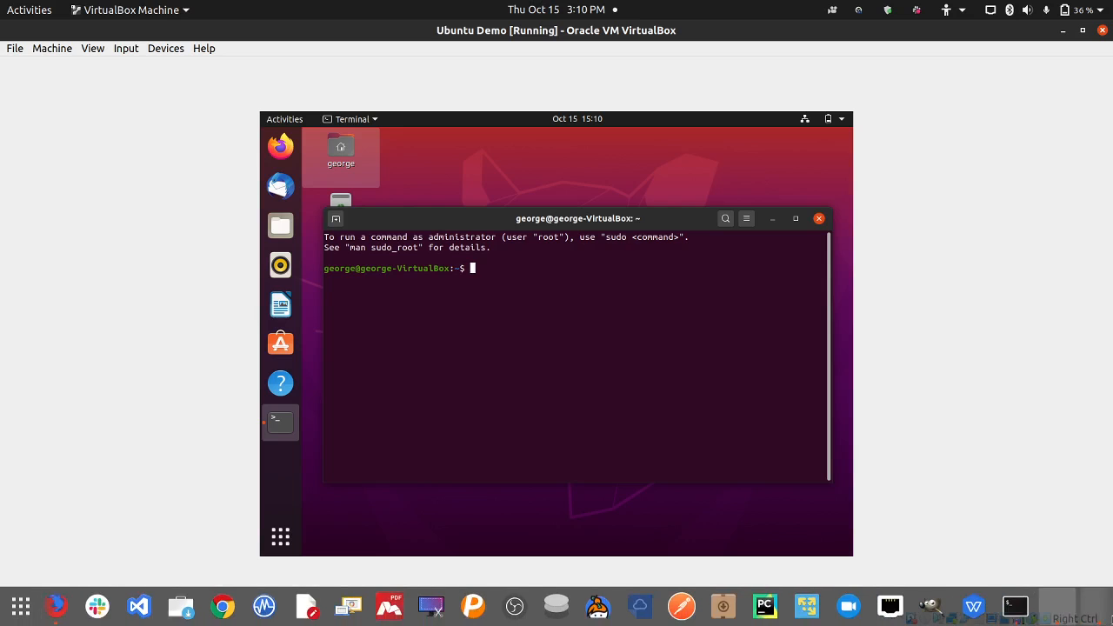
{"action": "left_click", "coordinate": [1075, 603]}
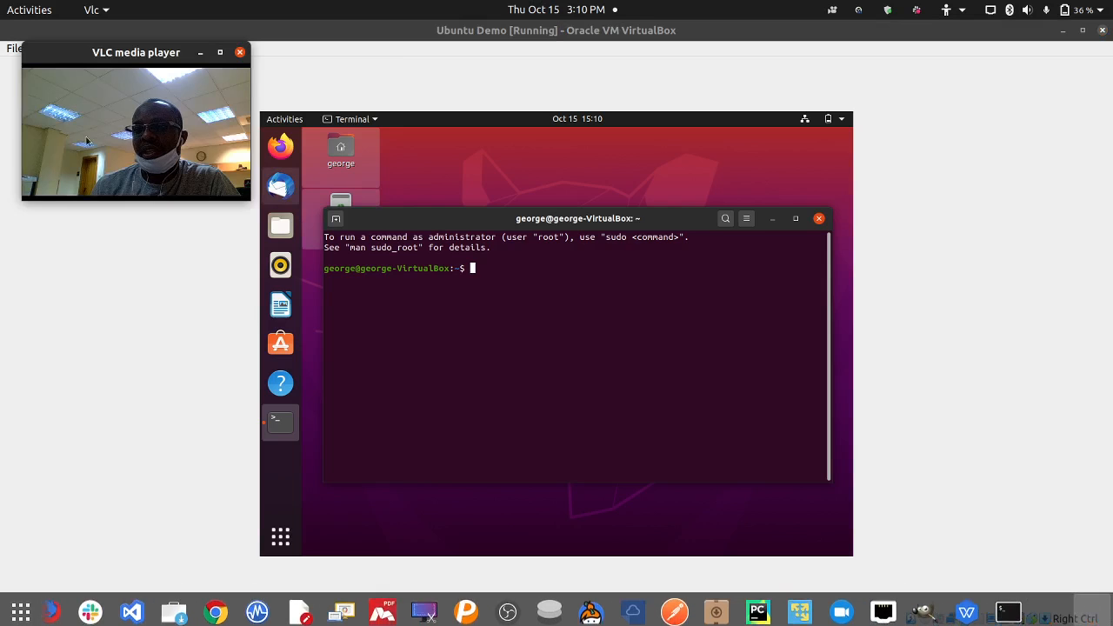
- Set the VLC webcam window Always on Top, shrink it and move it down, then refocus the VM
{"action": "right_click", "coordinate": [69, 54]}
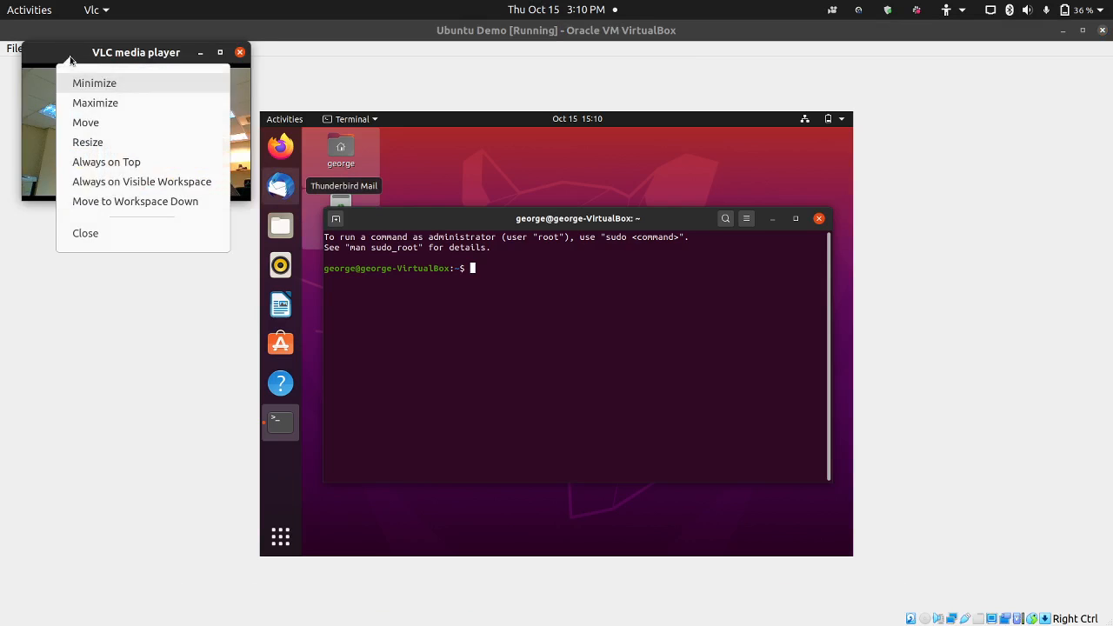
{"action": "left_click", "coordinate": [95, 159]}
{"action": "right_click", "coordinate": [69, 54]}
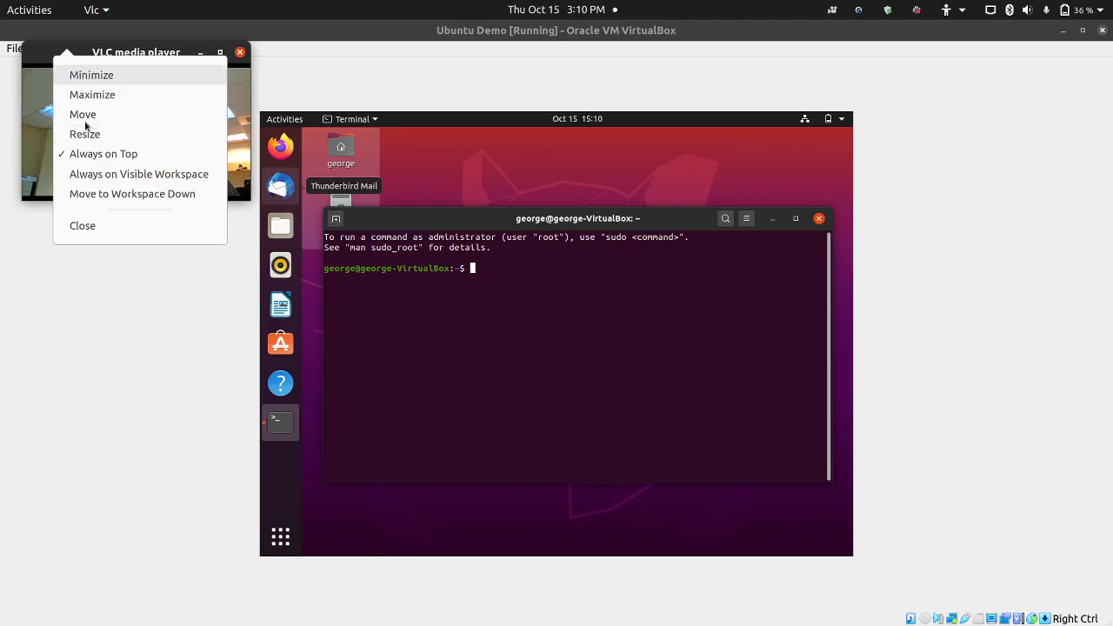
{"action": "left_click", "coordinate": [87, 176]}
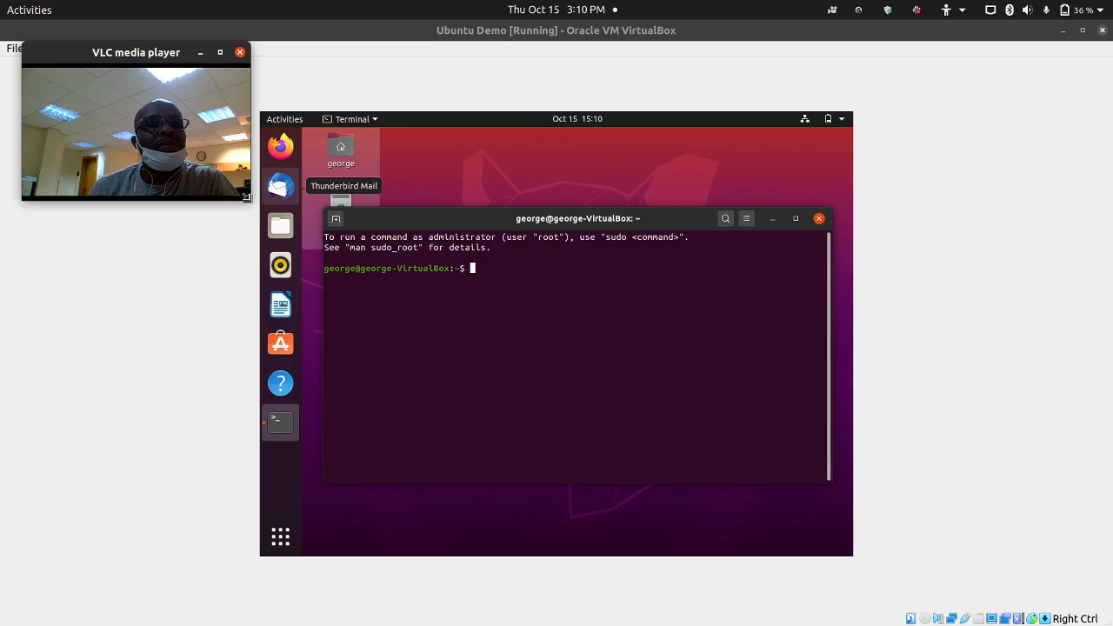
{"action": "left_click_drag", "start_coordinate": [250, 200], "coordinate": [234, 183]}
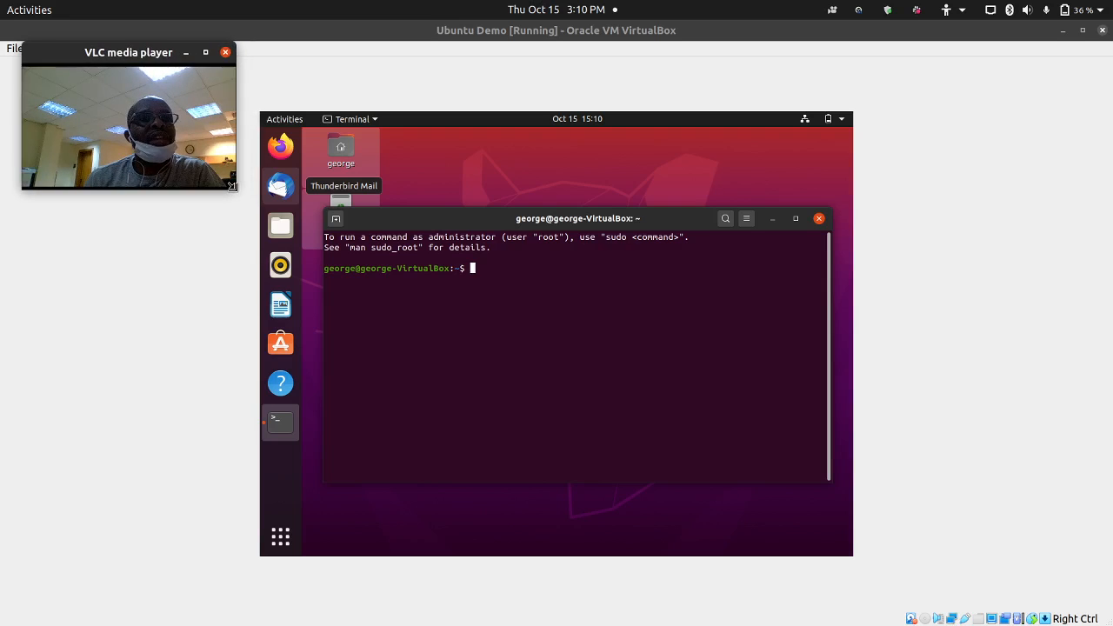
{"action": "left_click_drag", "start_coordinate": [74, 54], "coordinate": [75, 105]}
{"action": "left_click", "coordinate": [503, 267]}
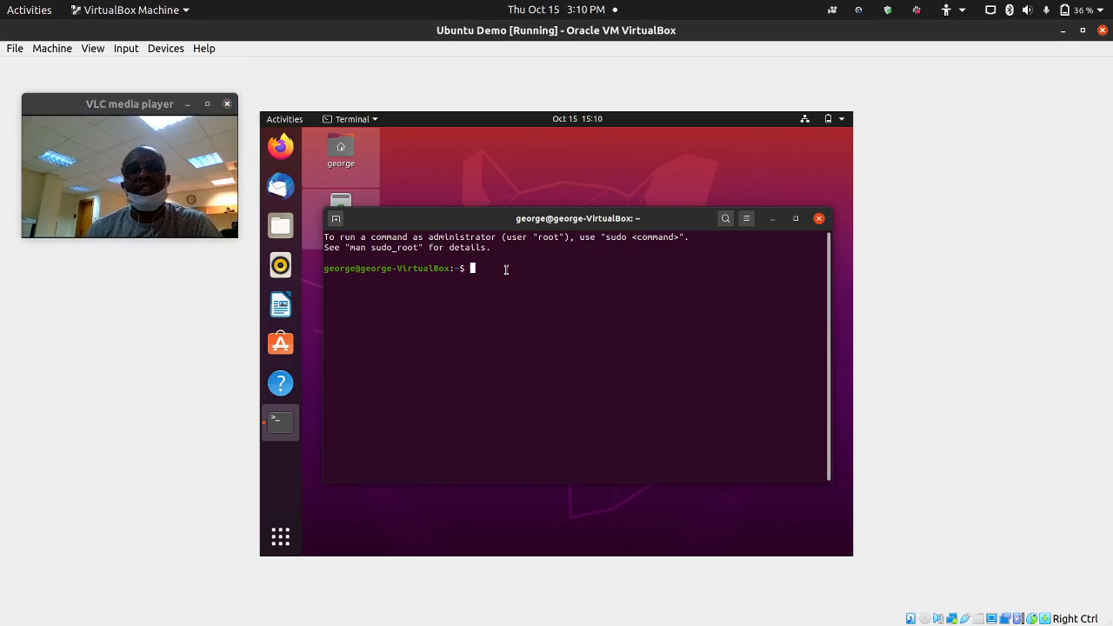
- Run 'sudo apt install build-essential' in the guest terminal and enter the password
{"action": "type", "text": "sudo apt"}
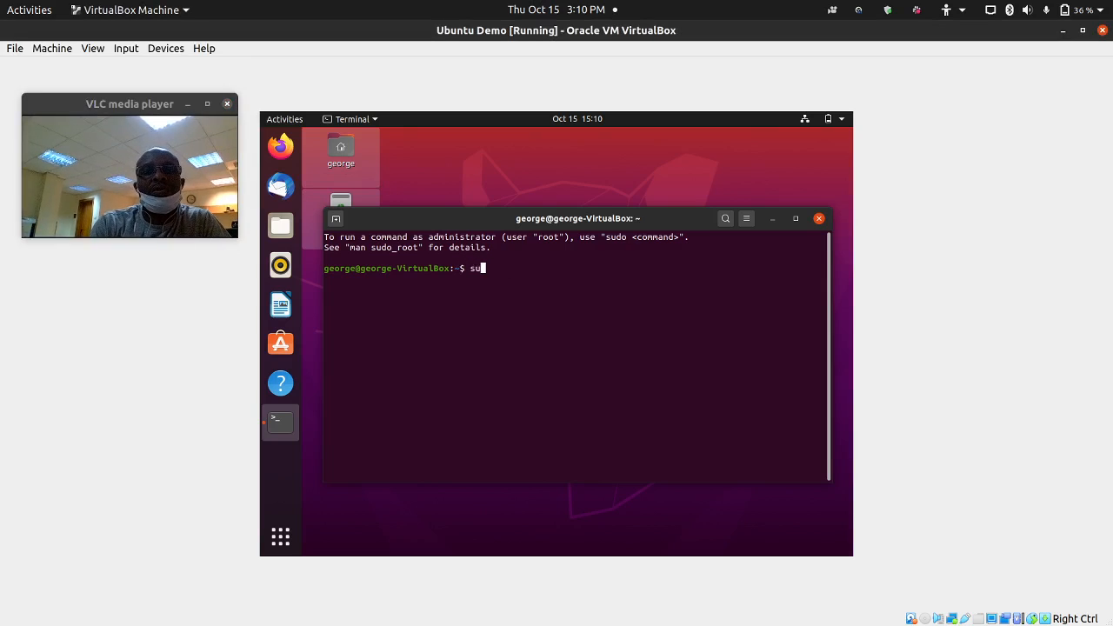
{"action": "type", "text": " ins"}
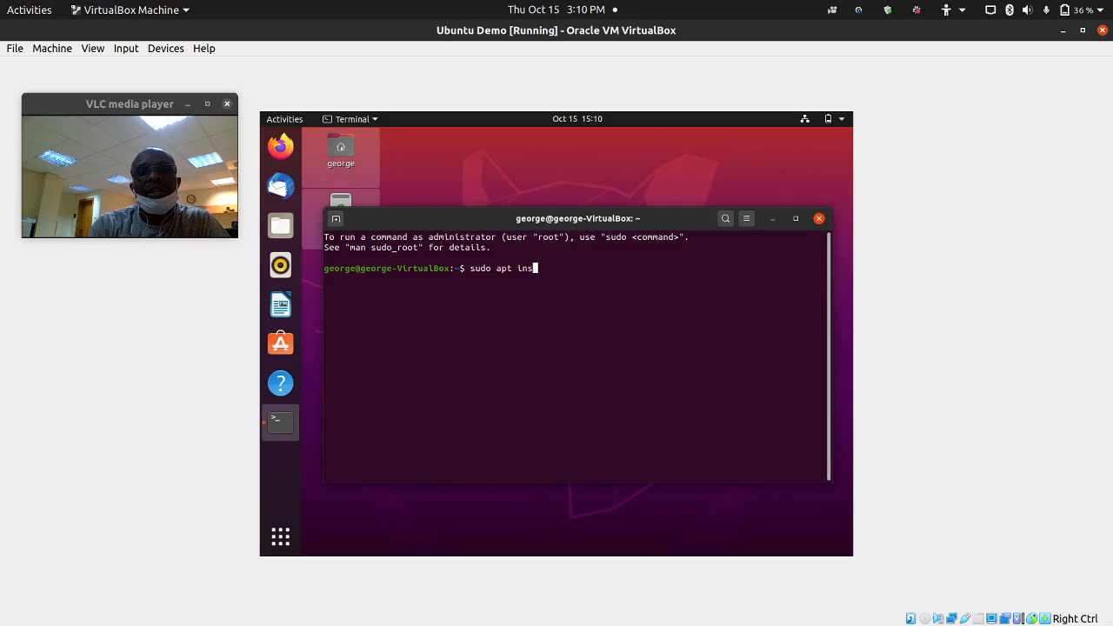
{"action": "type", "text": "tall bui"}
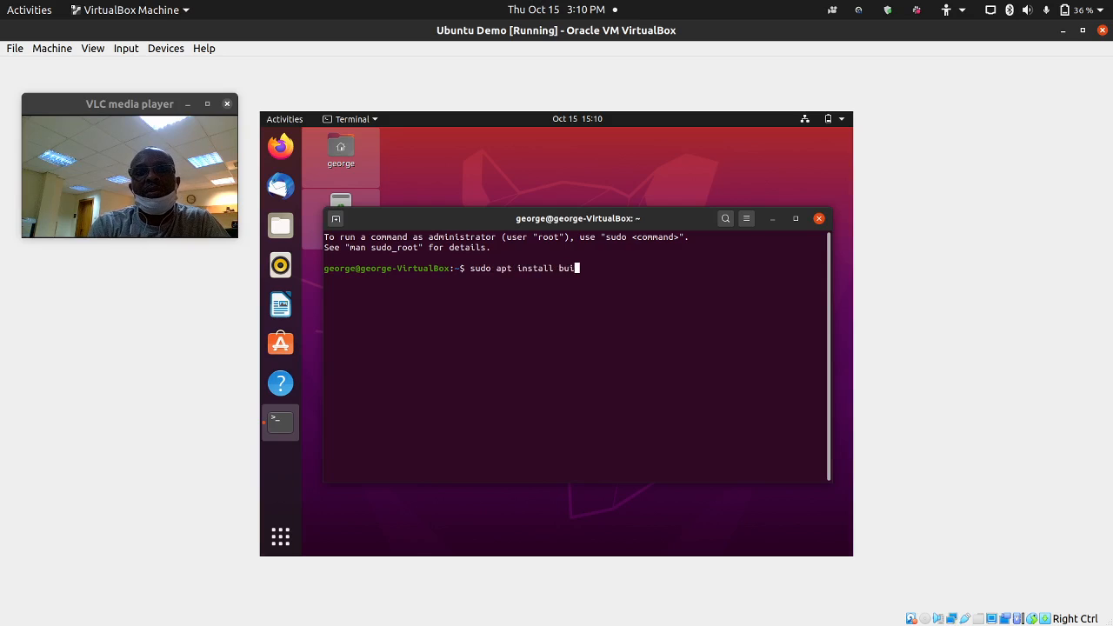
{"action": "type", "text": "ld-se"}
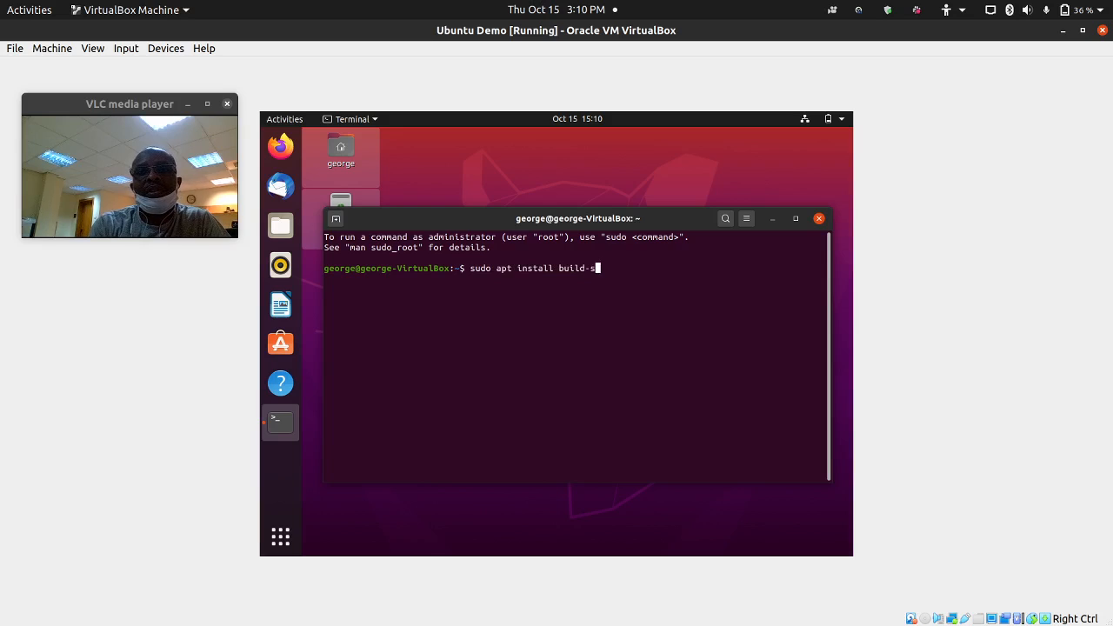
{"action": "key", "text": "BackSpace"}
{"action": "key", "text": "BackSpace"}
{"action": "type", "text": "essential"}
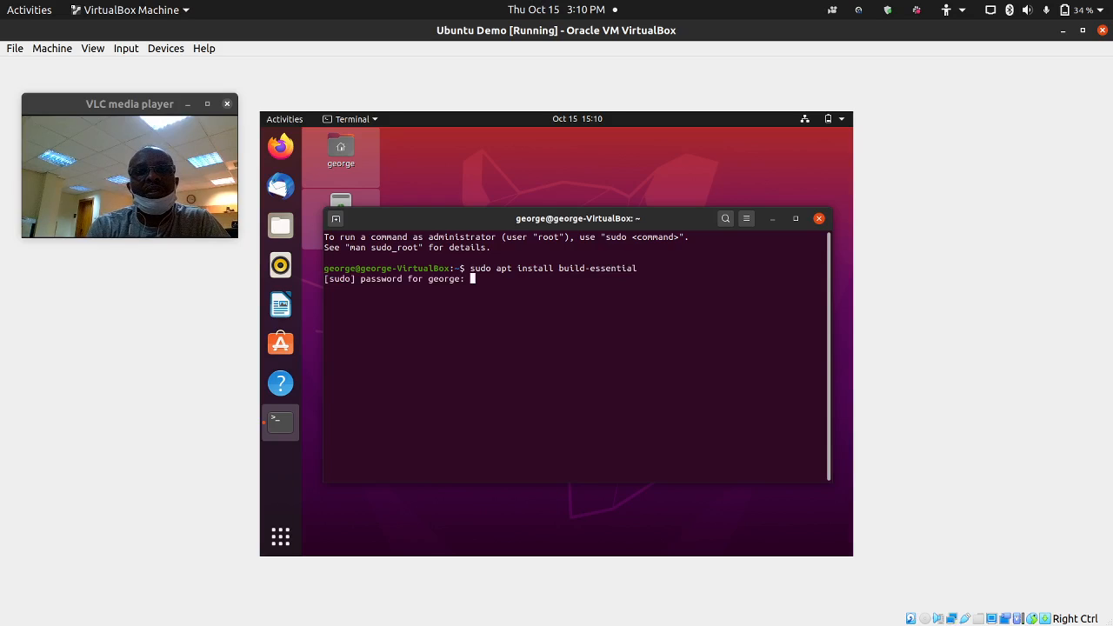
{"action": "key", "text": "Return"}
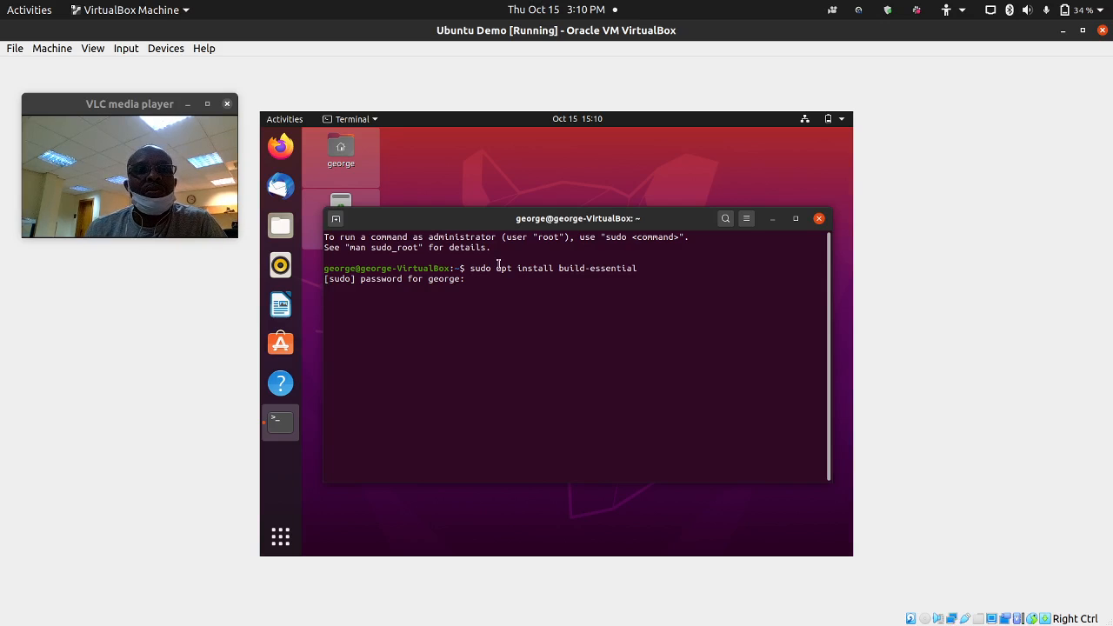
- Reposition and enlarge the terminal window, and zoom its text up one size
{"action": "left_click_drag", "start_coordinate": [535, 220], "coordinate": [520, 179]}
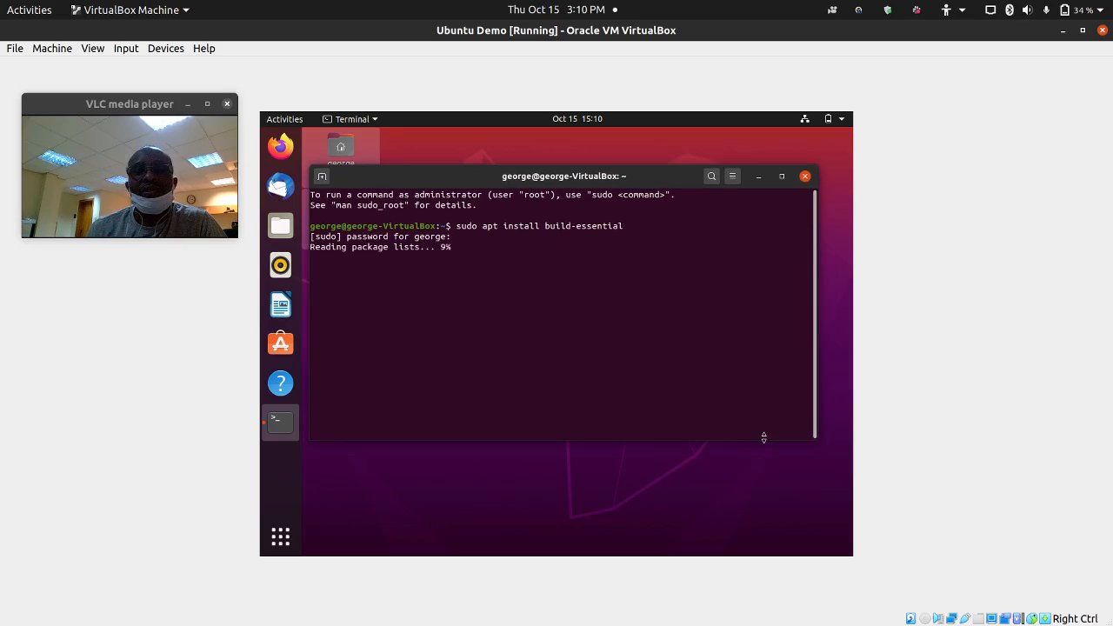
{"action": "left_click_drag", "start_coordinate": [820, 449], "coordinate": [851, 455]}
{"action": "left_click_drag", "start_coordinate": [517, 184], "coordinate": [531, 199]}
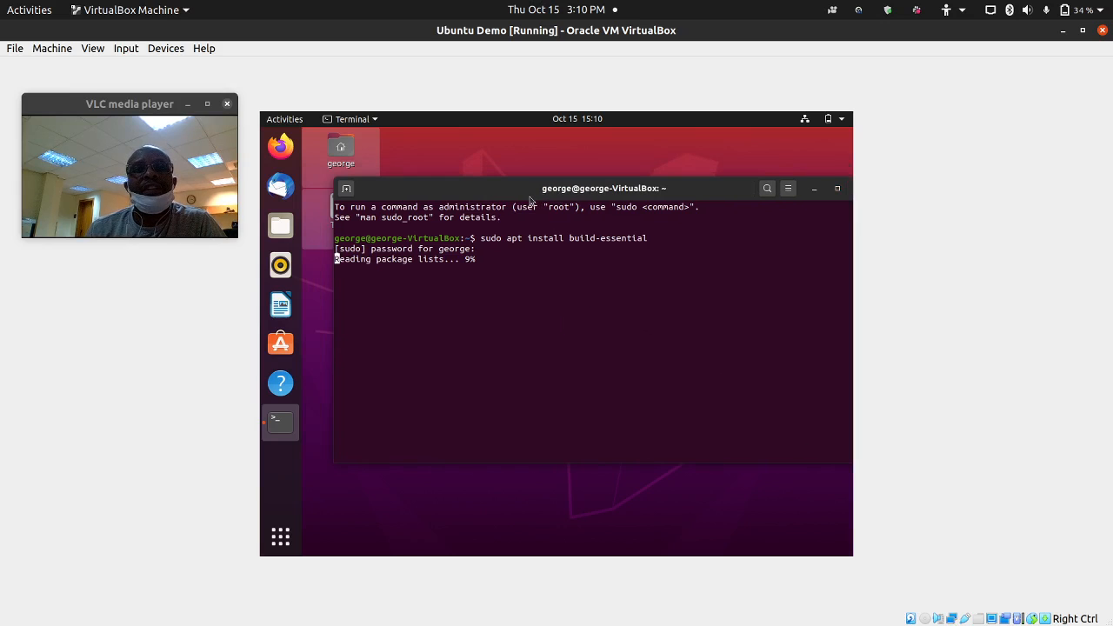
{"action": "key", "text": "ctrl+plus"}
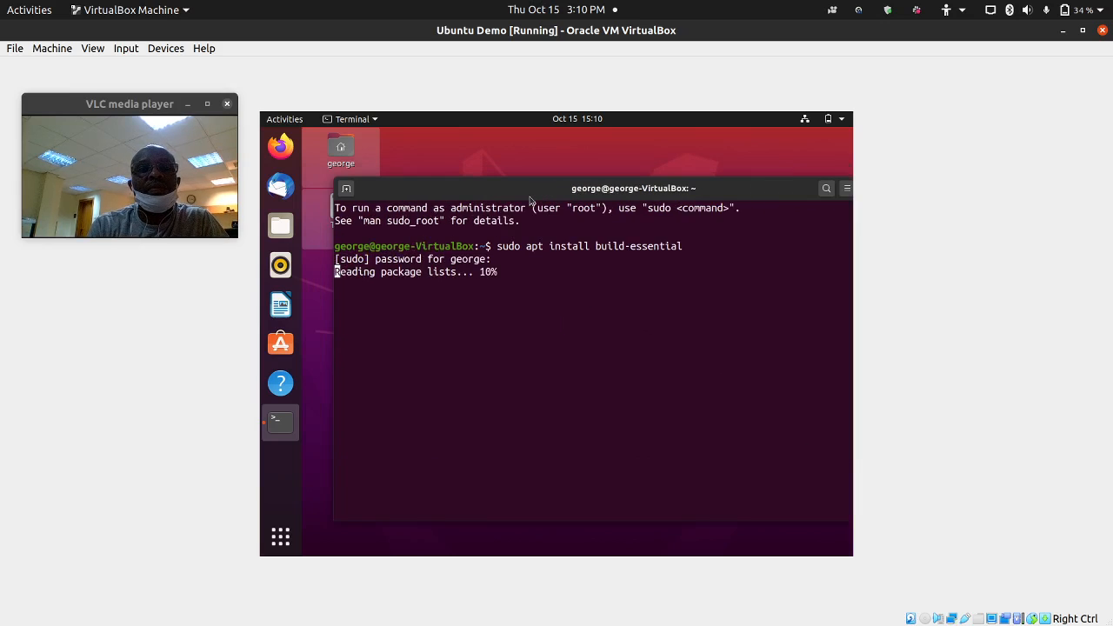
{"action": "key", "text": "ctrl+plus"}
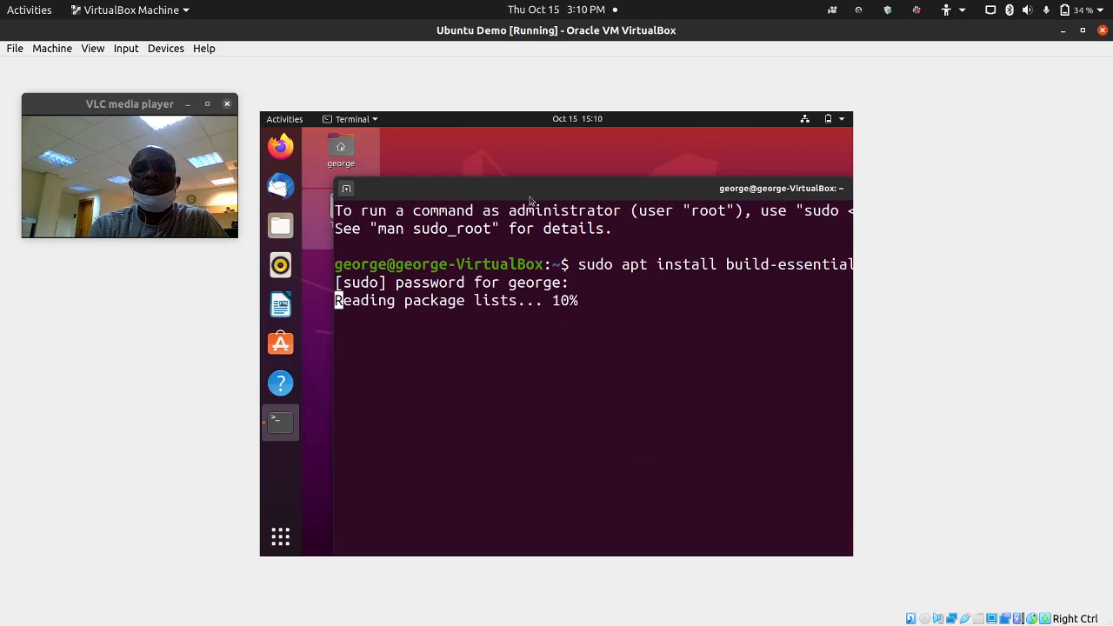
{"action": "key", "text": "ctrl+minus"}
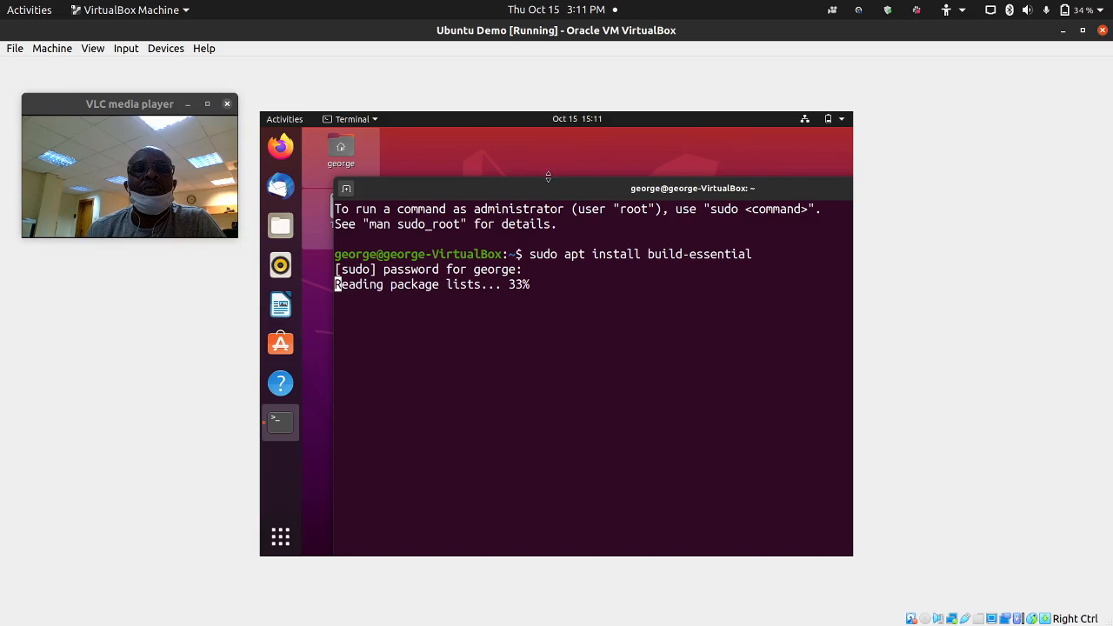
- Nudge the terminal up while apt reads package lists toward the [Y/n] prompt
{"action": "left_click_drag", "start_coordinate": [551, 182], "coordinate": [550, 161]}
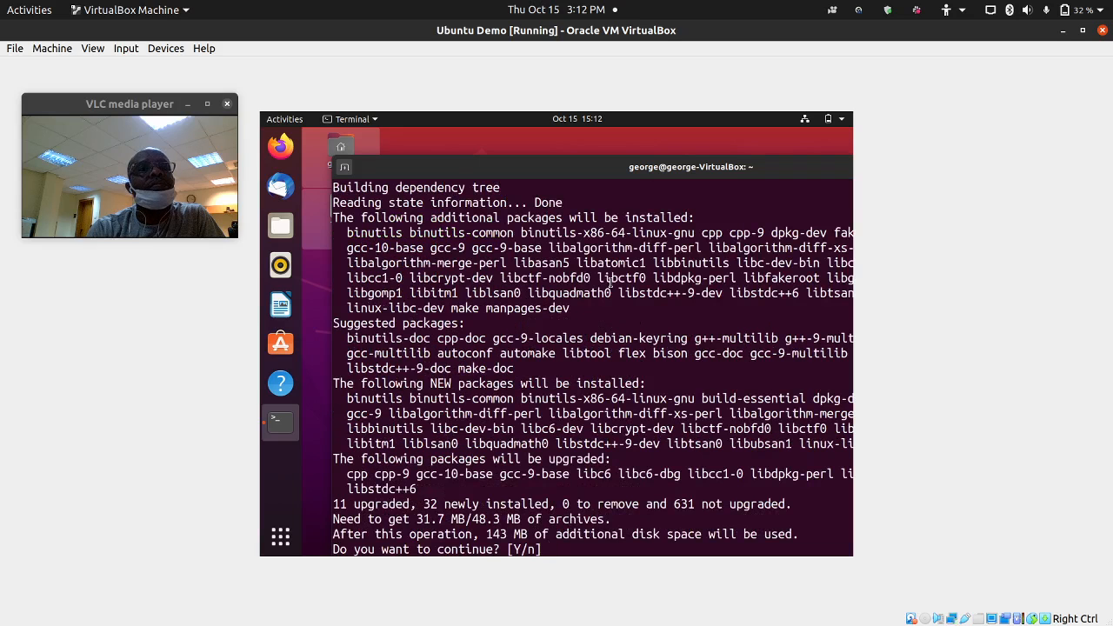
- Answer Y to install the 32 new packages and 11 upgrades, and nudge the terminal into place
{"action": "type", "text": "Y"}
{"action": "key", "text": "Return"}
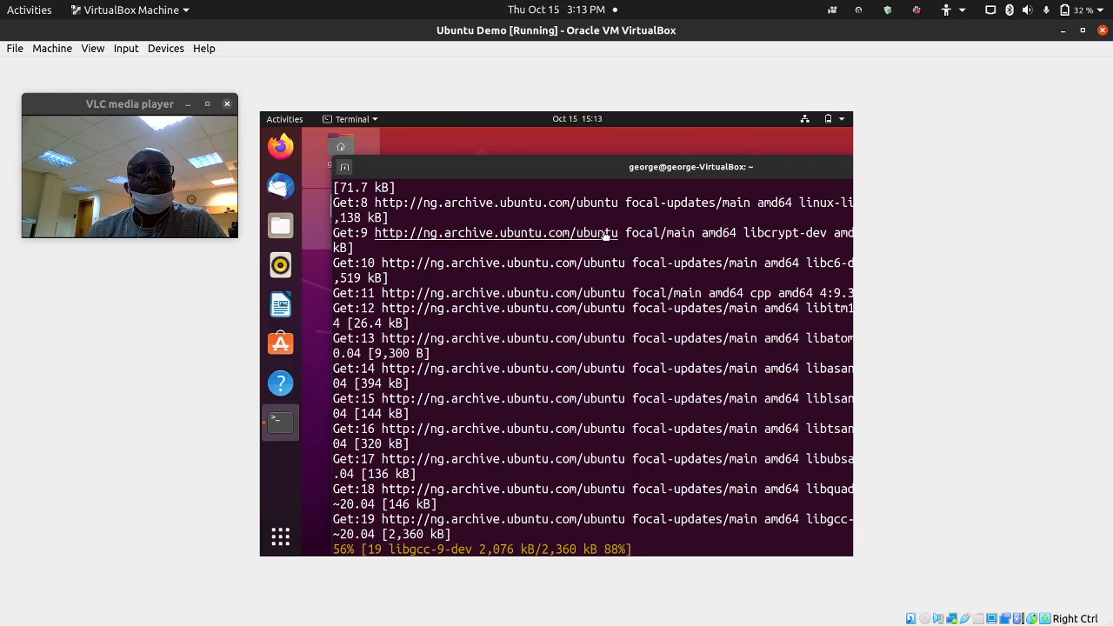
{"action": "mouse_move", "coordinate": [461, 173]}
{"action": "left_mouse_down"}
{"action": "mouse_move", "coordinate": [505, 165]}
{"action": "mouse_move", "coordinate": [462, 162]}
{"action": "left_mouse_up"}
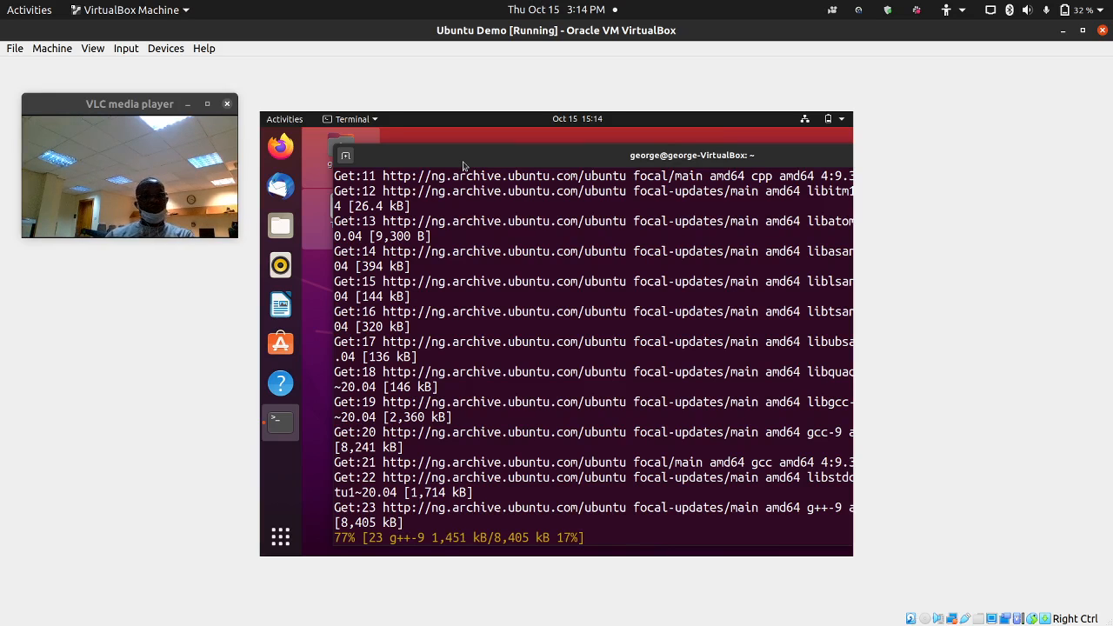
- Minimize the Ubuntu Demo window to show the VirtualBox Manager, then open and dismiss its File menu
{"action": "mouse_move", "coordinate": [426, 611]}
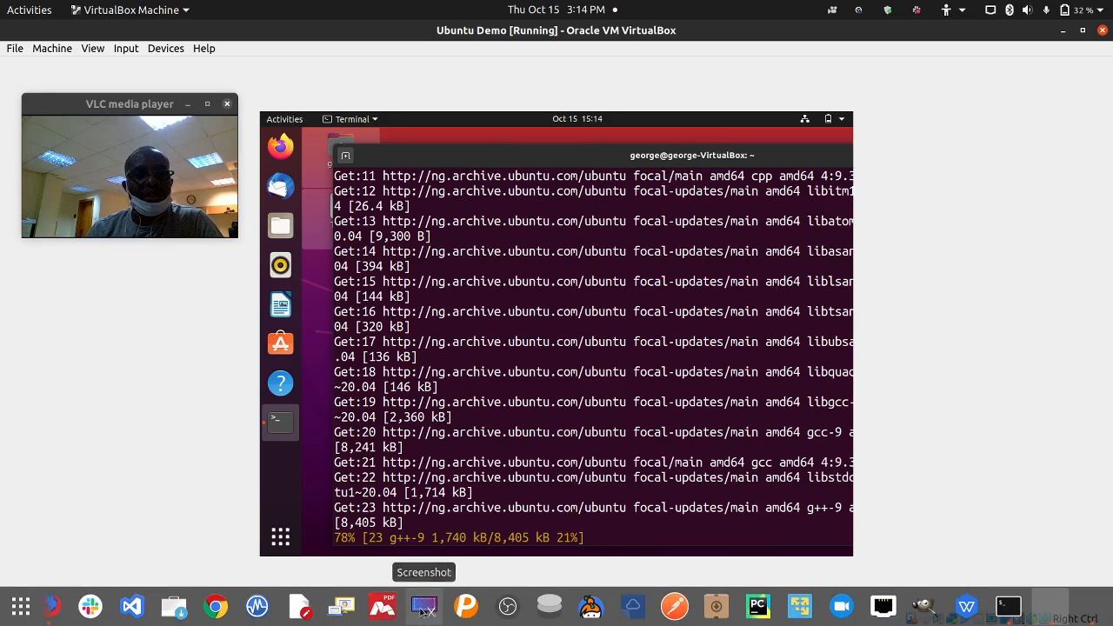
{"action": "left_click", "coordinate": [250, 609]}
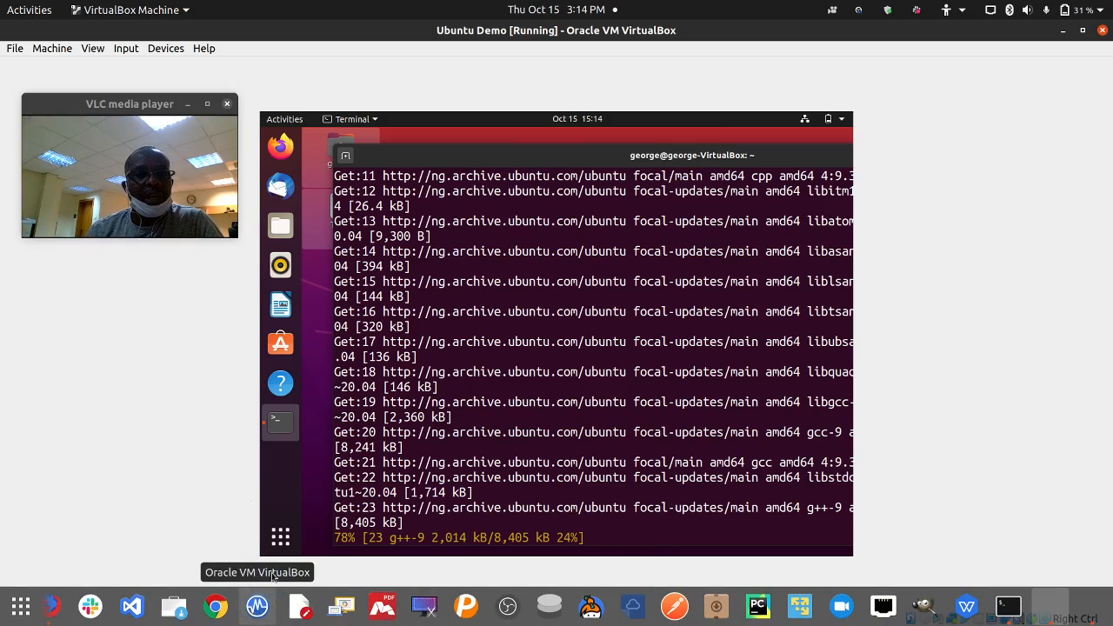
{"action": "left_click", "coordinate": [1063, 31]}
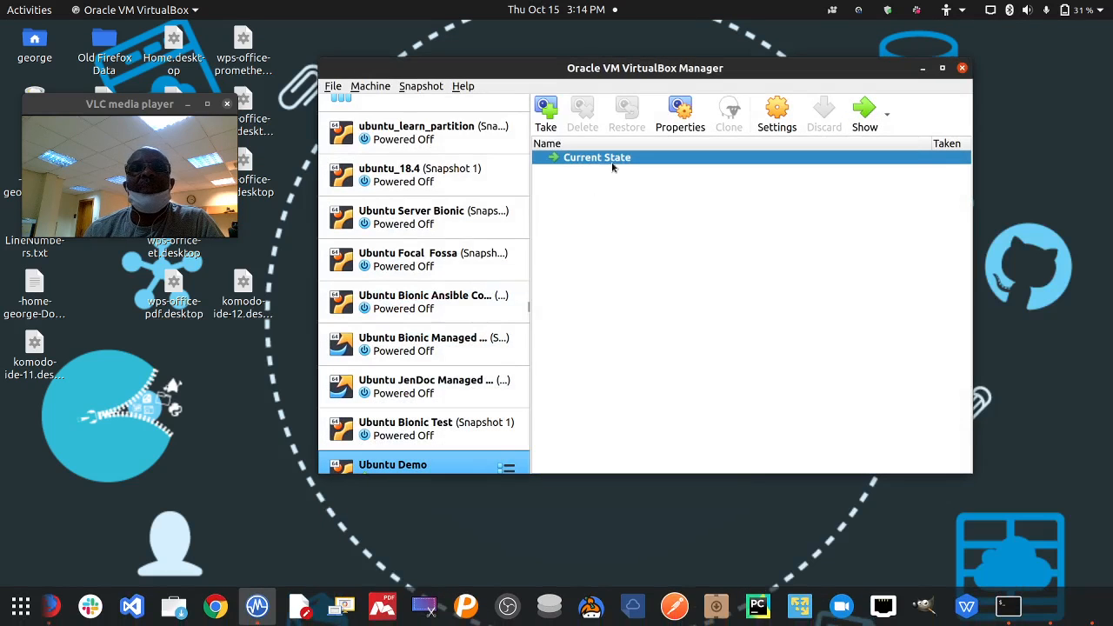
{"action": "left_click", "coordinate": [335, 89]}
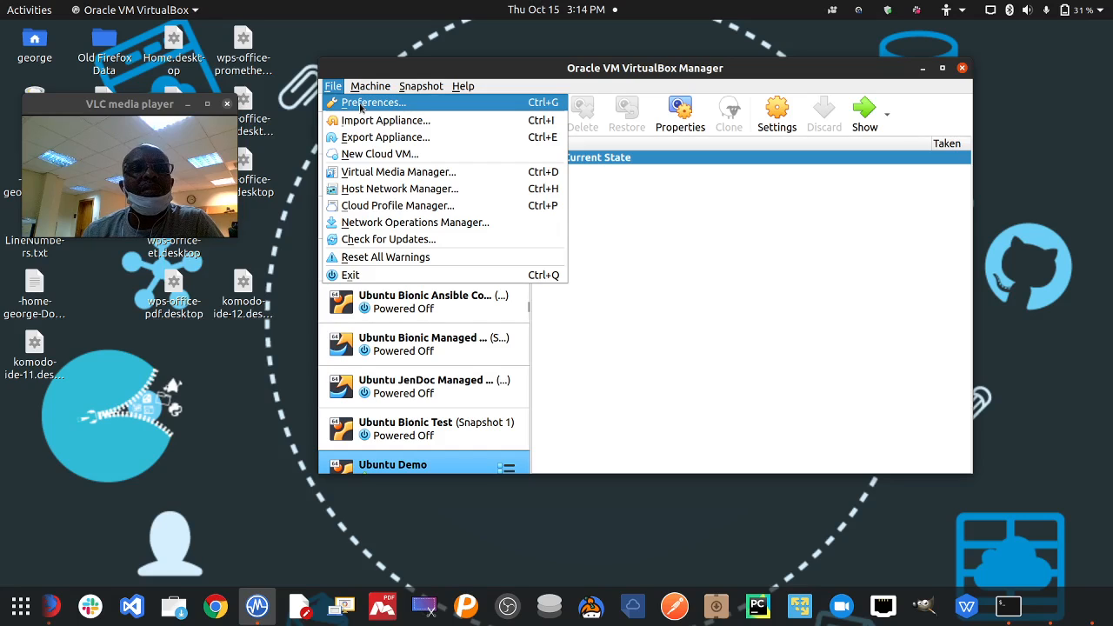
{"action": "key", "text": "Escape"}
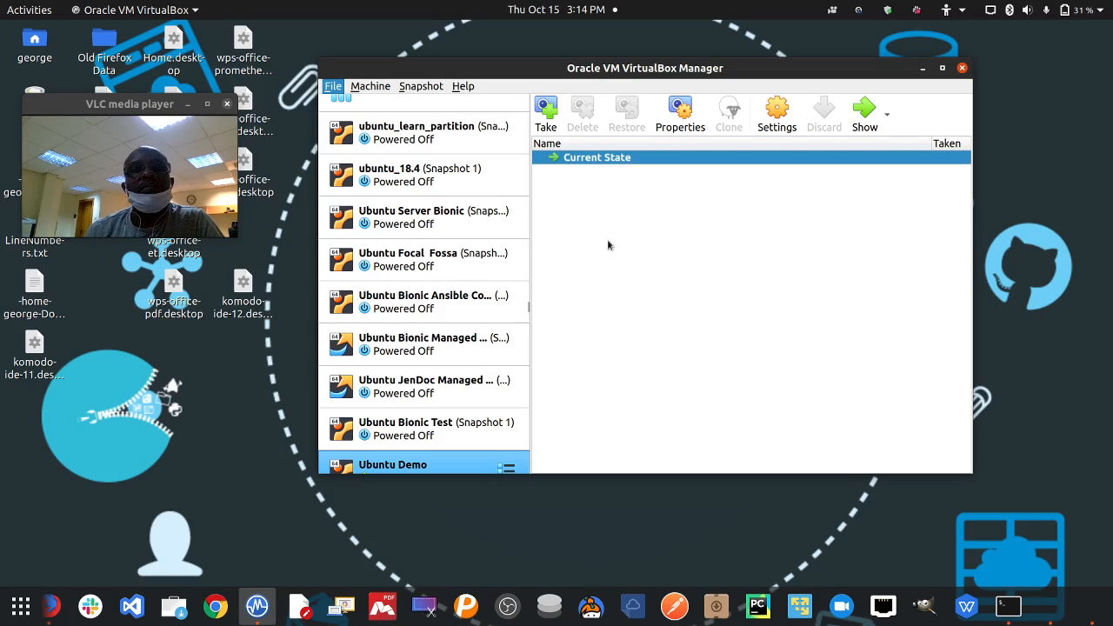
- Check Preferences > Extensions lists Extension Pack 6.1.14r140239, then cancel and close the Manager
{"action": "key", "text": "ctrl+g"}
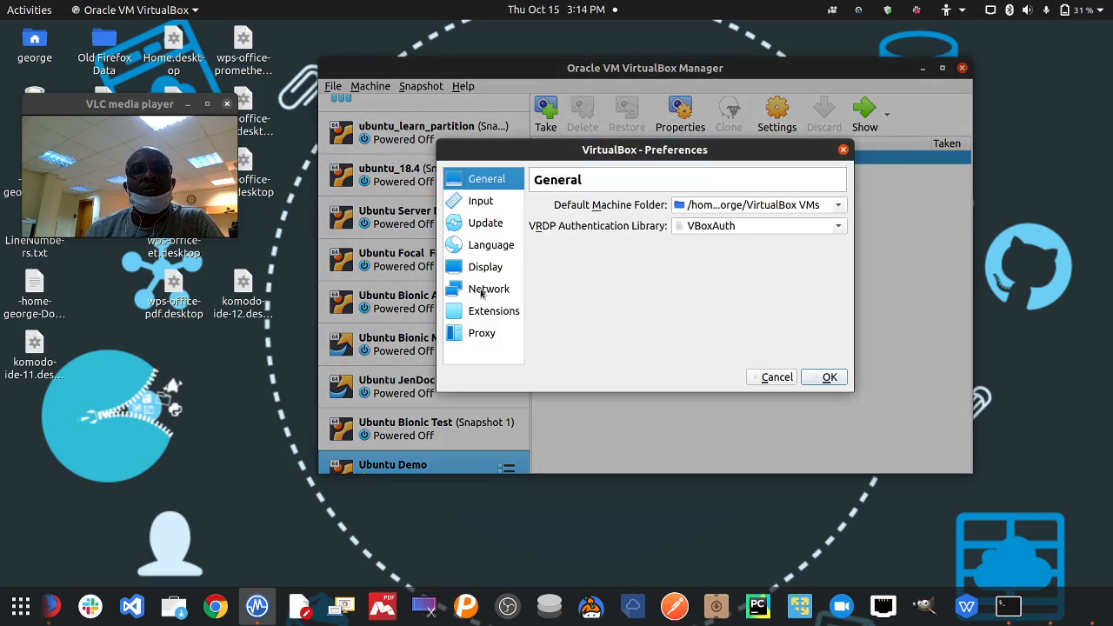
{"action": "left_click", "coordinate": [488, 313]}
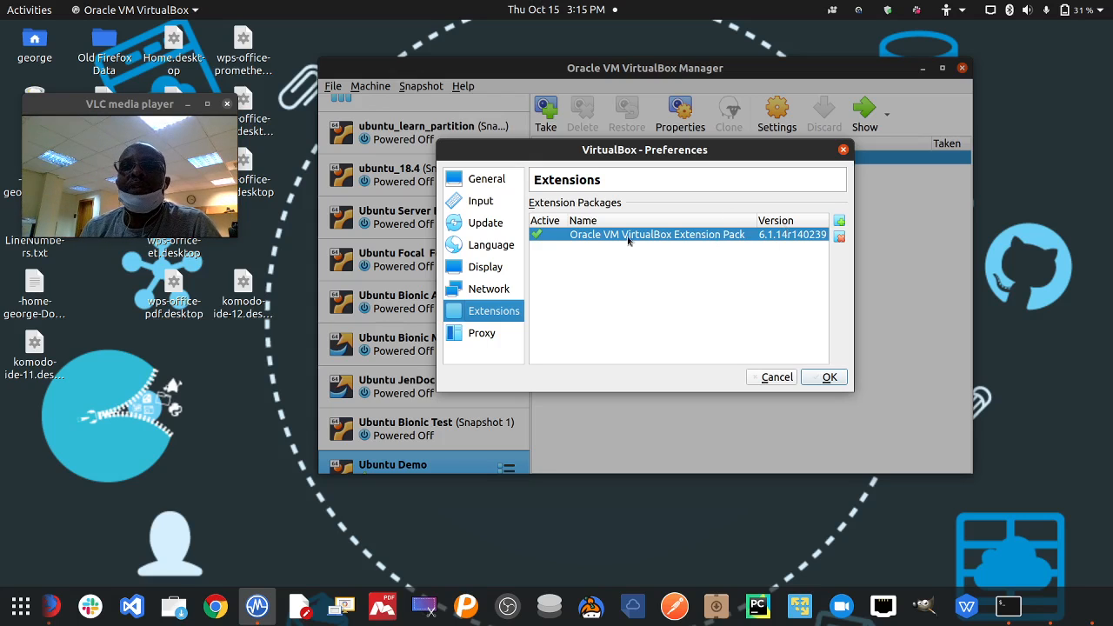
{"action": "left_click", "coordinate": [788, 381]}
{"action": "left_click", "coordinate": [963, 69]}
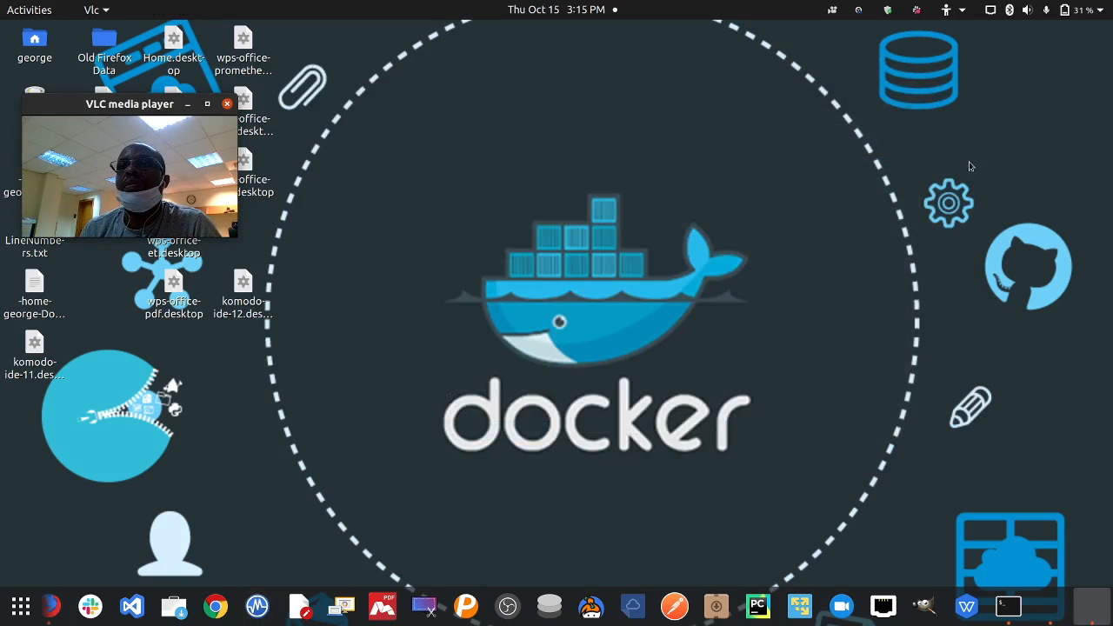
- Return to Ubuntu Demo and shift the terminal right, then slightly left as apt keeps installing
{"action": "left_click", "coordinate": [1055, 609]}
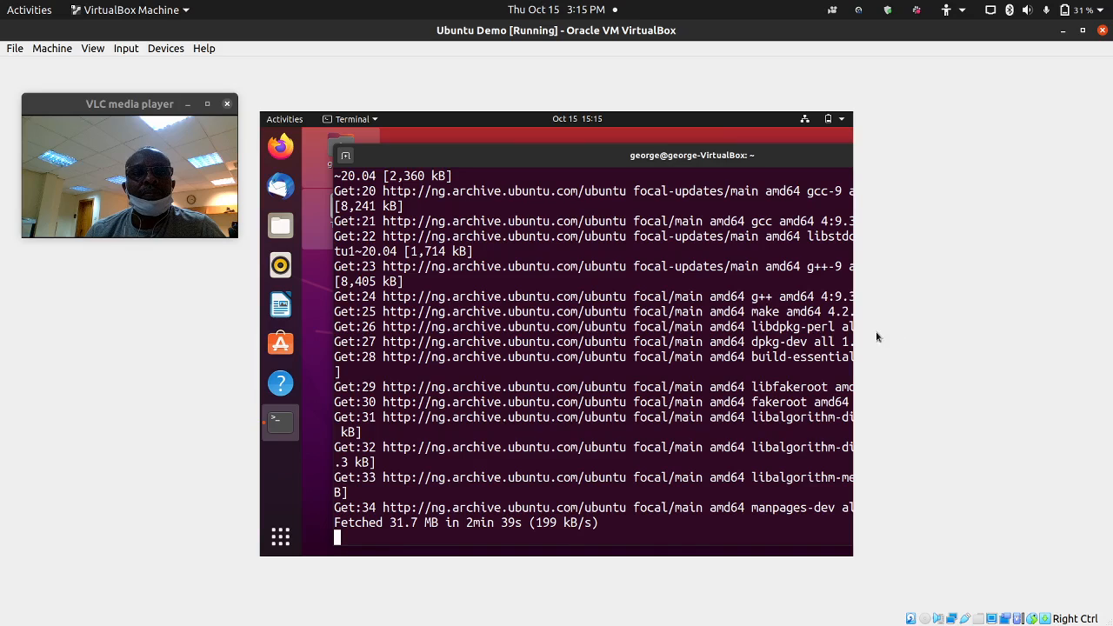
{"action": "left_click_drag", "start_coordinate": [448, 161], "coordinate": [514, 154]}
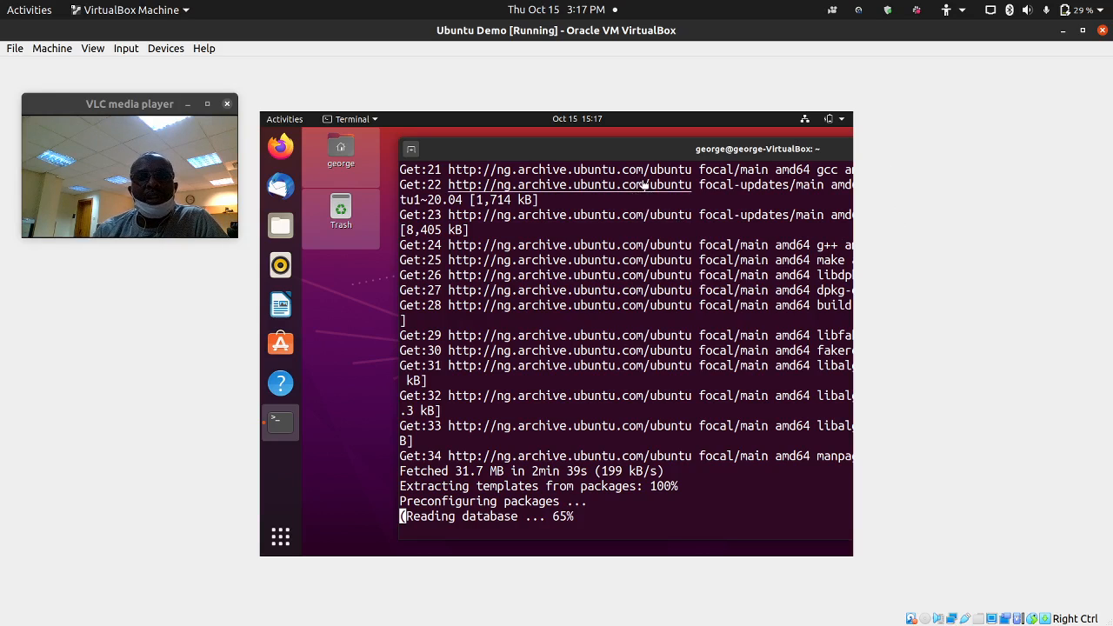
{"action": "left_click_drag", "start_coordinate": [680, 153], "coordinate": [656, 154]}
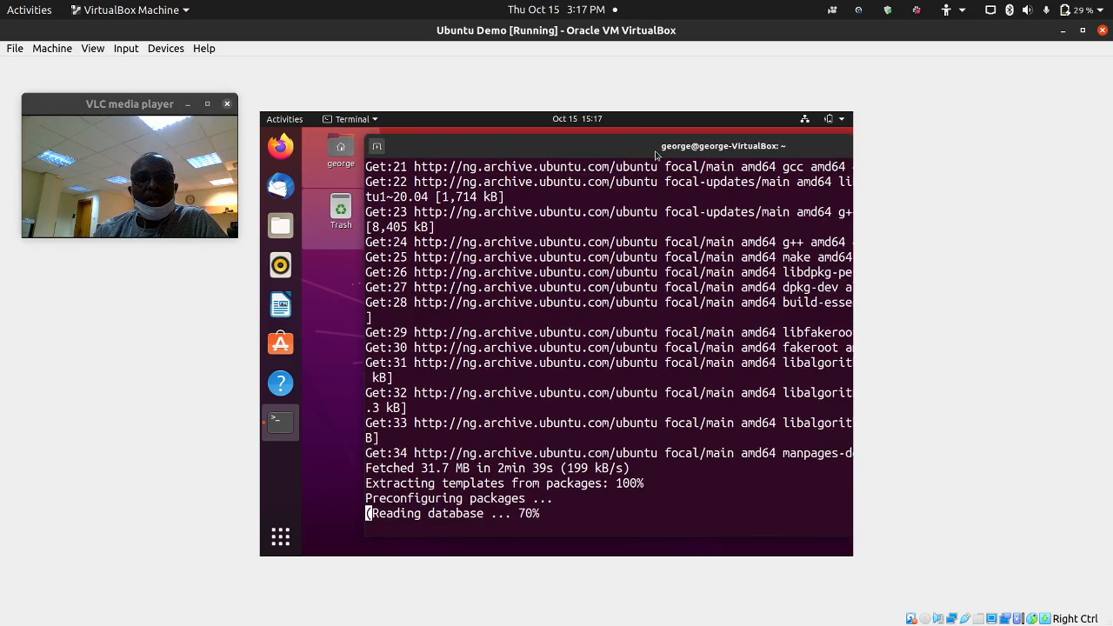
{"action": "left_click", "coordinate": [1063, 31]}
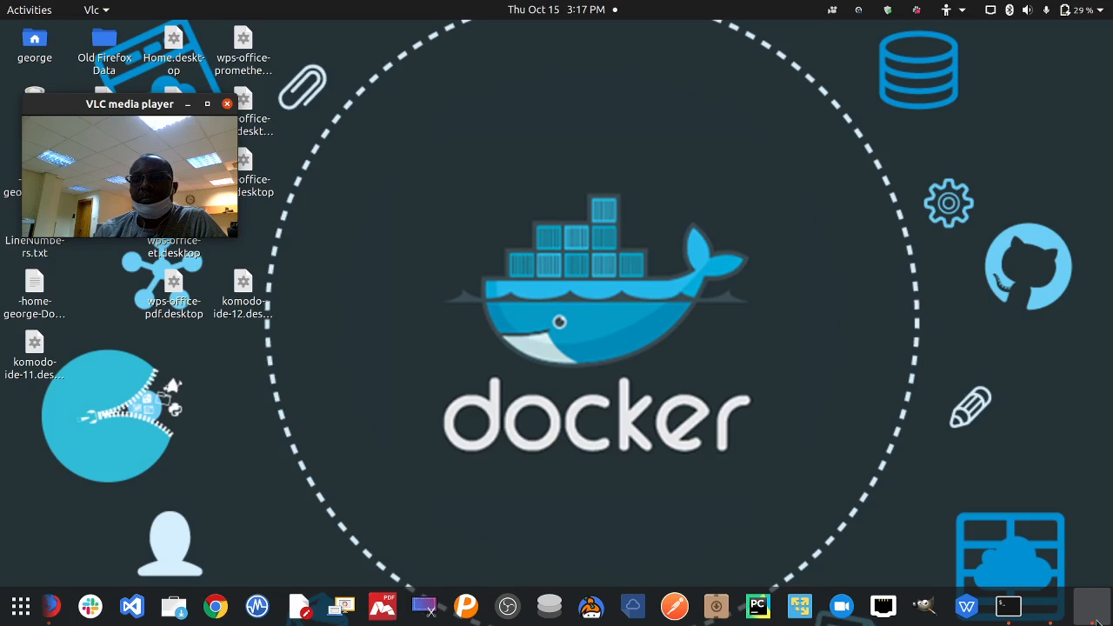
{"action": "left_click", "coordinate": [1052, 617]}
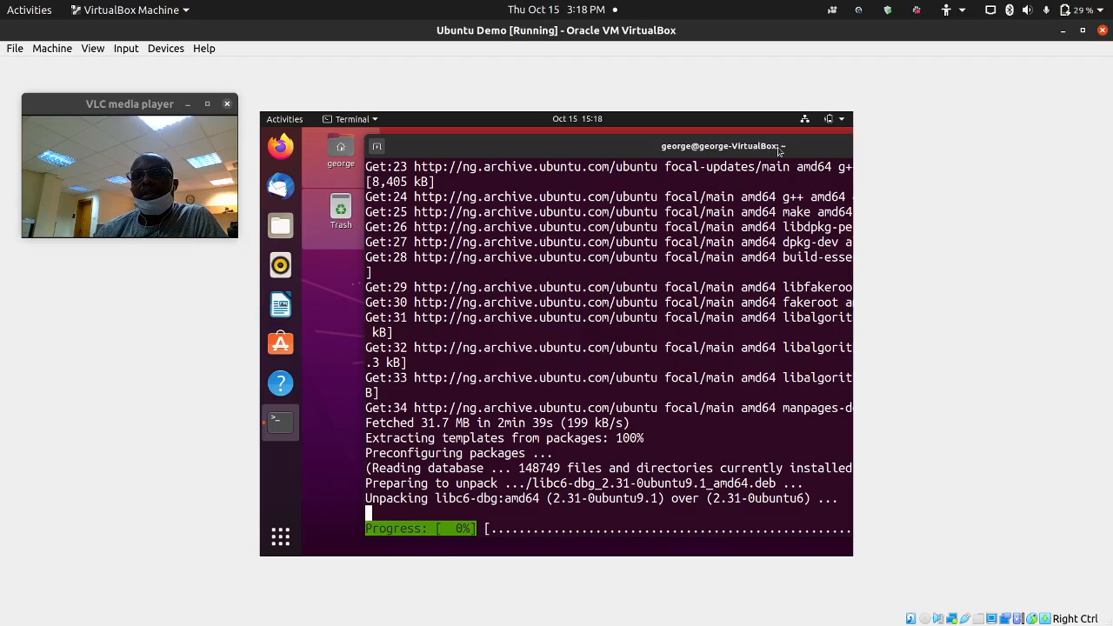
- Reposition the guest terminal window while apt unpacks the build-essential packages
{"action": "left_click_drag", "start_coordinate": [779, 150], "coordinate": [716, 154]}
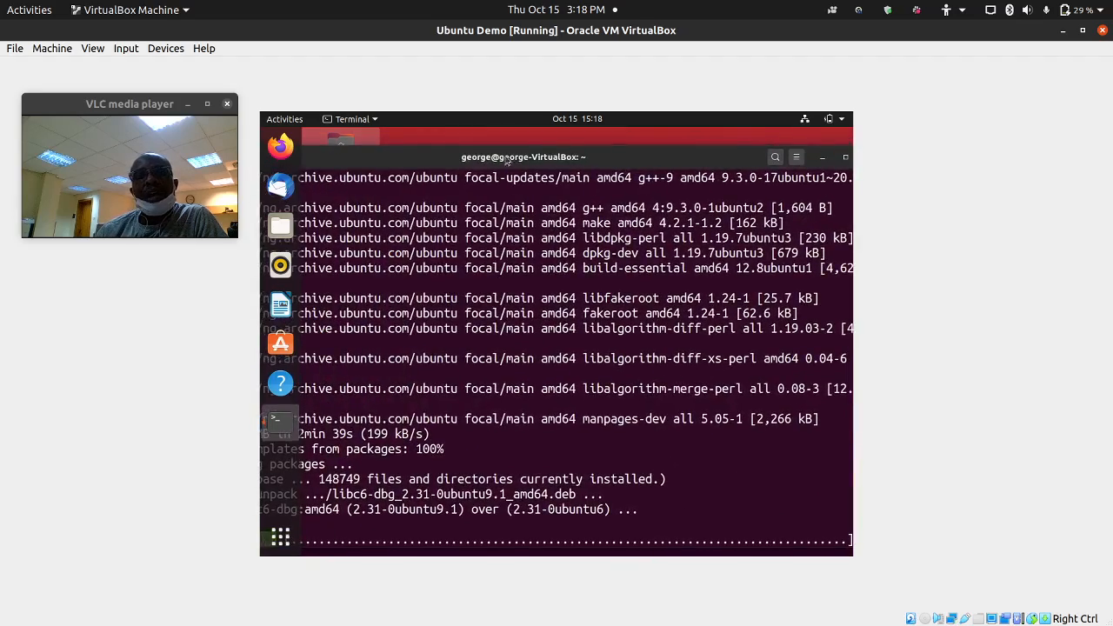
{"action": "left_click_drag", "start_coordinate": [507, 160], "coordinate": [670, 153]}
{"action": "mouse_move", "coordinate": [544, 155]}
{"action": "left_mouse_down"}
{"action": "mouse_move", "coordinate": [571, 156]}
{"action": "mouse_move", "coordinate": [526, 153]}
{"action": "left_mouse_up"}
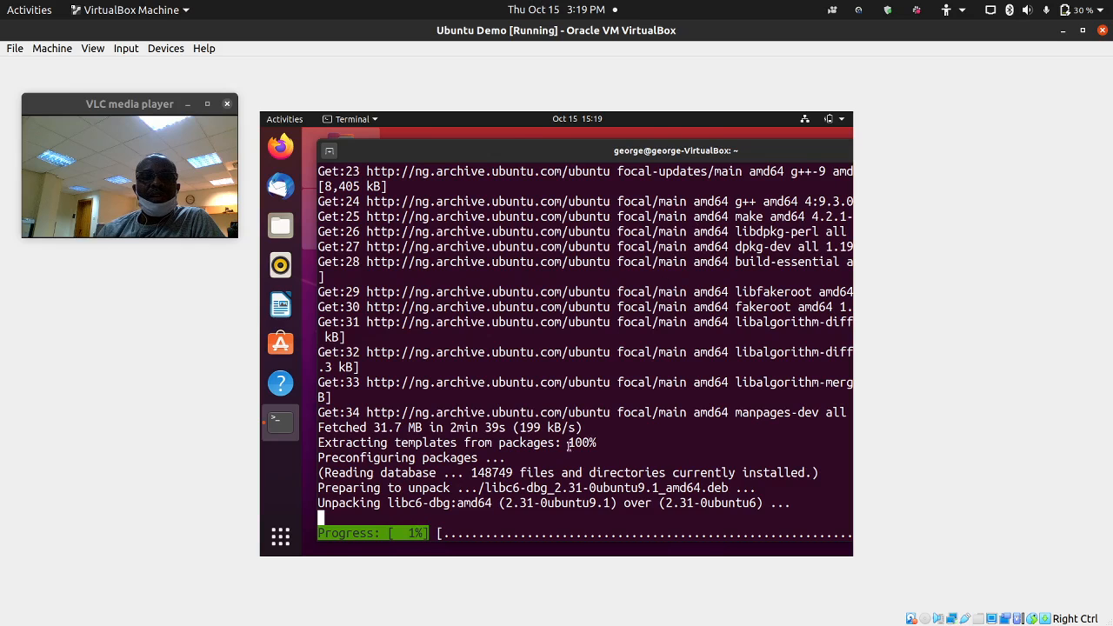
{"action": "left_click", "coordinate": [1063, 31]}
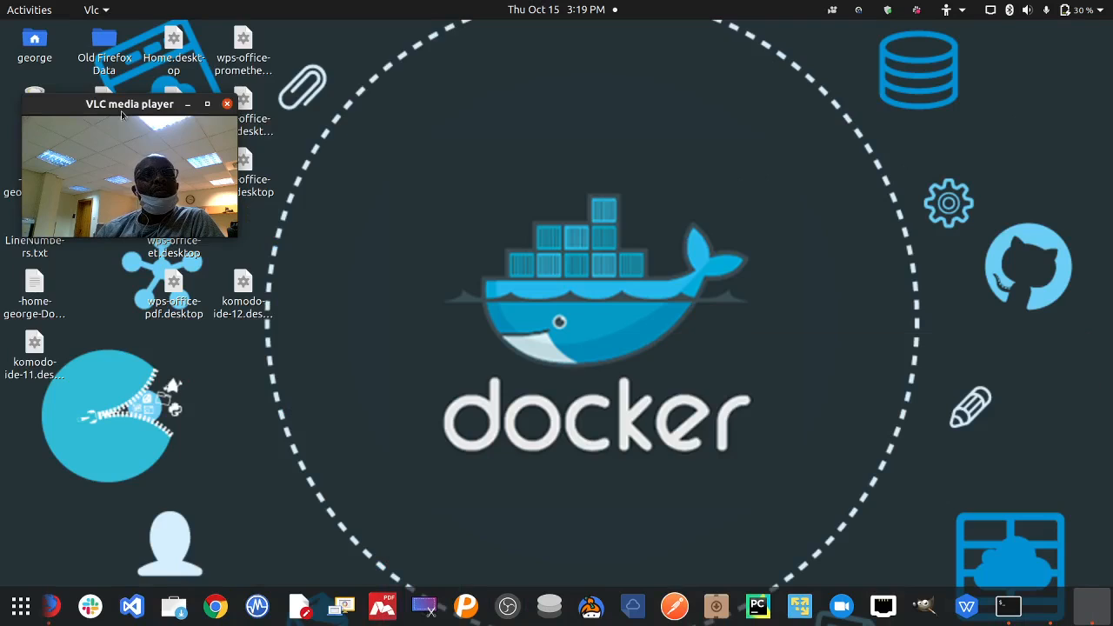
{"action": "left_click_drag", "start_coordinate": [122, 114], "coordinate": [111, 59]}
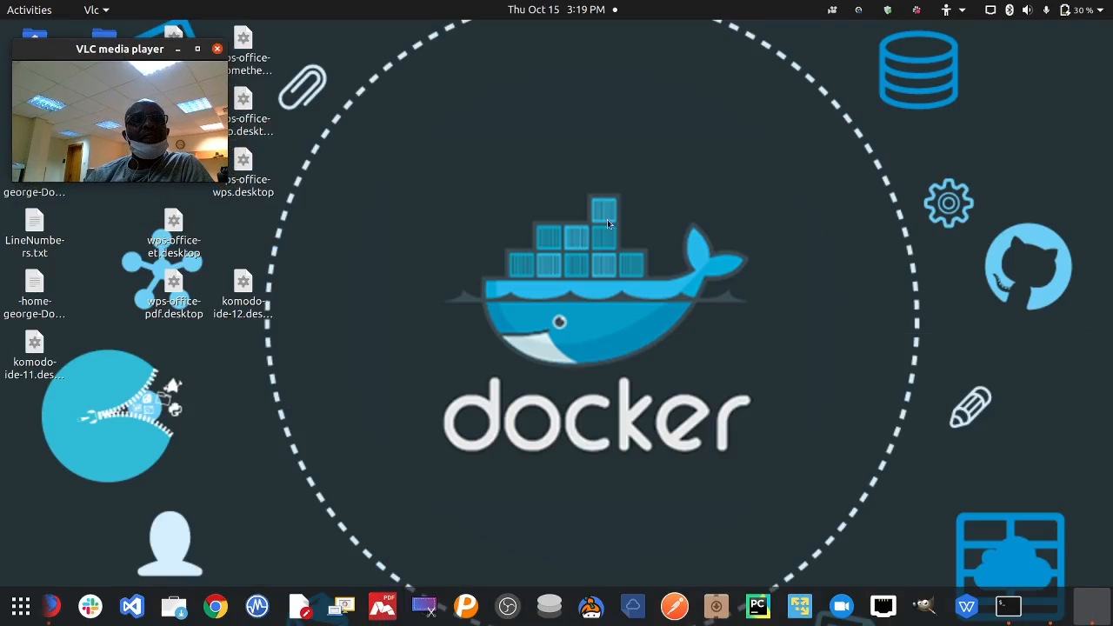
{"action": "left_click", "coordinate": [1051, 608]}
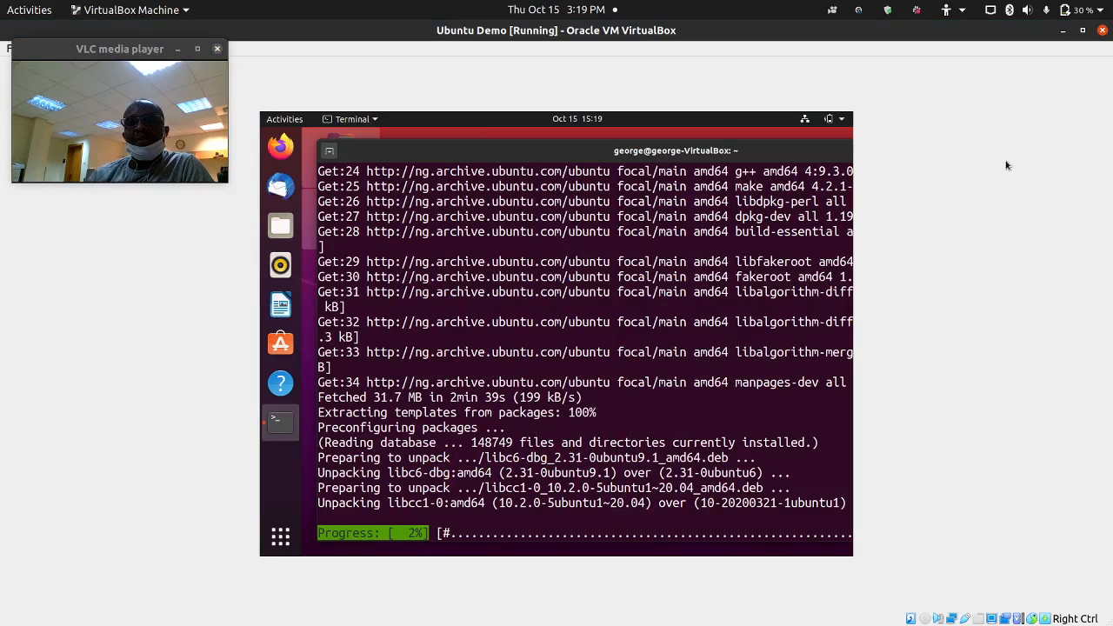
{"action": "double_click", "coordinate": [1062, 34]}
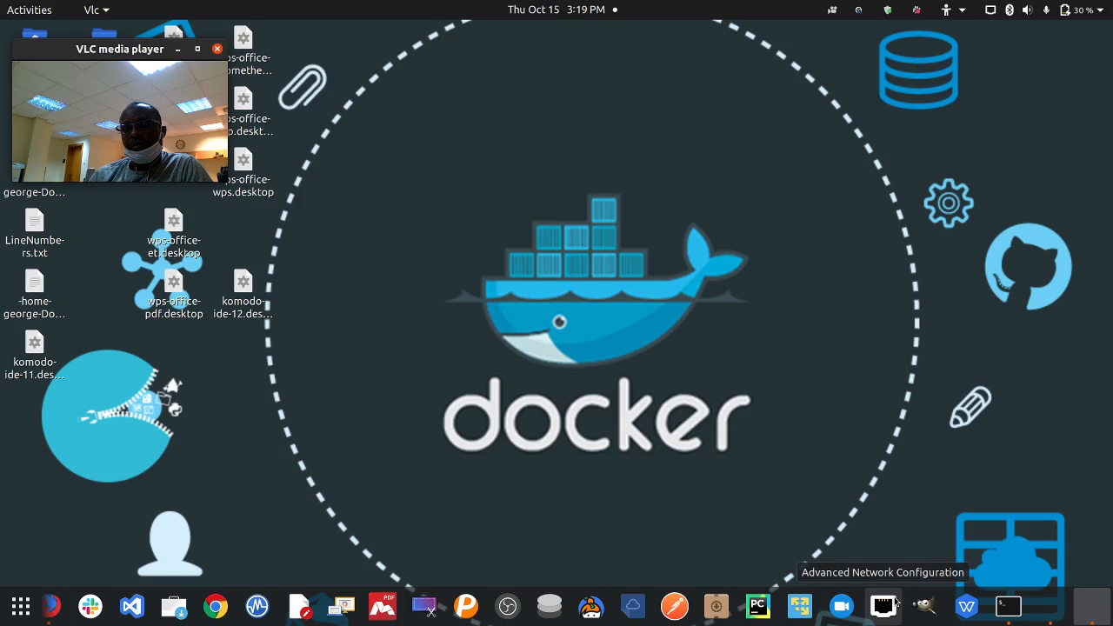
{"action": "left_click", "coordinate": [1055, 607]}
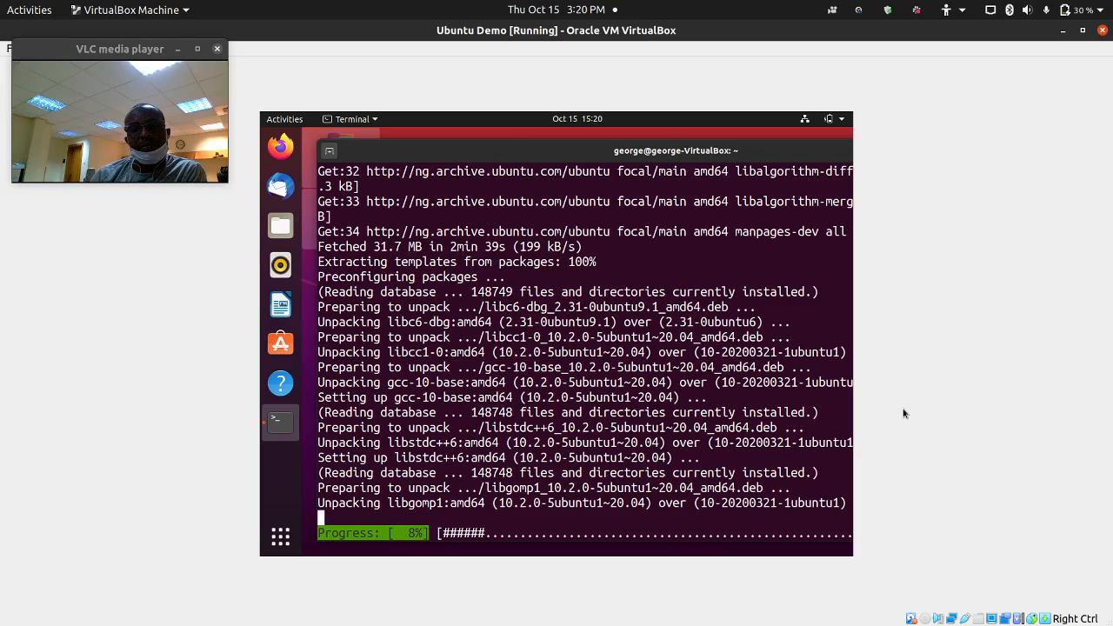
- Switch briefly to the host desktop and stop the screen recording while apt installs
{"action": "left_click", "coordinate": [1063, 30]}
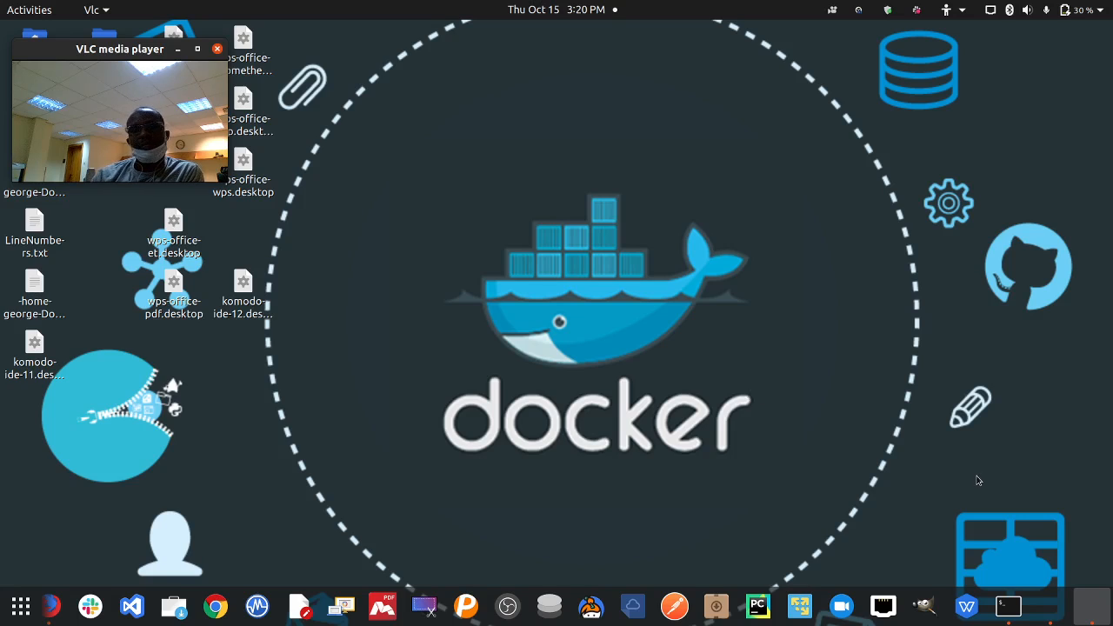
{"action": "left_click", "coordinate": [1050, 605]}
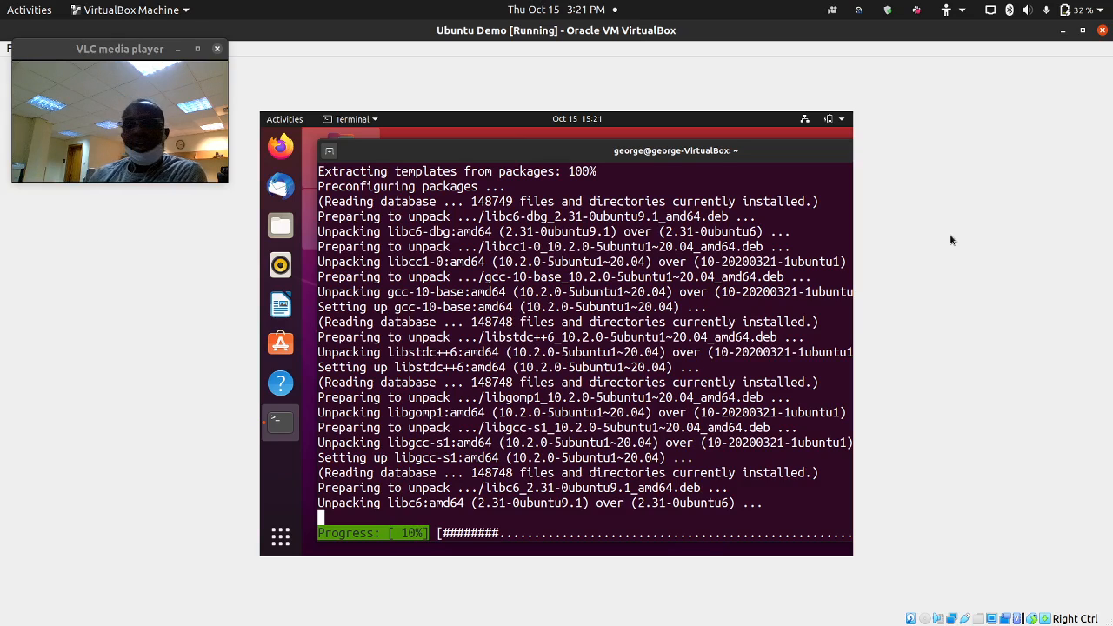
{"action": "left_click", "coordinate": [856, 10]}
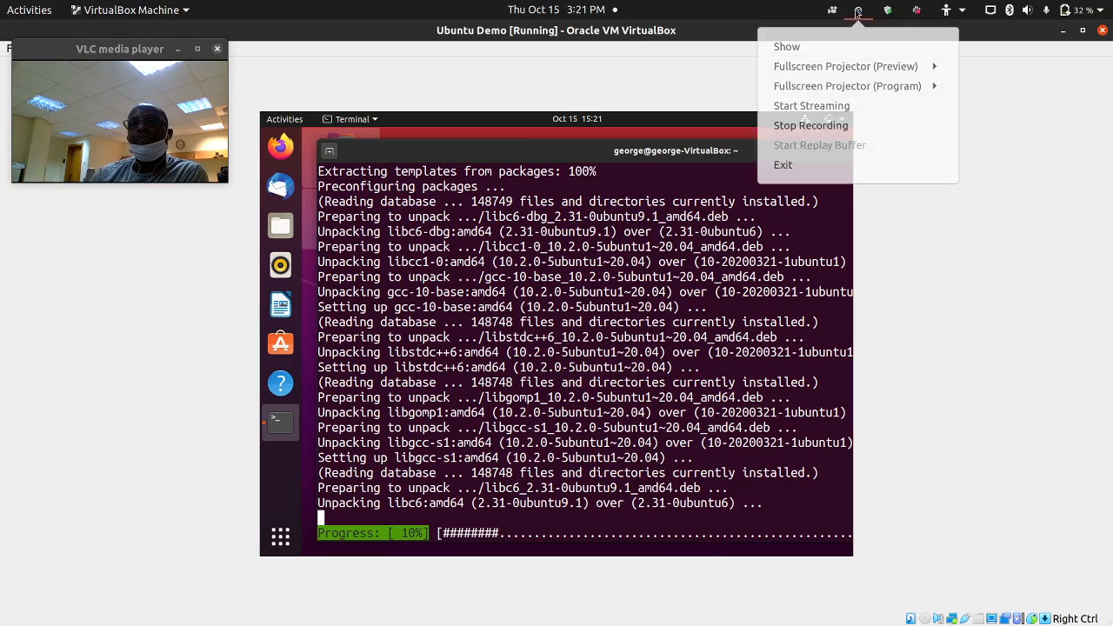
{"action": "left_click", "coordinate": [829, 128]}
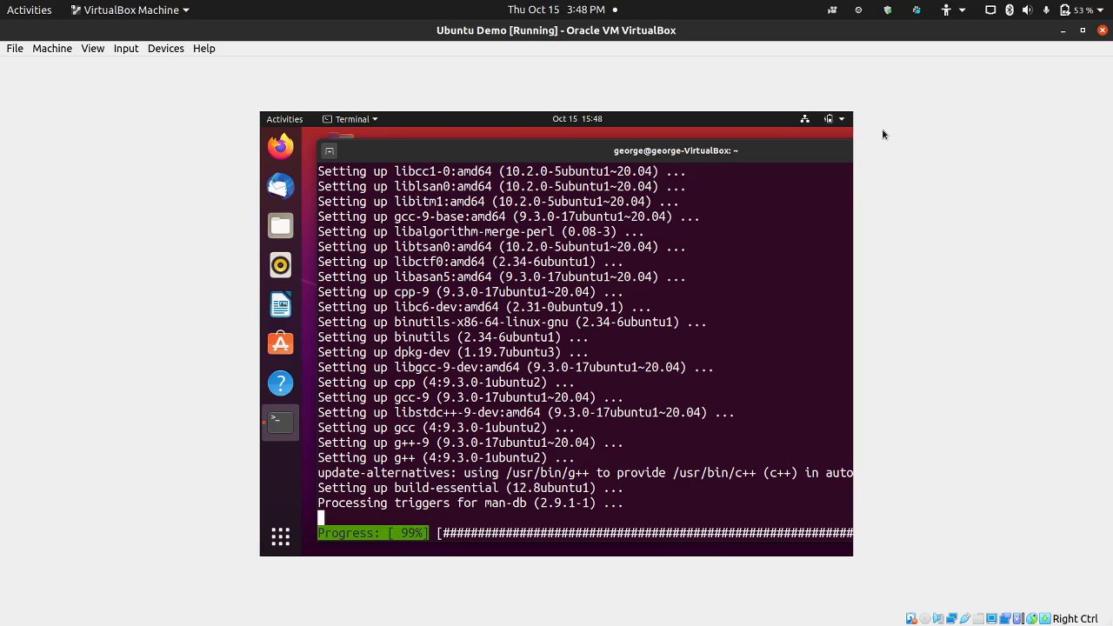
{"action": "key", "text": "alt+Tab"}
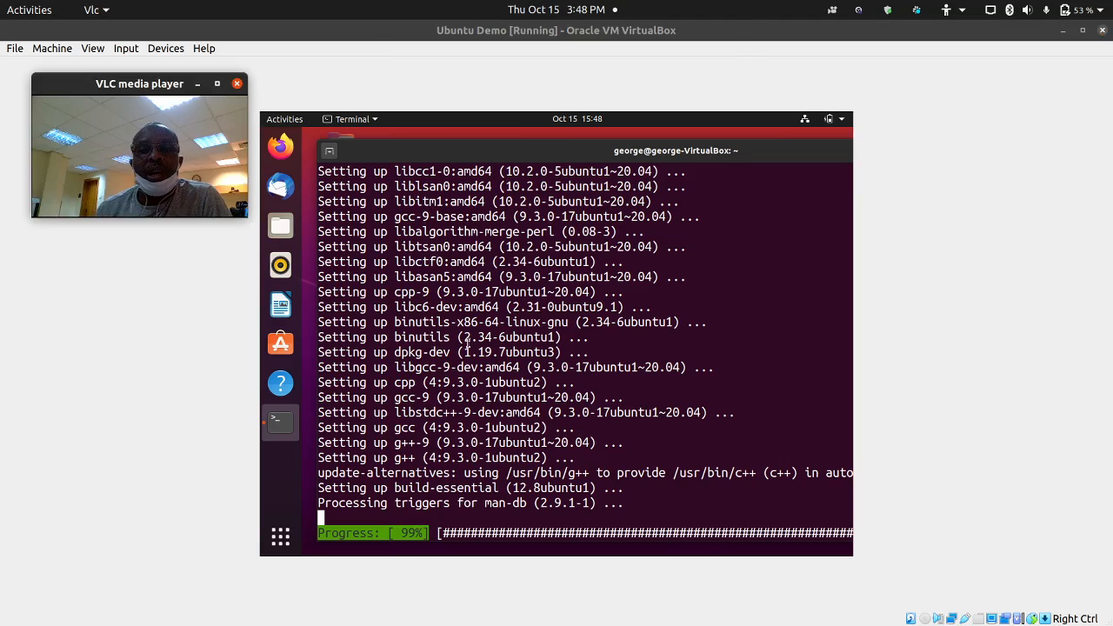
{"action": "left_click", "coordinate": [859, 11]}
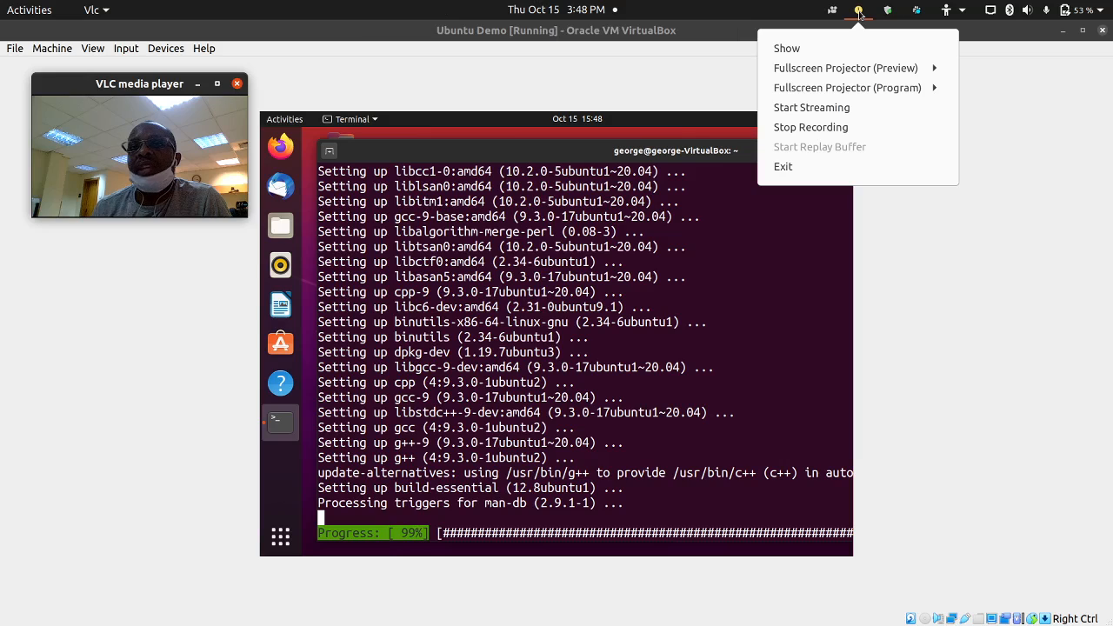
{"action": "left_click", "coordinate": [721, 72]}
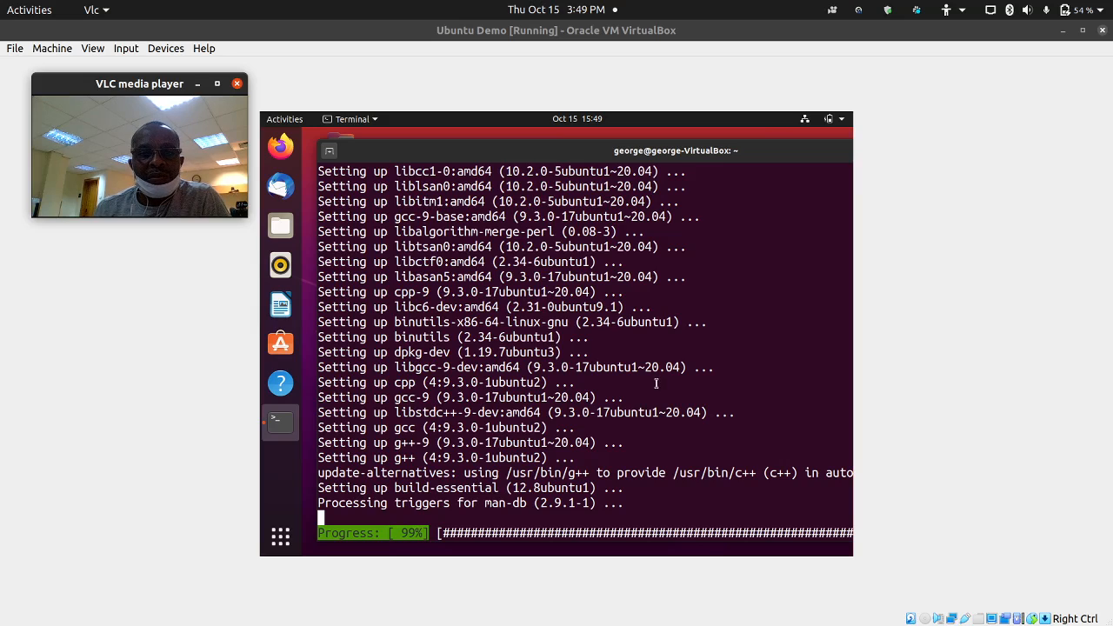
- Reposition the guest terminal while build-essential finishes installing
{"action": "left_click", "coordinate": [795, 158]}
{"action": "left_click_drag", "start_coordinate": [796, 159], "coordinate": [735, 155]}
{"action": "left_click_drag", "start_coordinate": [413, 157], "coordinate": [509, 162]}
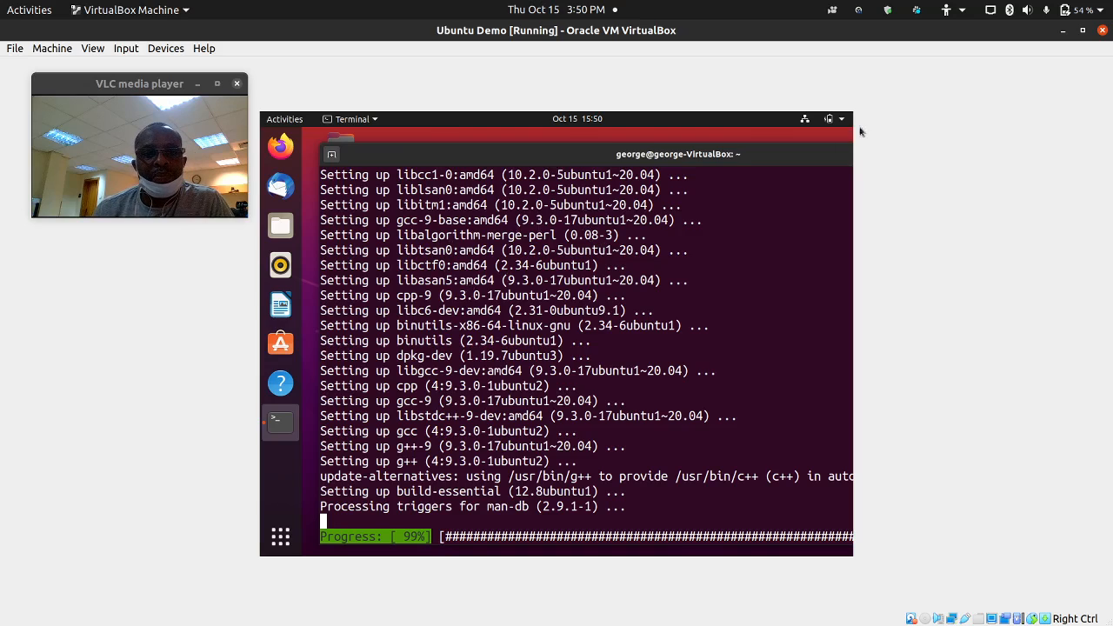
{"action": "left_click", "coordinate": [860, 12]}
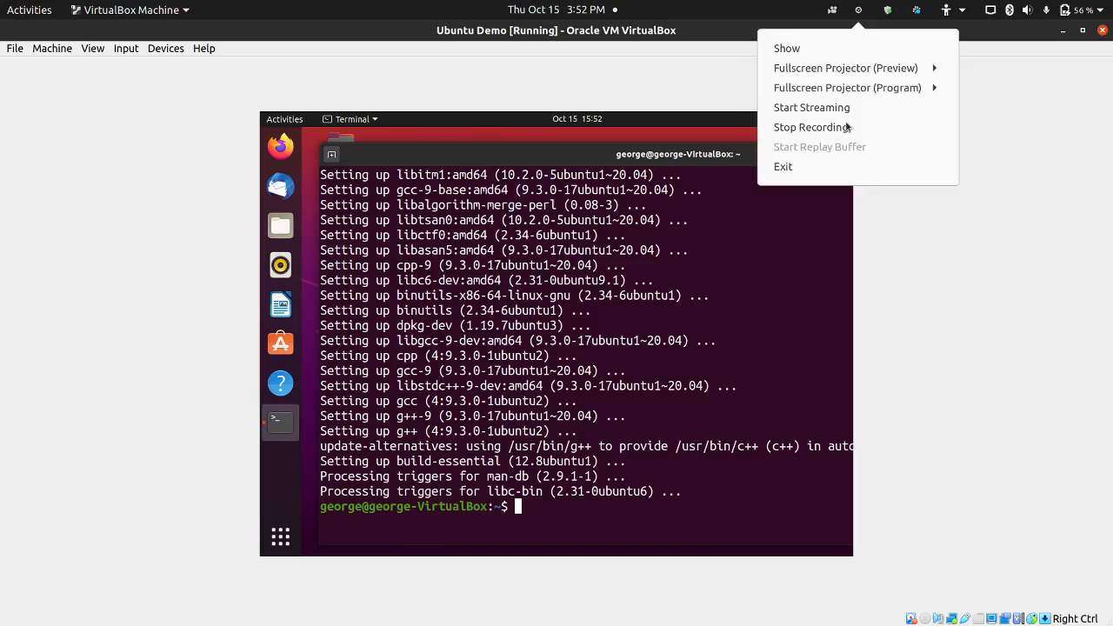
- Stop the screen recording and rearrange the webcam preview and guest terminal windows
{"action": "left_click", "coordinate": [827, 129]}
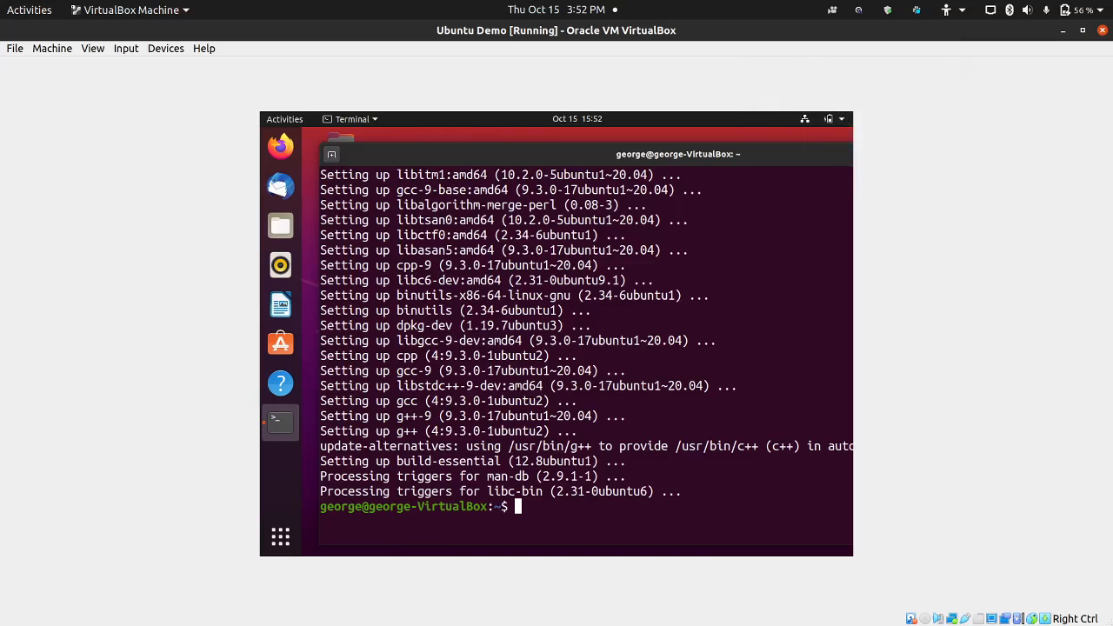
{"action": "mouse_move", "coordinate": [1035, 618]}
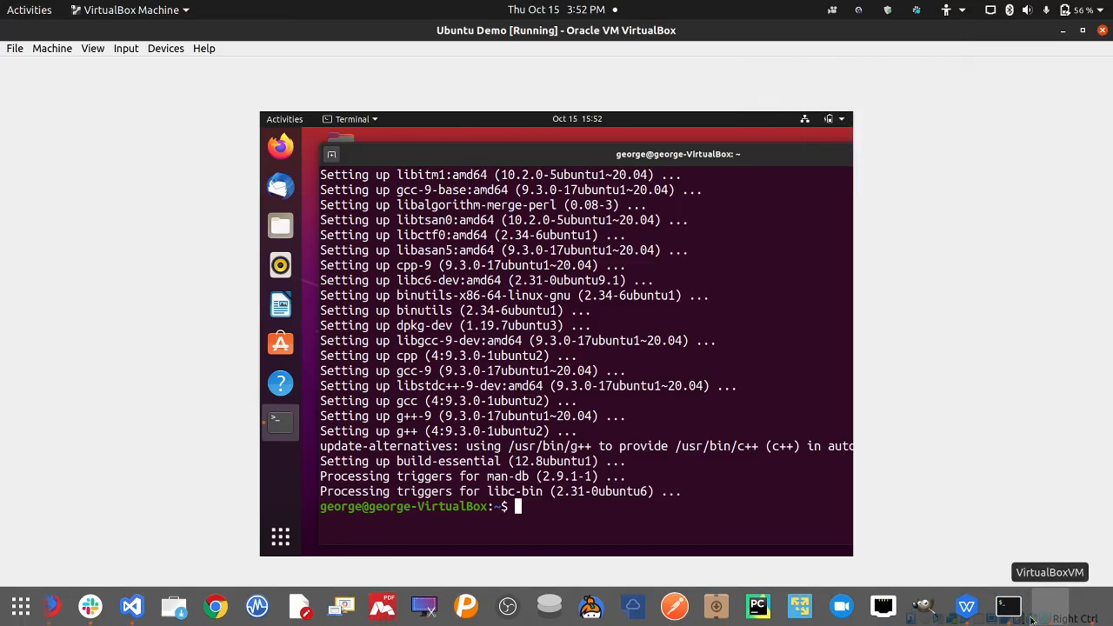
{"action": "left_click", "coordinate": [1087, 613]}
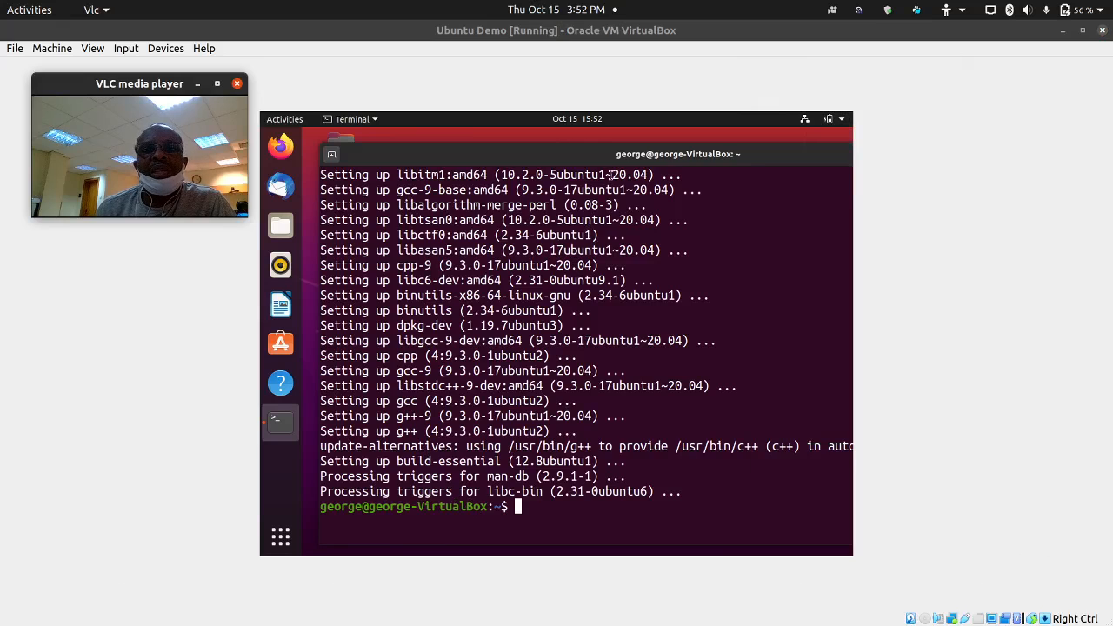
{"action": "left_click_drag", "start_coordinate": [634, 160], "coordinate": [688, 156]}
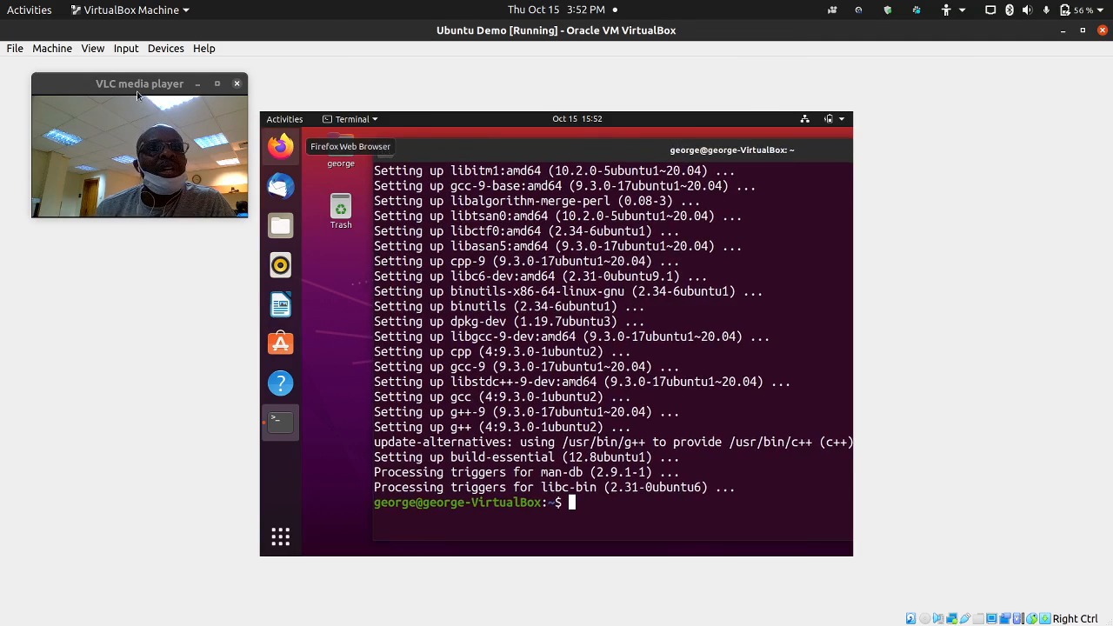
{"action": "left_click_drag", "start_coordinate": [137, 95], "coordinate": [133, 278]}
- Quit the guest Terminal from its dock icon's menu
{"action": "left_click", "coordinate": [165, 49]}
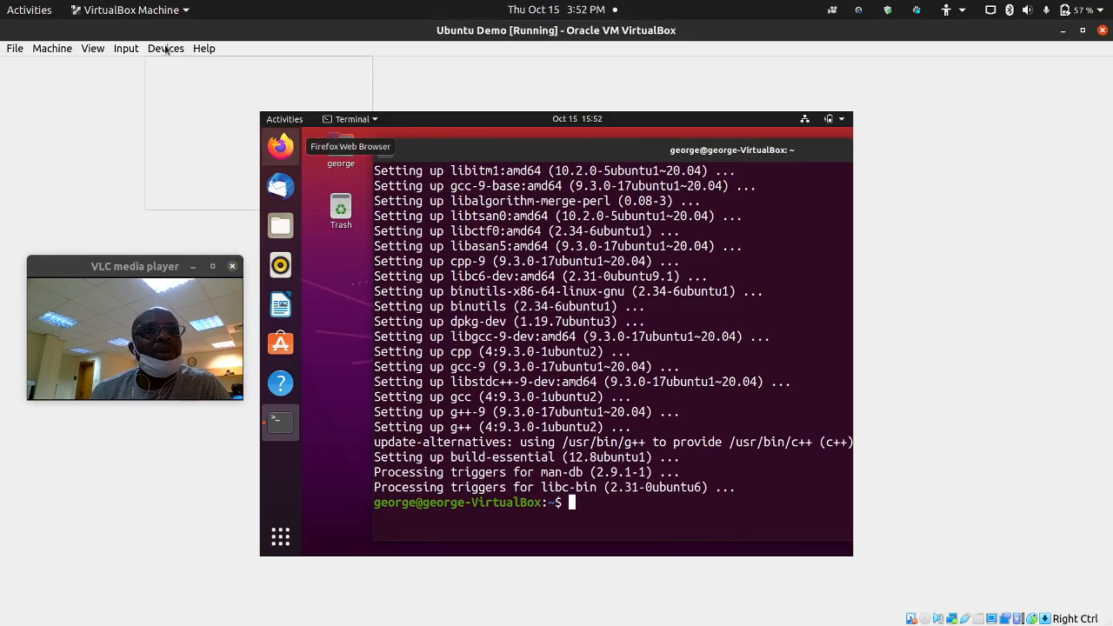
{"action": "left_click", "coordinate": [196, 202]}
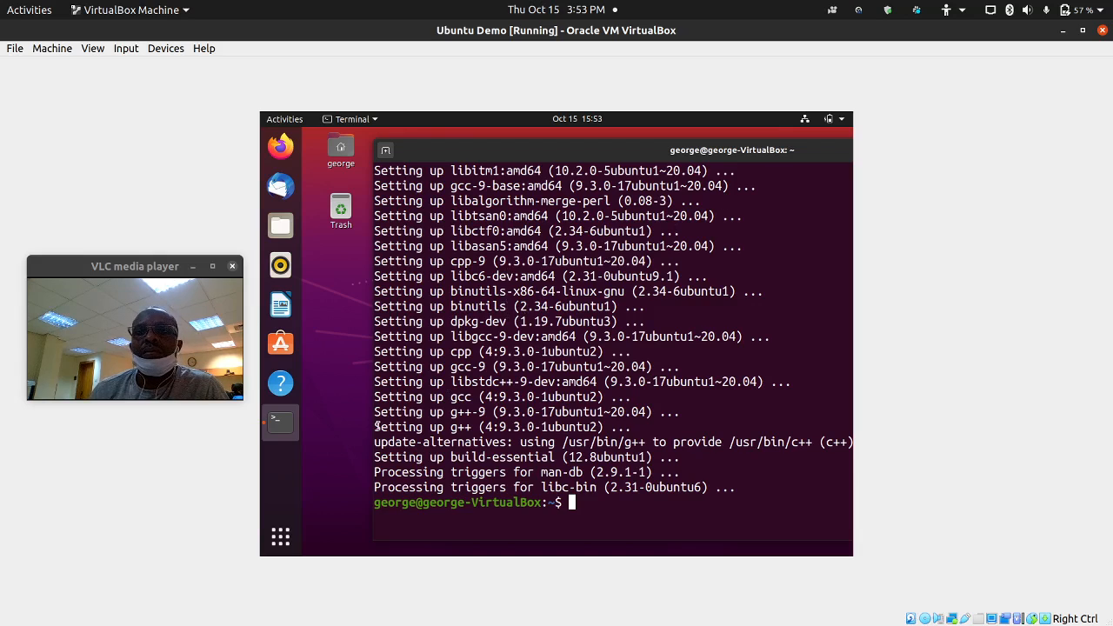
{"action": "right_click", "coordinate": [287, 424]}
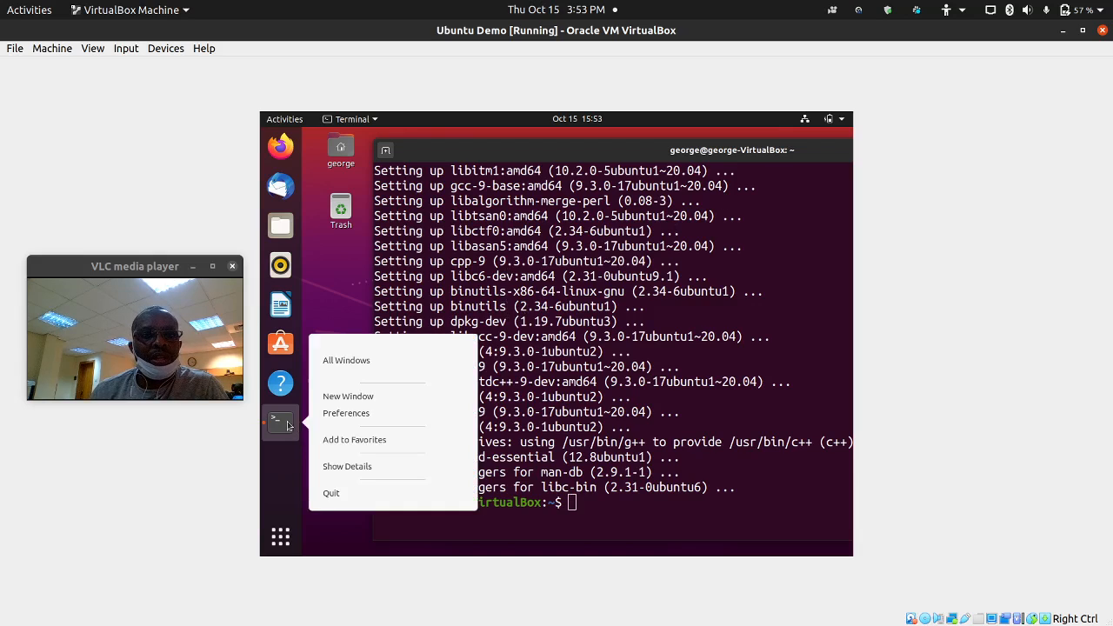
{"action": "left_click", "coordinate": [327, 484]}
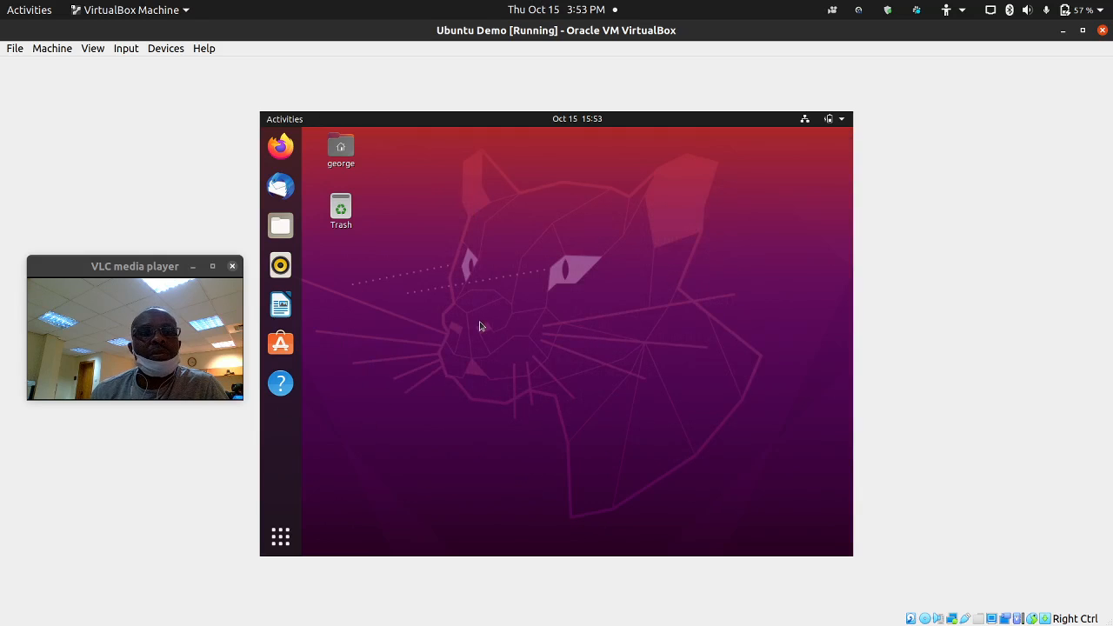
- Insert the Guest Additions CD image via Devices, then view and dismiss the insertion error
{"action": "left_click", "coordinate": [166, 50]}
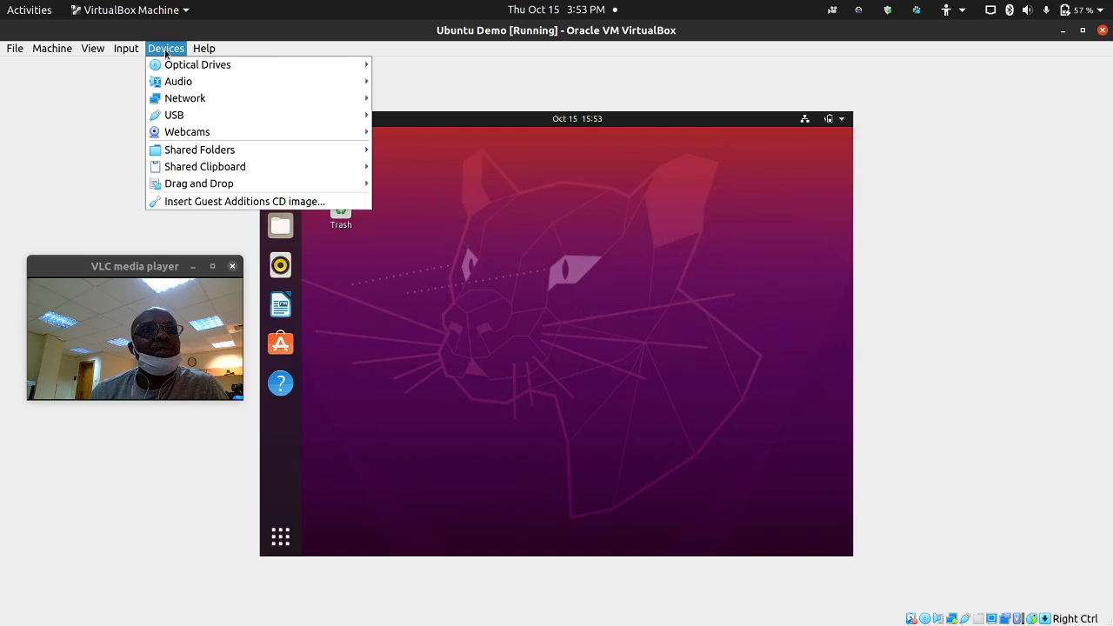
{"action": "left_click", "coordinate": [250, 203]}
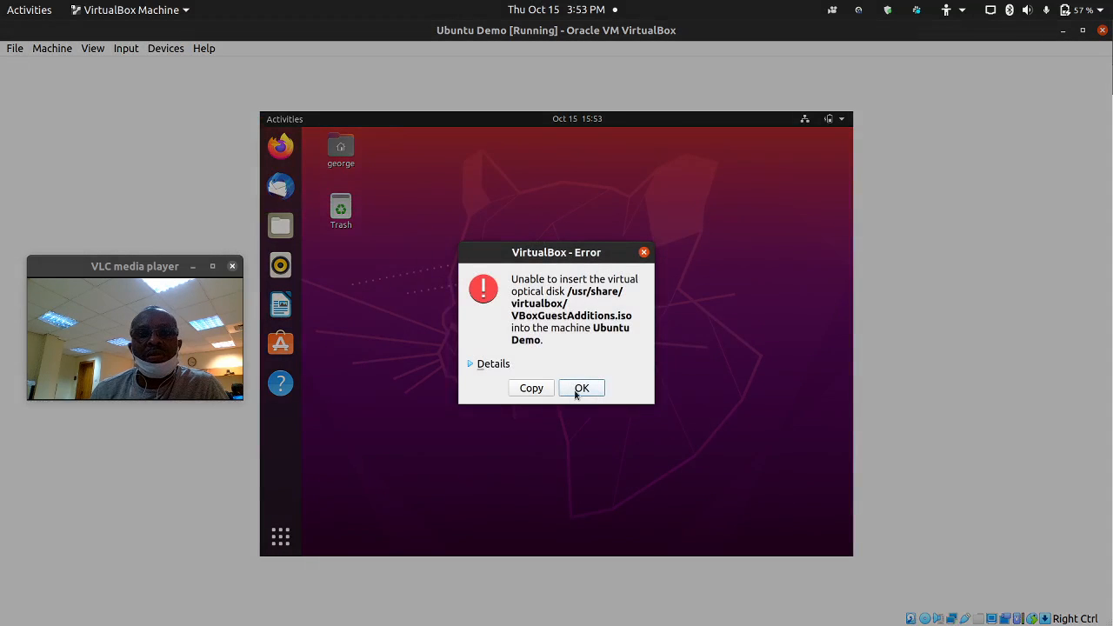
{"action": "left_click", "coordinate": [470, 364]}
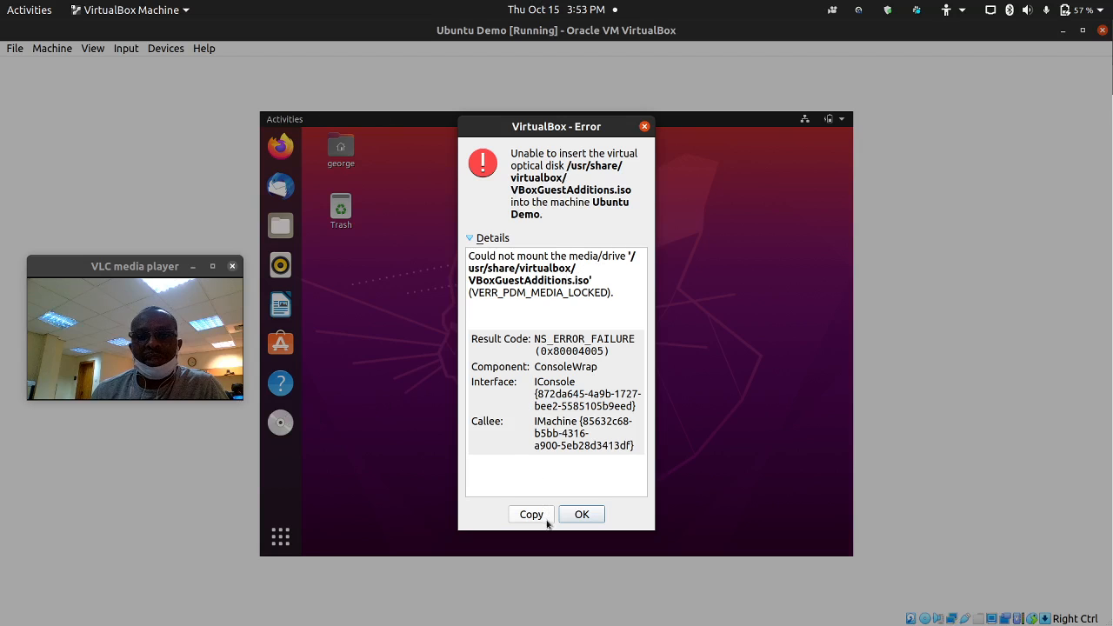
{"action": "left_click", "coordinate": [580, 515]}
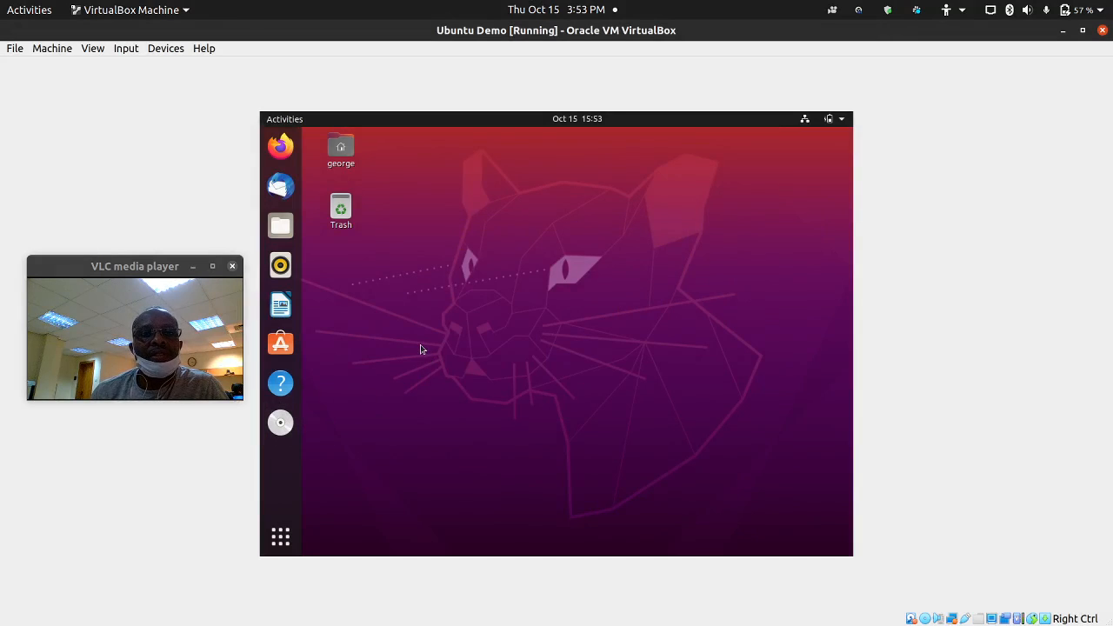
- Open the VBox_GAs_6.1.14 disc in a new window from its dock icon's menu
{"action": "right_click", "coordinate": [281, 424]}
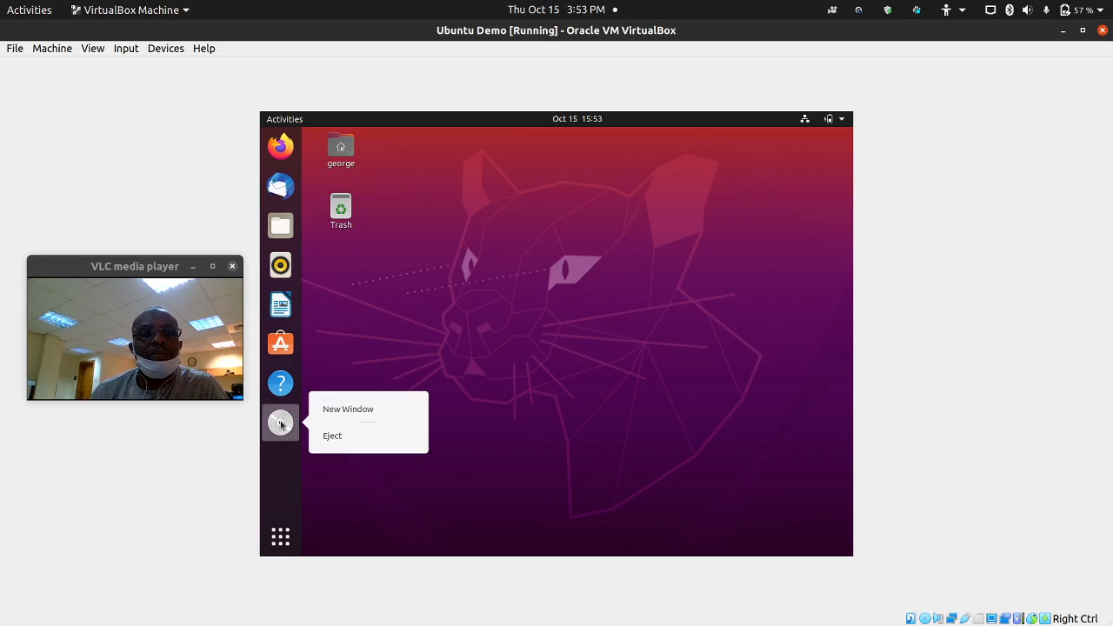
{"action": "left_click", "coordinate": [374, 336]}
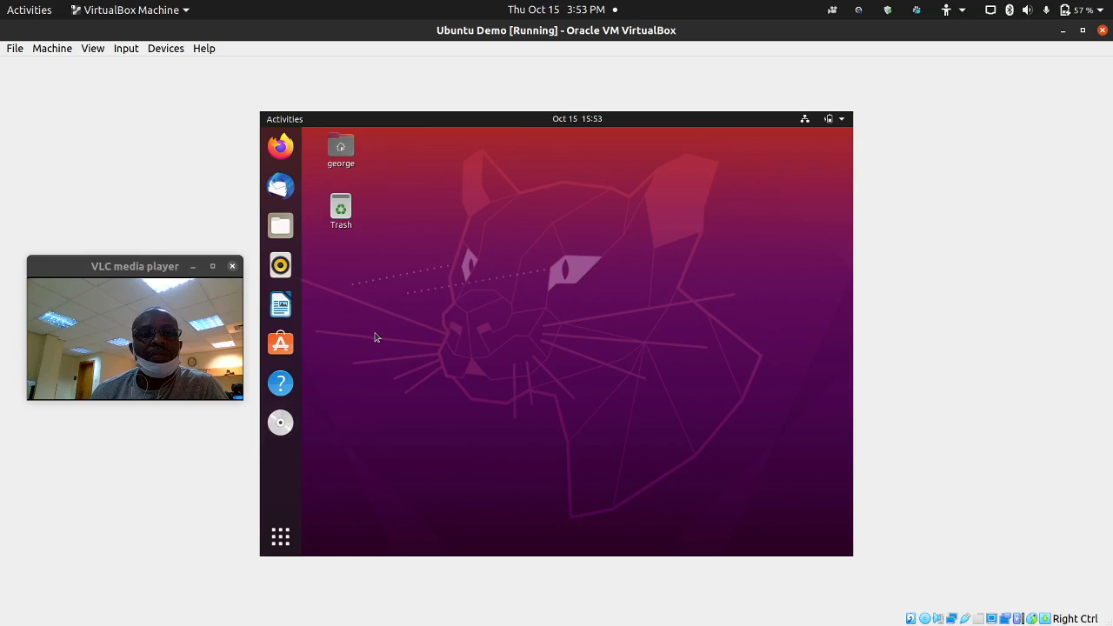
{"action": "left_click", "coordinate": [280, 423]}
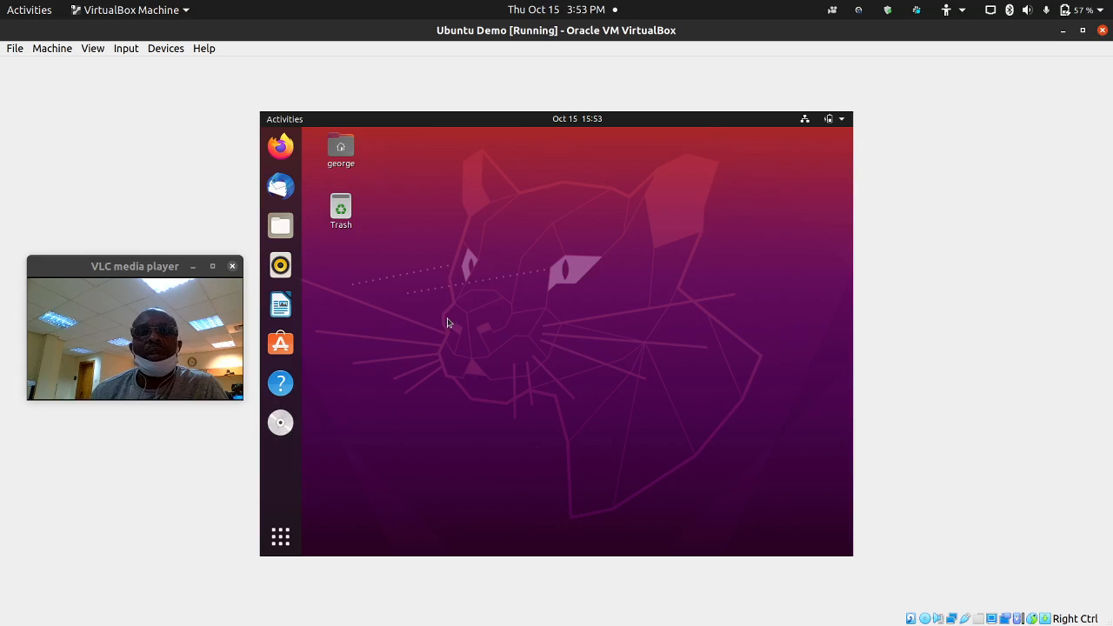
{"action": "right_click", "coordinate": [291, 423]}
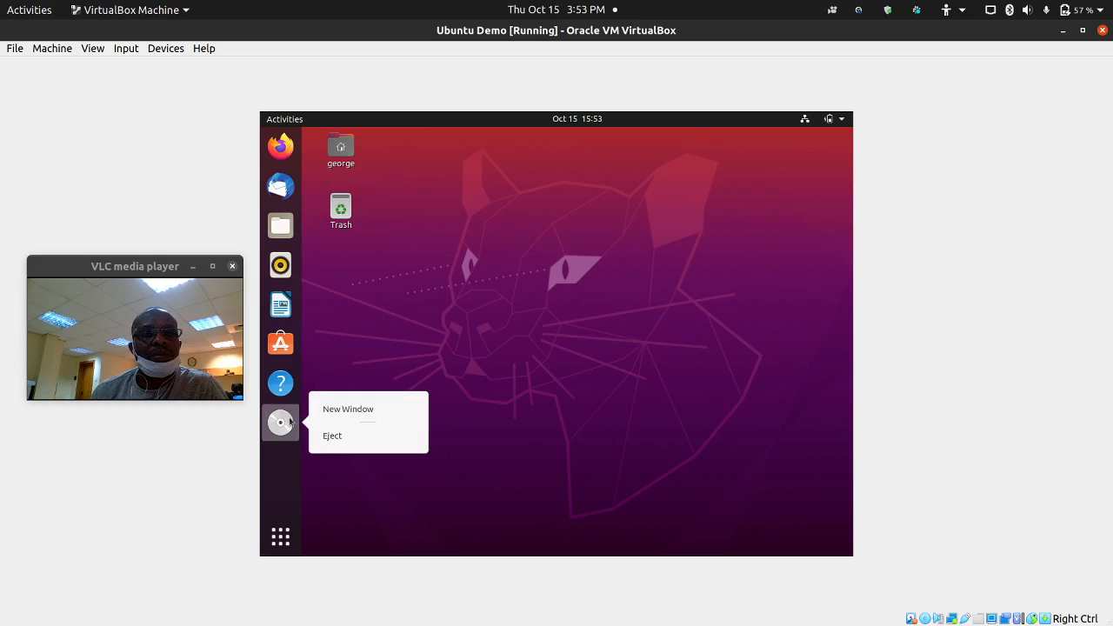
{"action": "left_click", "coordinate": [333, 412]}
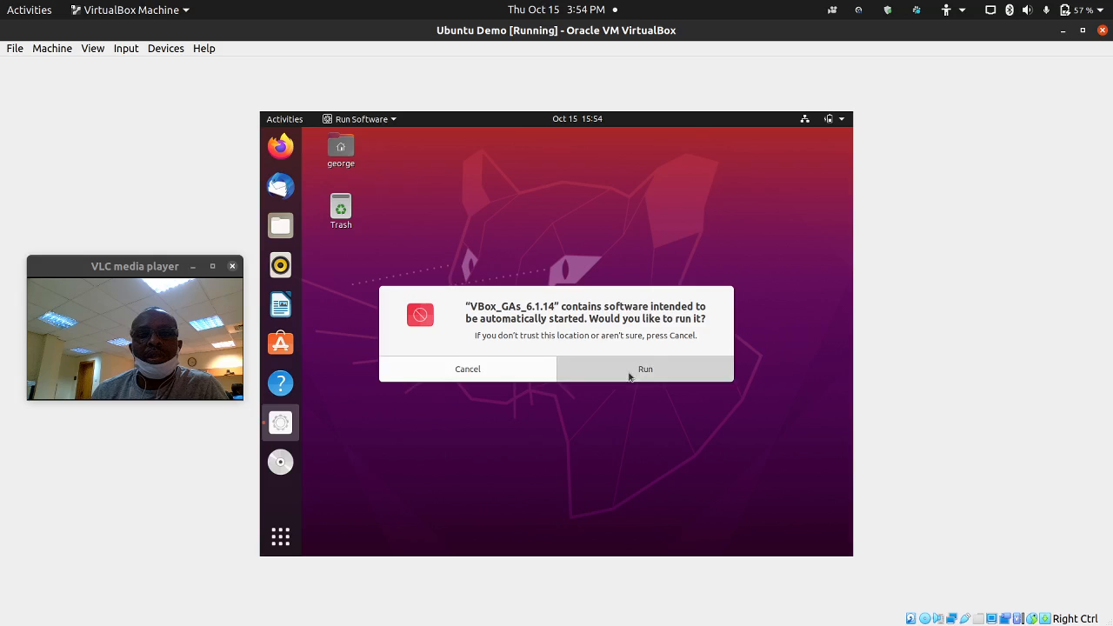
- Run the disc's autostart software, authenticate with the user password, and bring up its Files window
{"action": "left_click", "coordinate": [630, 375]}
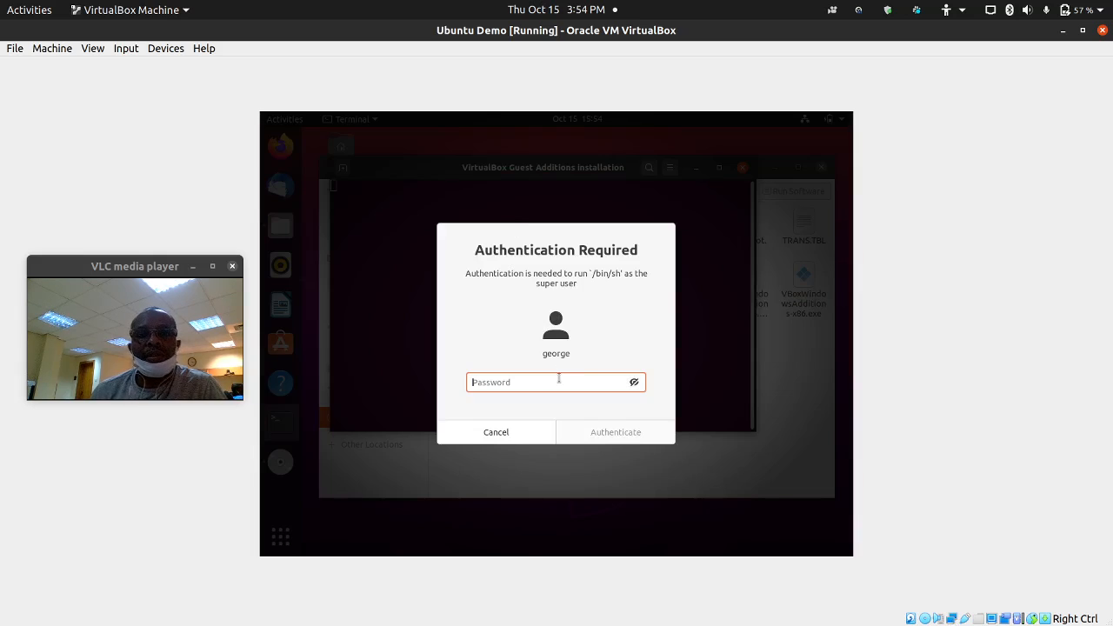
{"action": "type", "text": "p••••••"}
{"action": "key", "text": "Return"}
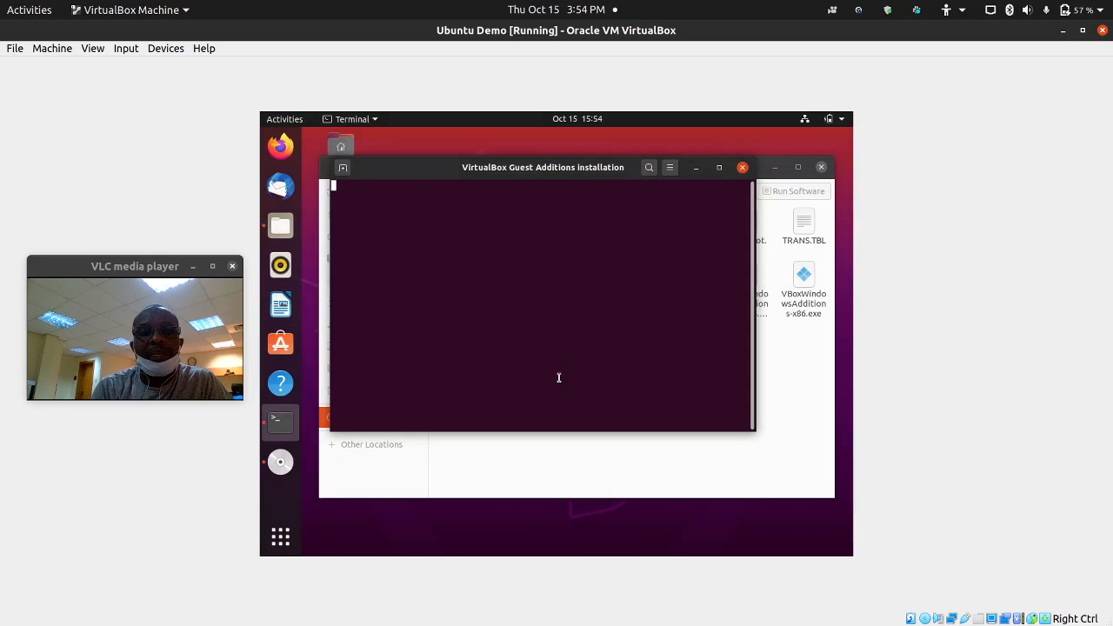
{"action": "left_click", "coordinate": [809, 393]}
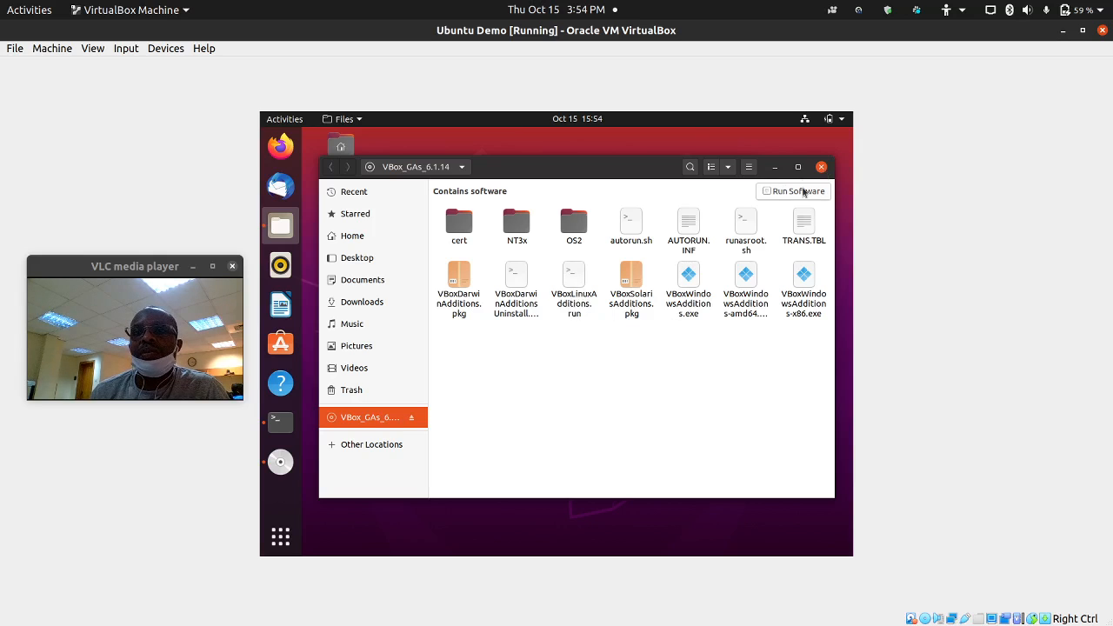
- Close the disc's Files window, enlarge the installer terminal text with Ctrl++ and move it aside
{"action": "left_click", "coordinate": [821, 168]}
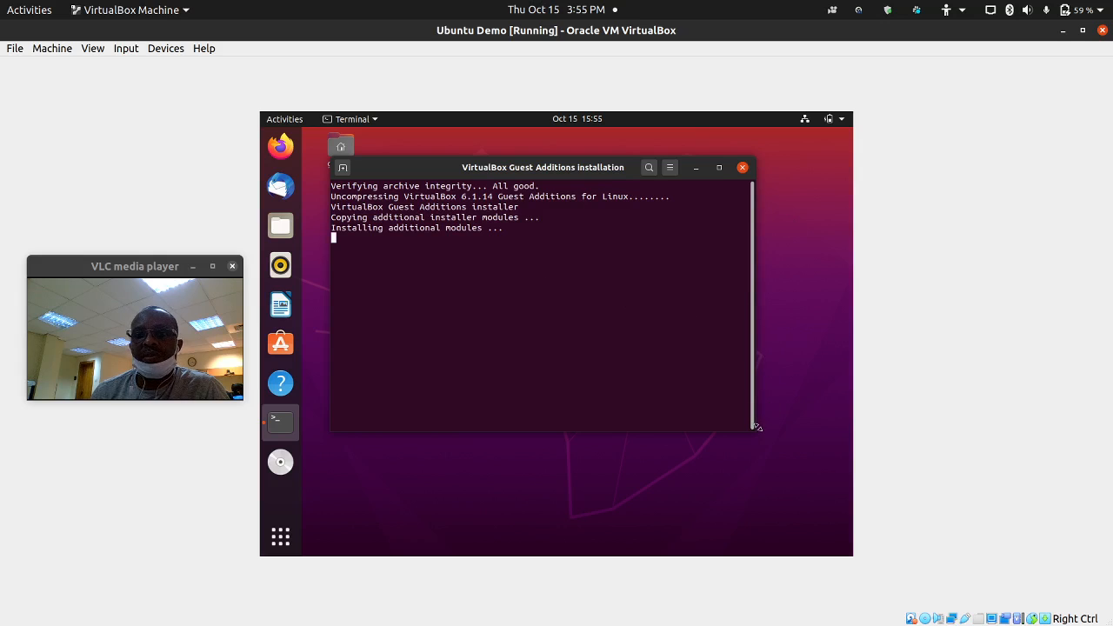
{"action": "key", "text": "ctrl+plus"}
{"action": "key", "text": "ctrl+plus"}
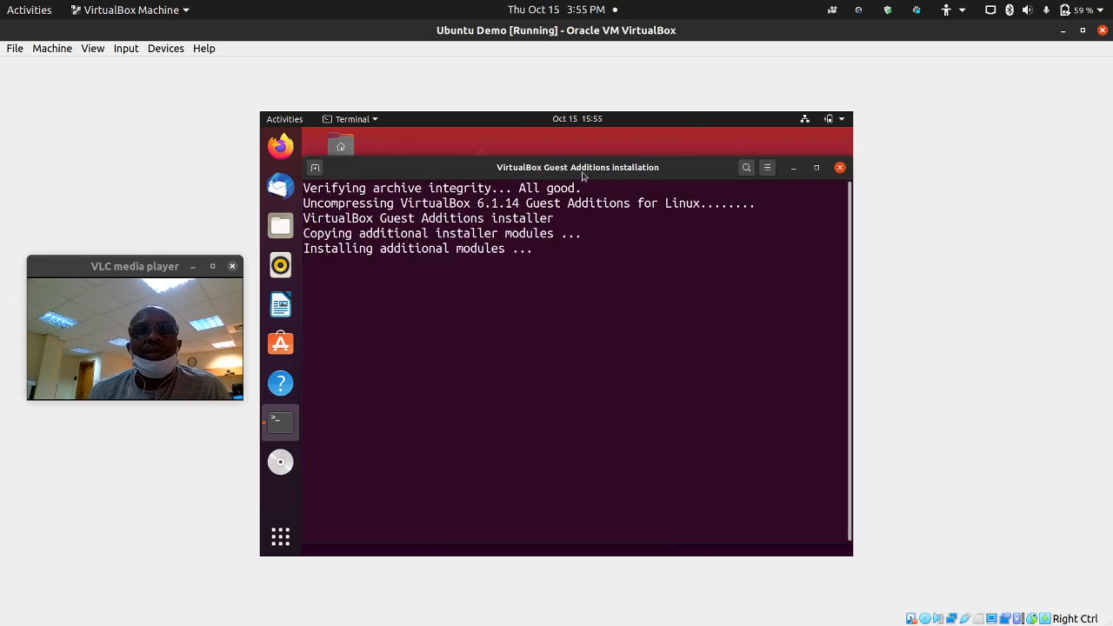
{"action": "left_click_drag", "start_coordinate": [582, 172], "coordinate": [618, 167]}
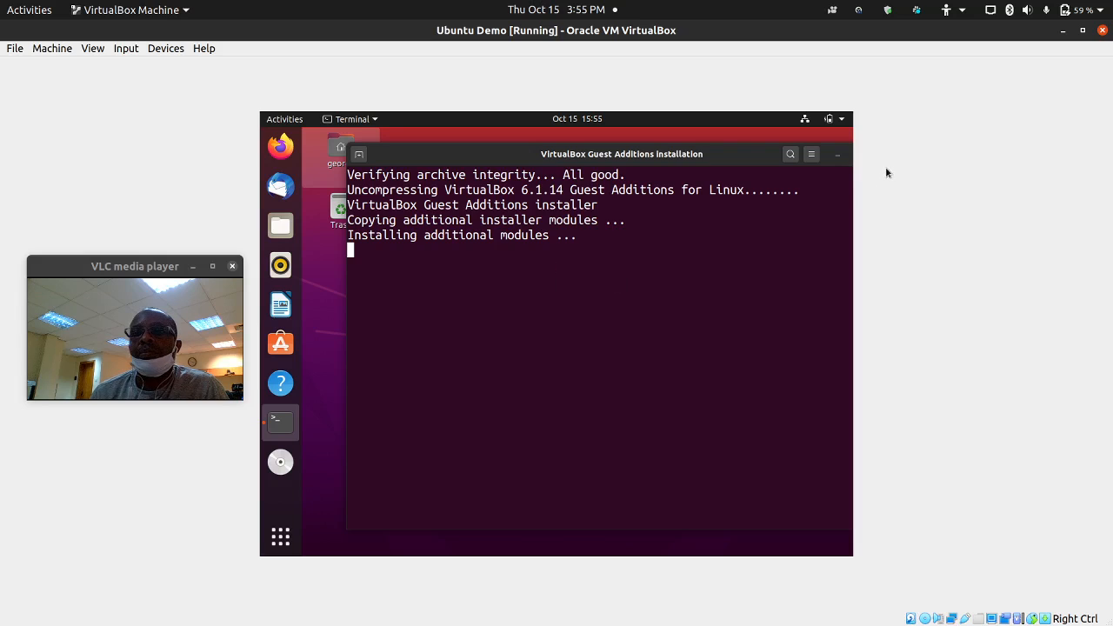
- Wait for the Guest Additions install to finish, then close its terminal with Return
{"action": "left_click", "coordinate": [859, 10]}
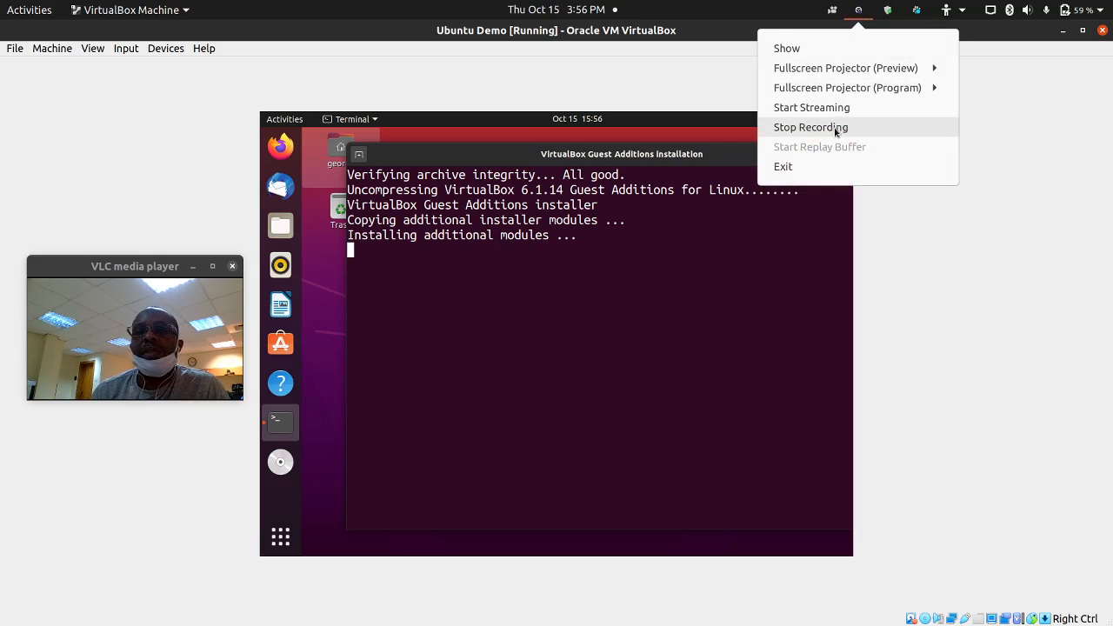
{"action": "left_click", "coordinate": [811, 127]}
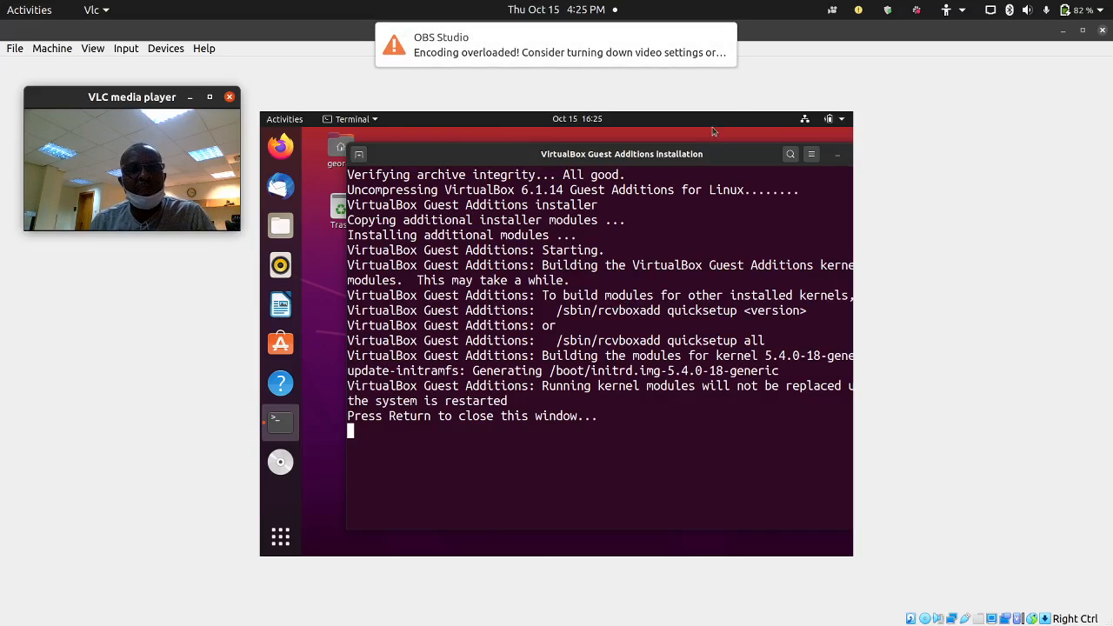
{"action": "left_click", "coordinate": [859, 9]}
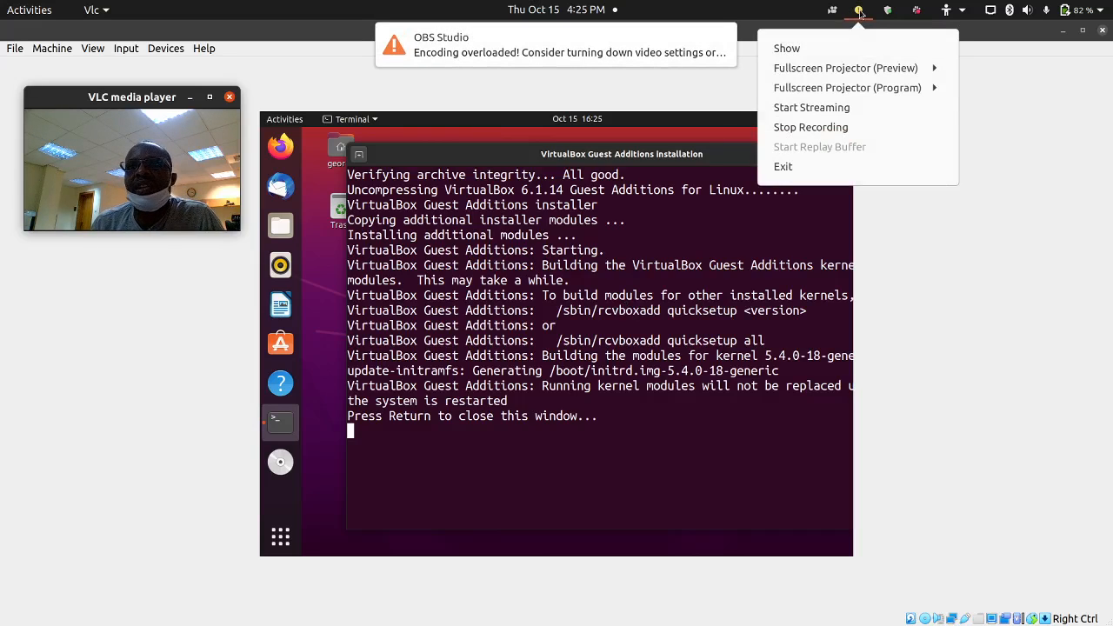
{"action": "left_click", "coordinate": [709, 124]}
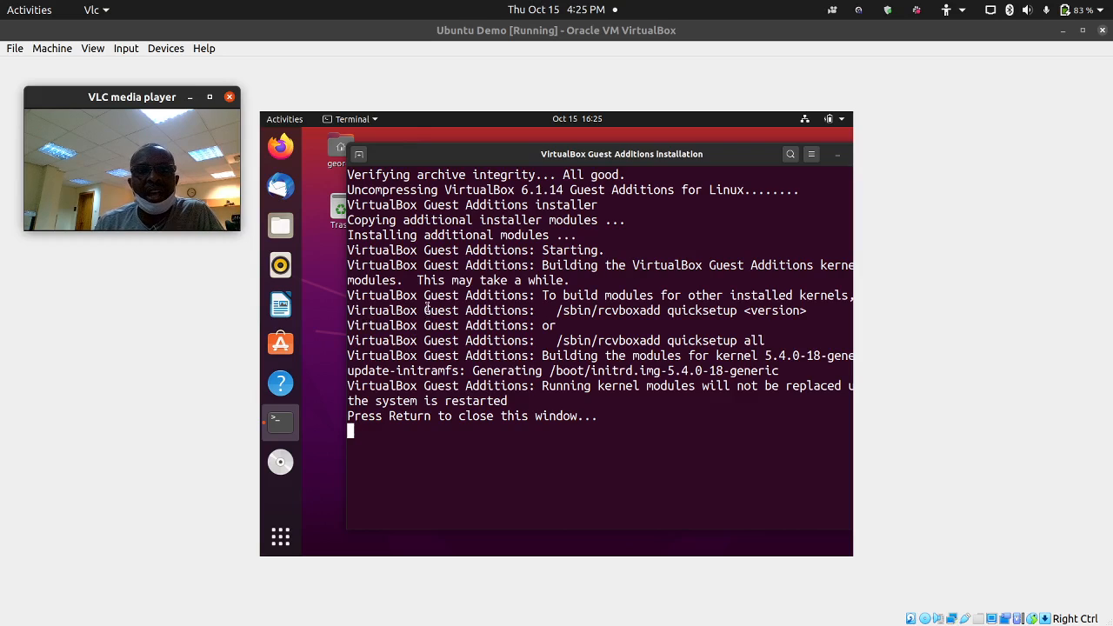
{"action": "left_click_drag", "start_coordinate": [429, 311], "coordinate": [534, 311]}
{"action": "left_click", "coordinate": [518, 360]}
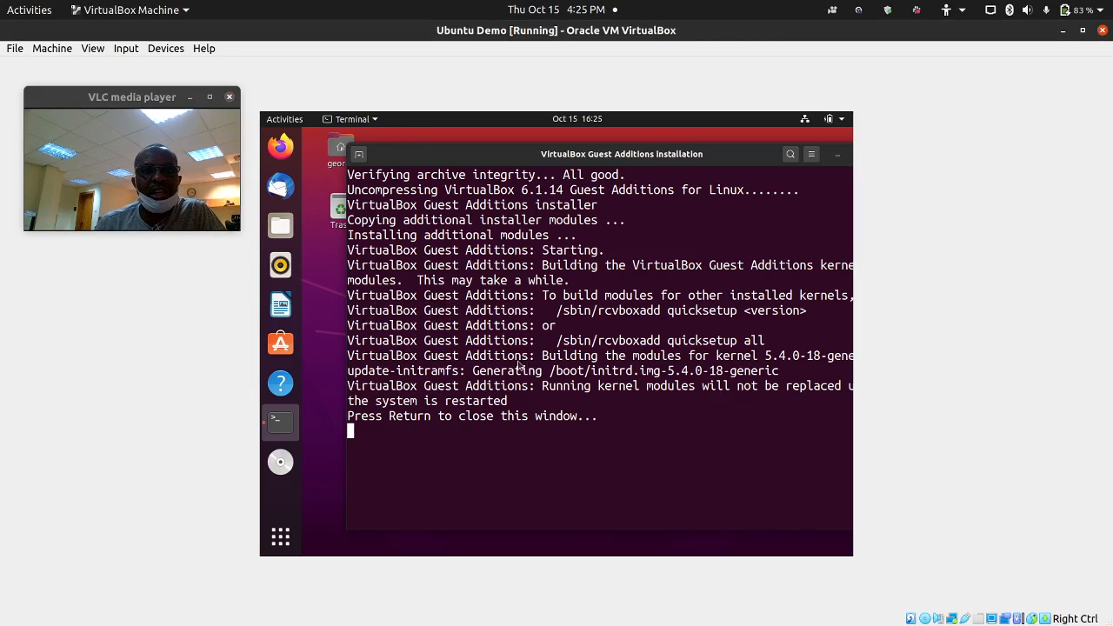
{"action": "key", "text": "Return"}
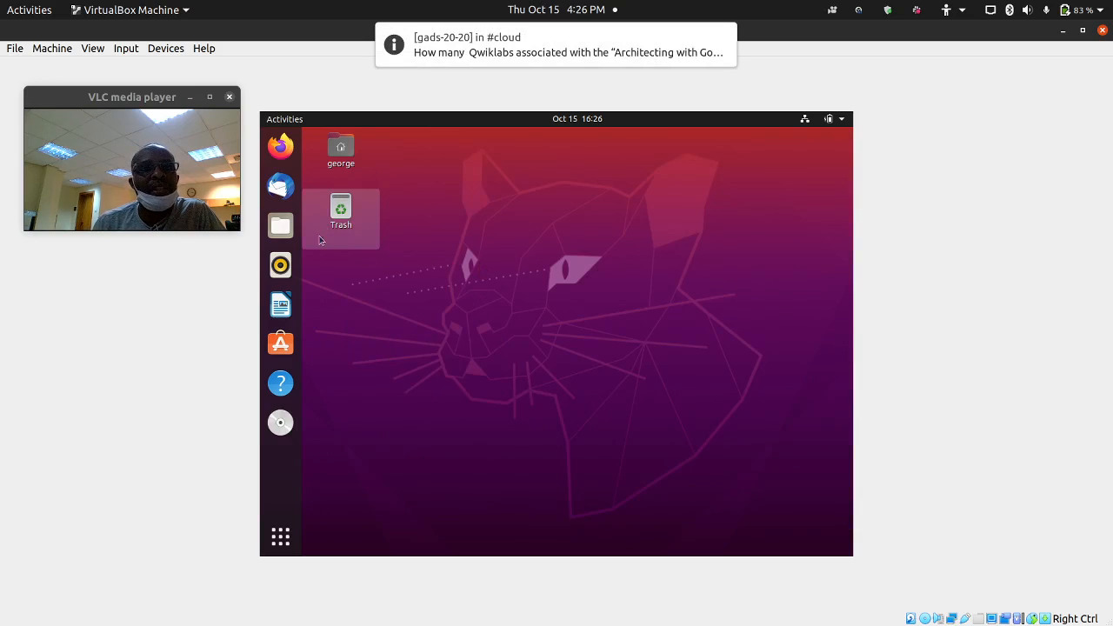
- Eject the Guest Additions disc and restart the Ubuntu guest via Power Off / Log Out
{"action": "right_click", "coordinate": [295, 428]}
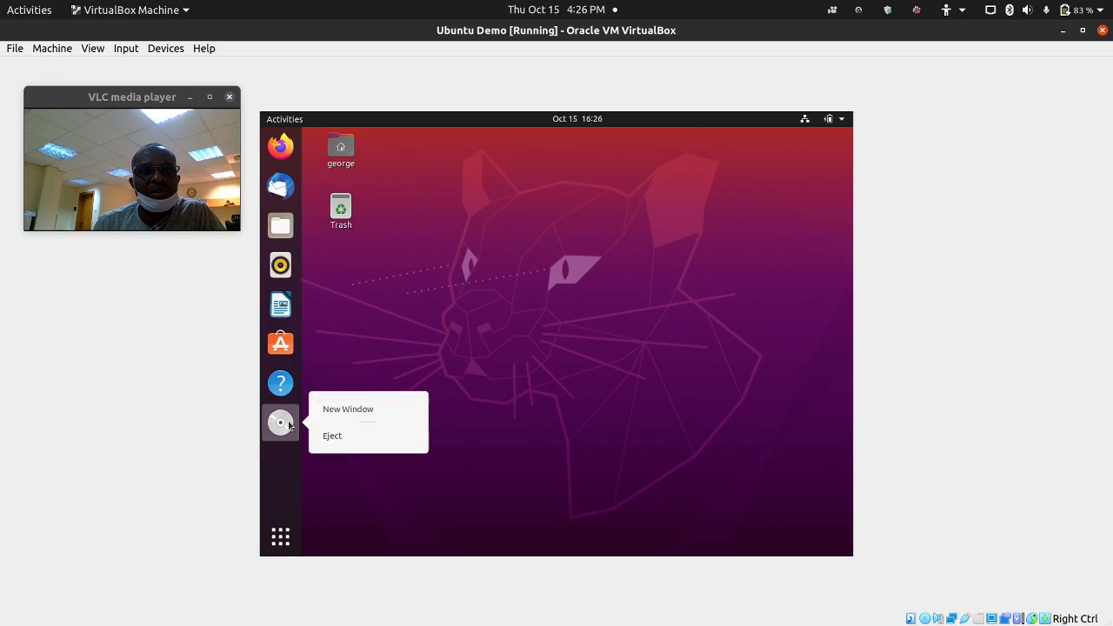
{"action": "left_click", "coordinate": [347, 439]}
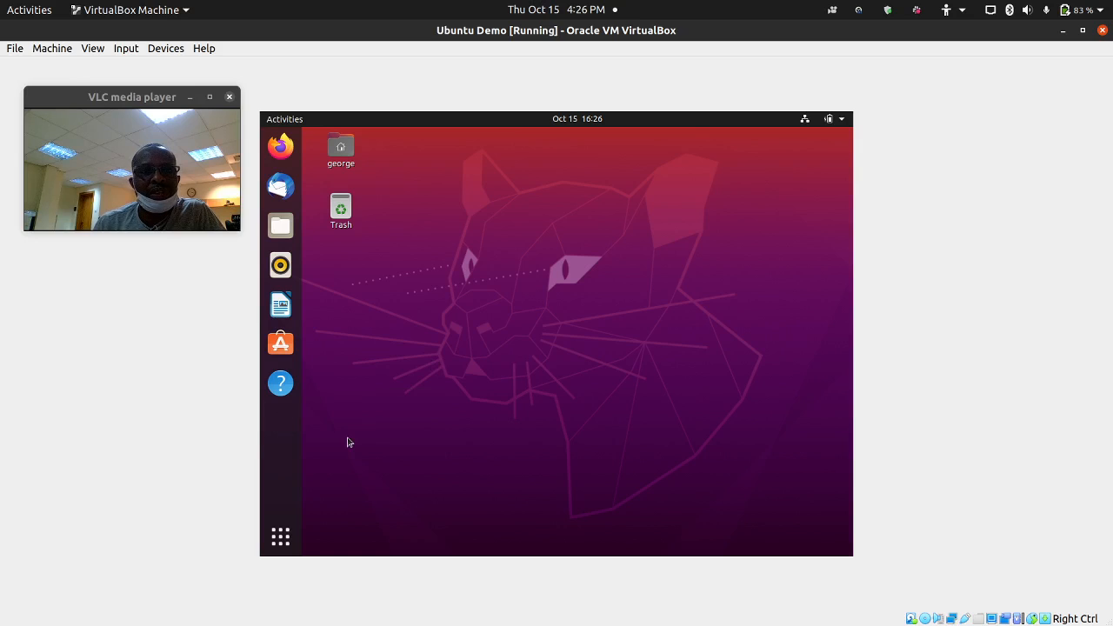
{"action": "left_click", "coordinate": [845, 123]}
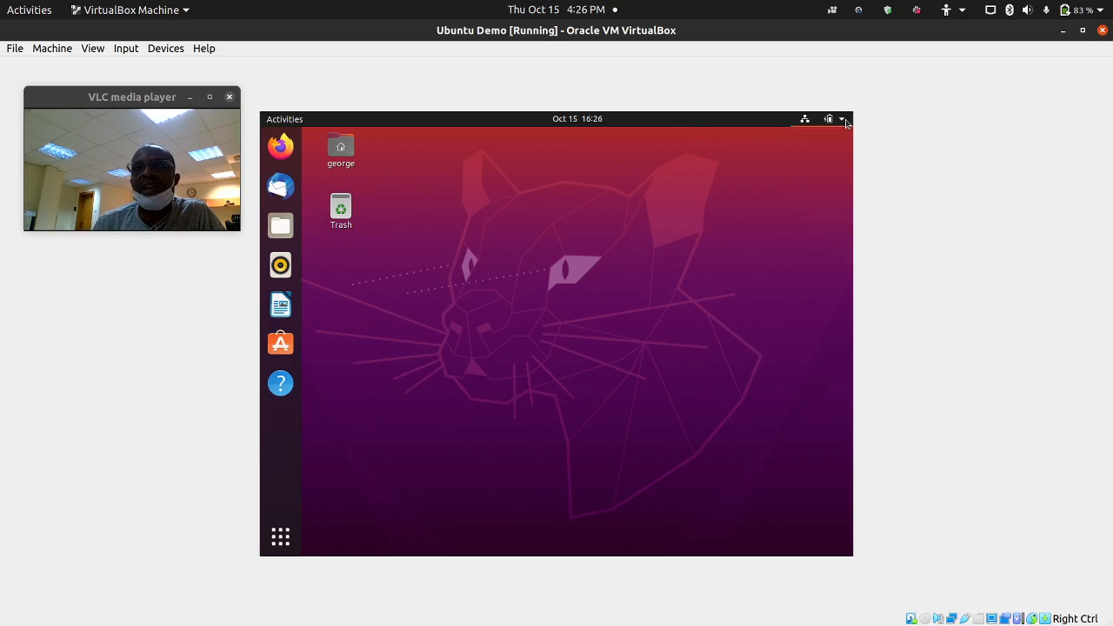
{"action": "left_click", "coordinate": [749, 279]}
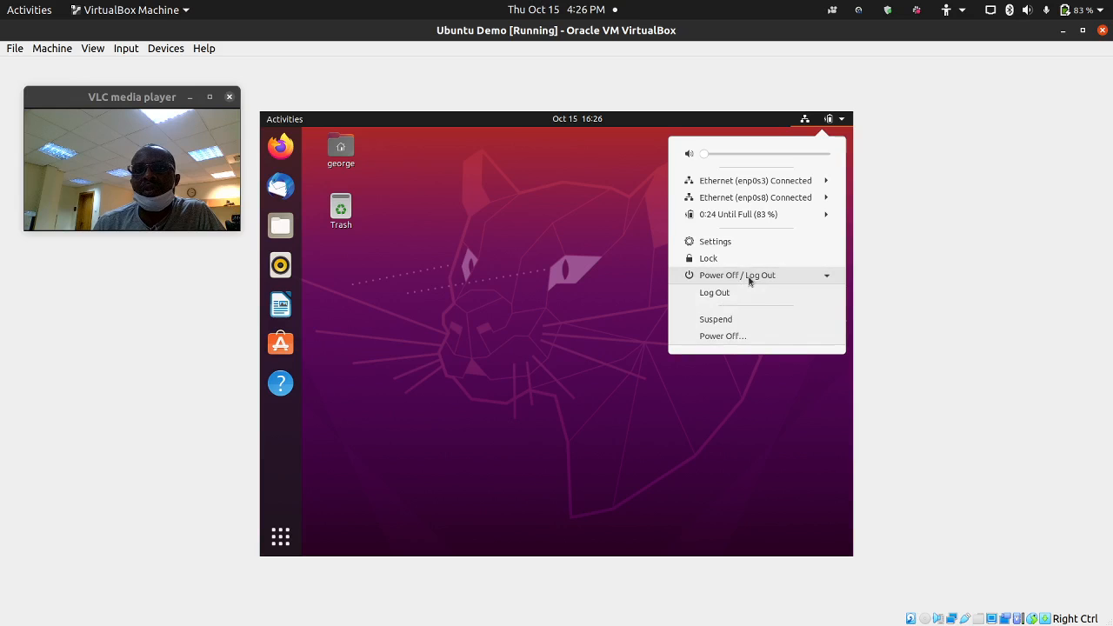
{"action": "left_click", "coordinate": [738, 338]}
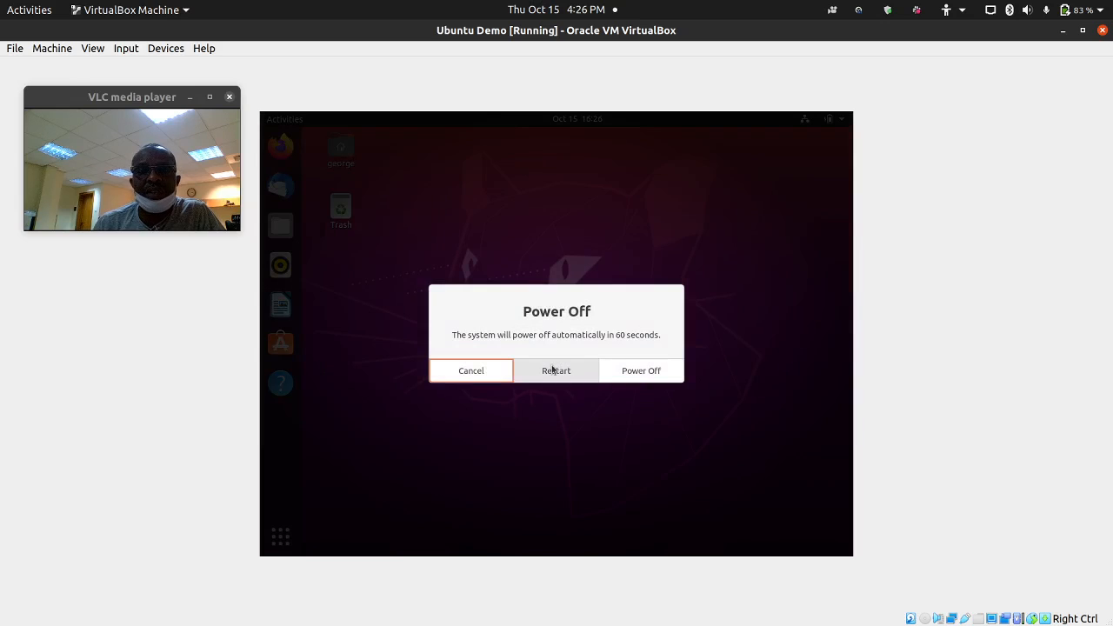
{"action": "left_click", "coordinate": [552, 366]}
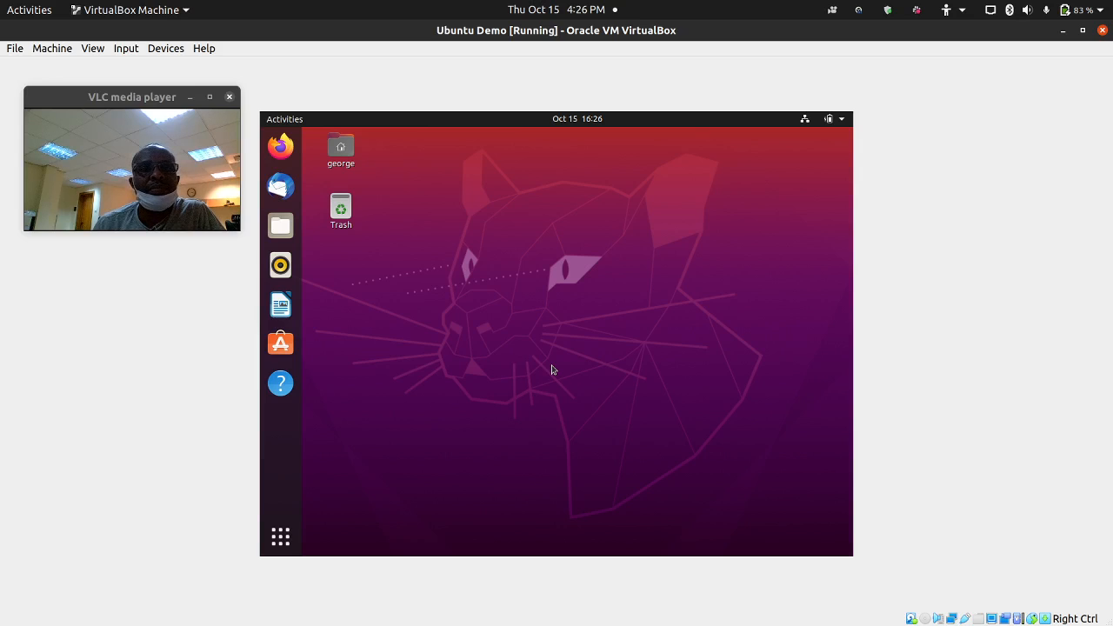
- Adjust the screen recorder and reposition the webcam preview on the host
{"action": "left_click", "coordinate": [859, 10]}
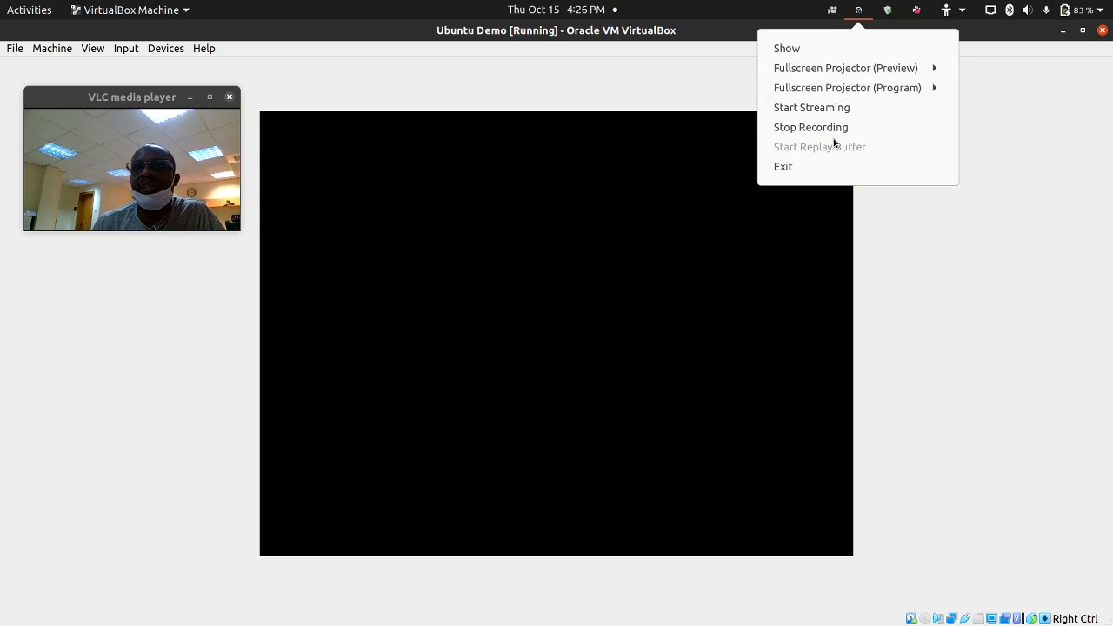
{"action": "left_click", "coordinate": [841, 129]}
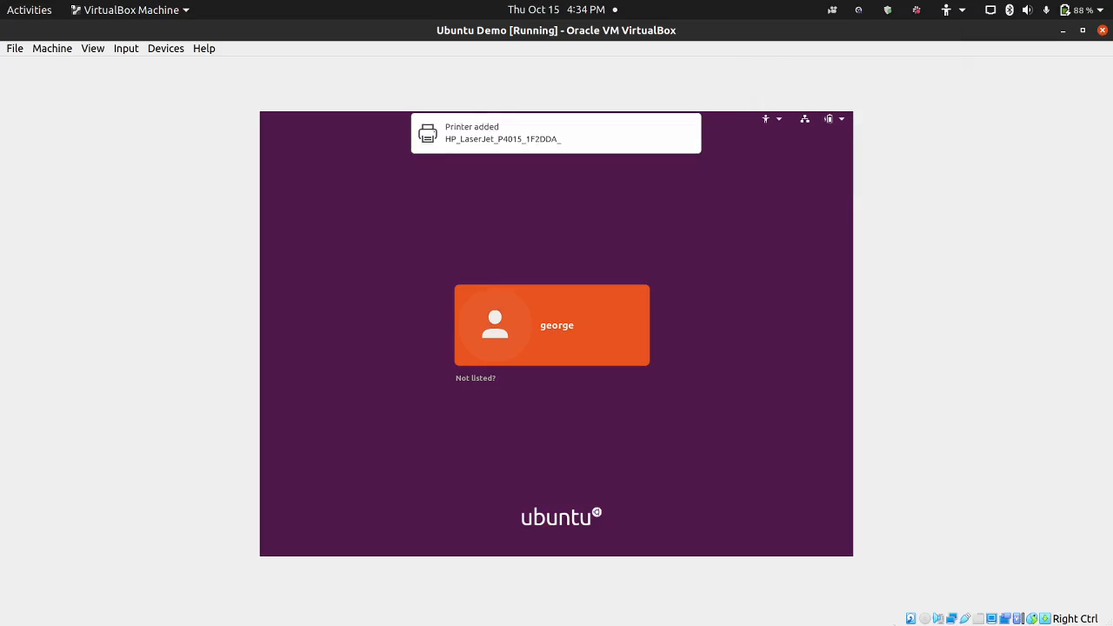
{"action": "mouse_move", "coordinate": [995, 618]}
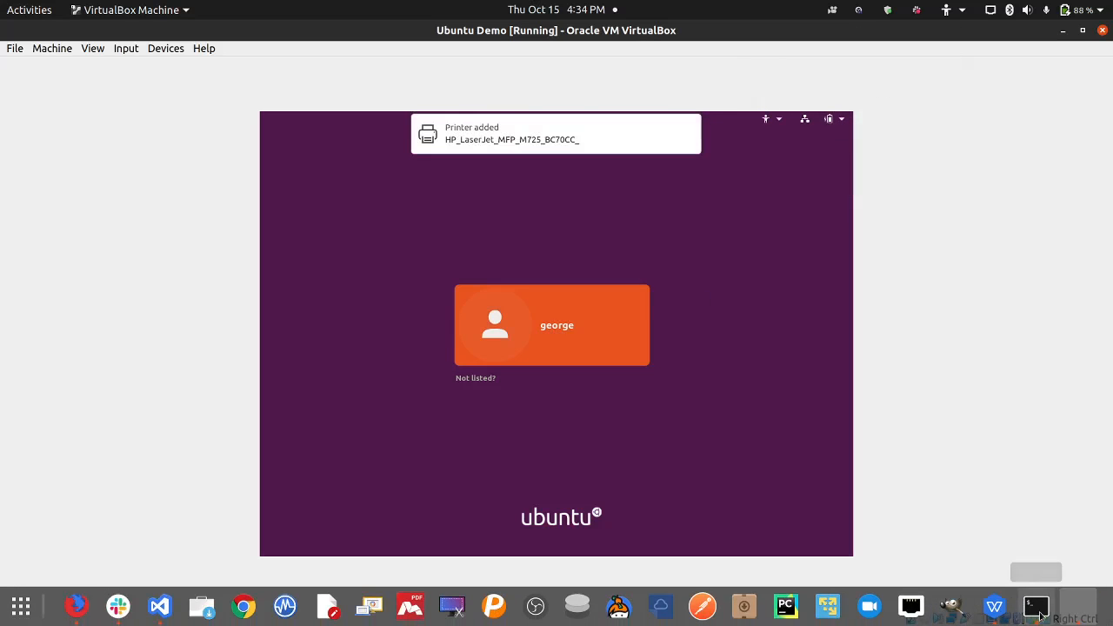
{"action": "left_click", "coordinate": [1093, 611]}
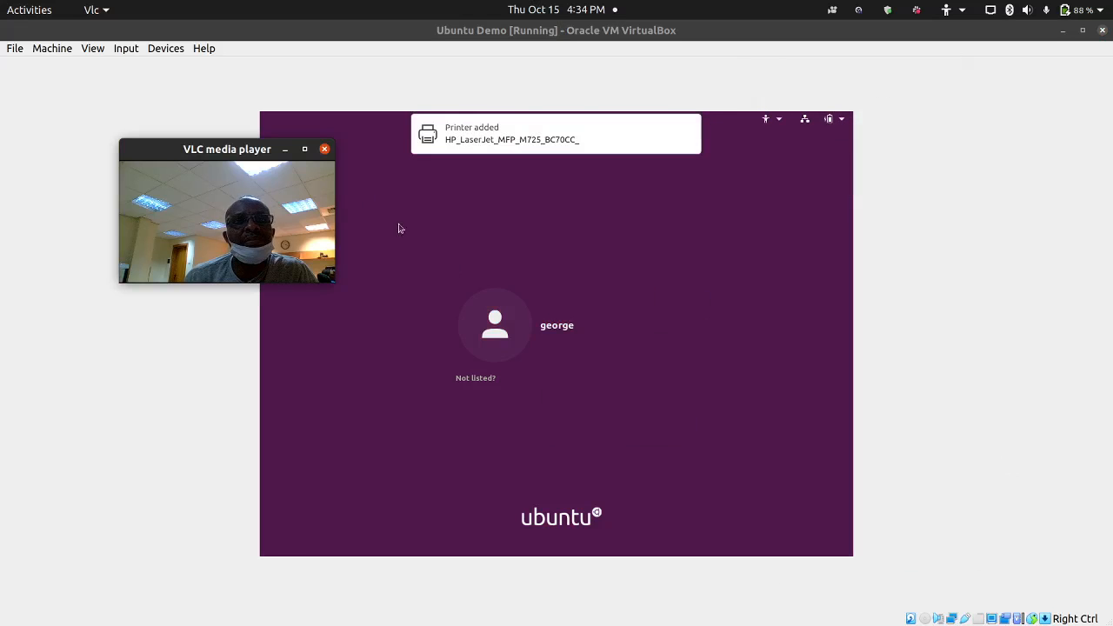
{"action": "left_click_drag", "start_coordinate": [259, 153], "coordinate": [177, 122]}
- Sign in to the guest's user account with its password
{"action": "left_click", "coordinate": [550, 331]}
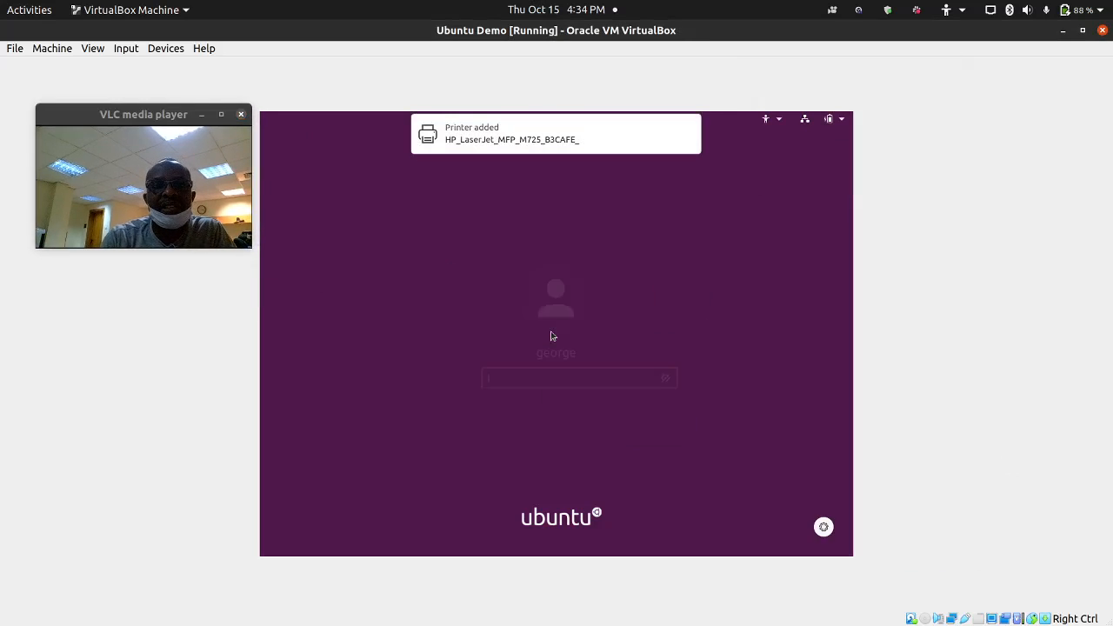
{"action": "type", "text": "•••••"}
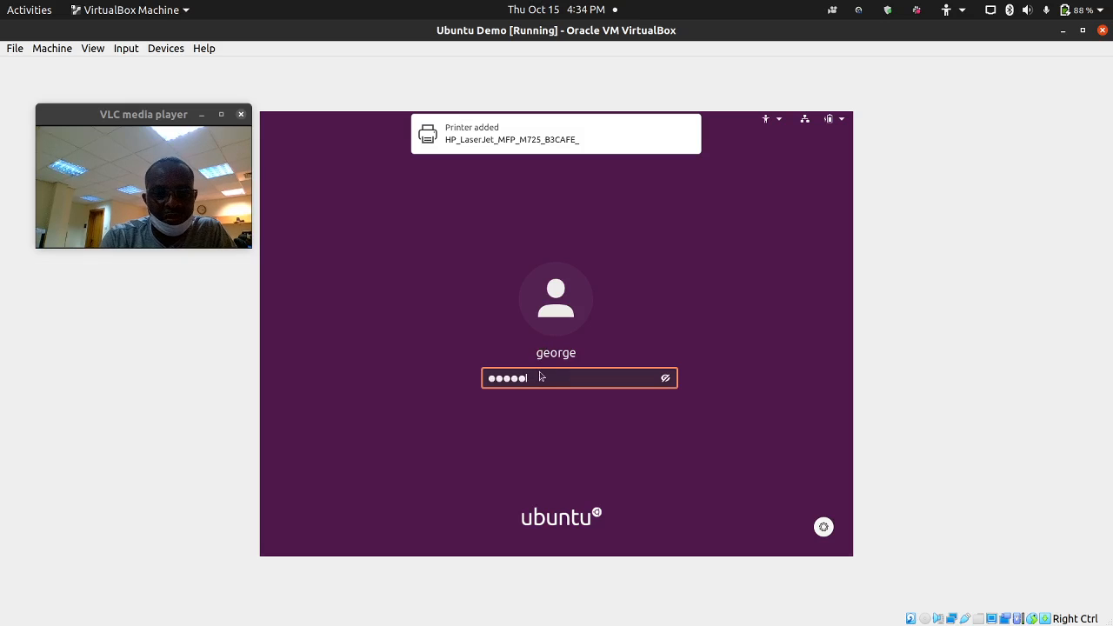
{"action": "type", "text": "••"}
{"action": "key", "text": "Return"}
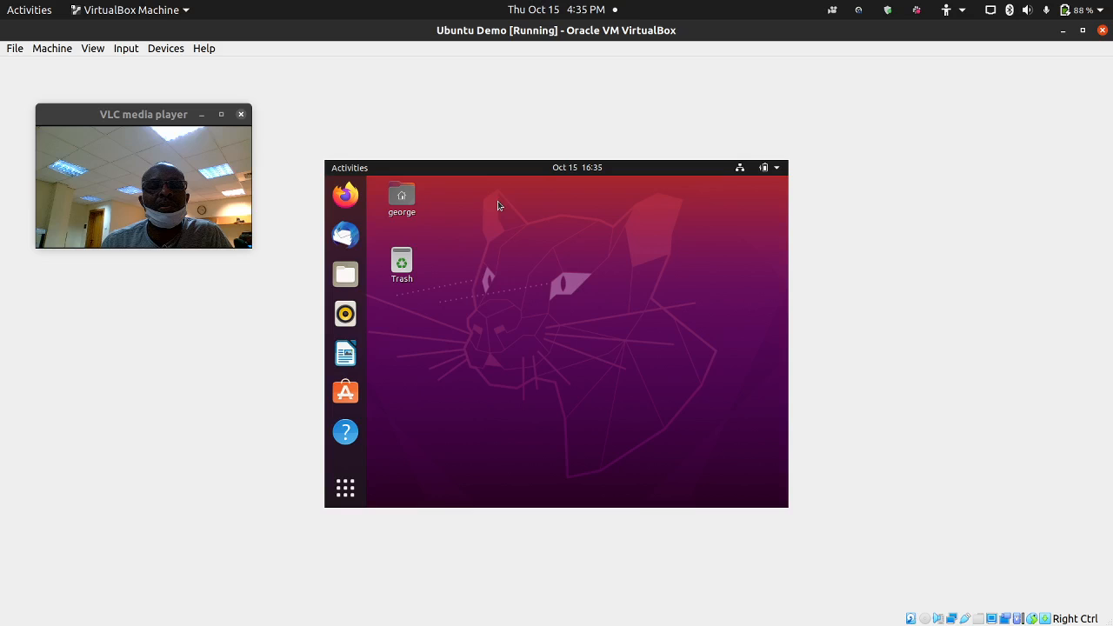
- Insert the Guest Additions CD image from the Devices menu
{"action": "left_click", "coordinate": [165, 49]}
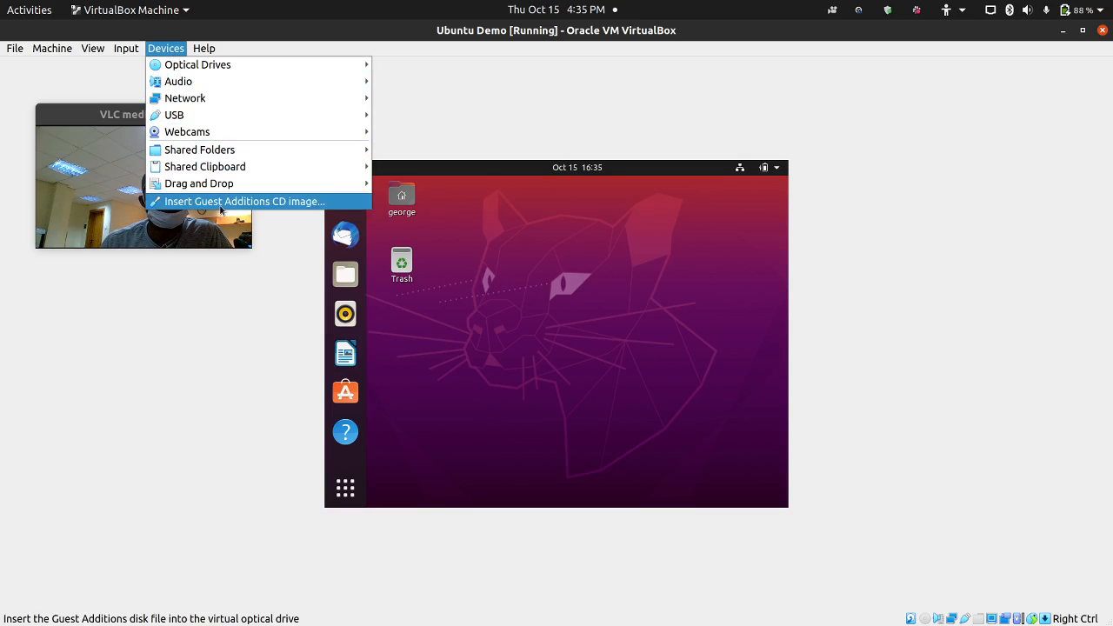
{"action": "left_click", "coordinate": [235, 202]}
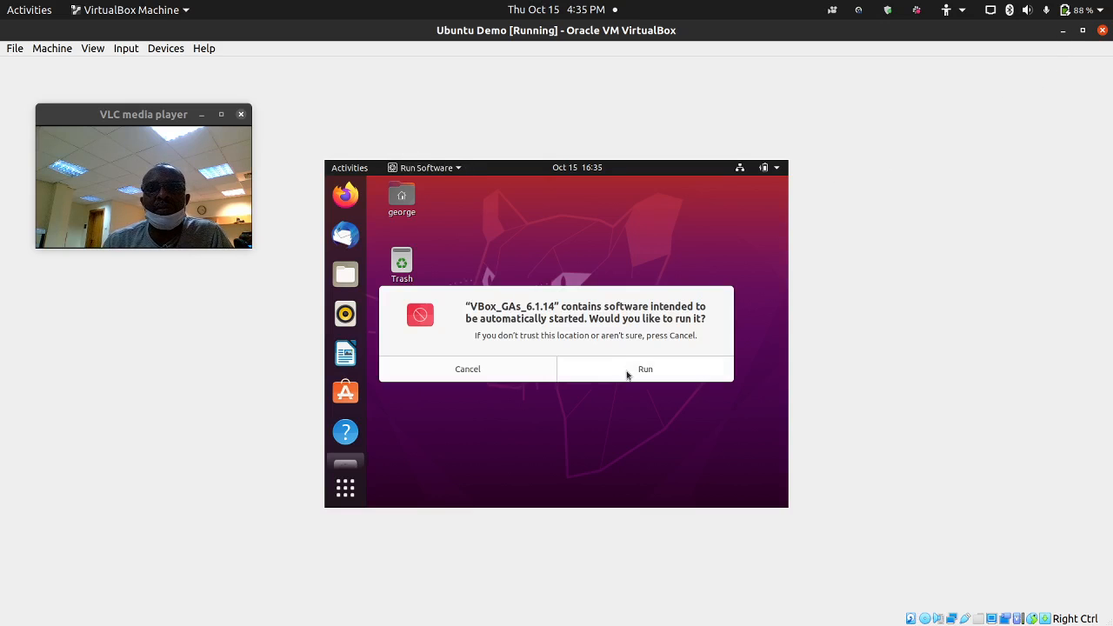
{"action": "left_click", "coordinate": [1063, 31]}
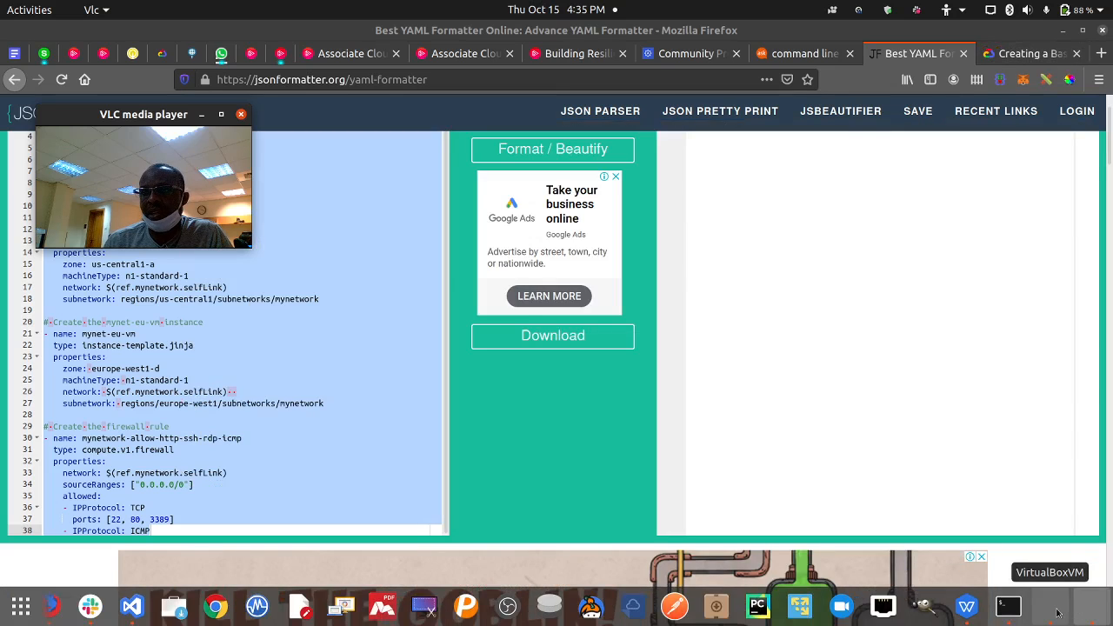
{"action": "left_click", "coordinate": [1056, 611]}
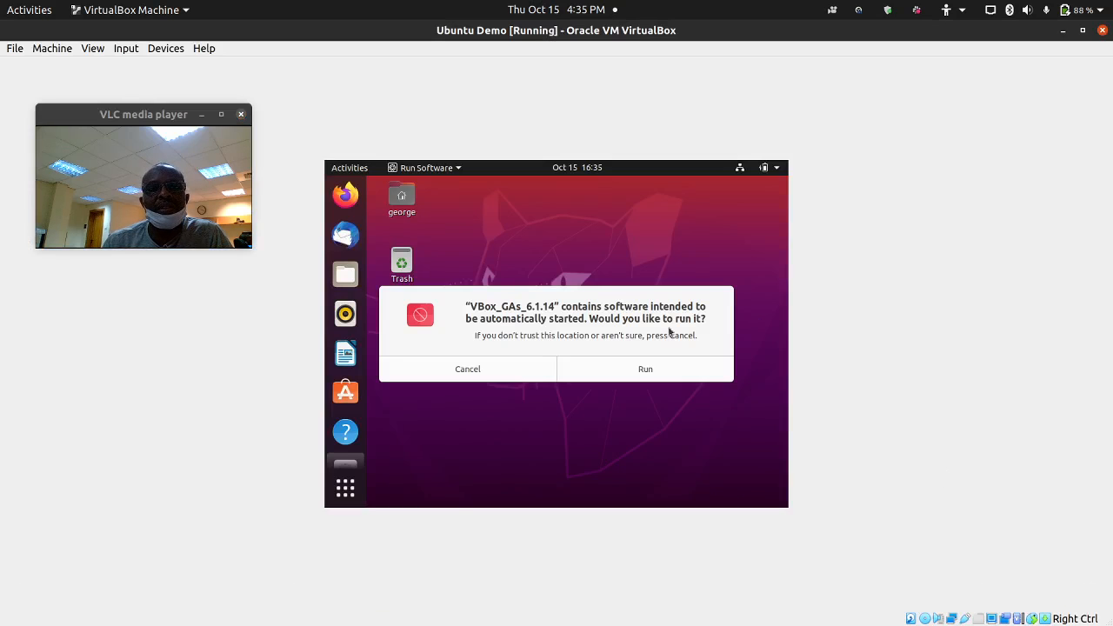
- Run the disc's autostart software and authenticate with the user password to restart the installer
{"action": "left_click", "coordinate": [646, 371]}
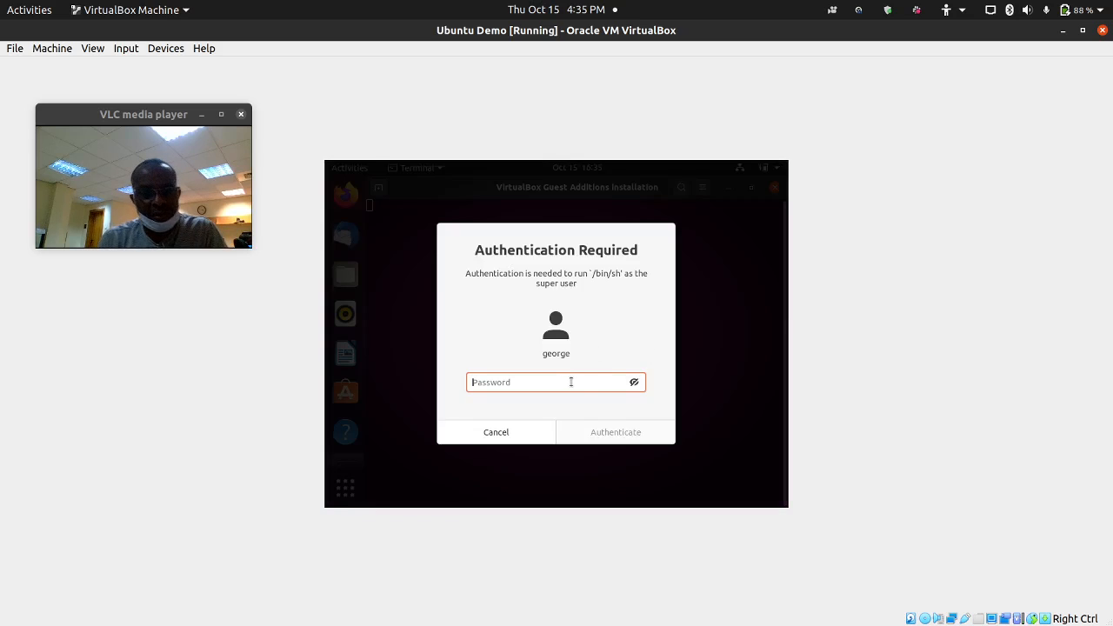
{"action": "type", "text": "*******"}
{"action": "key", "text": "Return"}
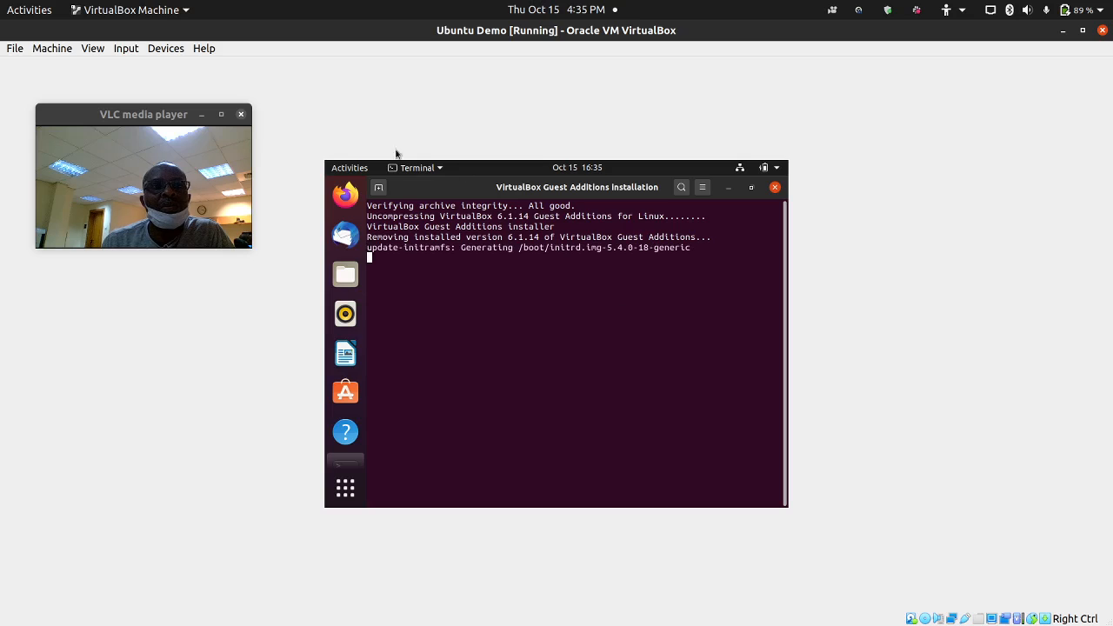
{"action": "left_click", "coordinate": [860, 10]}
- Toggle Auto-resize Guest Display from the VM's View menu
{"action": "left_click", "coordinate": [846, 129]}
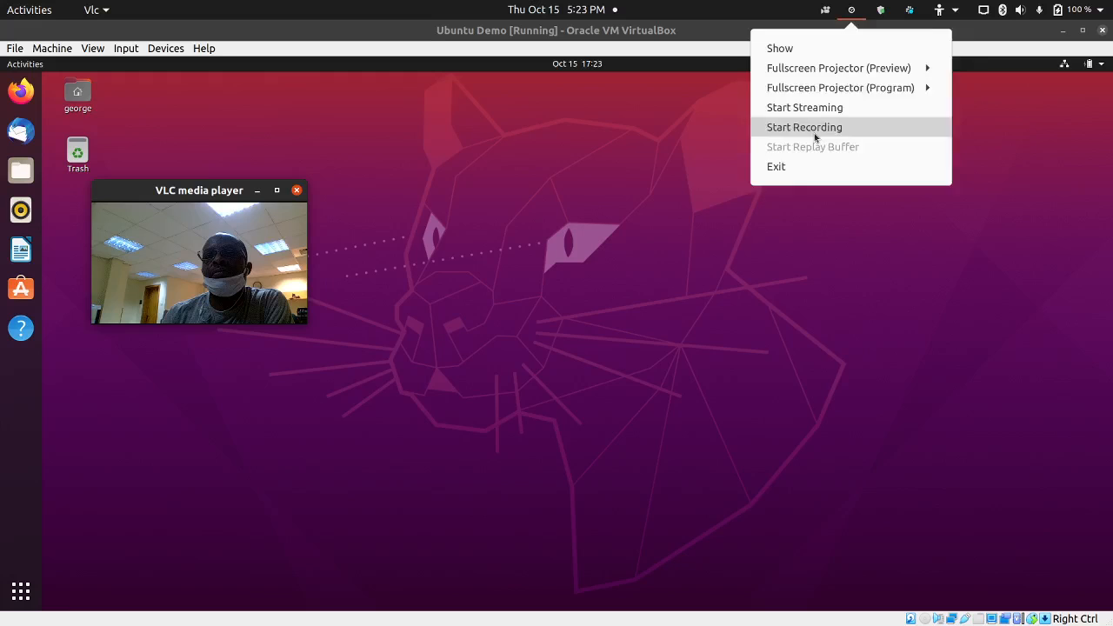
{"action": "left_click", "coordinate": [815, 132]}
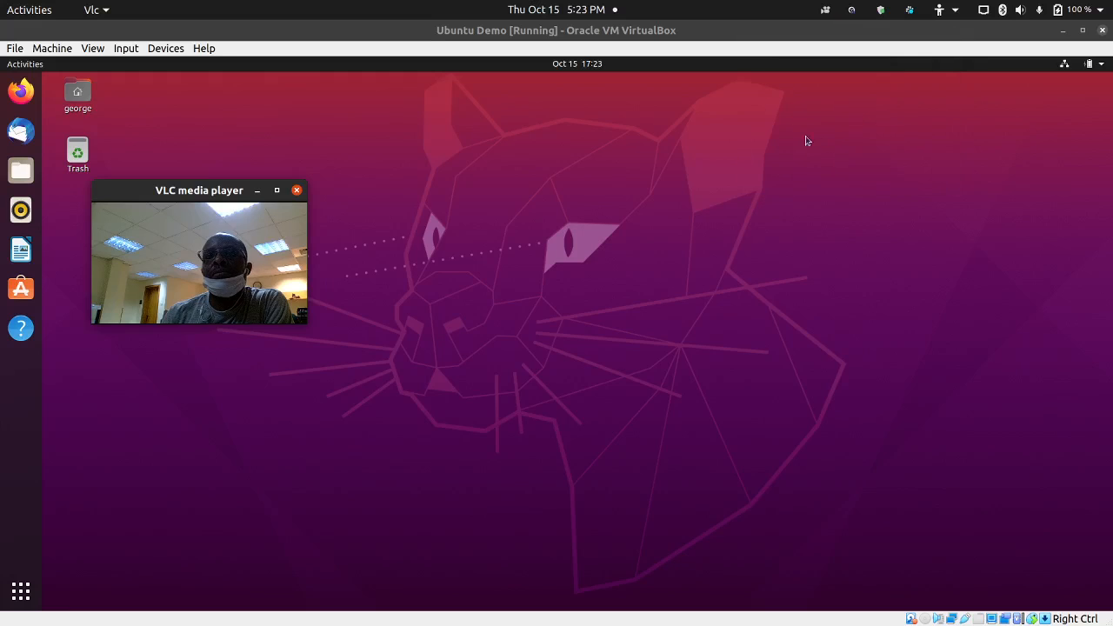
{"action": "left_click_drag", "start_coordinate": [203, 188], "coordinate": [268, 141]}
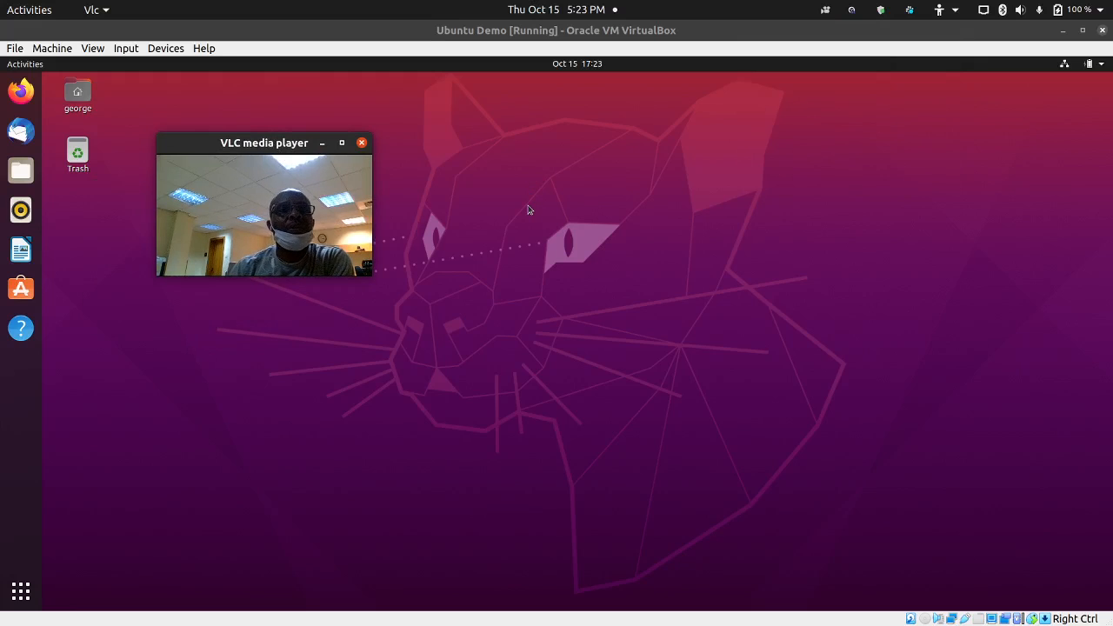
{"action": "left_click", "coordinate": [94, 50]}
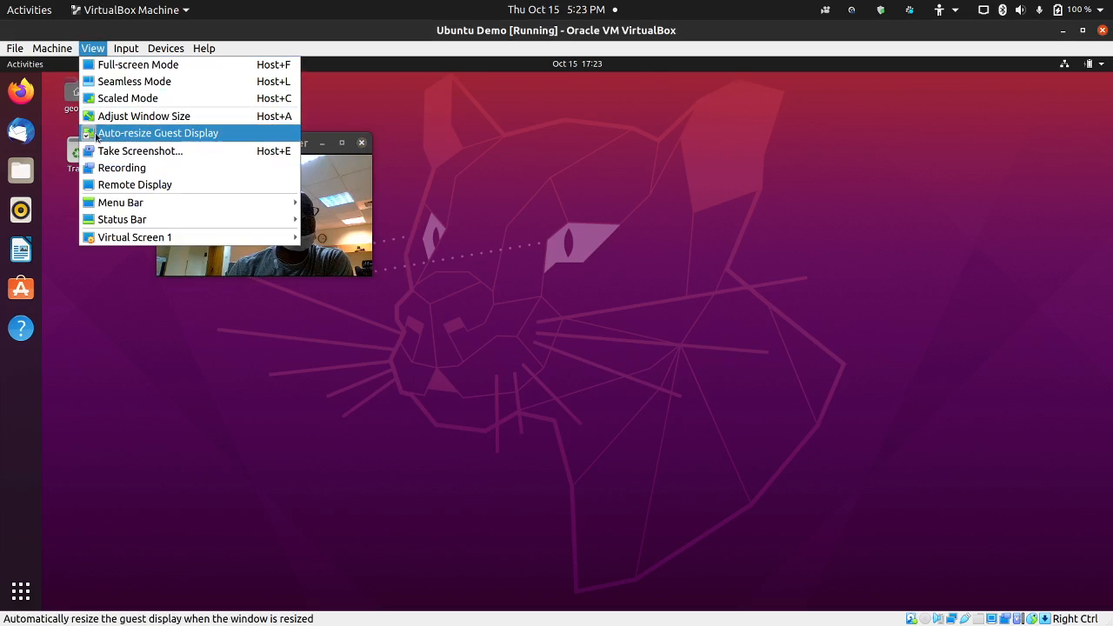
{"action": "left_click", "coordinate": [190, 136]}
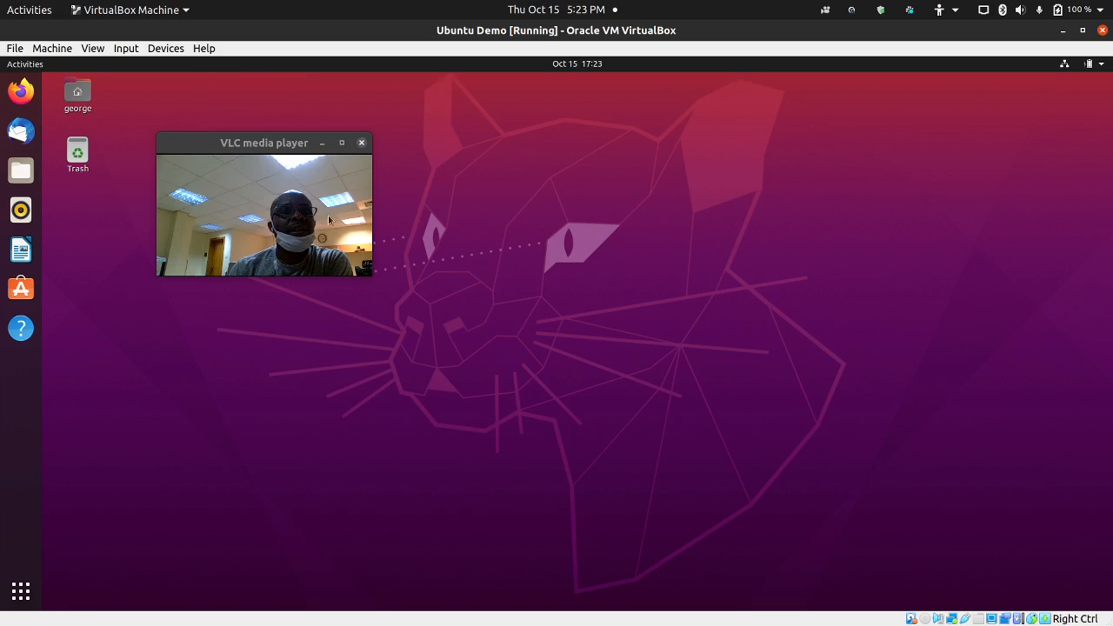
{"action": "left_click_drag", "start_coordinate": [247, 151], "coordinate": [230, 165]}
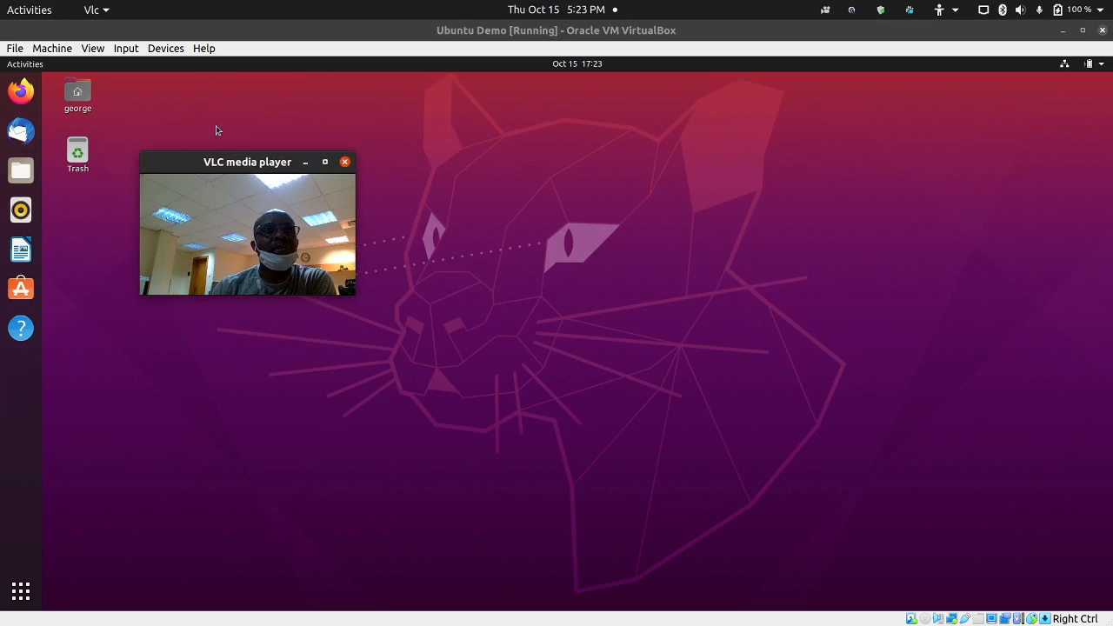
- Switch Auto-resize Guest Display on, then minimise and restore the Ubuntu Demo window to test it
{"action": "left_click", "coordinate": [92, 49]}
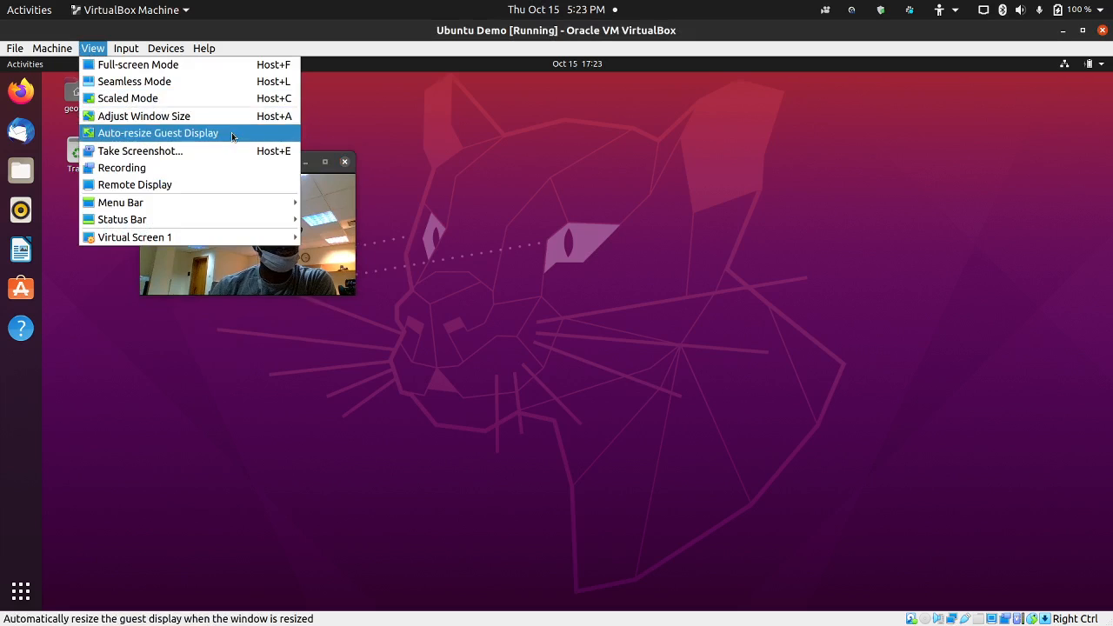
{"action": "left_click", "coordinate": [377, 129]}
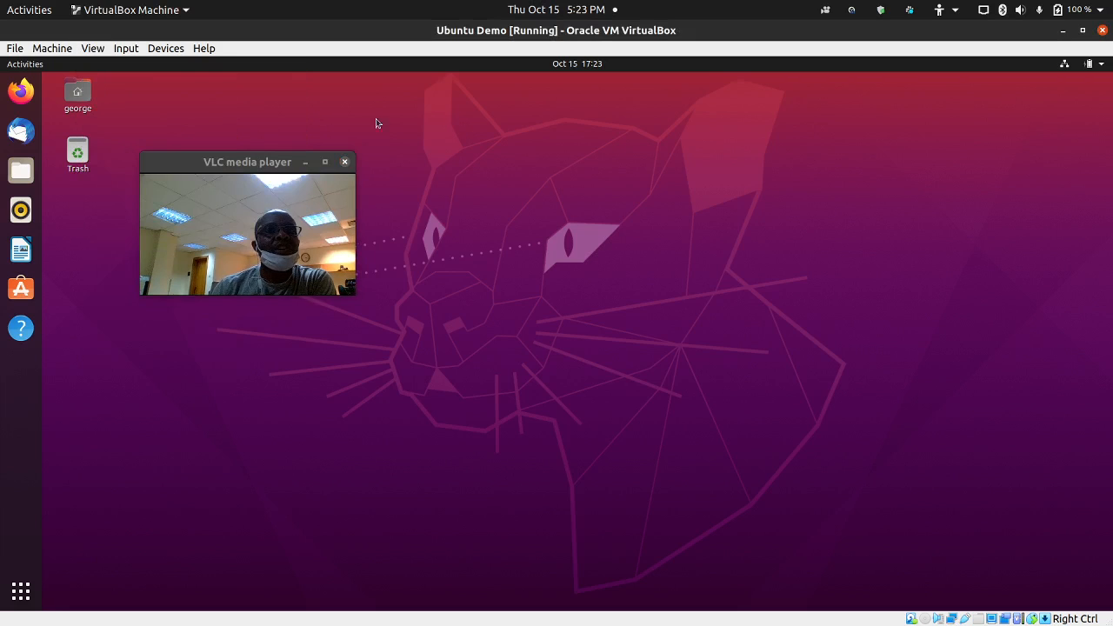
{"action": "left_click", "coordinate": [92, 49]}
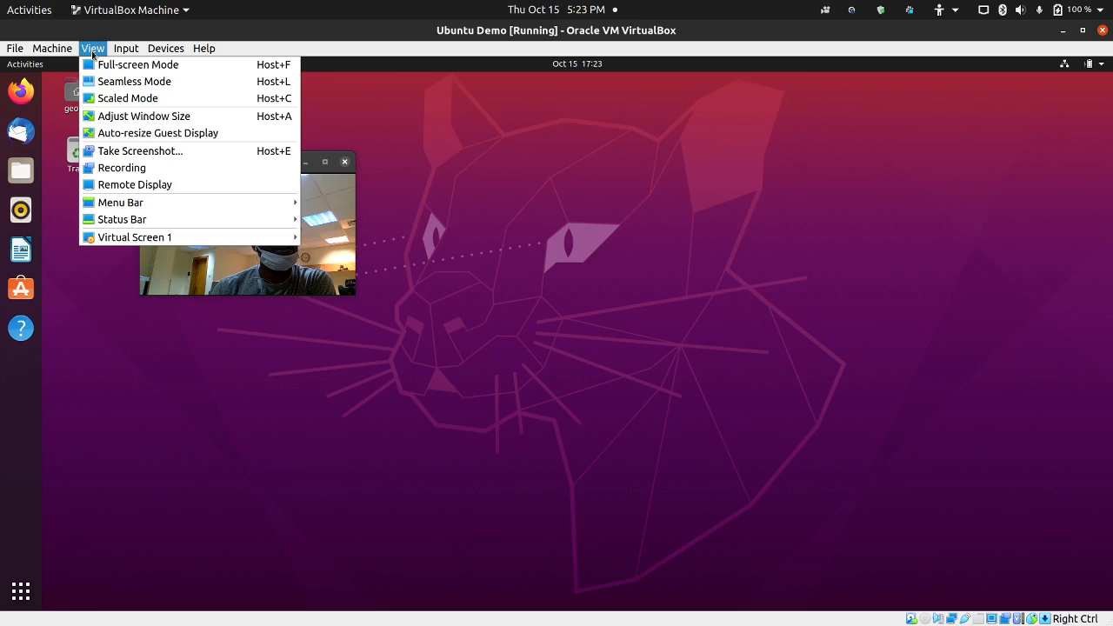
{"action": "left_click", "coordinate": [133, 136]}
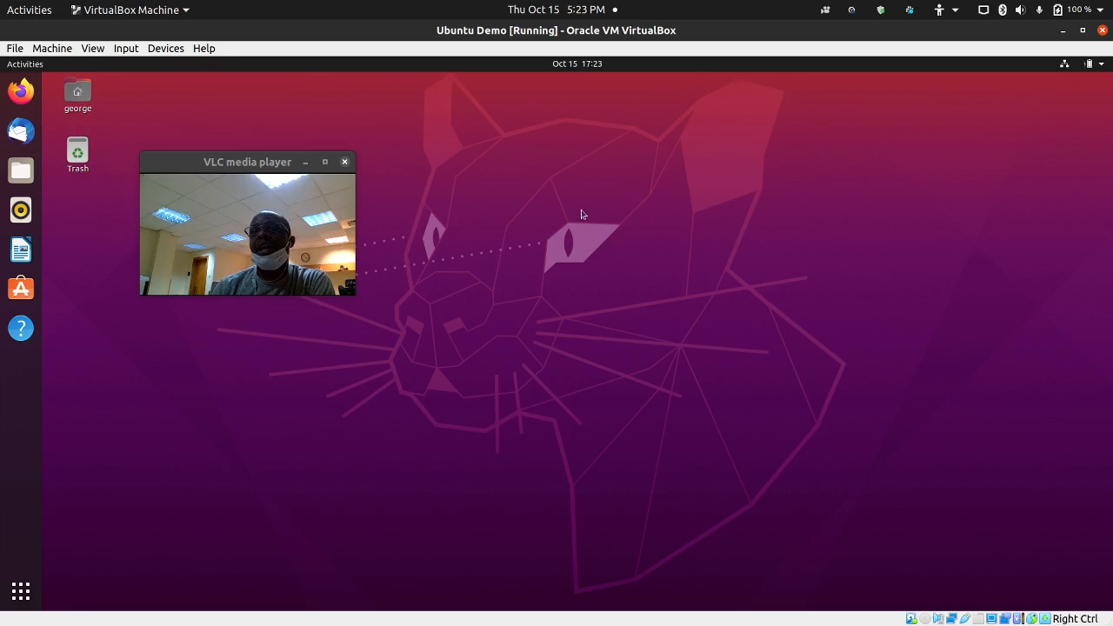
{"action": "left_click", "coordinate": [1063, 31]}
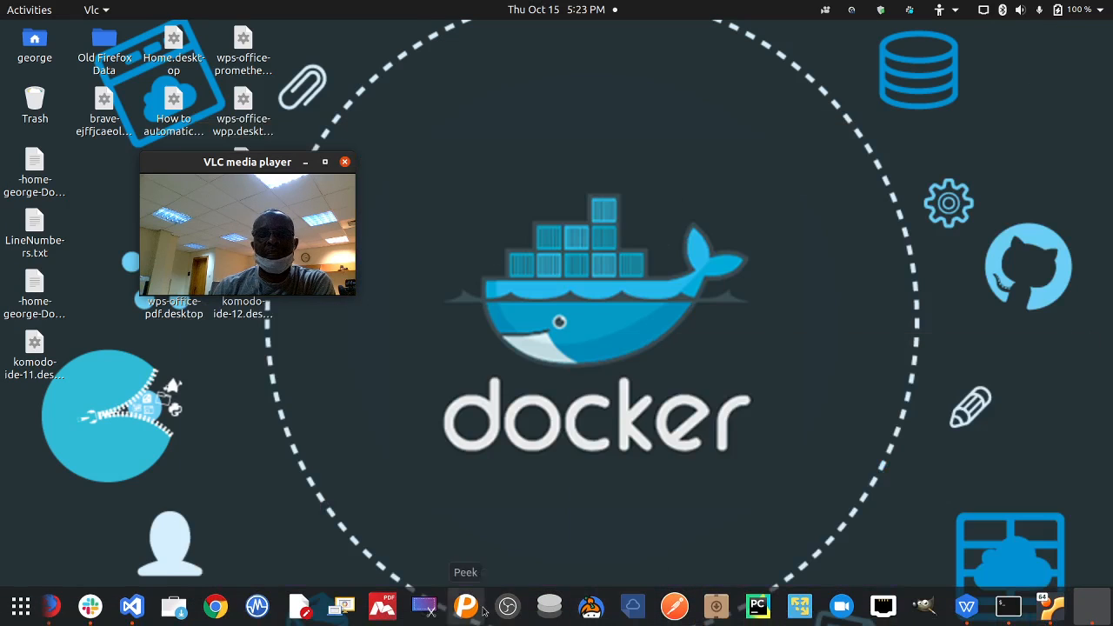
{"action": "left_click", "coordinate": [1042, 612]}
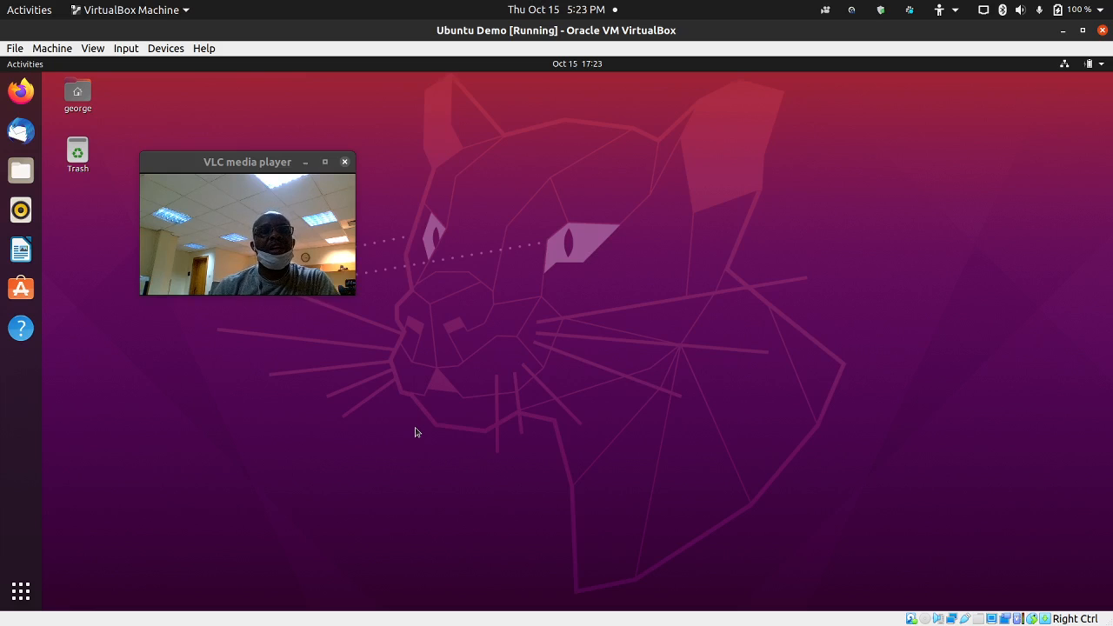
- Open a new guest terminal, size it to 133 × 30, enlarge its text, and shift it right
{"action": "key", "text": "ctrl+alt+t"}
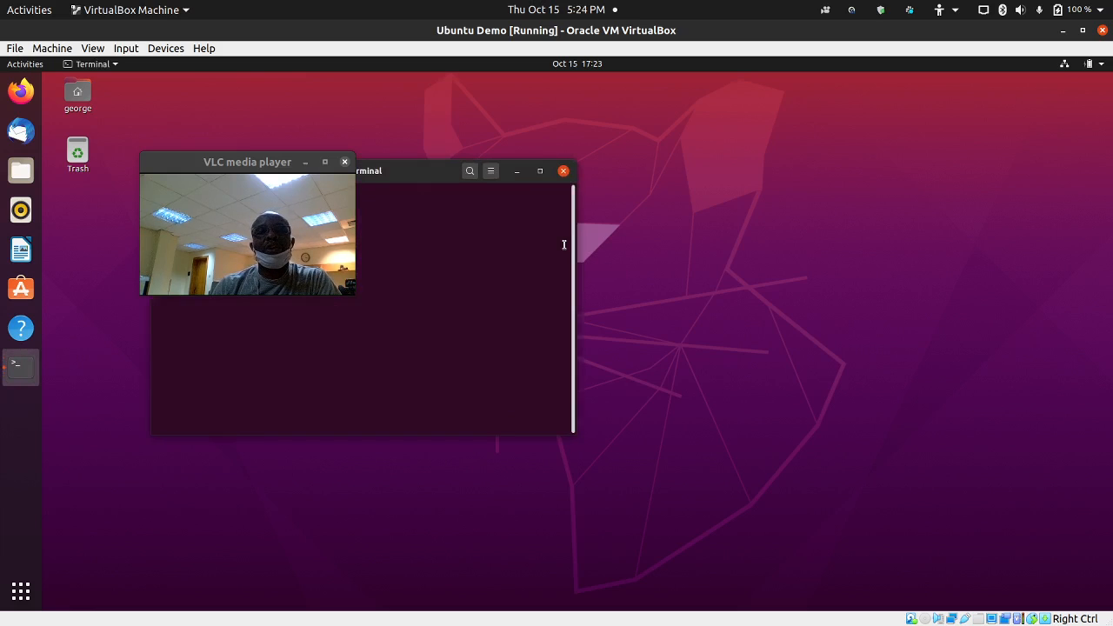
{"action": "left_click_drag", "start_coordinate": [405, 177], "coordinate": [647, 134]}
{"action": "left_click_drag", "start_coordinate": [825, 394], "coordinate": [1108, 464]}
{"action": "mouse_move", "coordinate": [880, 133]}
{"action": "left_mouse_down"}
{"action": "mouse_move", "coordinate": [852, 200]}
{"action": "mouse_move", "coordinate": [808, 252]}
{"action": "mouse_move", "coordinate": [873, 137]}
{"action": "left_mouse_up"}
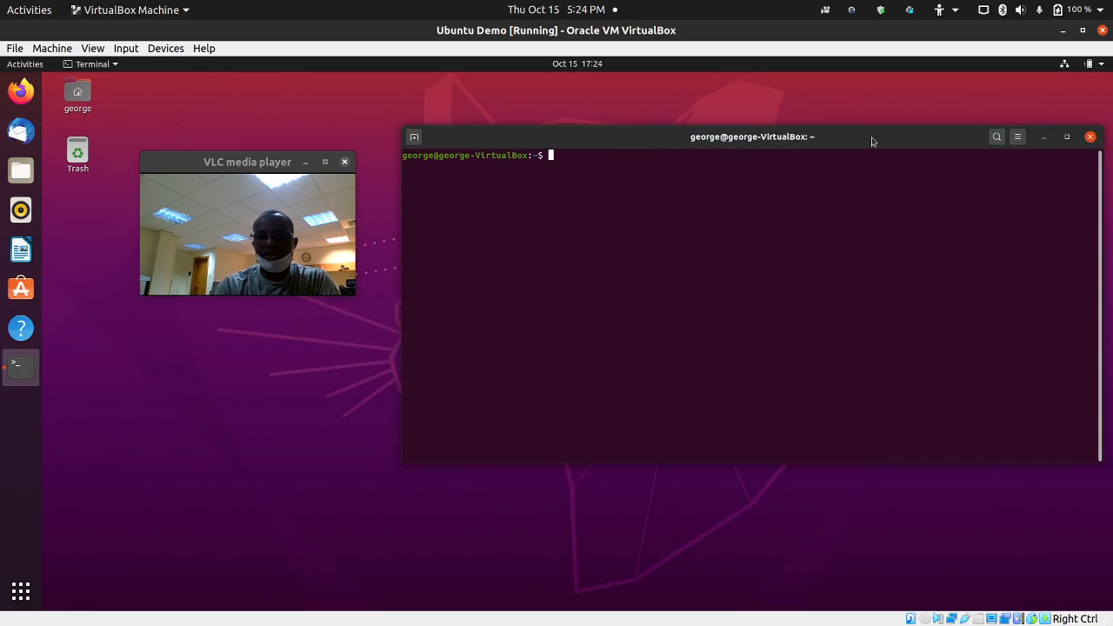
{"action": "key", "text": "ctrl+shift+plus"}
{"action": "key", "text": "ctrl+shift+plus"}
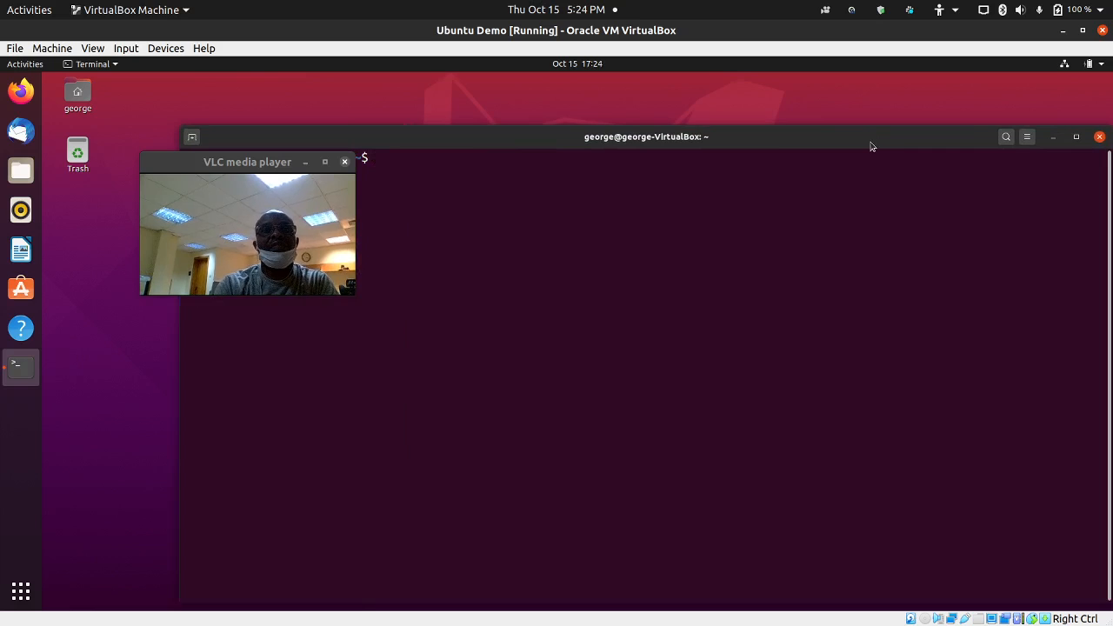
{"action": "left_click_drag", "start_coordinate": [617, 148], "coordinate": [818, 171]}
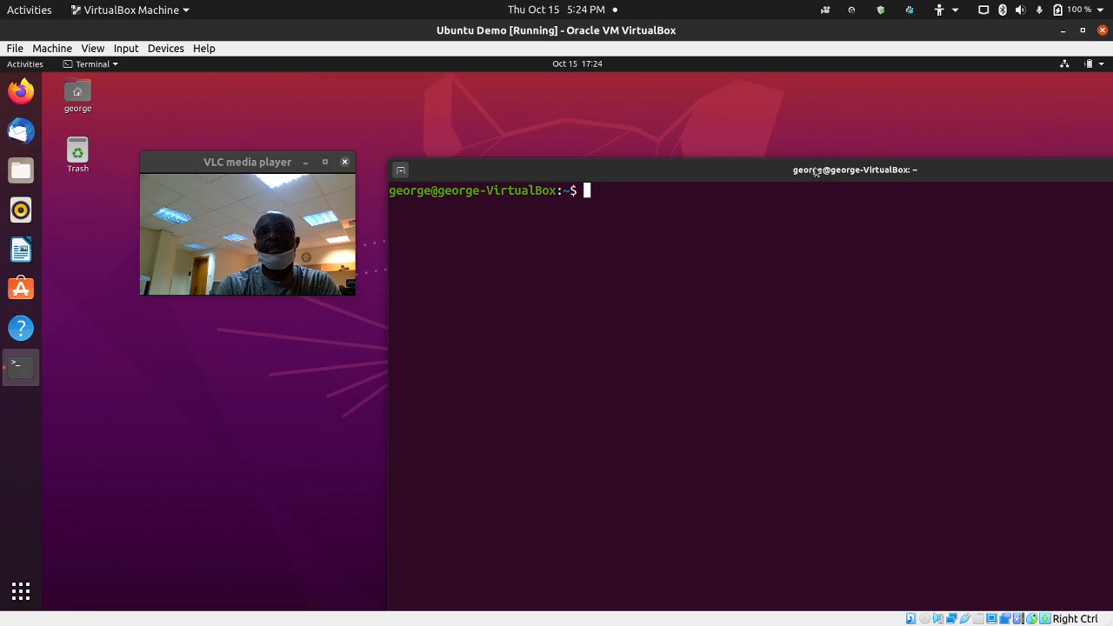
- Run lsblk -f and highlight the sda1 /boot/efi vfat row and the /home 1% and /var 31% usage
{"action": "type", "text": "lsb"}
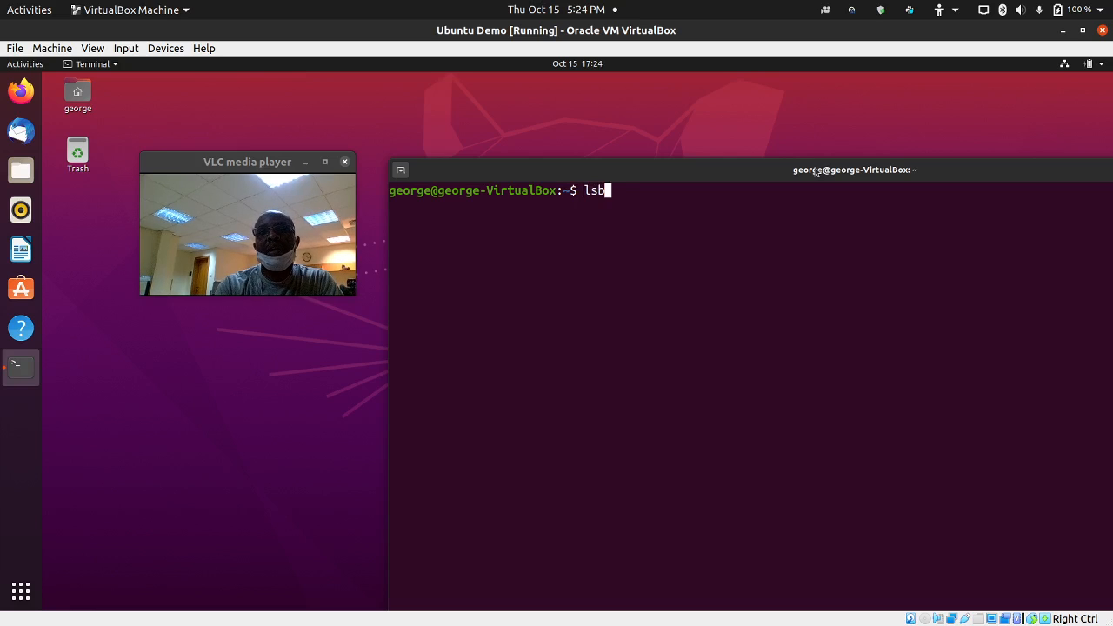
{"action": "type", "text": "lk -f"}
{"action": "key", "text": "Return"}
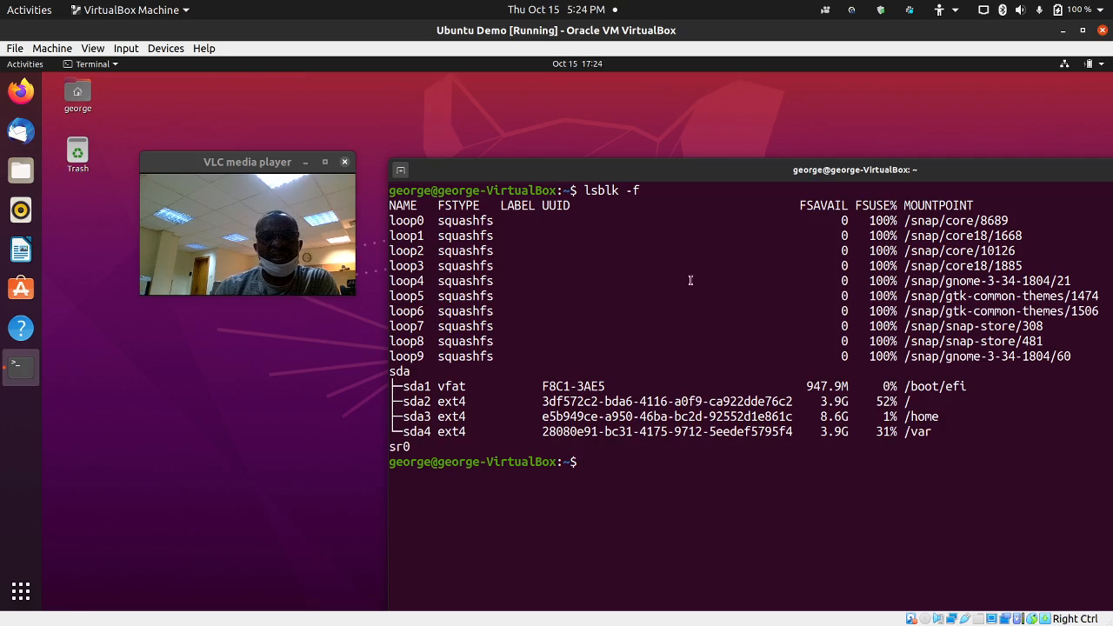
{"action": "left_click_drag", "start_coordinate": [410, 386], "coordinate": [969, 387]}
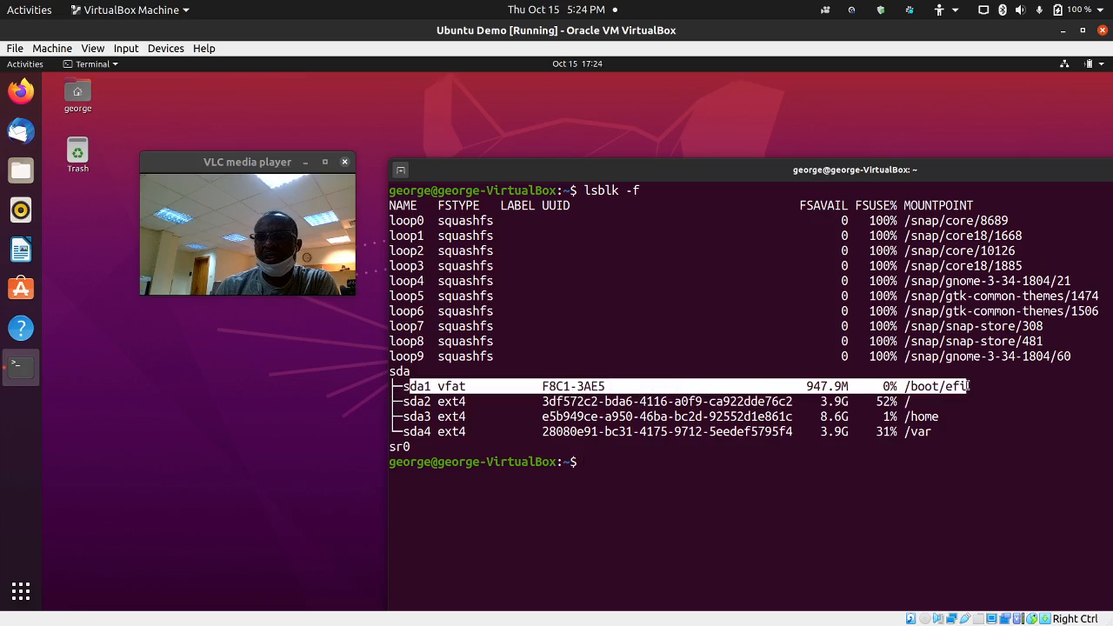
{"action": "left_click", "coordinate": [843, 416]}
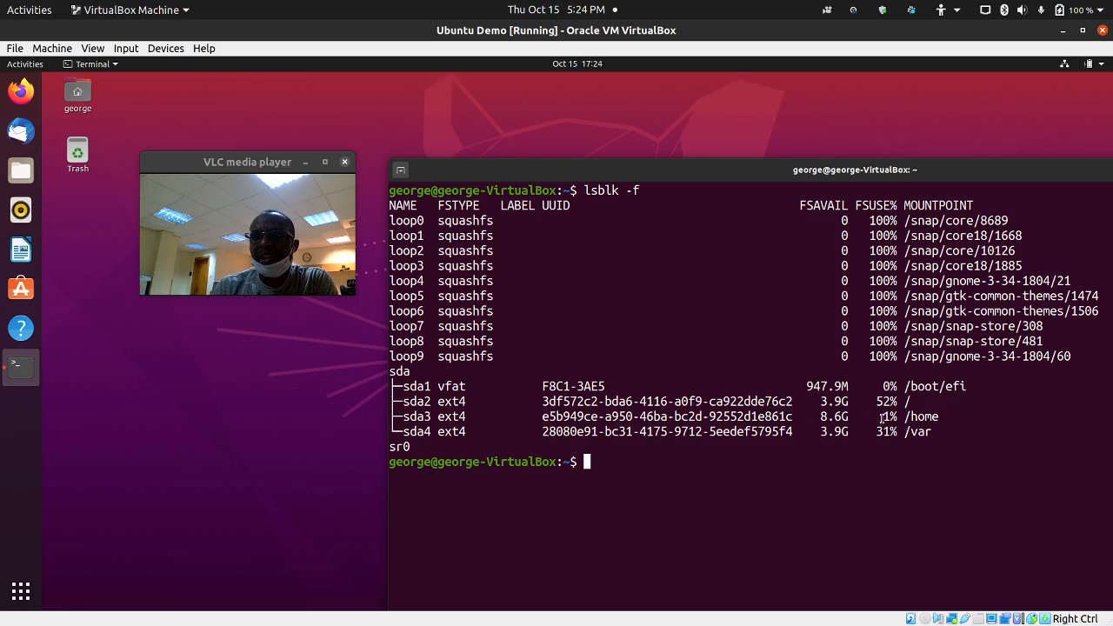
{"action": "left_click_drag", "start_coordinate": [882, 418], "coordinate": [945, 417]}
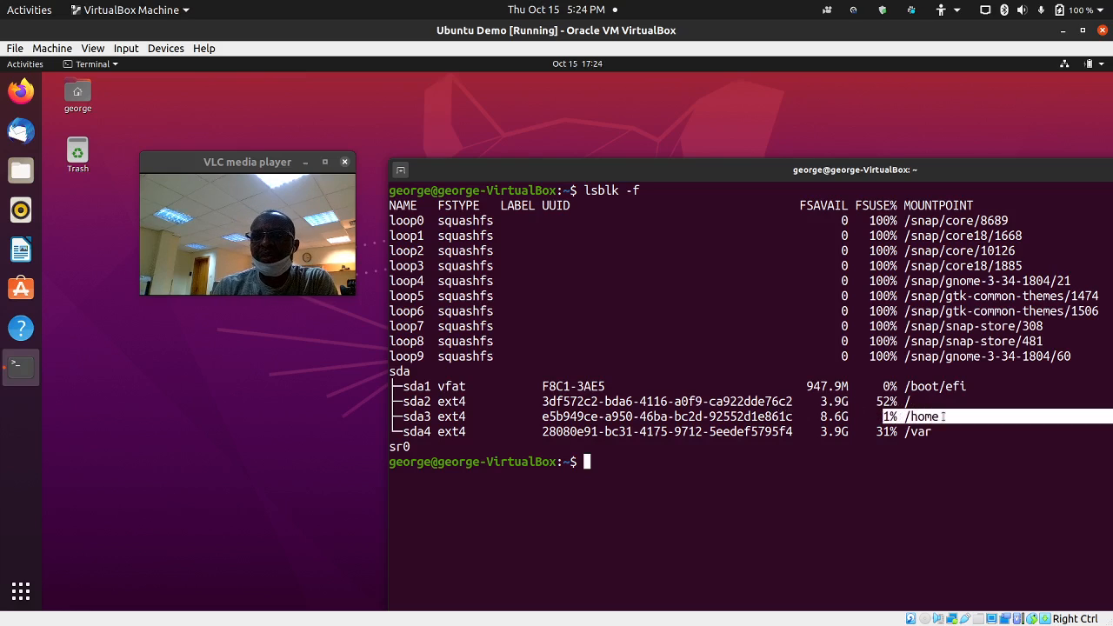
{"action": "left_click_drag", "start_coordinate": [873, 432], "coordinate": [949, 432]}
{"action": "left_click", "coordinate": [876, 438]}
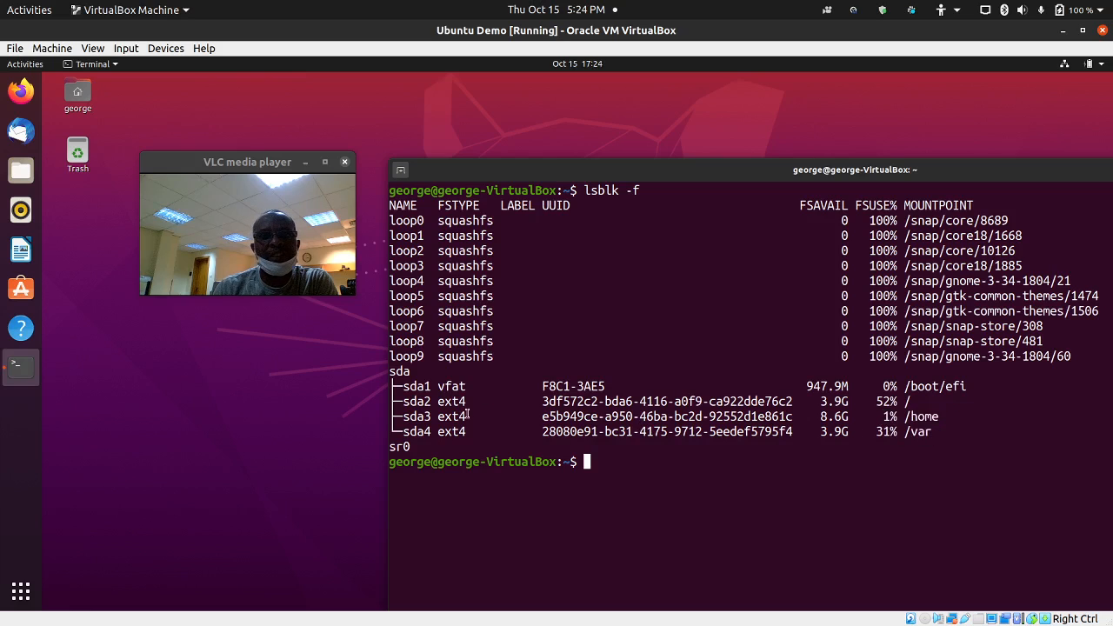
{"action": "left_click_drag", "start_coordinate": [404, 386], "coordinate": [467, 386]}
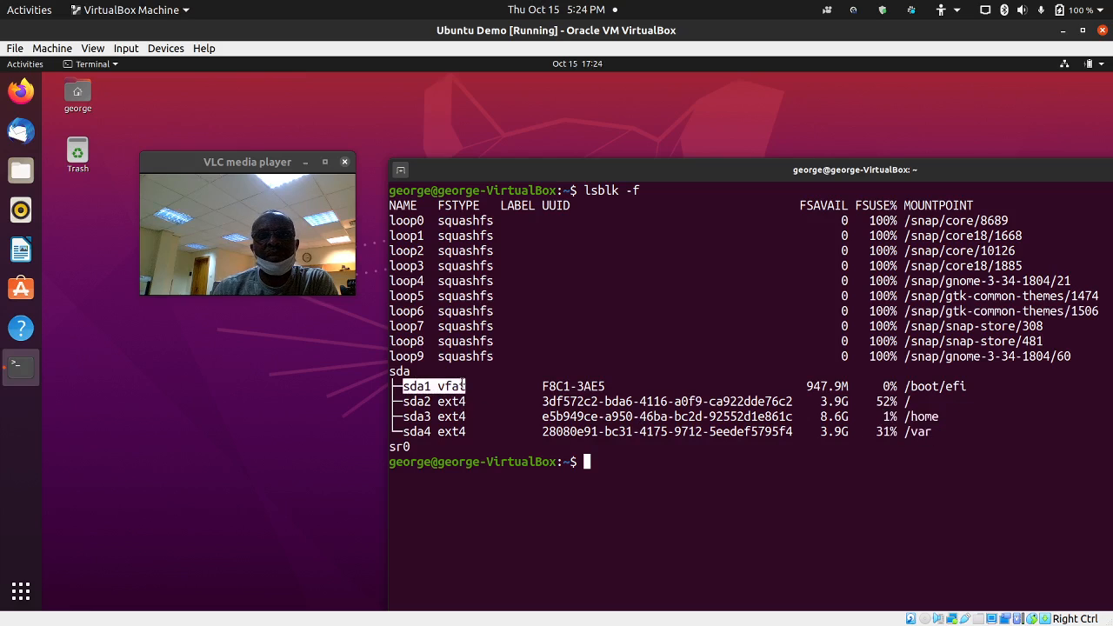
{"action": "left_click", "coordinate": [603, 417]}
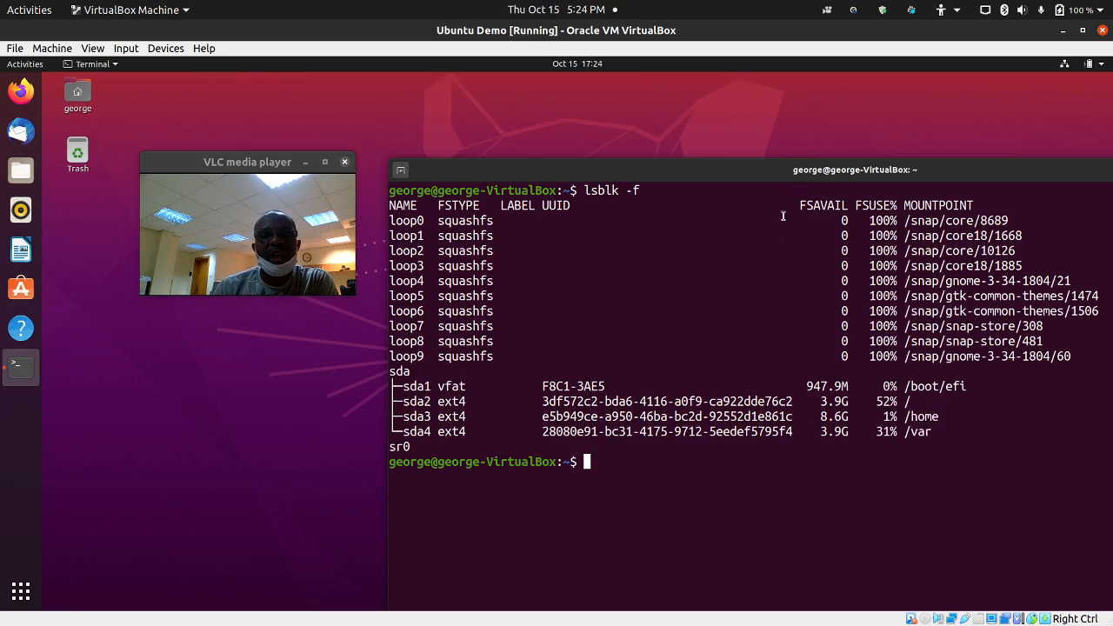
- Reposition the terminal window to the right so the desktop icons are uncovered
{"action": "left_click_drag", "start_coordinate": [823, 169], "coordinate": [809, 127]}
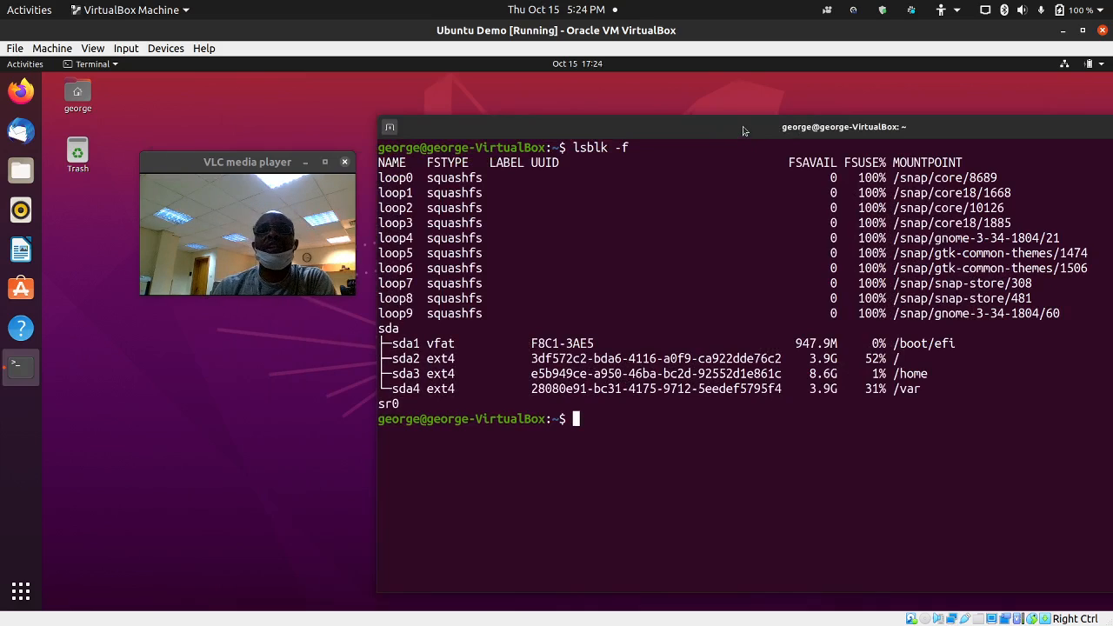
{"action": "left_click_drag", "start_coordinate": [740, 127], "coordinate": [525, 102]}
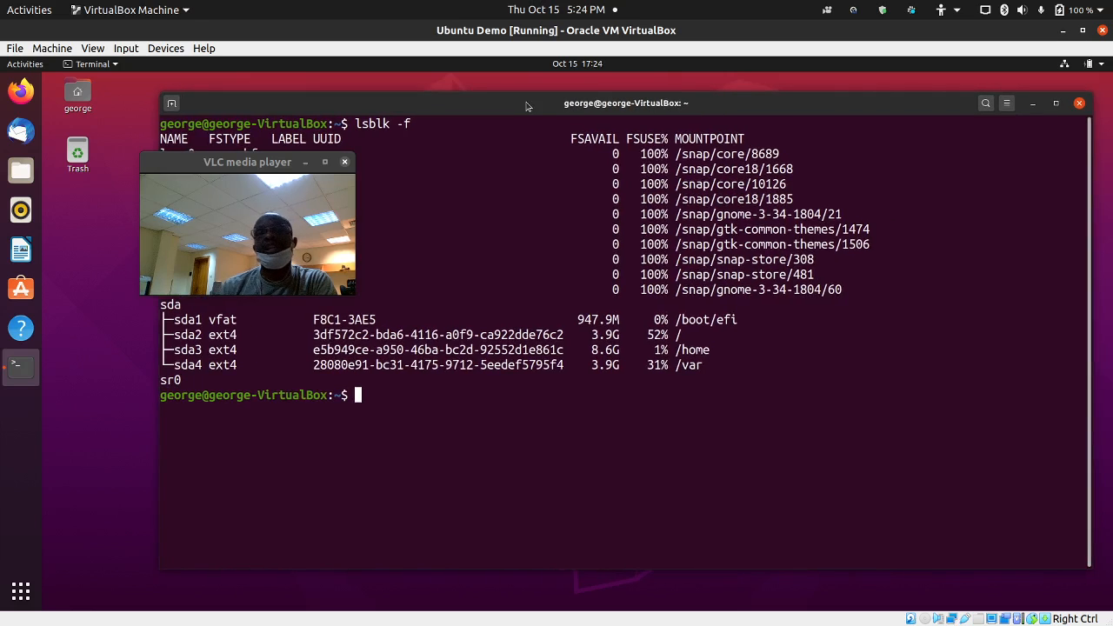
{"action": "mouse_move", "coordinate": [525, 105]}
{"action": "left_mouse_down"}
{"action": "mouse_move", "coordinate": [669, 77]}
{"action": "mouse_move", "coordinate": [510, 119]}
{"action": "left_mouse_up"}
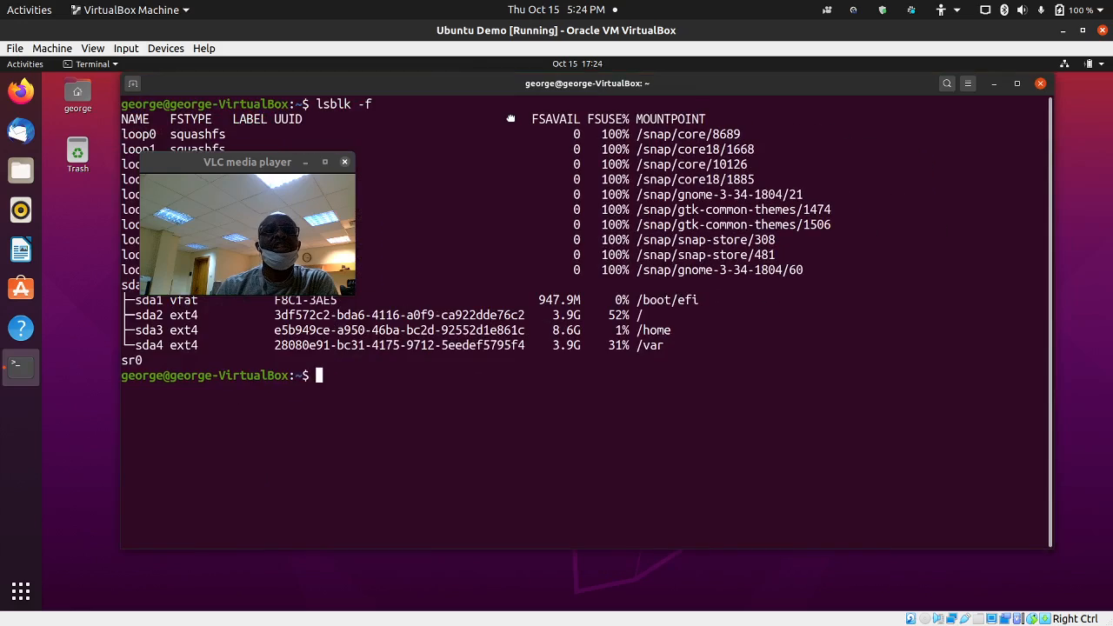
{"action": "left_click_drag", "start_coordinate": [511, 118], "coordinate": [386, 113]}
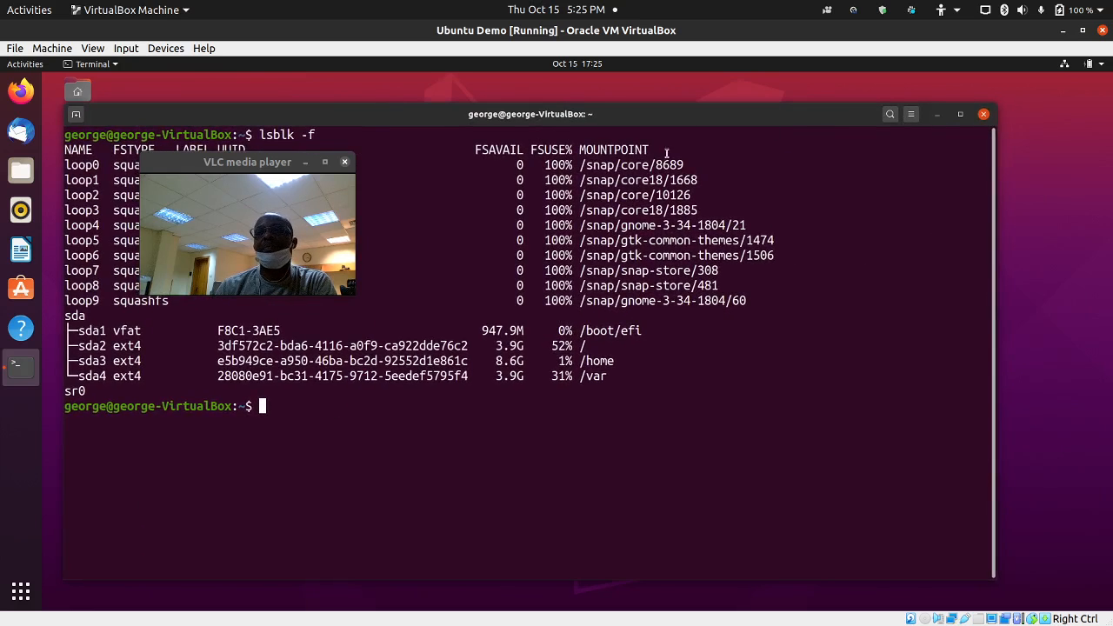
{"action": "left_click_drag", "start_coordinate": [510, 121], "coordinate": [604, 120]}
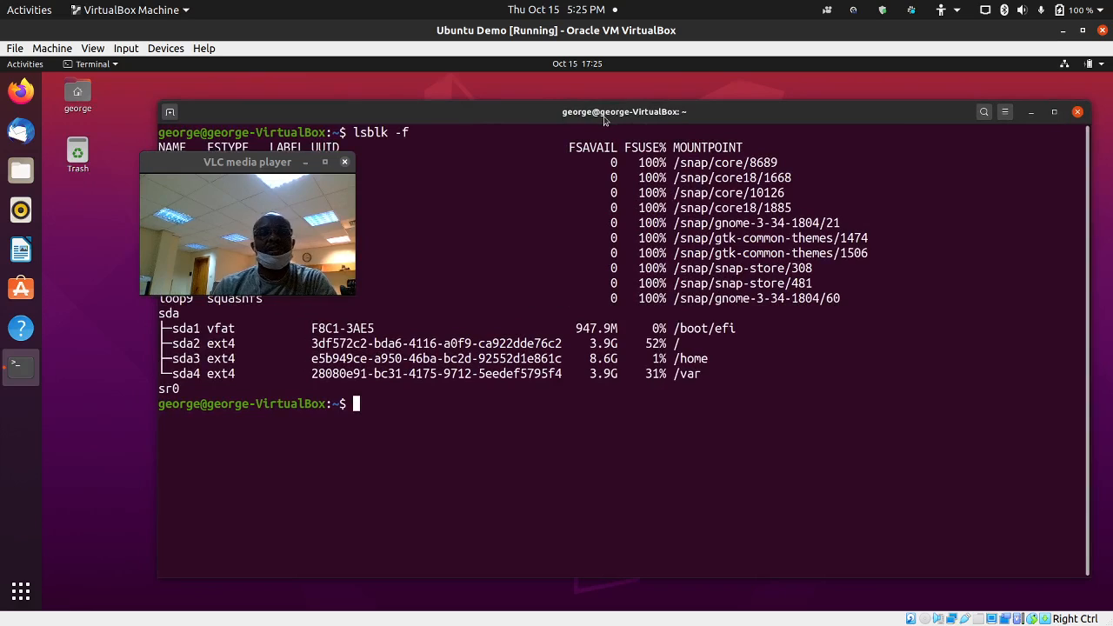
- Shut down the guest with sudo shutdown now, confirm the password prompt, and minimise VirtualBox
{"action": "type", "text": "sudo "}
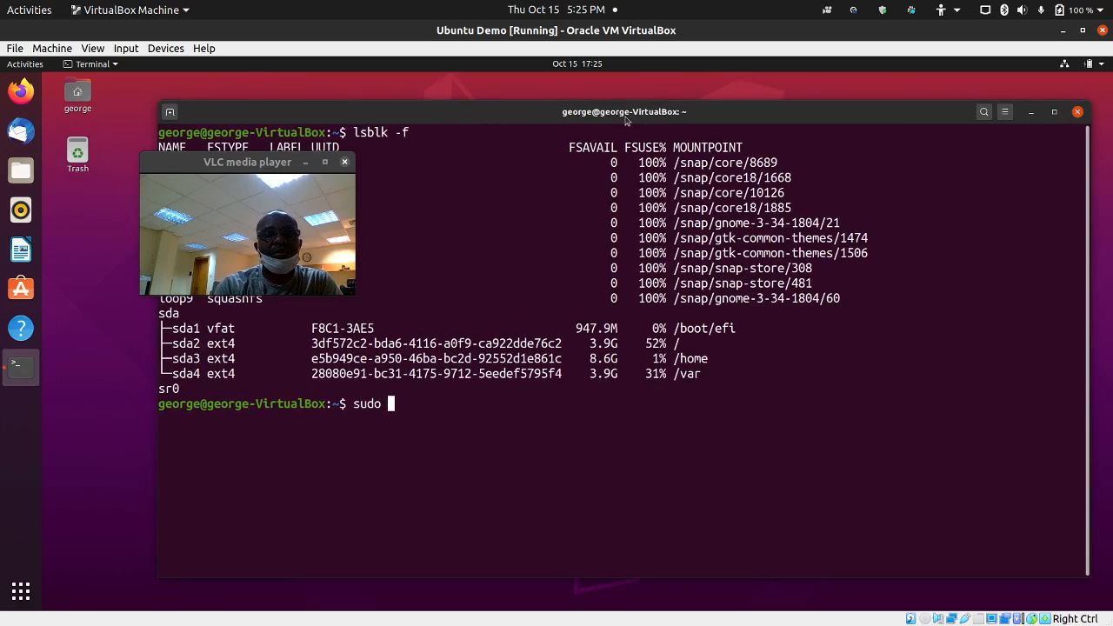
{"action": "type", "text": "shutd"}
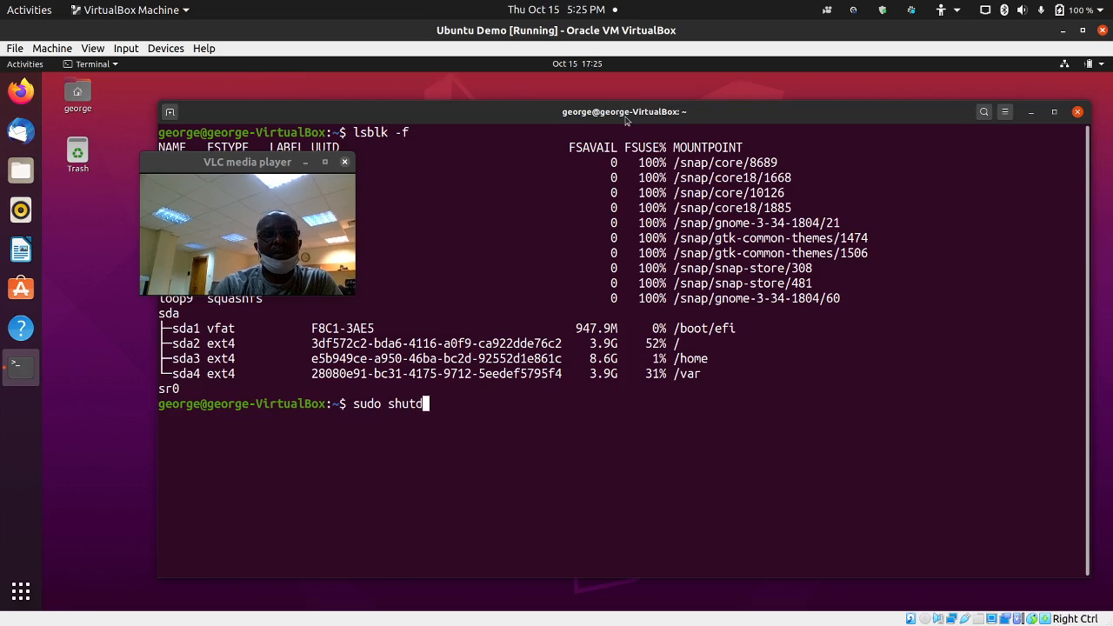
{"action": "type", "text": "own now"}
{"action": "key", "text": "Return"}
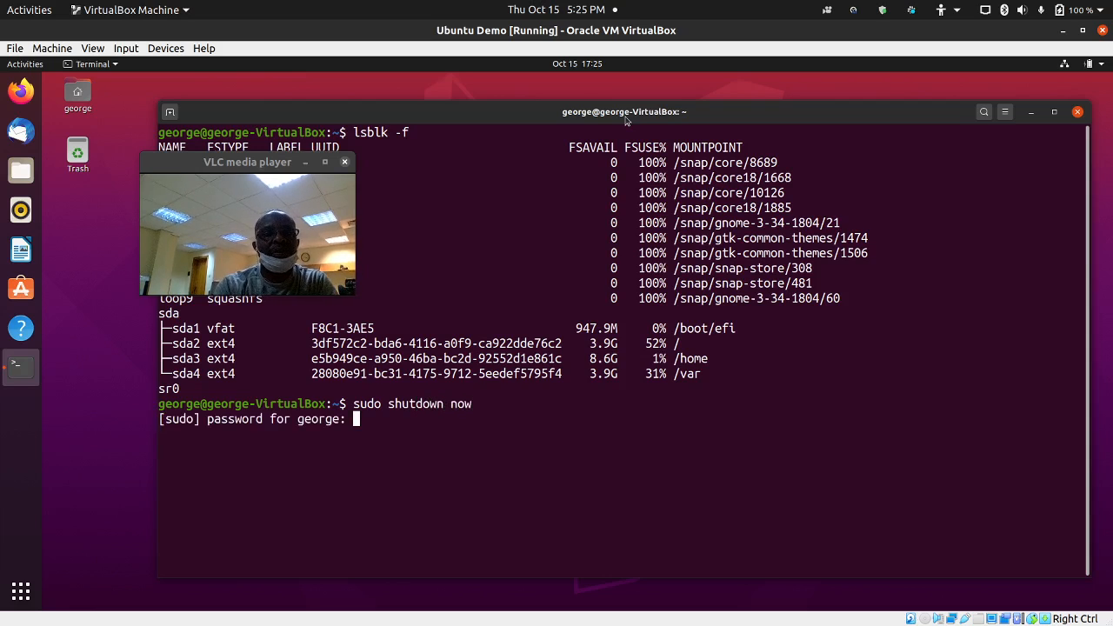
{"action": "key", "text": "Return"}
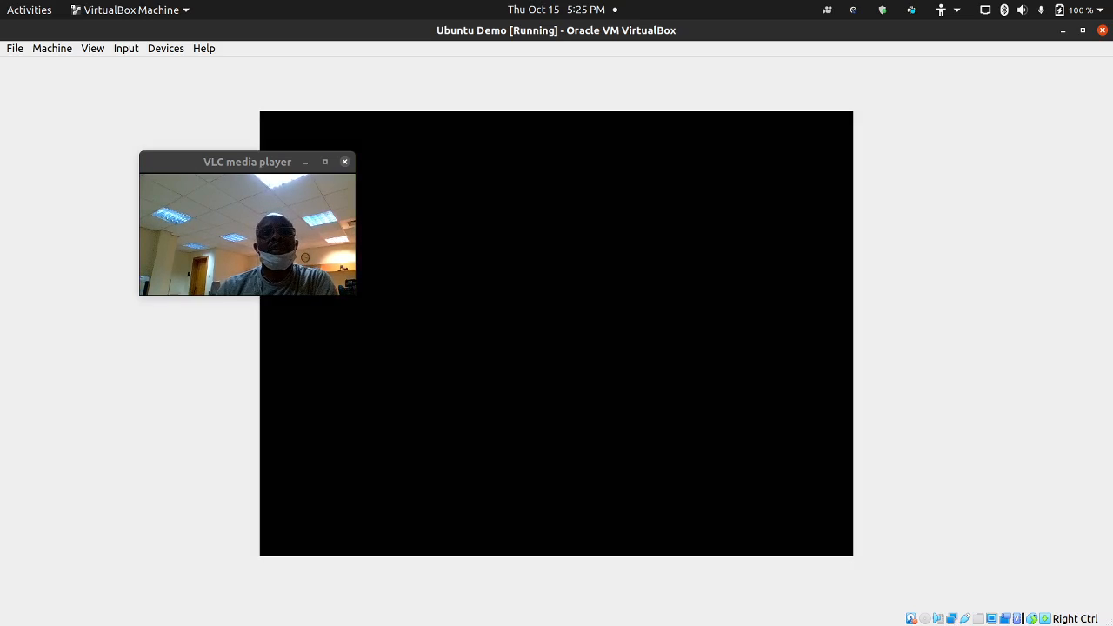
{"action": "left_click", "coordinate": [1063, 30]}
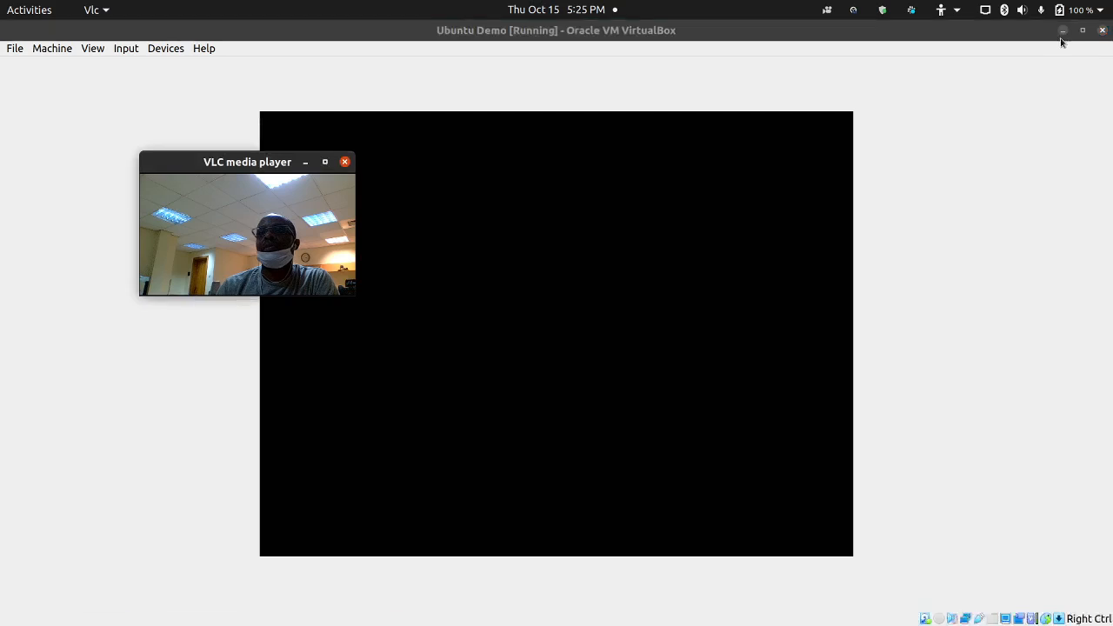